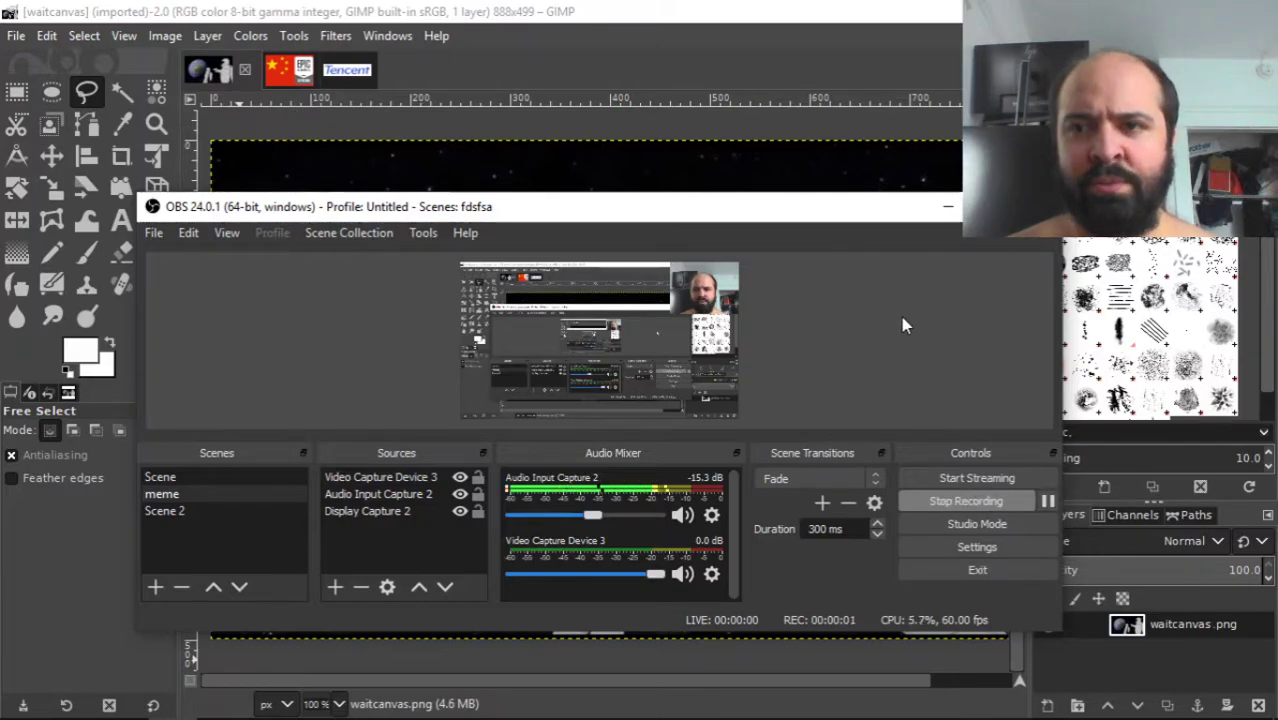
# - Minimize the OBS Studio window so GIMP and the astronaut meme image are visible
pyautogui.click(948, 207)
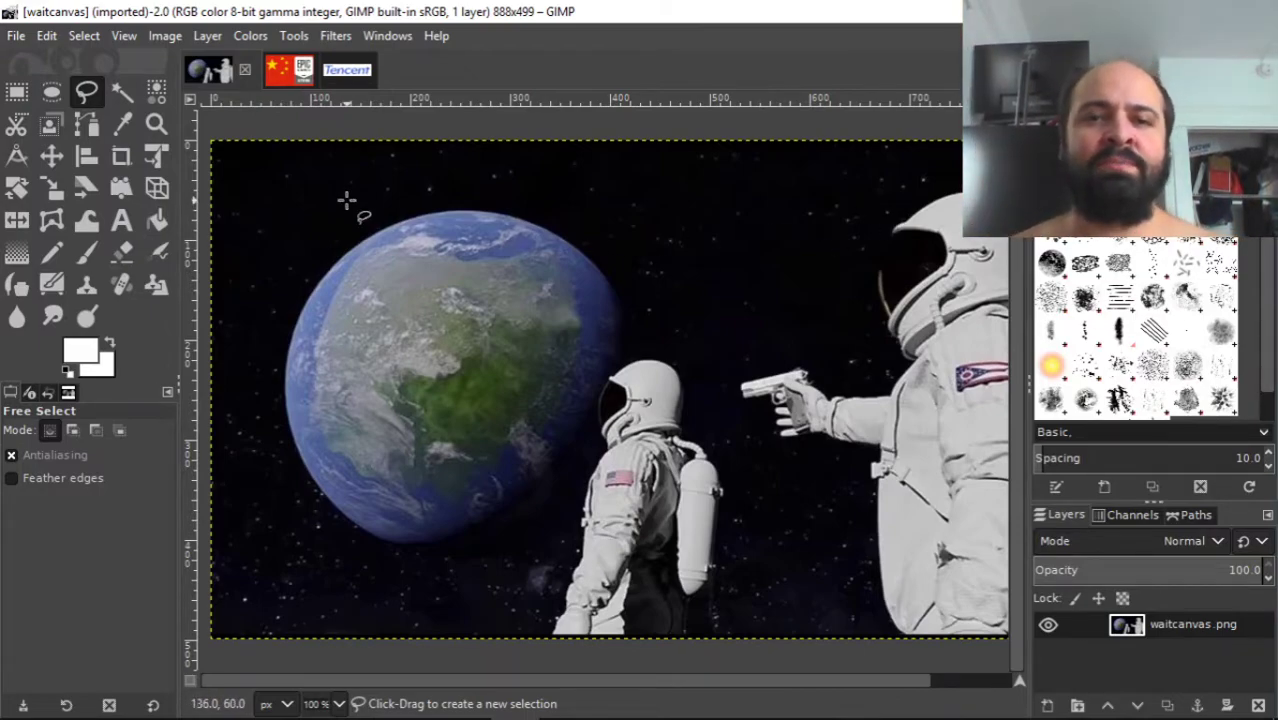
# - Browse the chinaepic, tenny and waitcanvas images, ending on the astronaut picture
pyautogui.click(290, 72)
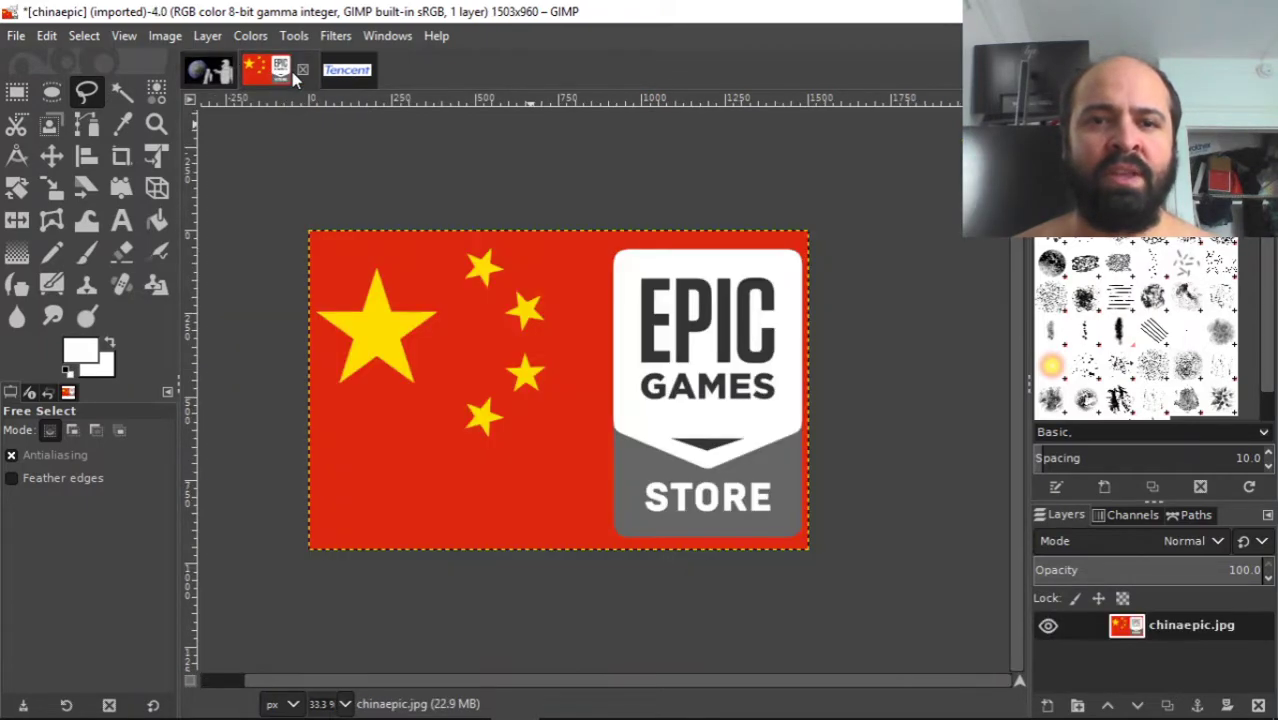
pyautogui.click(212, 74)
pyautogui.click(276, 76)
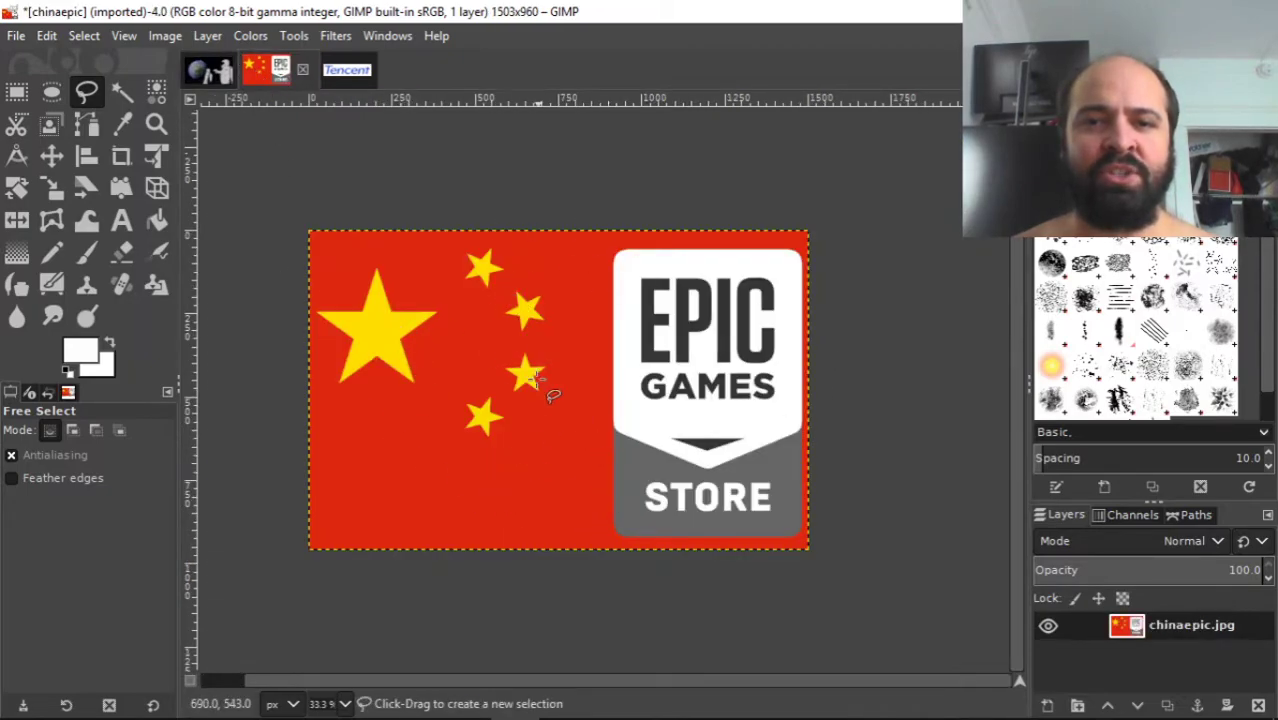
pyautogui.click(212, 76)
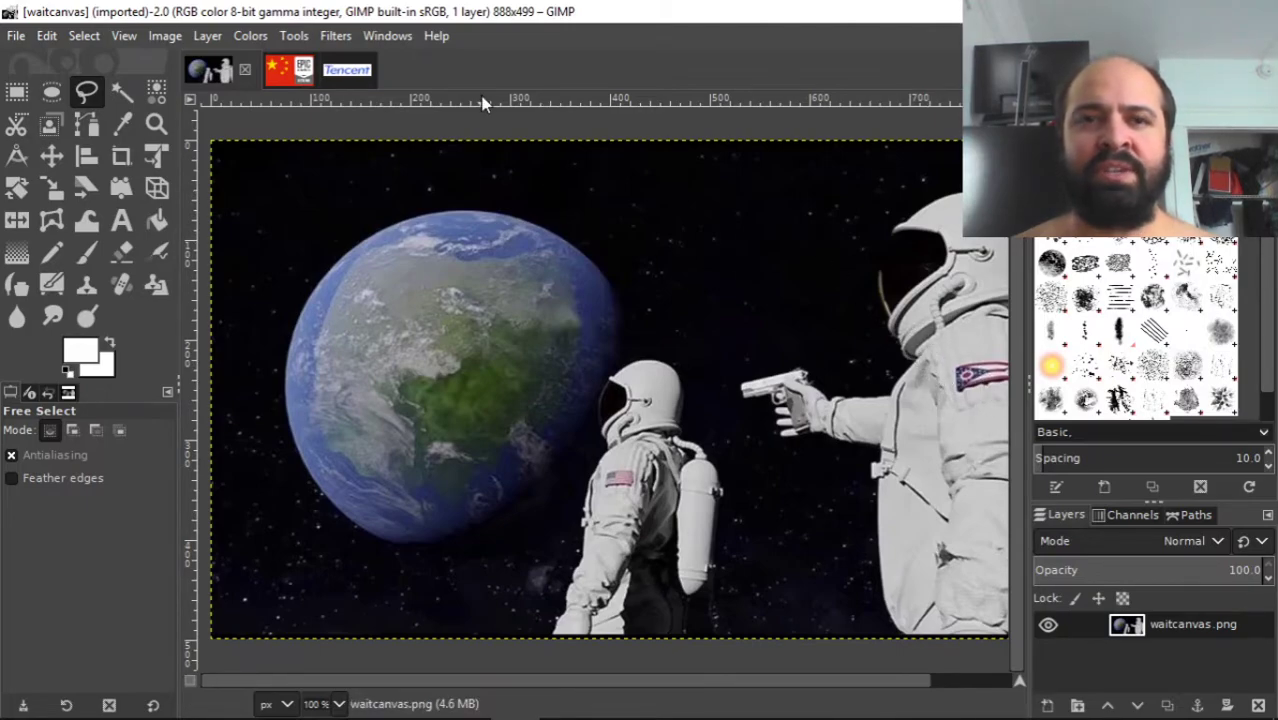
pyautogui.click(350, 74)
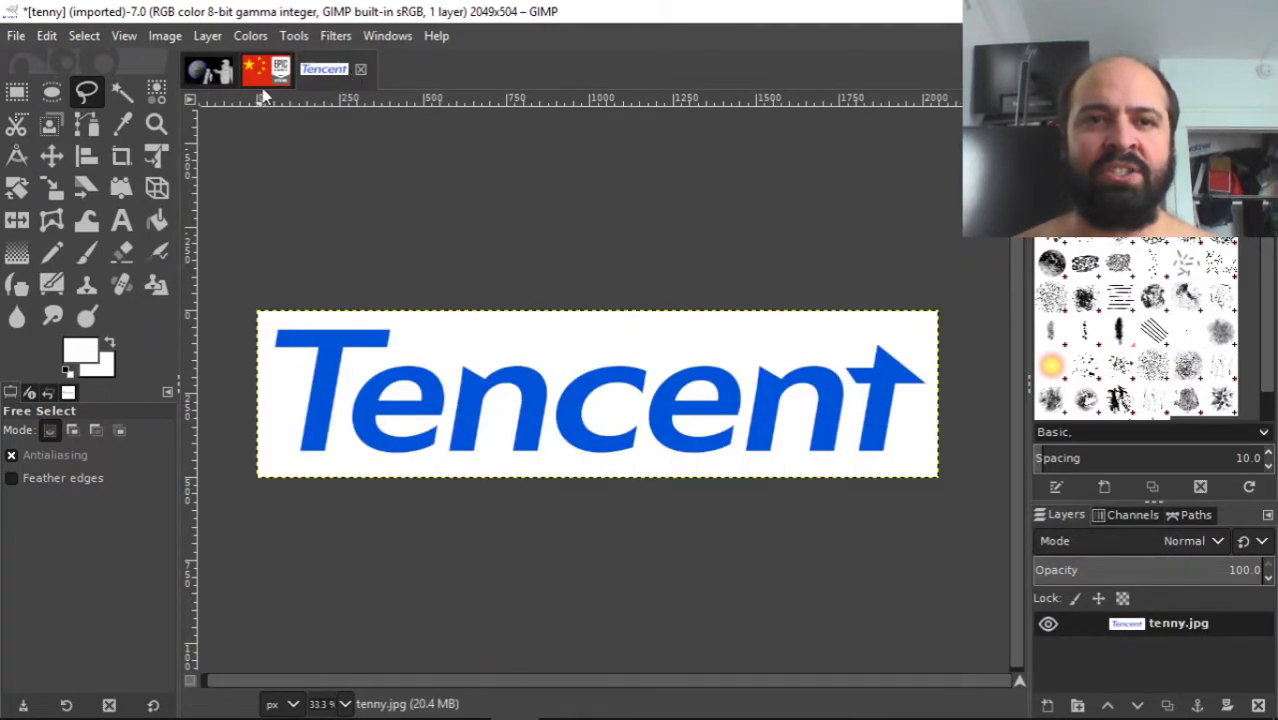
pyautogui.click(263, 72)
pyautogui.click(208, 72)
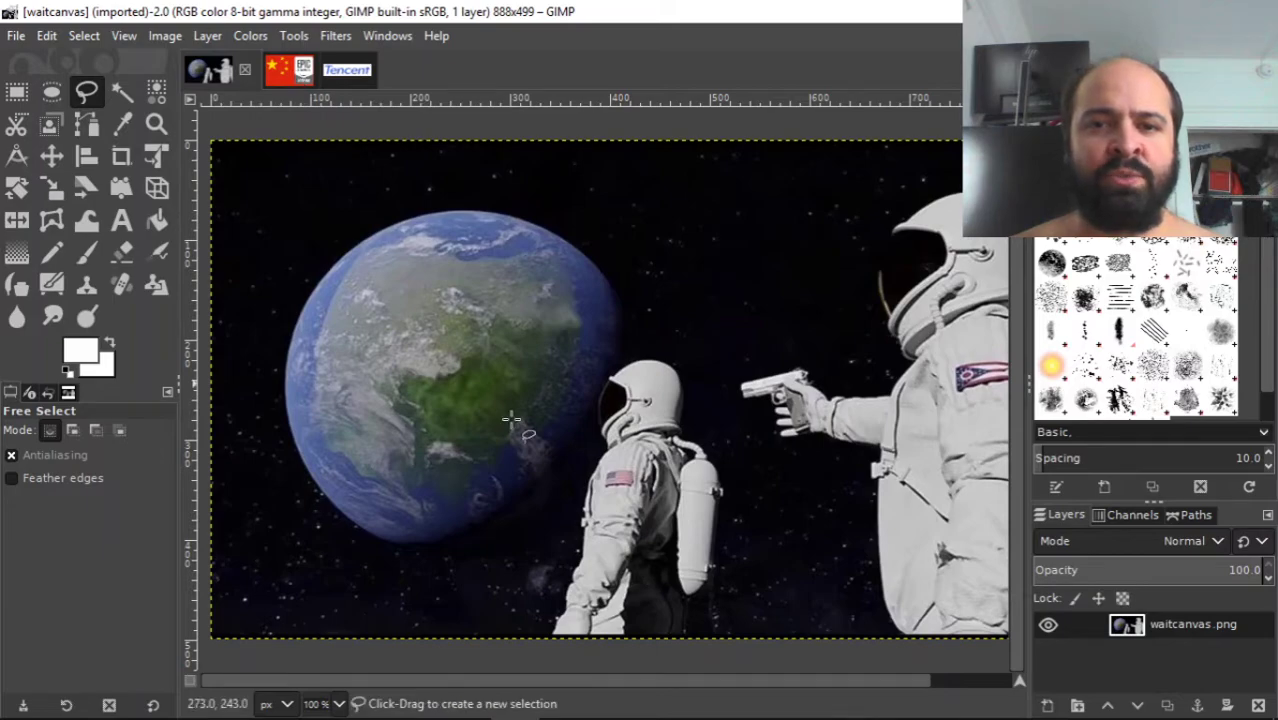
# - Zoom the astronaut image to 400%, pan to the lower arm, and place the first outline point
pyautogui.click(122, 37)
pyautogui.moveTo(245, 108)
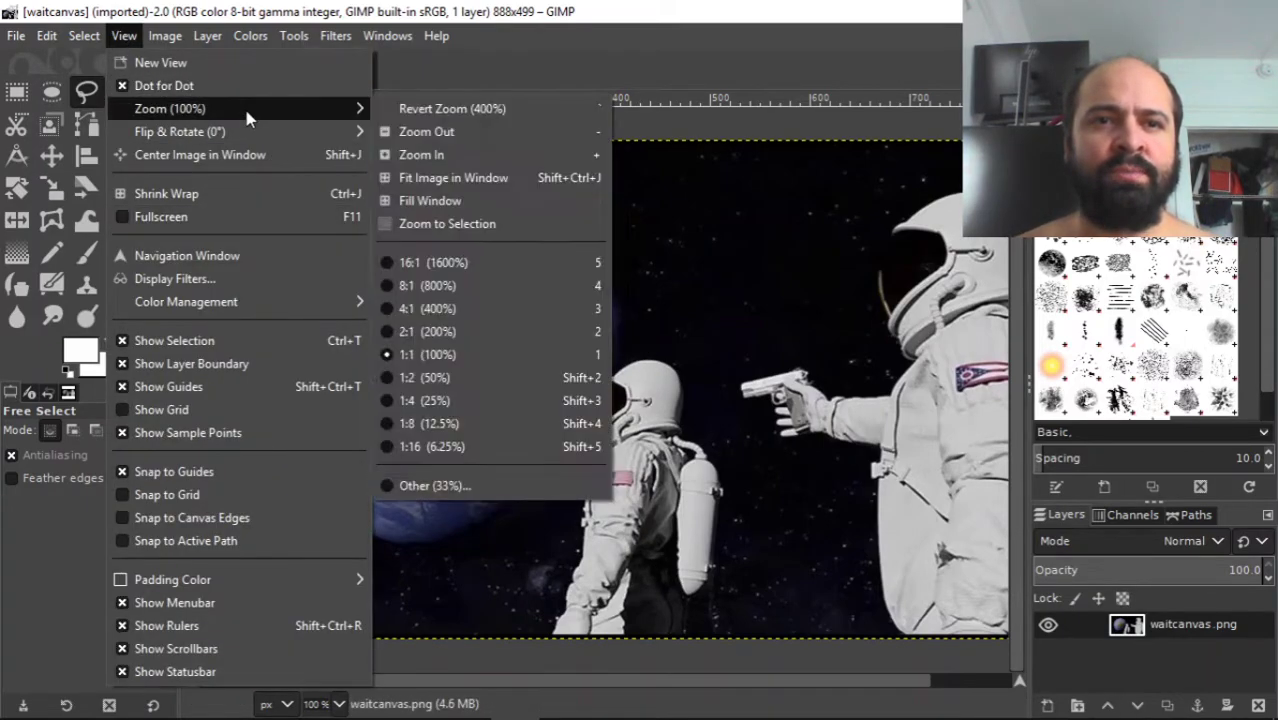
pyautogui.click(498, 308)
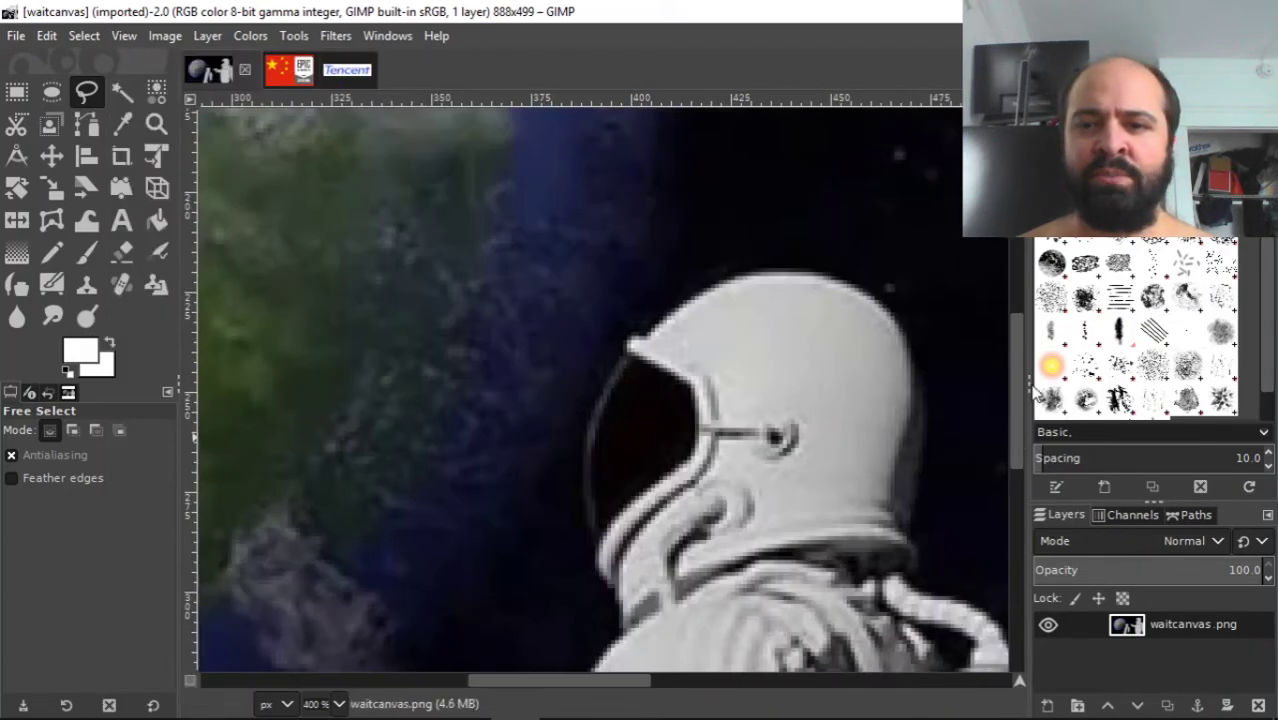
pyautogui.moveTo(1017, 383); pyautogui.dragTo(1068, 668)
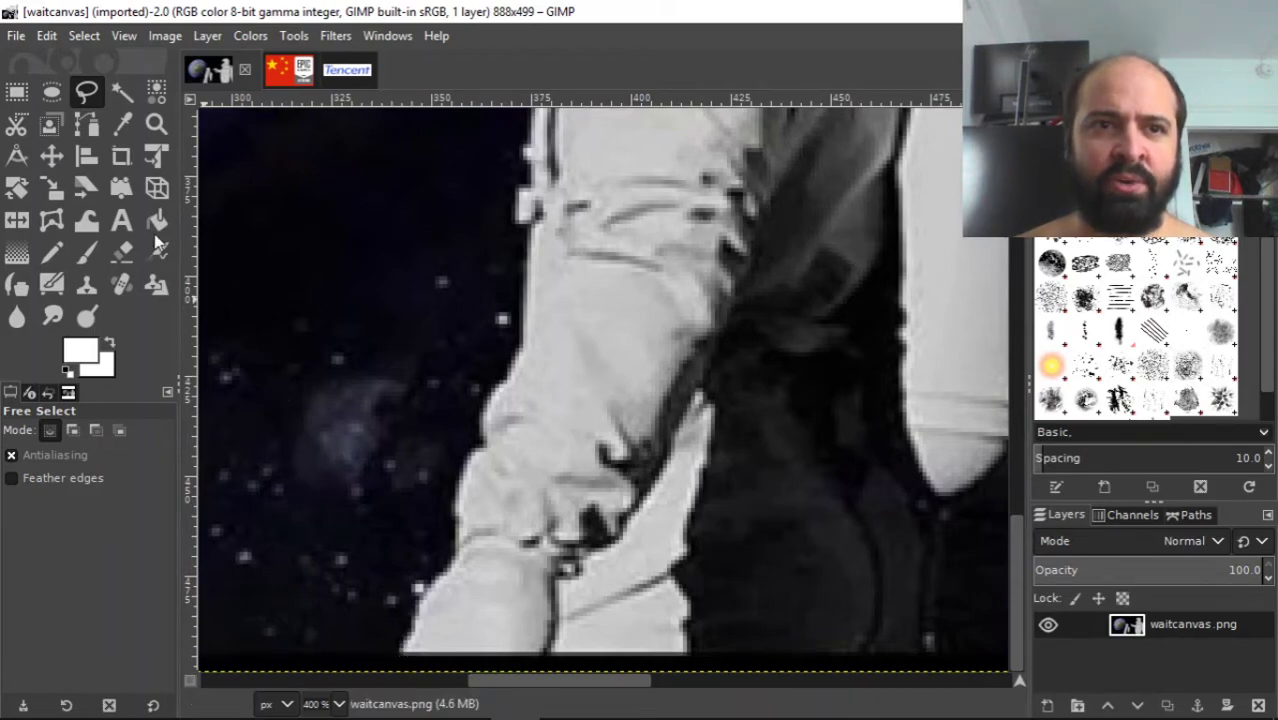
pyautogui.click(401, 648)
# - Trace free-select points up the lower part of the astronaut's arm edge
pyautogui.click(406, 637)
pyautogui.click(410, 626)
pyautogui.click(414, 615)
pyautogui.click(418, 603)
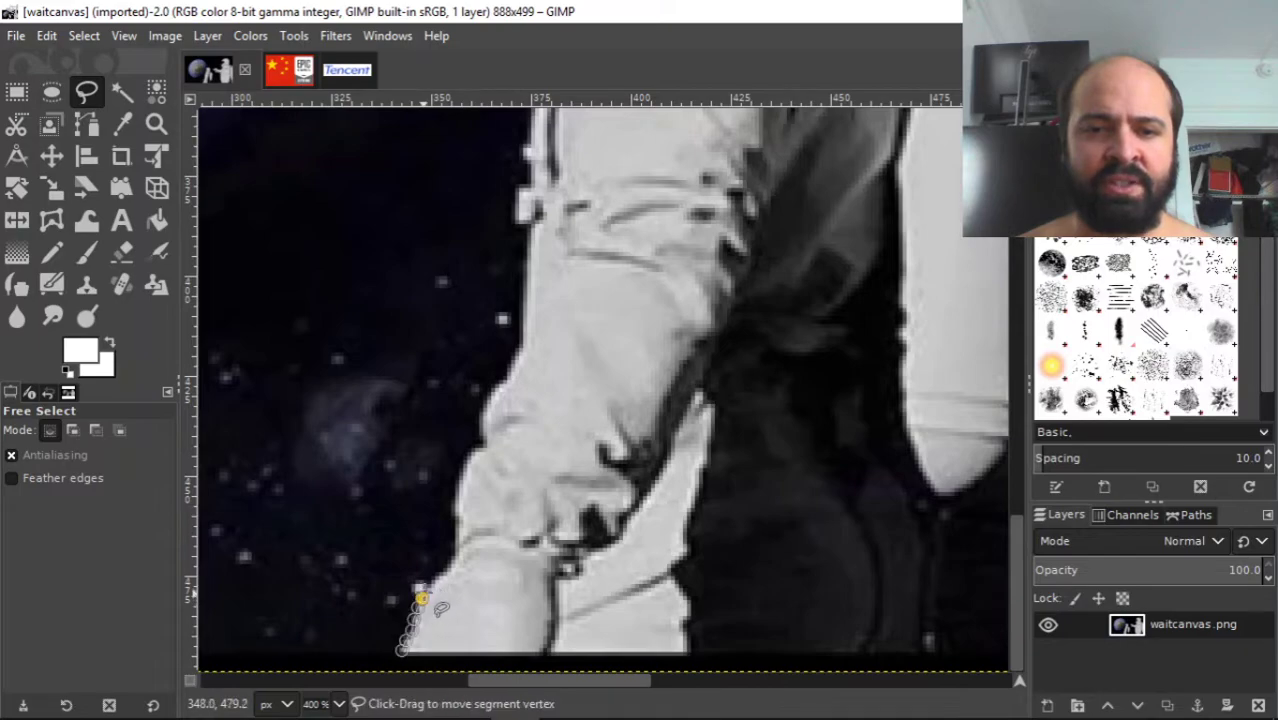
pyautogui.click(428, 588)
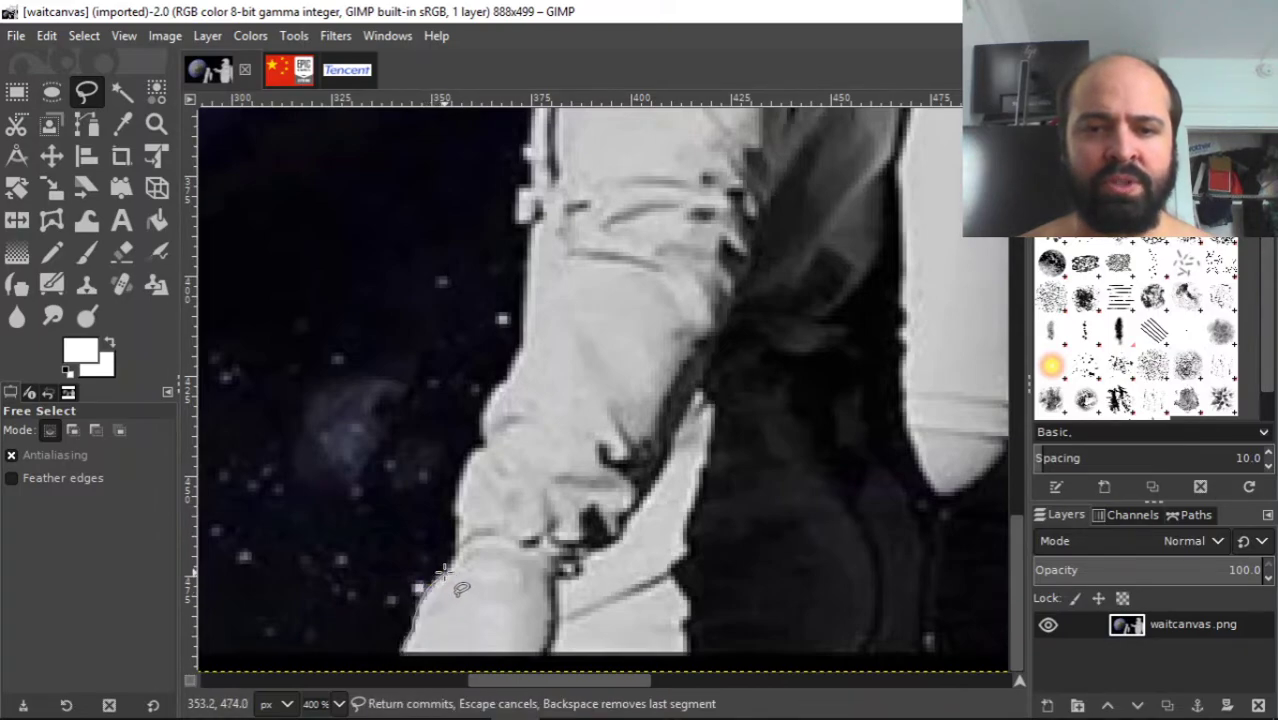
pyautogui.click(444, 572)
pyautogui.click(450, 562)
pyautogui.click(456, 549)
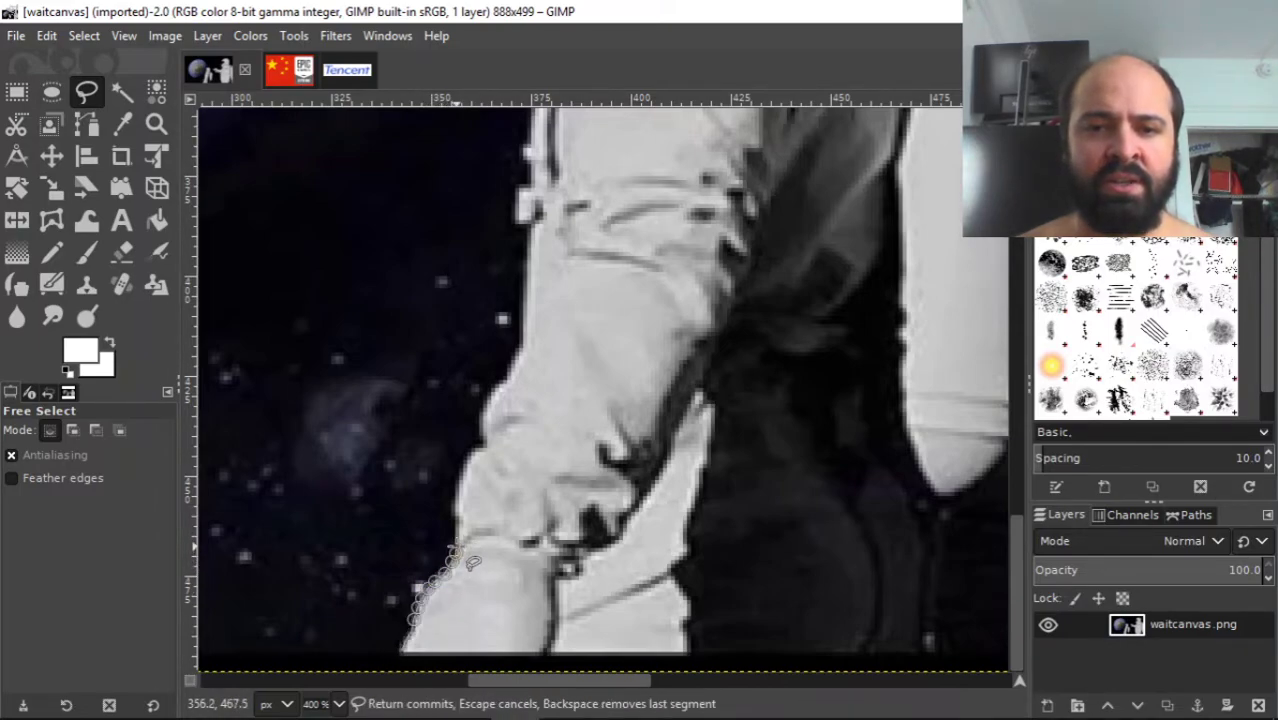
pyautogui.click(453, 520)
pyautogui.click(455, 503)
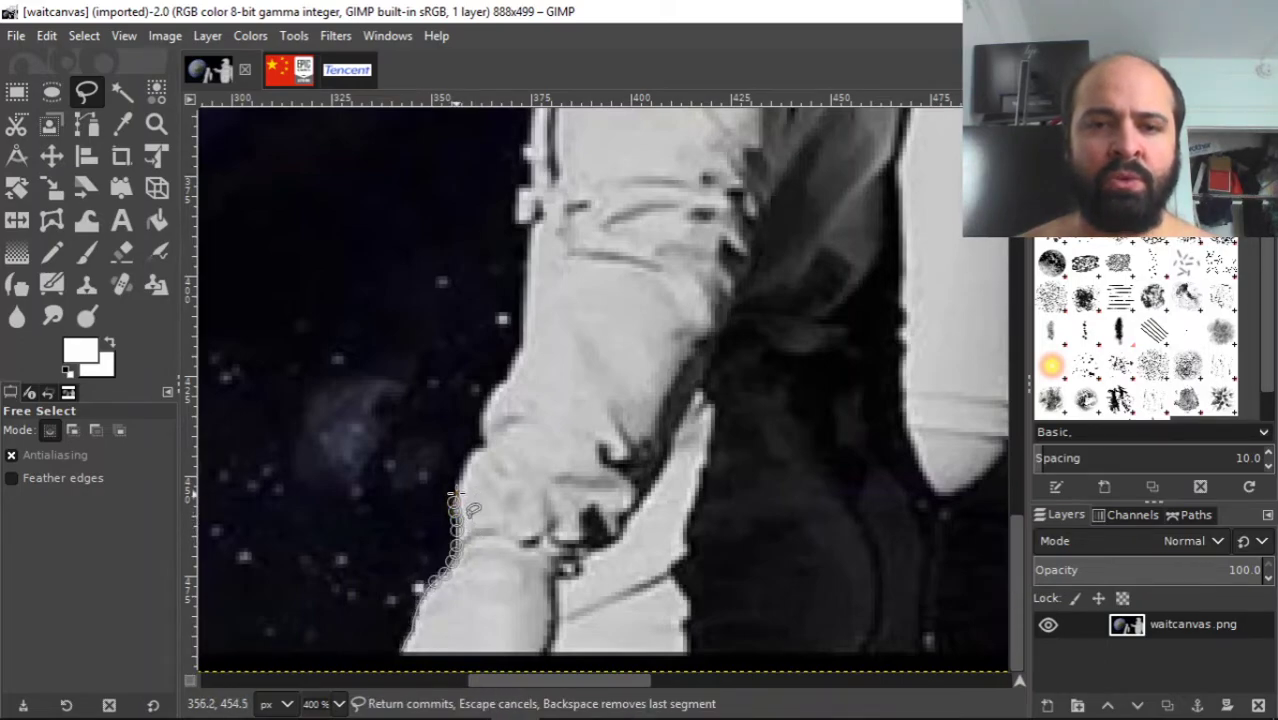
pyautogui.click(461, 472)
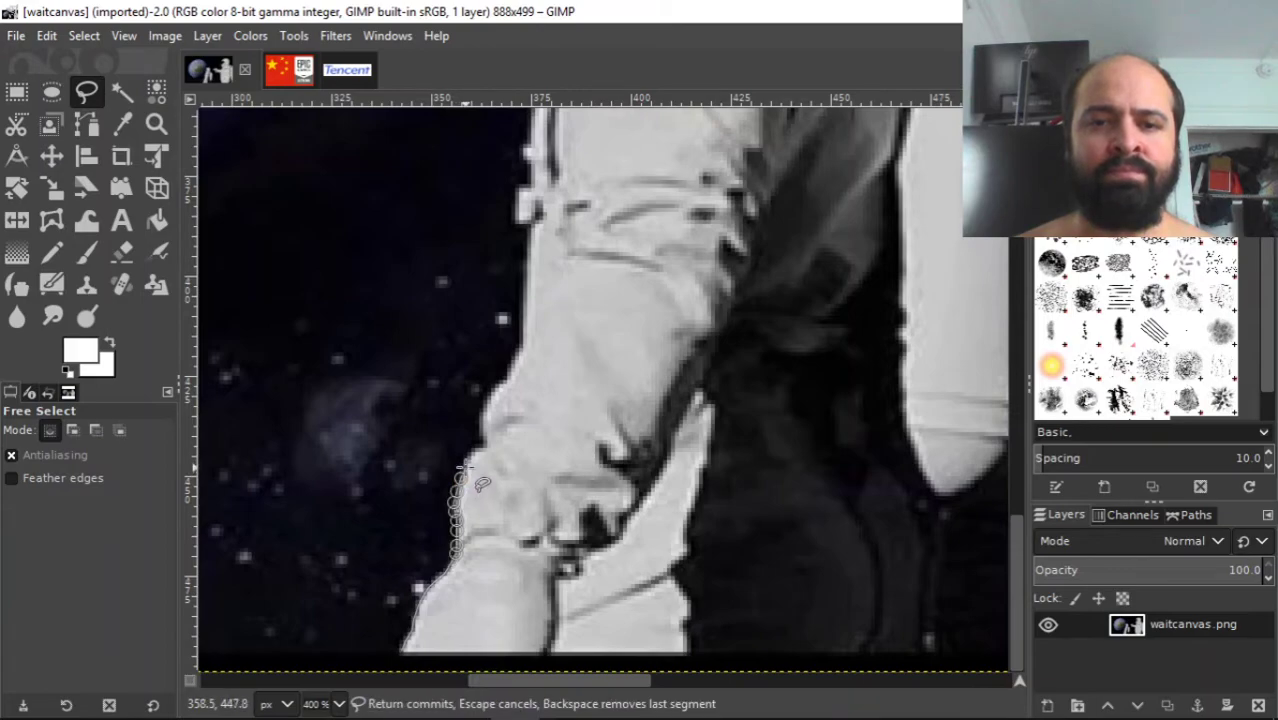
pyautogui.click(469, 457)
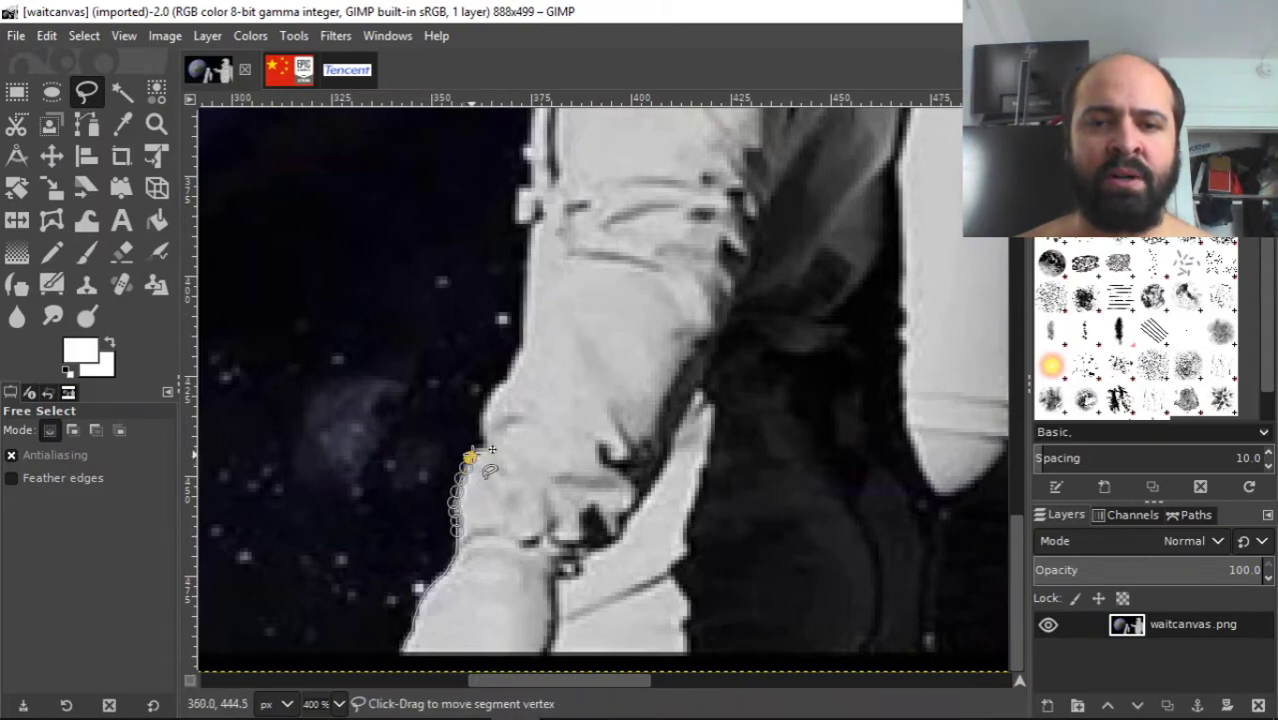
# - Continue the outline up the upper arm edge to near the top of the sleeve
pyautogui.click(477, 442)
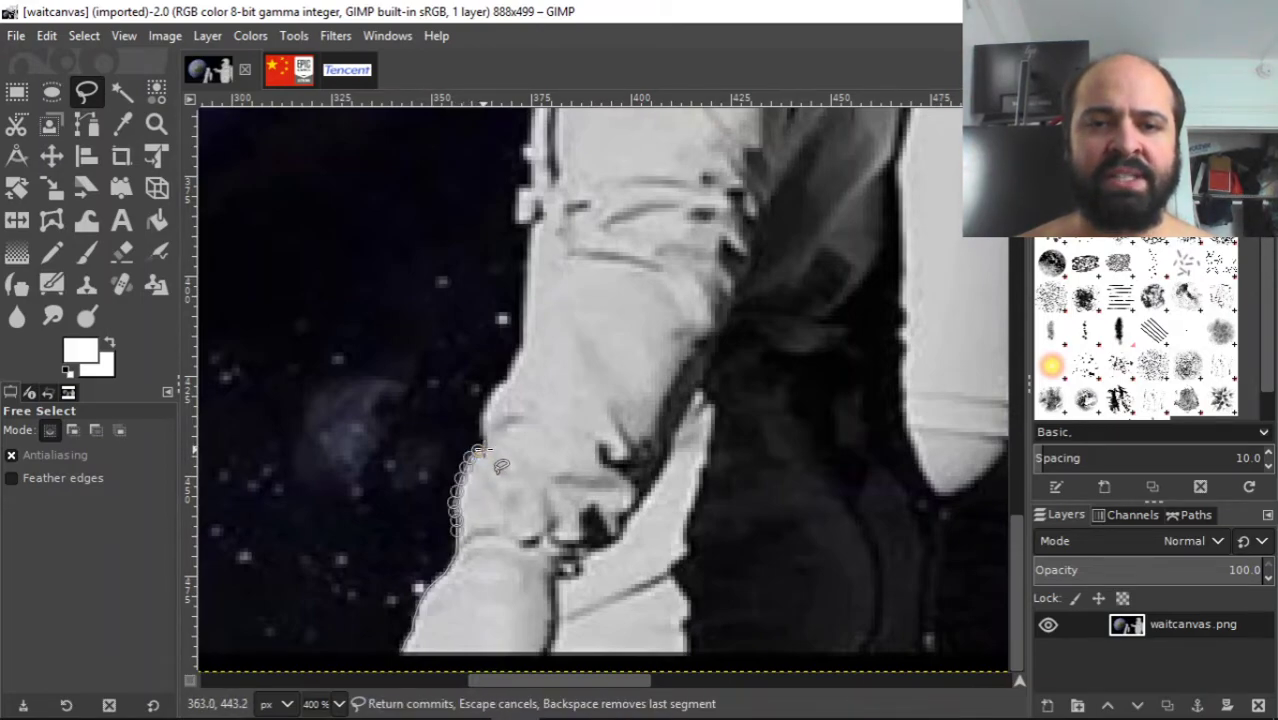
pyautogui.click(481, 438)
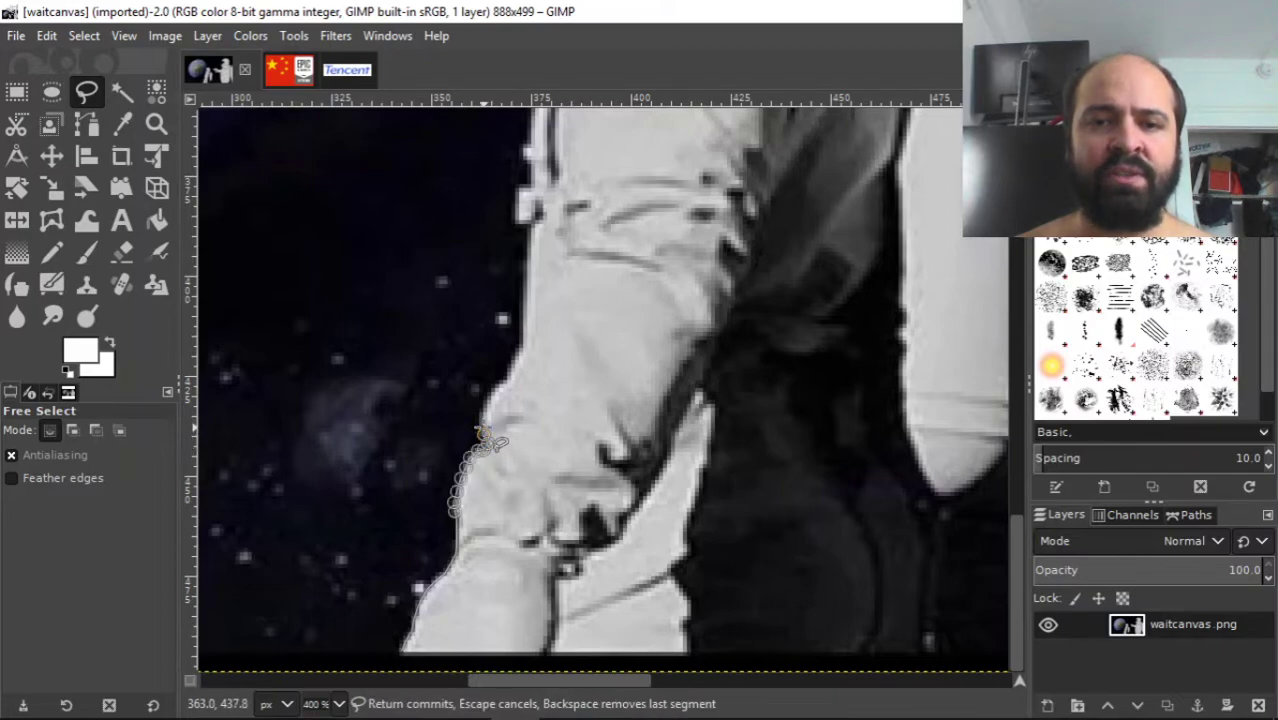
pyautogui.click(480, 418)
pyautogui.click(487, 412)
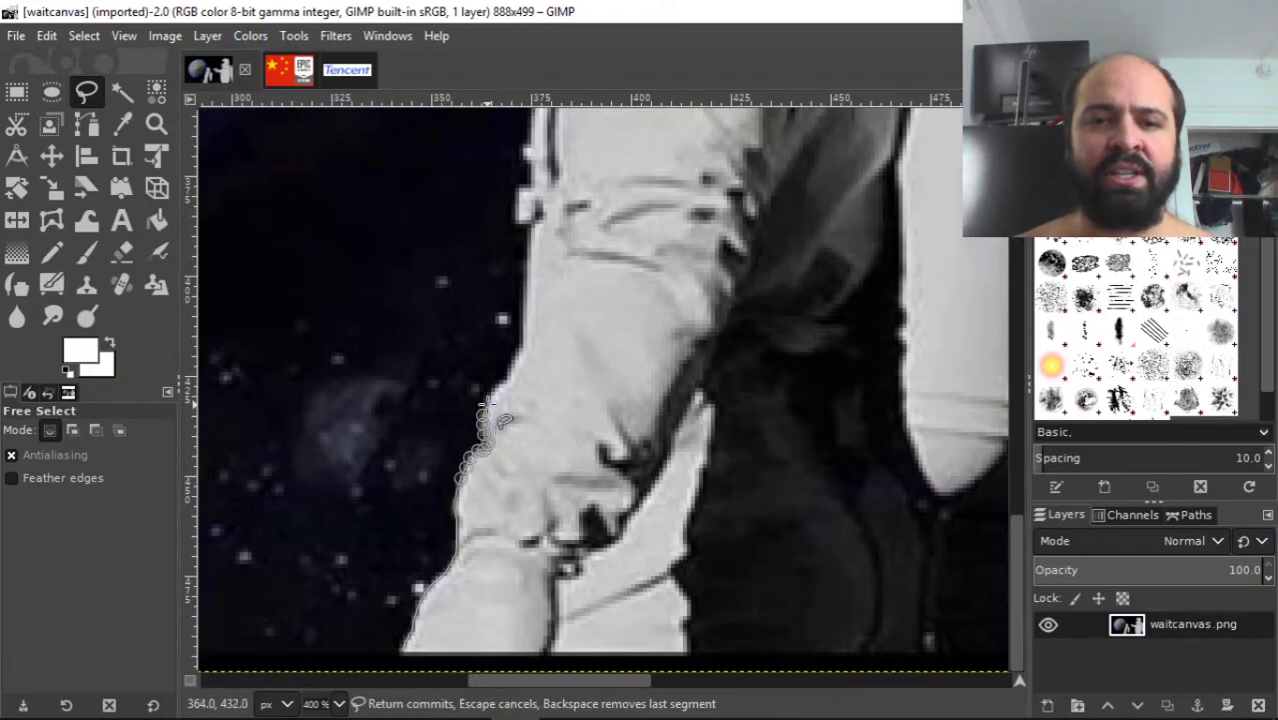
pyautogui.click(494, 393)
pyautogui.click(502, 378)
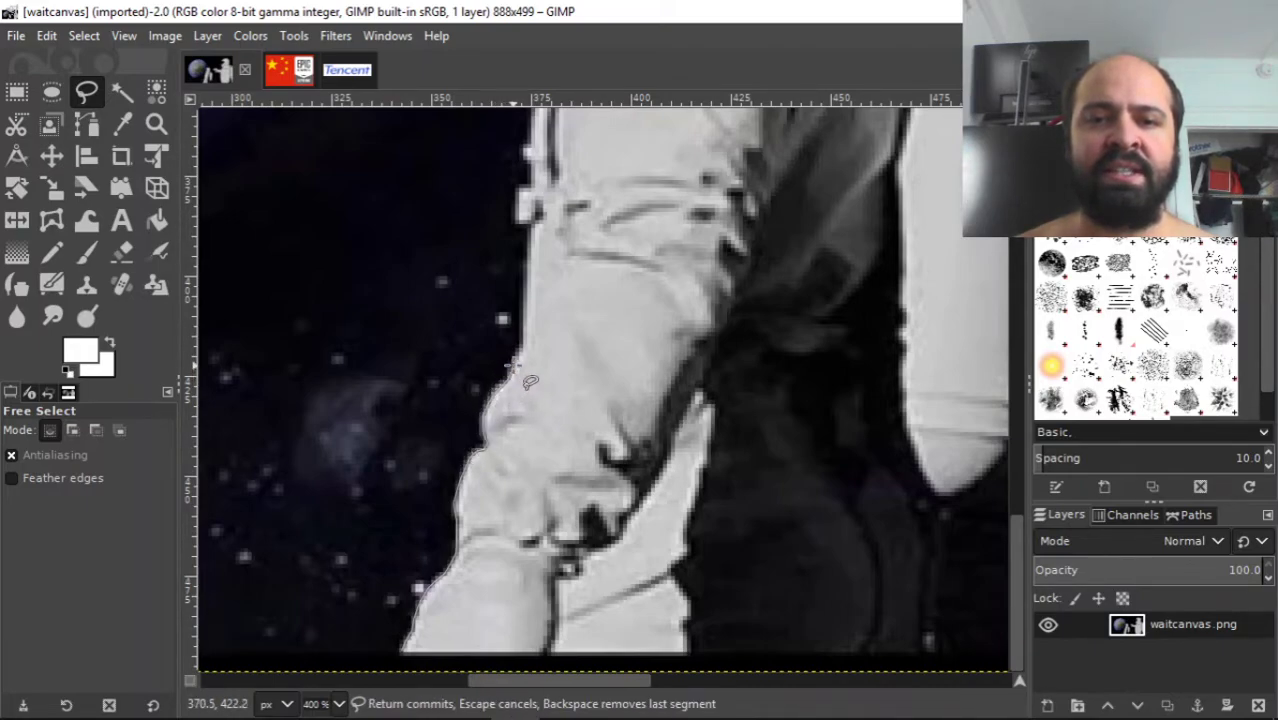
pyautogui.click(517, 354)
pyautogui.click(521, 338)
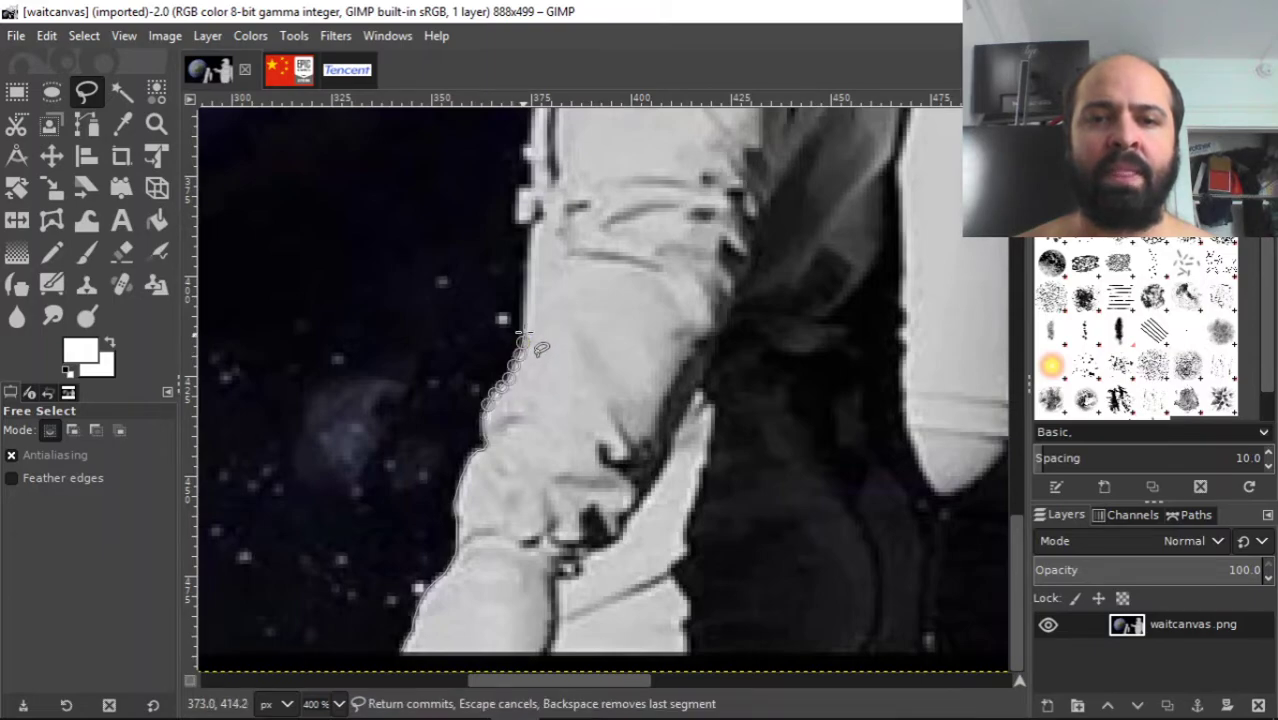
pyautogui.click(524, 306)
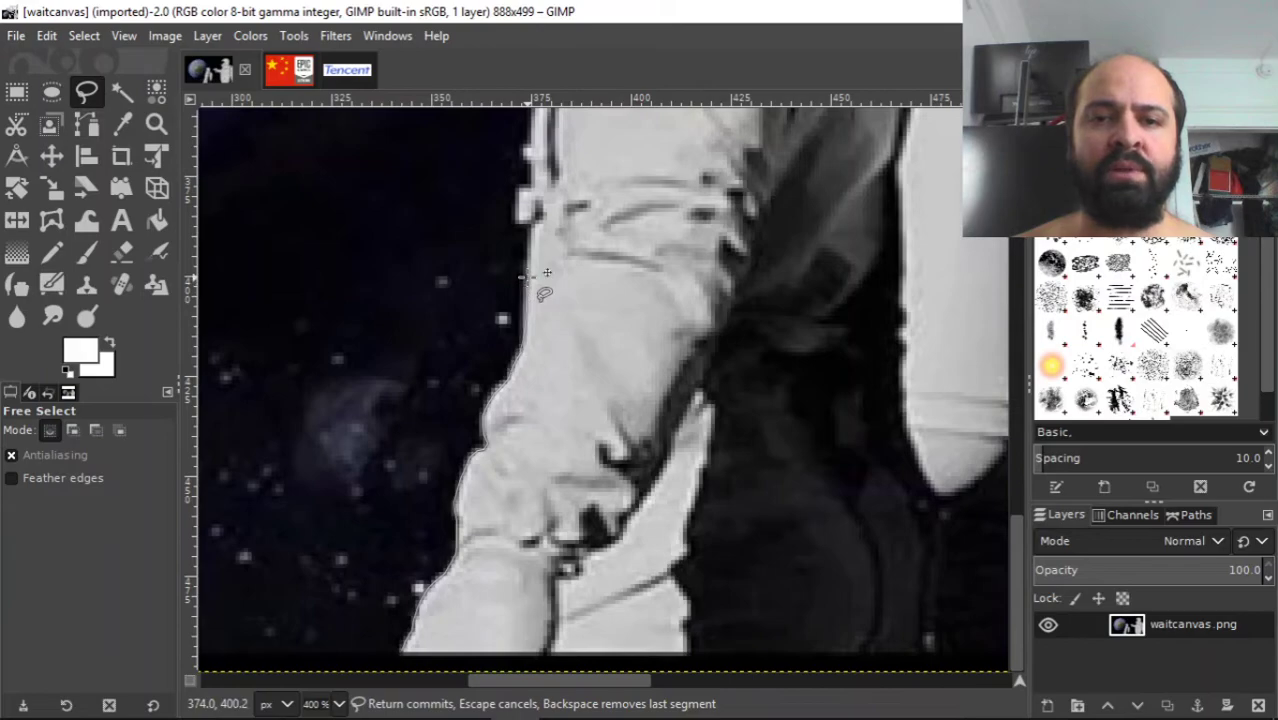
pyautogui.click(527, 278)
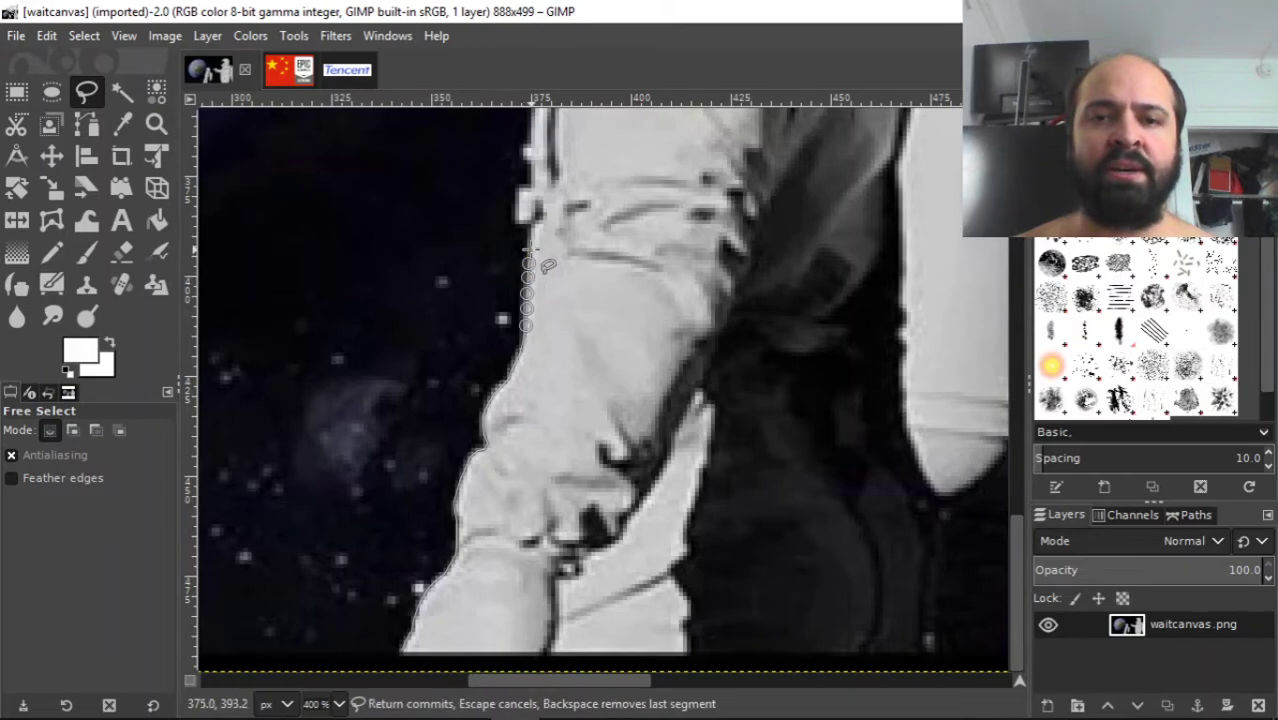
pyautogui.click(528, 249)
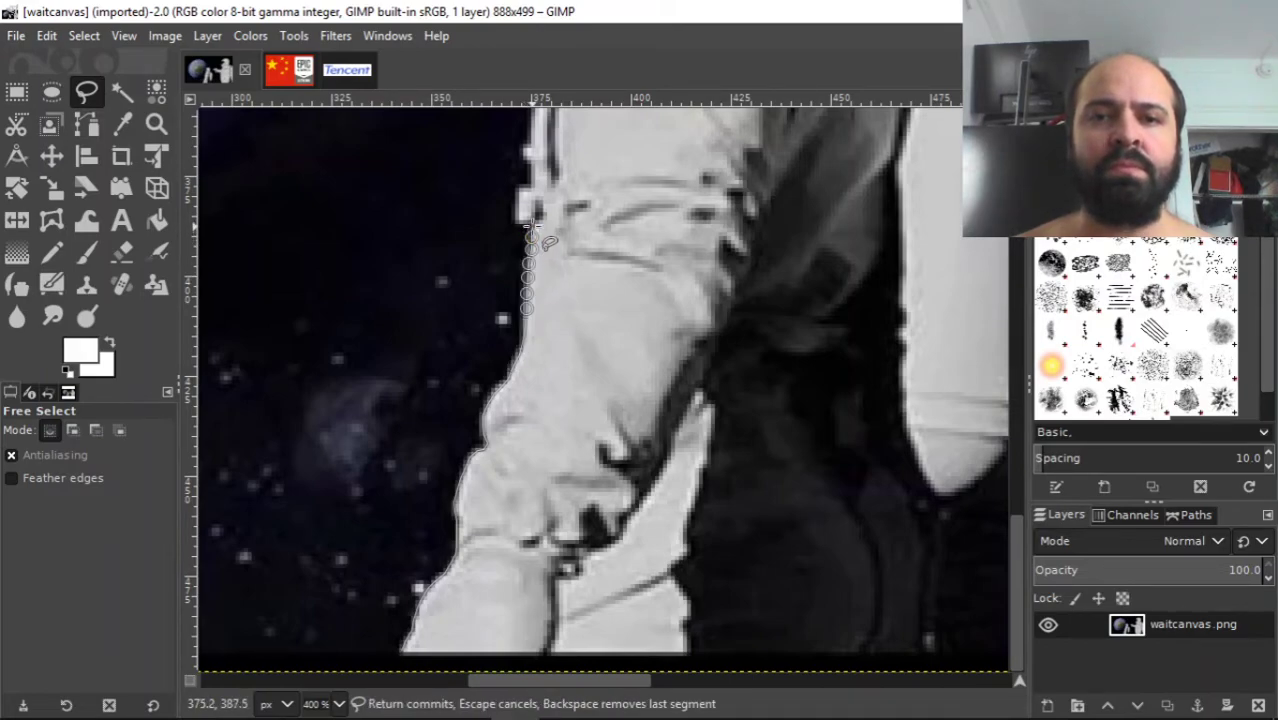
pyautogui.click(533, 218)
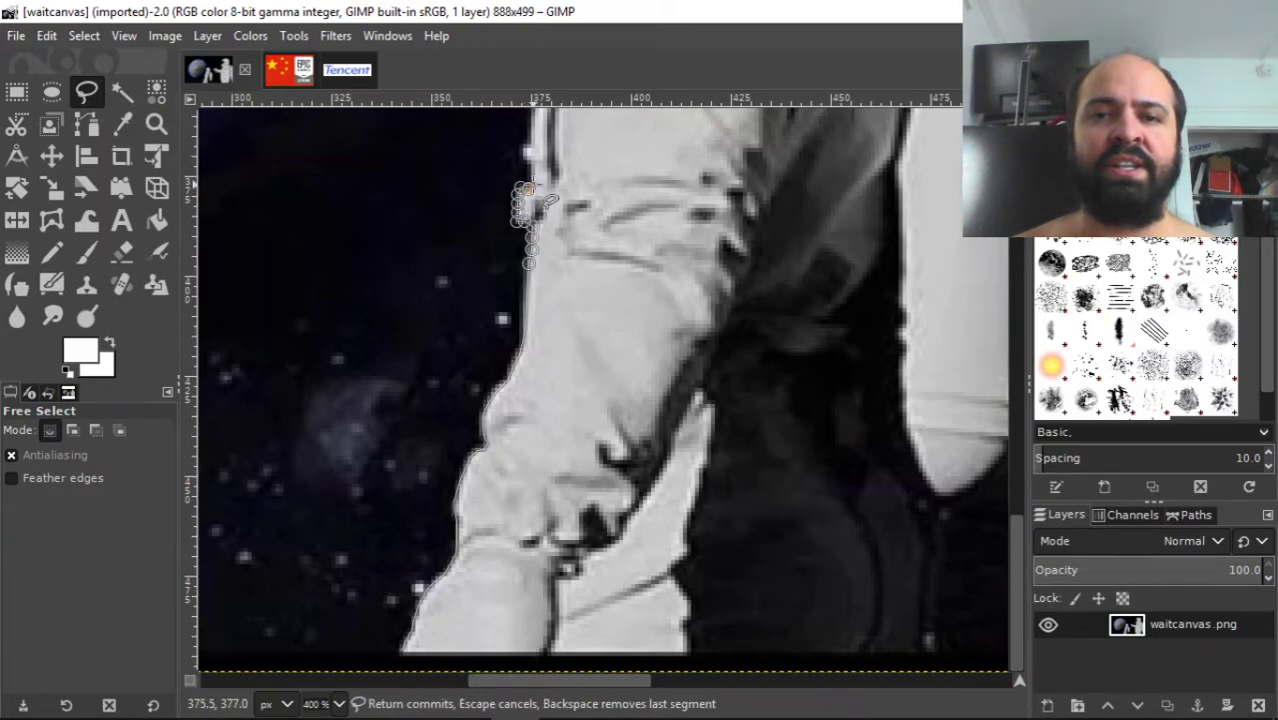
# - Discard the first outline and start a new one up the arm's left edge
pyautogui.press('Escape')
pyautogui.moveTo(1018, 556); pyautogui.dragTo(1024, 478)
pyautogui.moveTo(522, 492)
pyautogui.mouseDown()
pyautogui.moveTo(515, 515)
pyautogui.moveTo(541, 507)
pyautogui.mouseUp()
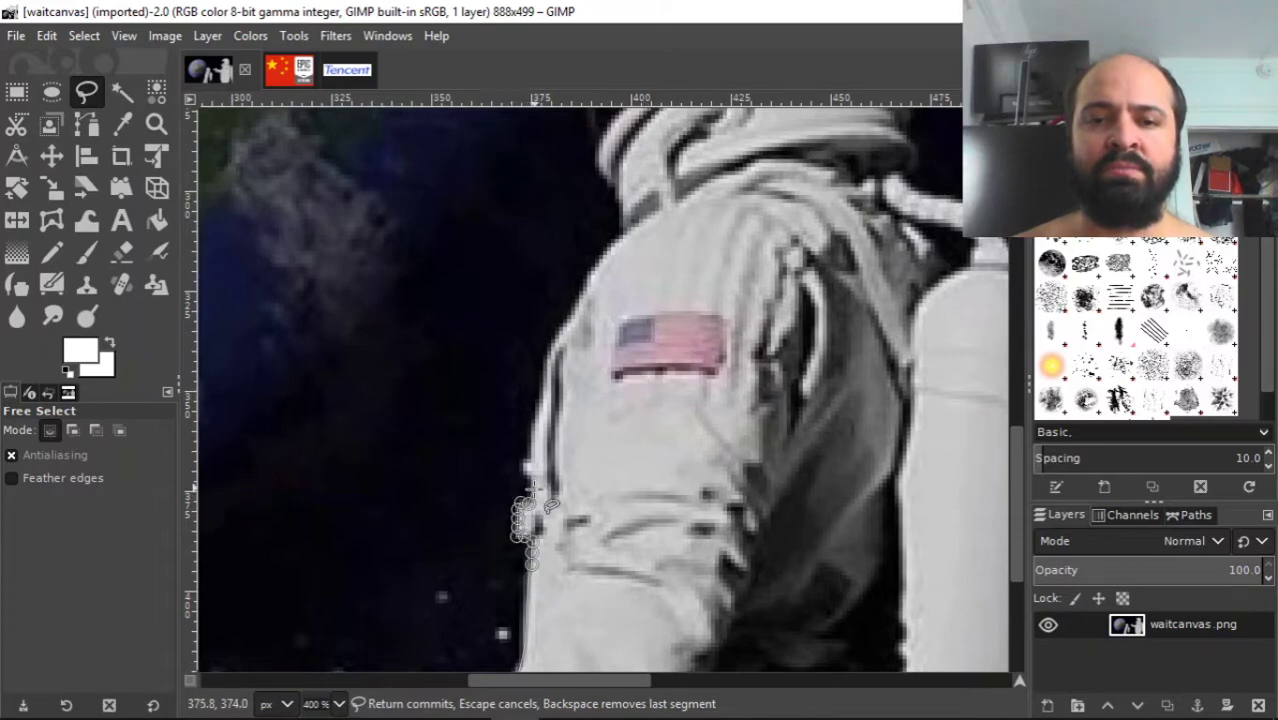
pyautogui.click(530, 470)
pyautogui.click(524, 463)
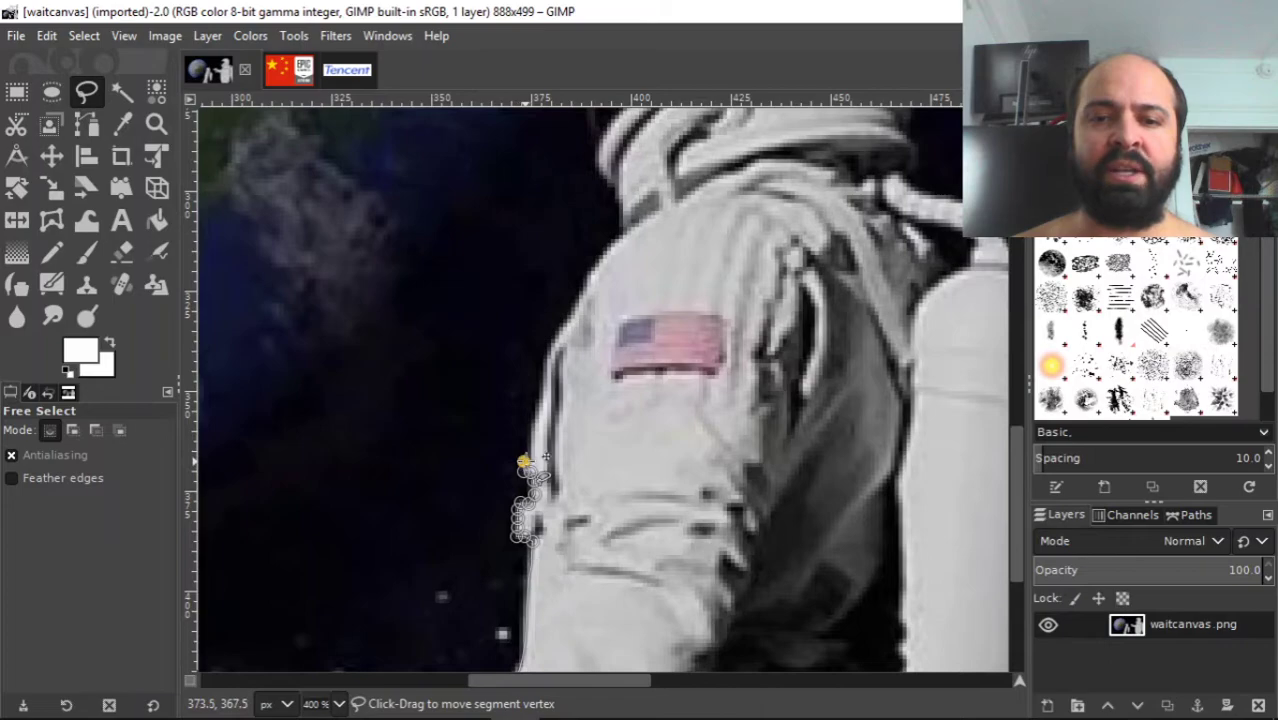
pyautogui.click(528, 455)
pyautogui.click(529, 442)
pyautogui.click(532, 427)
pyautogui.click(536, 417)
# - Extend the new outline past the flag patch up to the shoulder
pyautogui.click(538, 400)
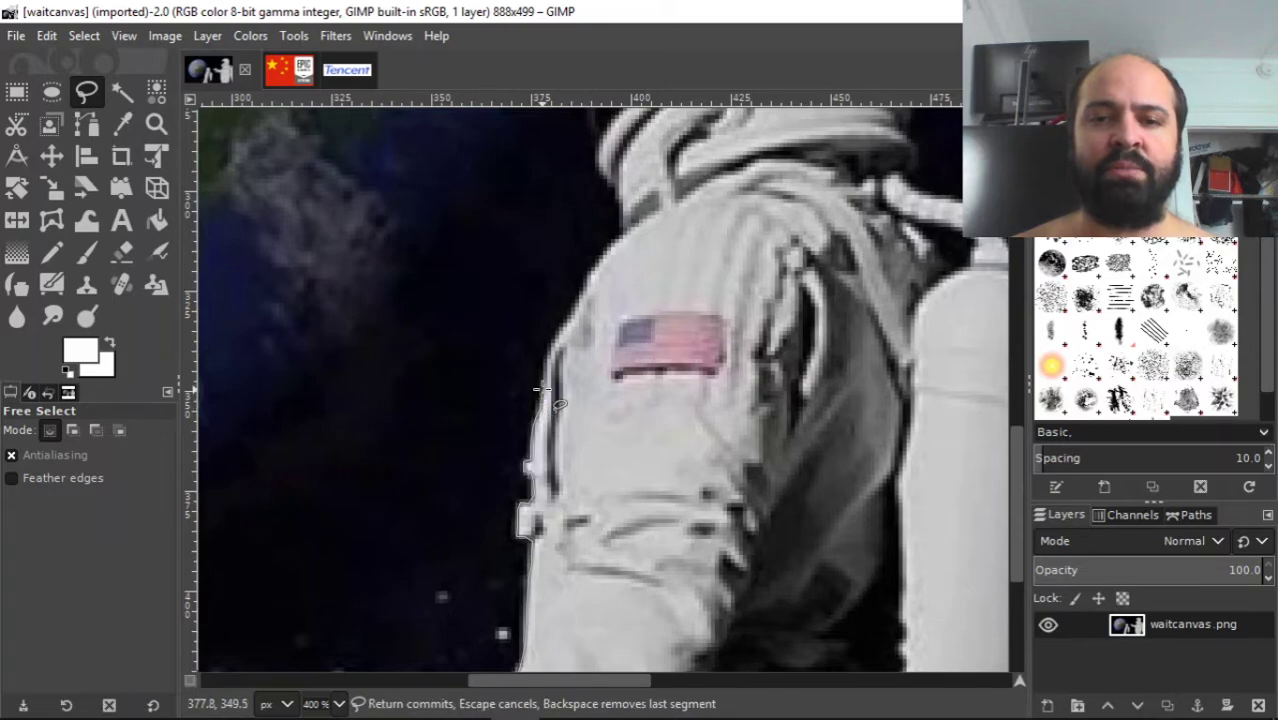
pyautogui.click(540, 388)
pyautogui.click(542, 376)
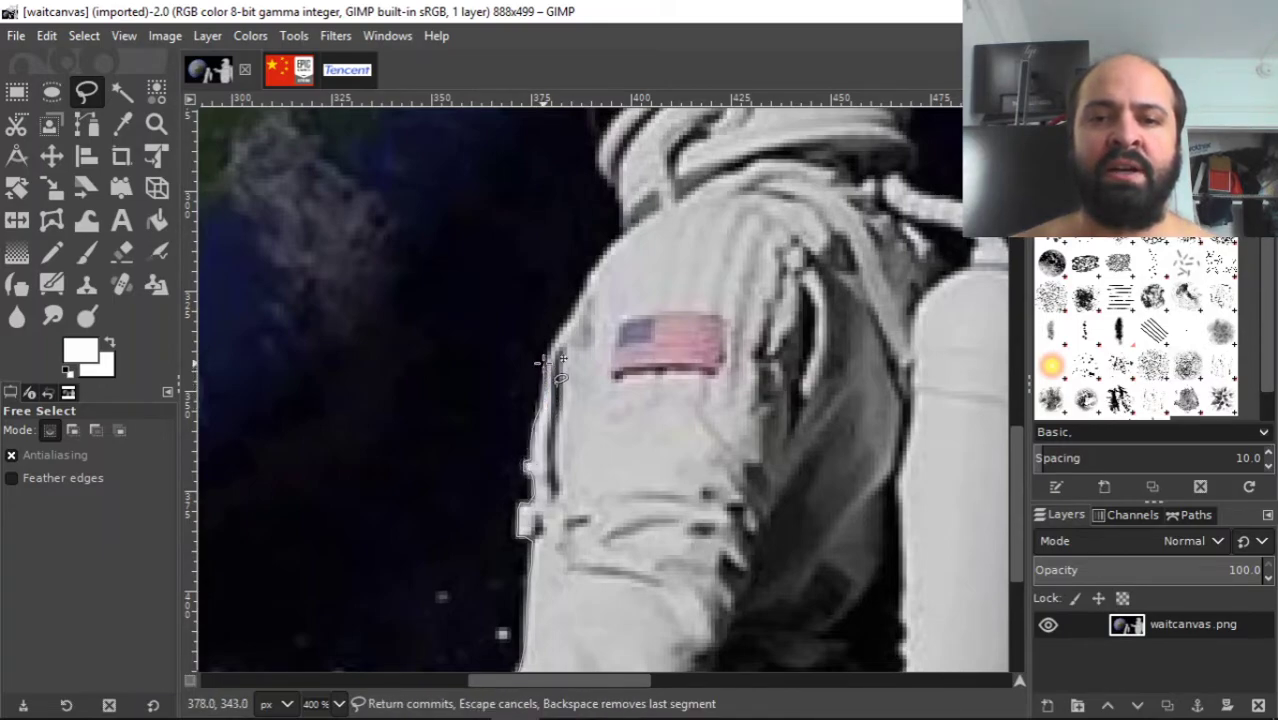
pyautogui.click(548, 348)
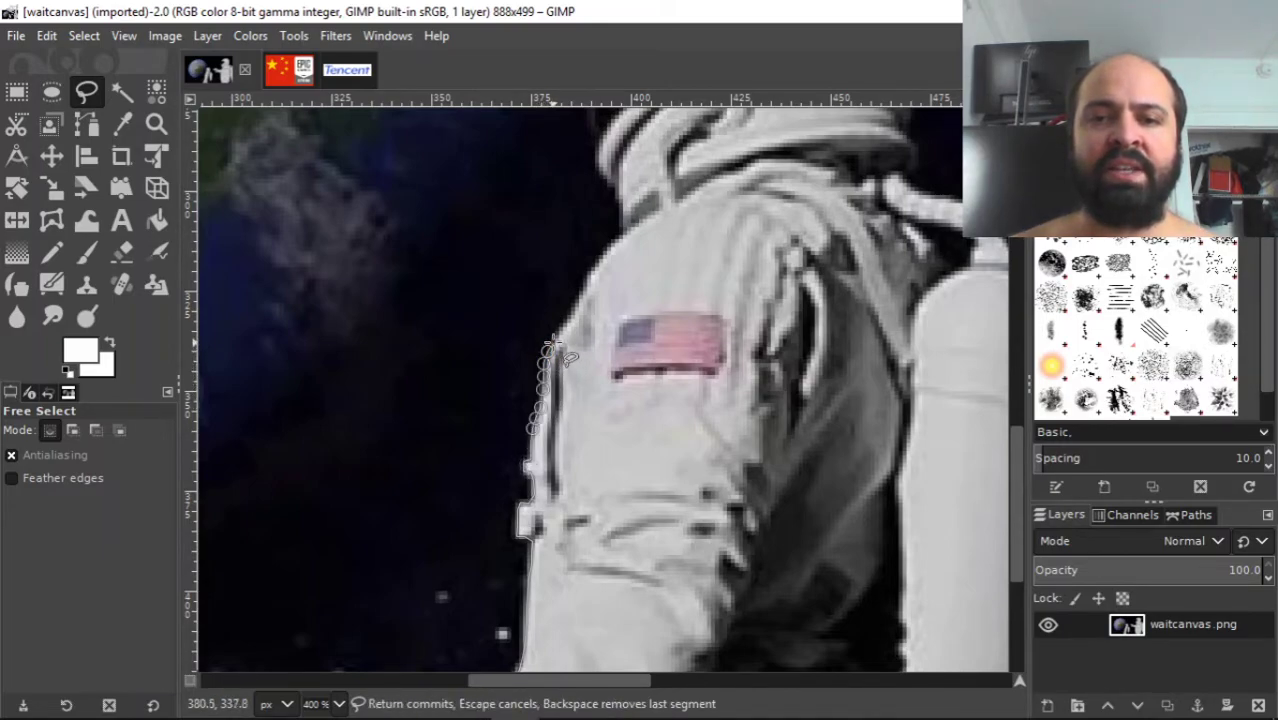
pyautogui.click(563, 322)
pyautogui.click(575, 304)
pyautogui.click(581, 288)
pyautogui.click(592, 267)
pyautogui.click(596, 261)
pyautogui.click(604, 251)
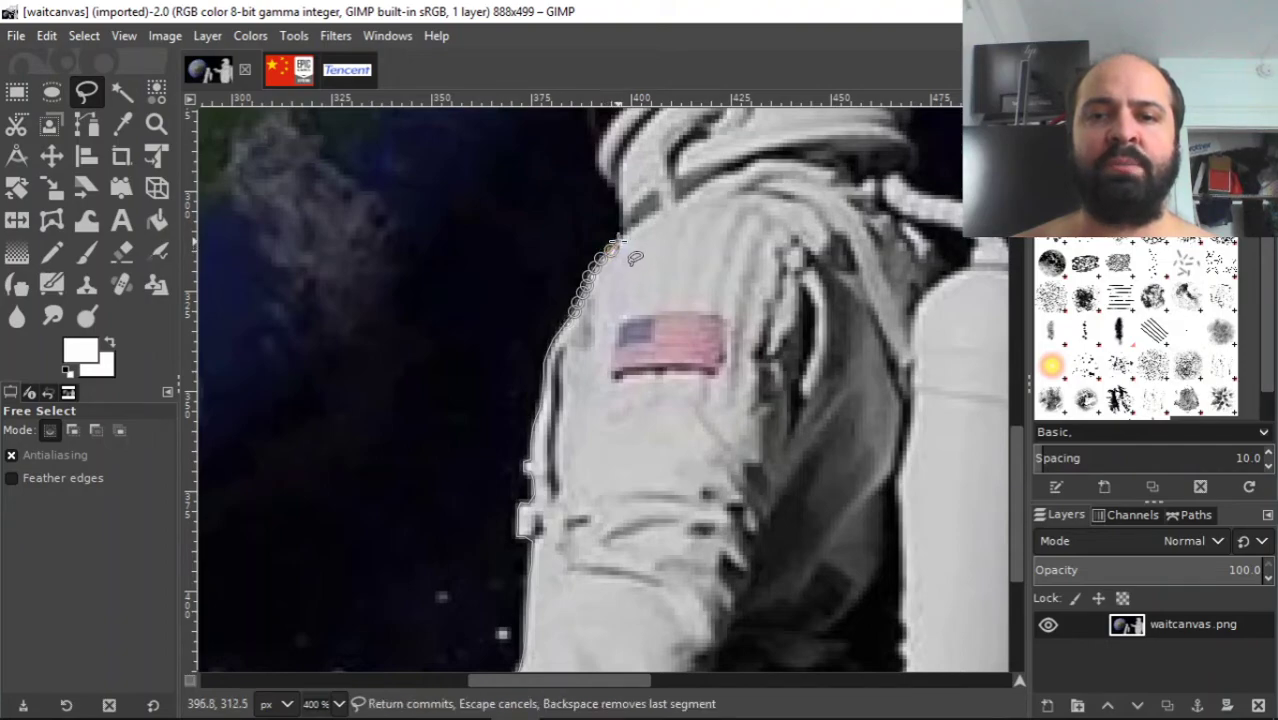
pyautogui.click(623, 233)
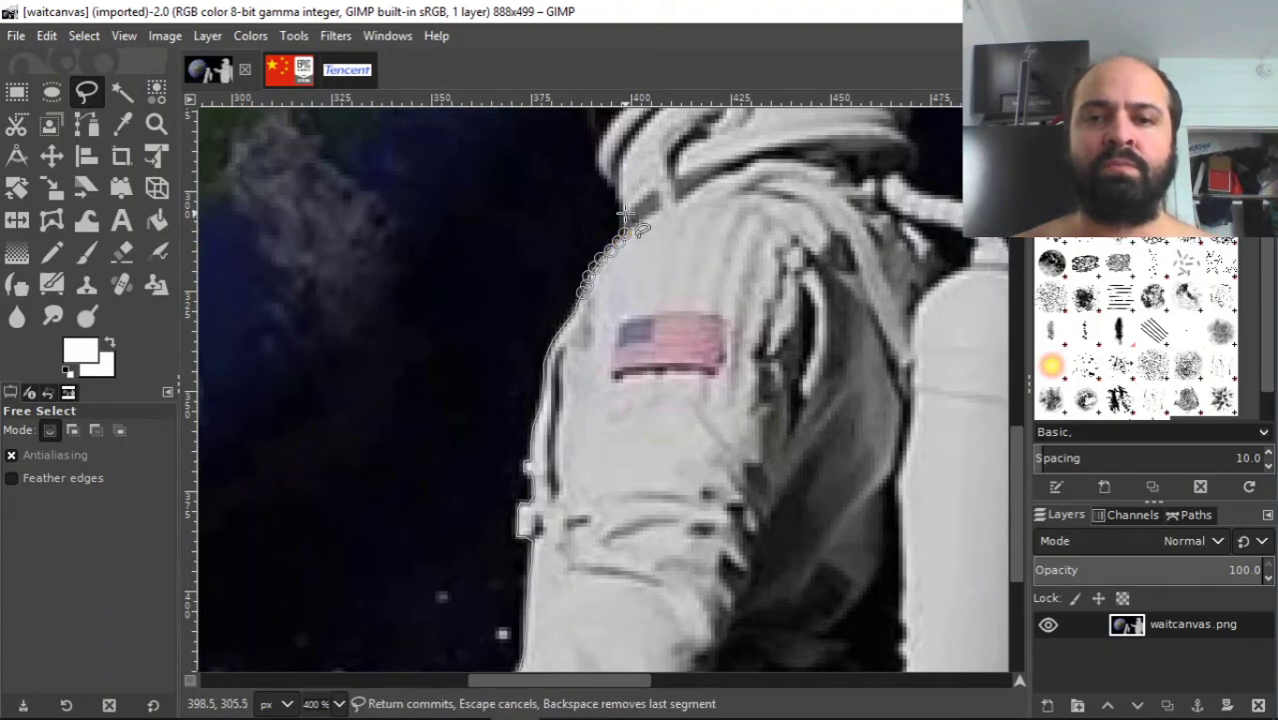
pyautogui.click(623, 201)
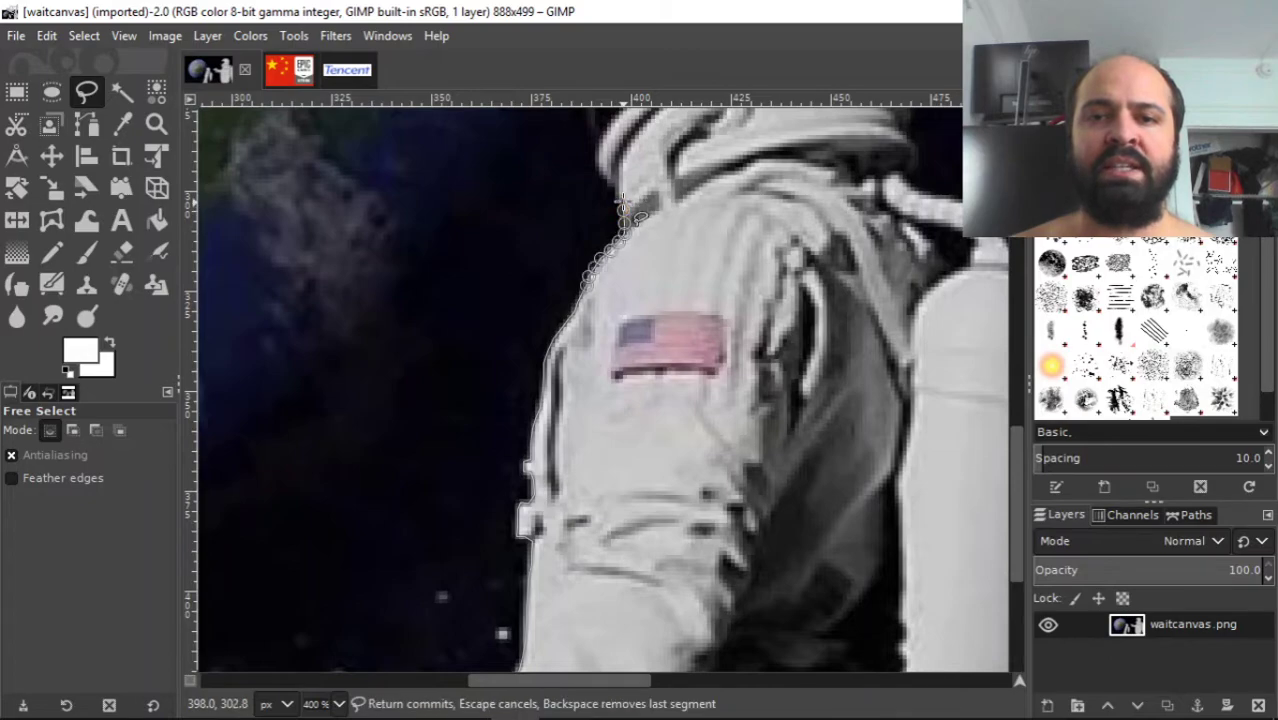
pyautogui.moveTo(515, 708)
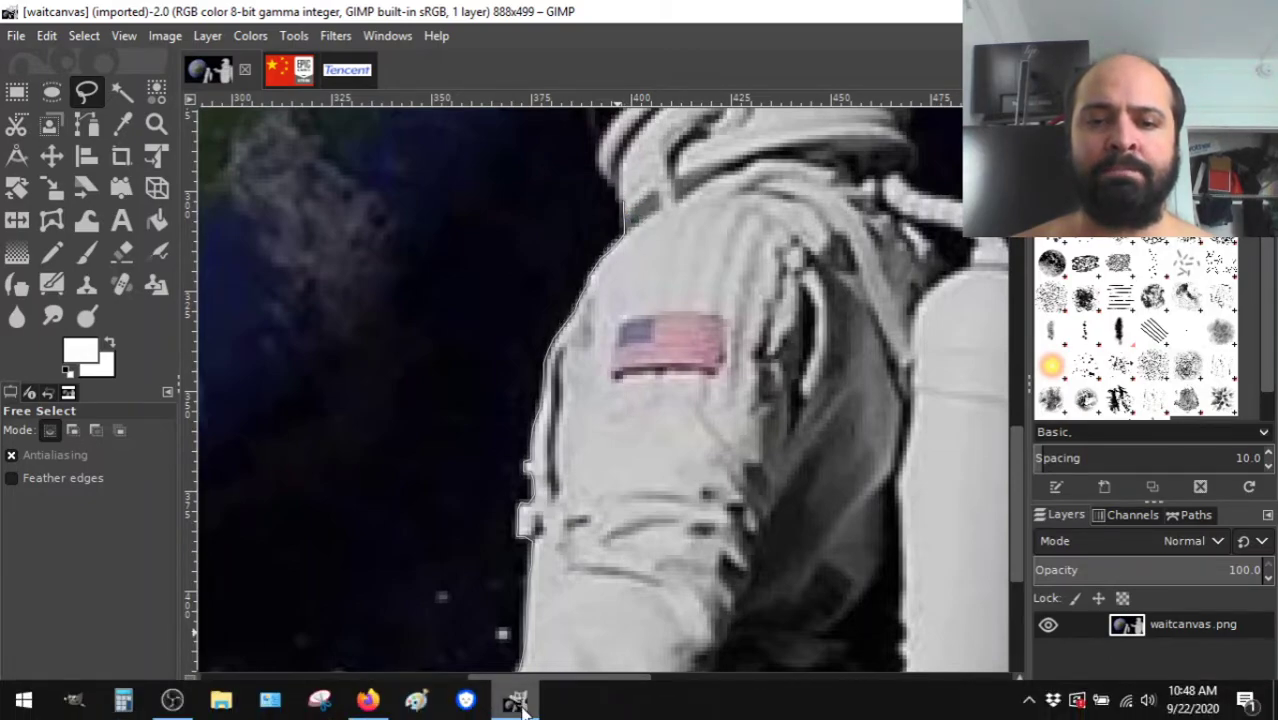
pyautogui.moveTo(172, 700)
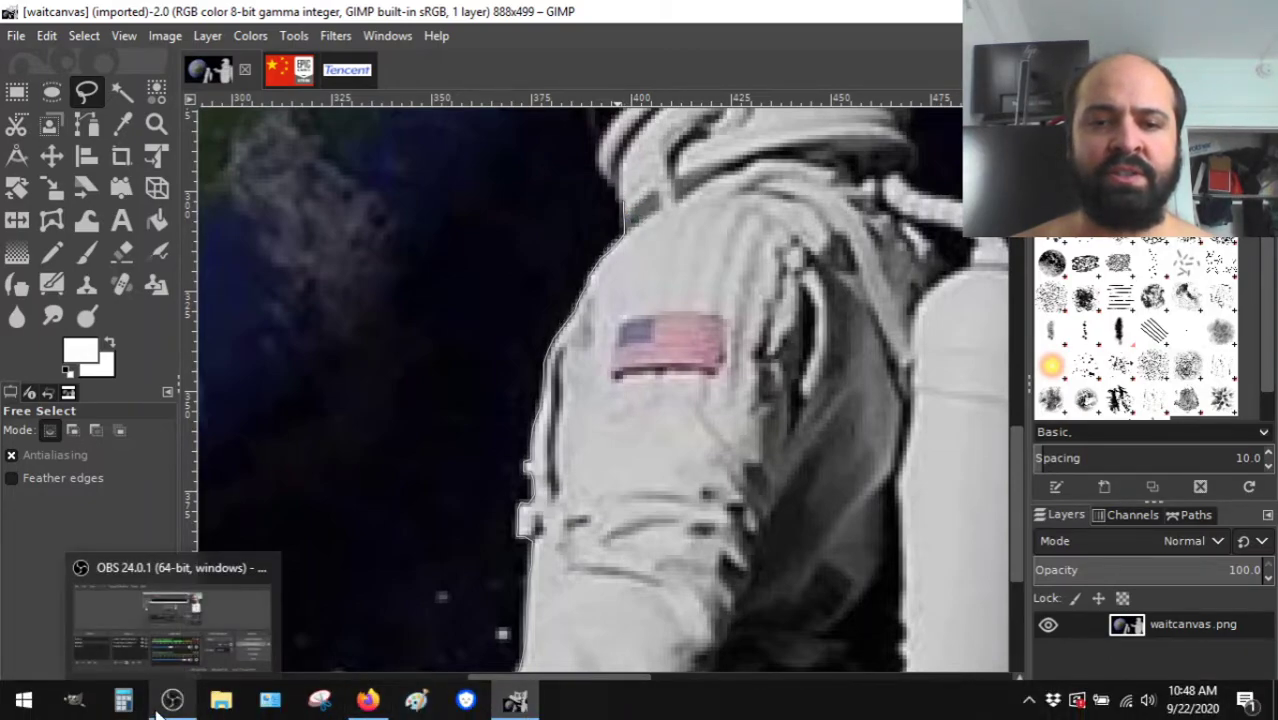
pyautogui.moveTo(176, 635)
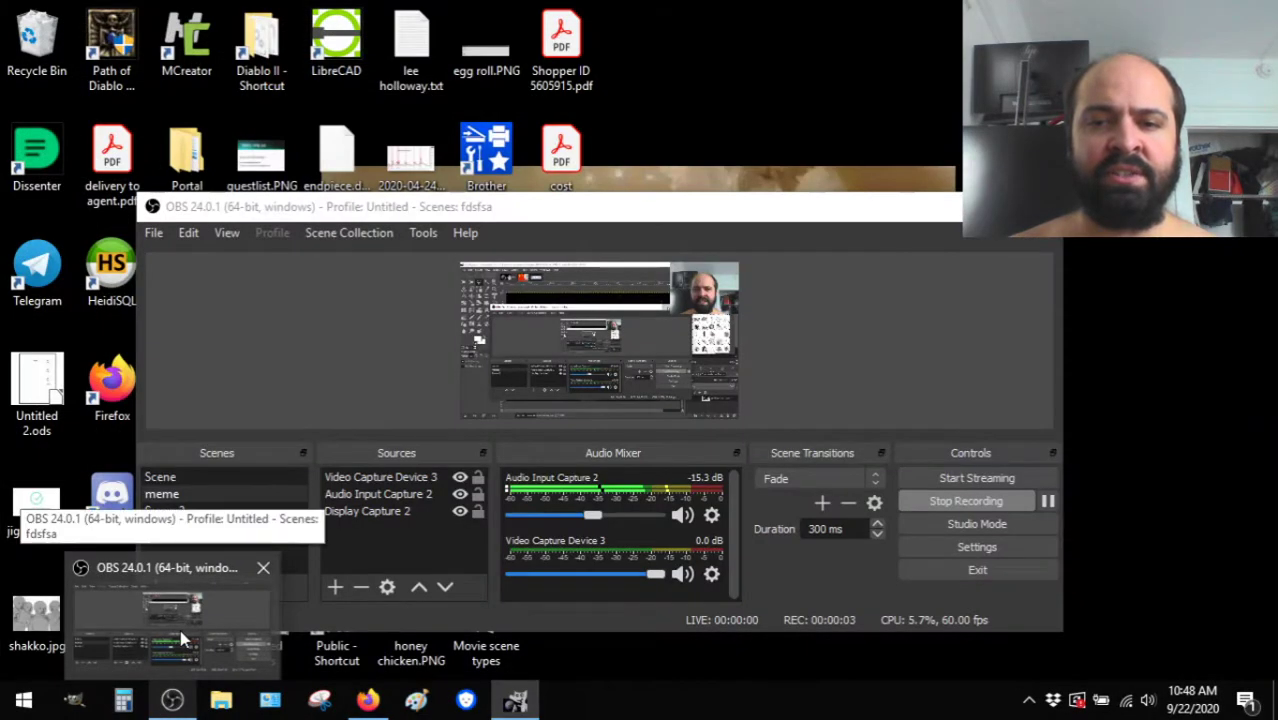
pyautogui.click(181, 638)
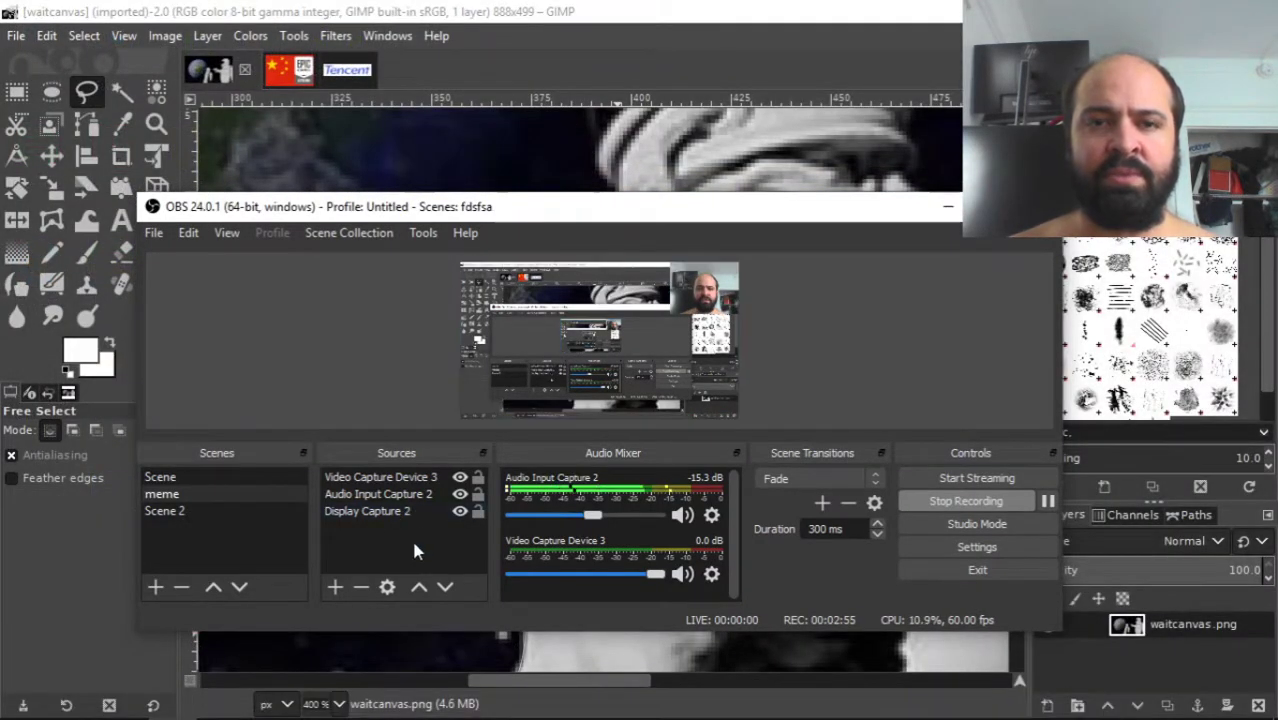
pyautogui.click(60, 588)
pyautogui.click(618, 238)
pyautogui.click(622, 225)
pyautogui.click(622, 213)
pyautogui.click(622, 200)
# - Extend the outline up the neck and the helmet's front edge
pyautogui.scroll(2, 1008, 495)
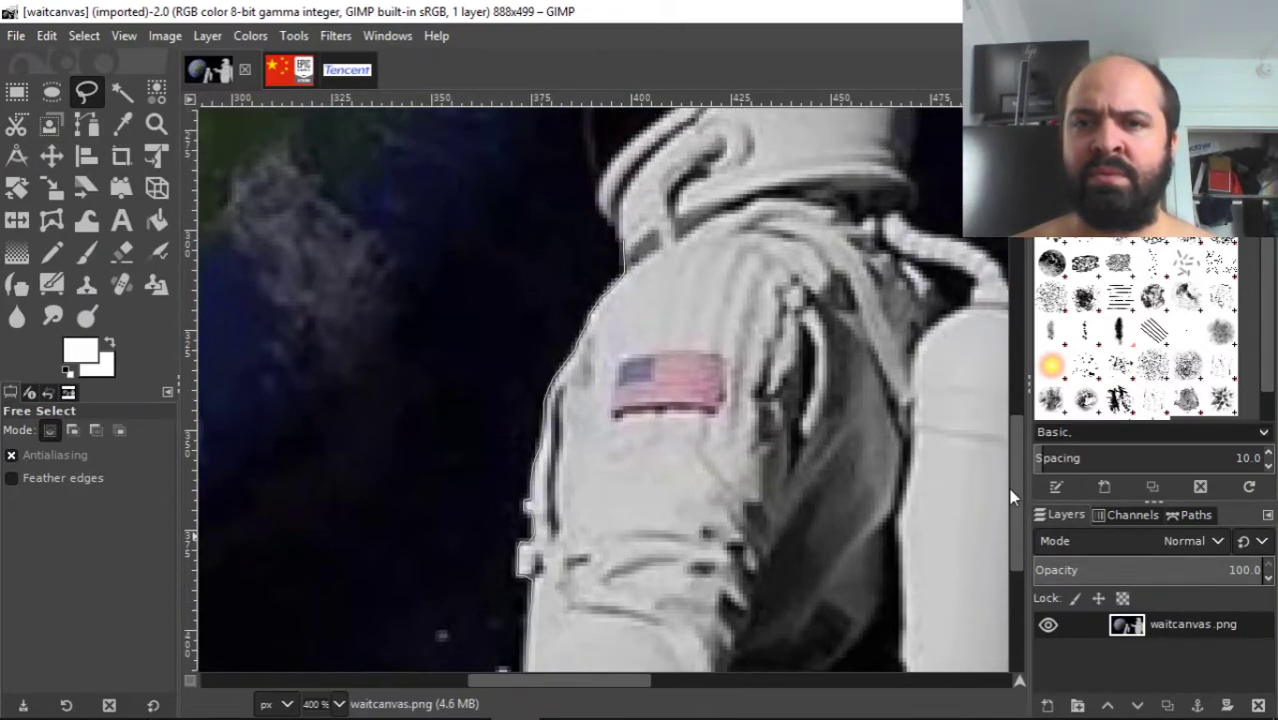
pyautogui.scroll(5, 1010, 493)
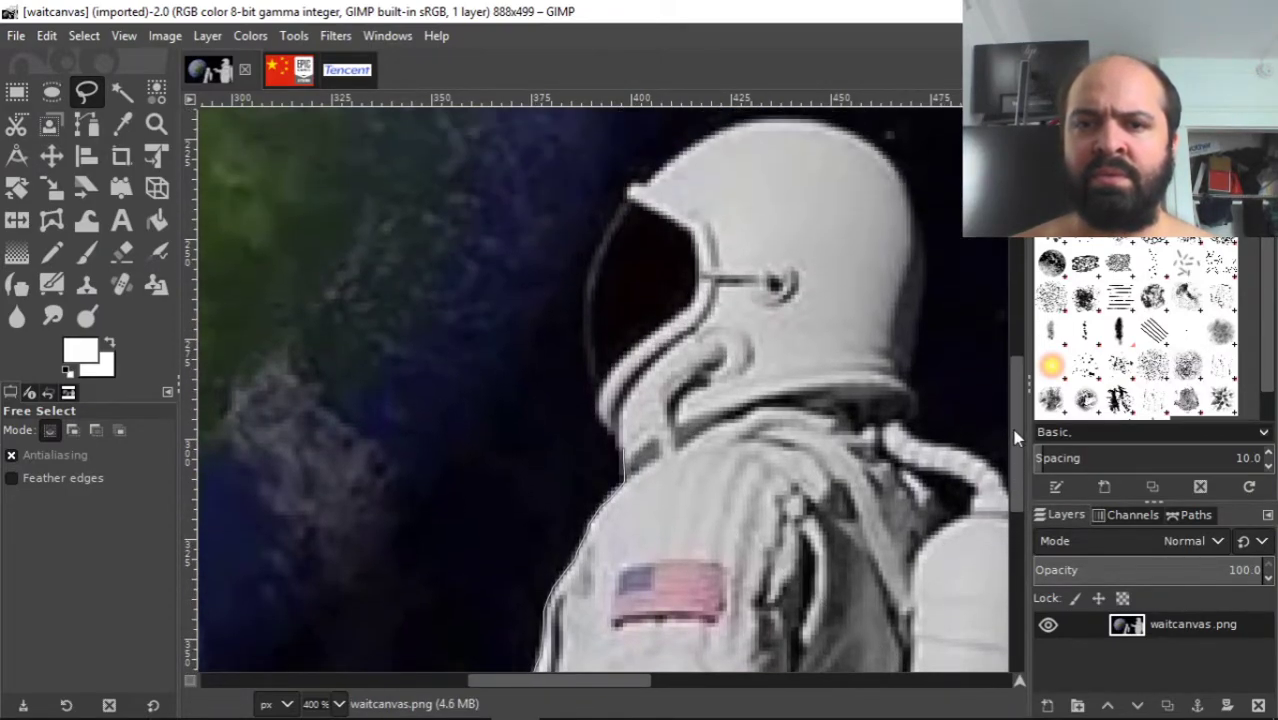
pyautogui.click(611, 429)
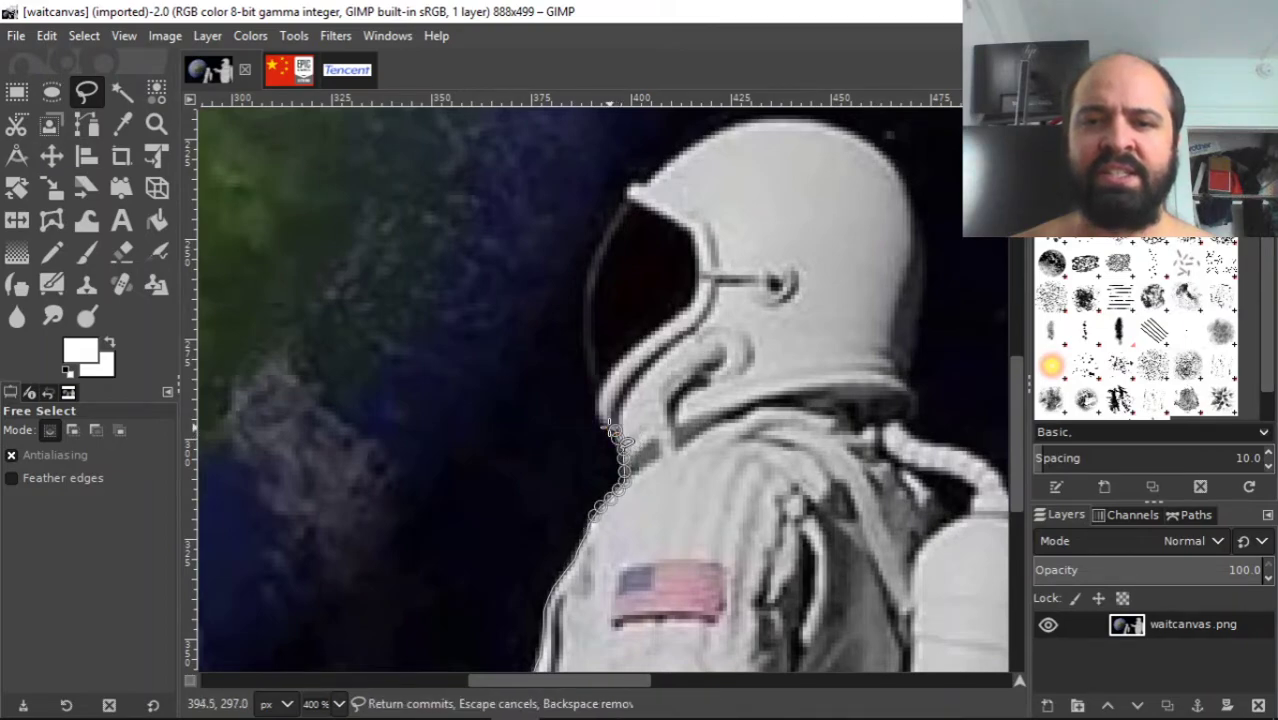
pyautogui.click(594, 410)
pyautogui.click(598, 394)
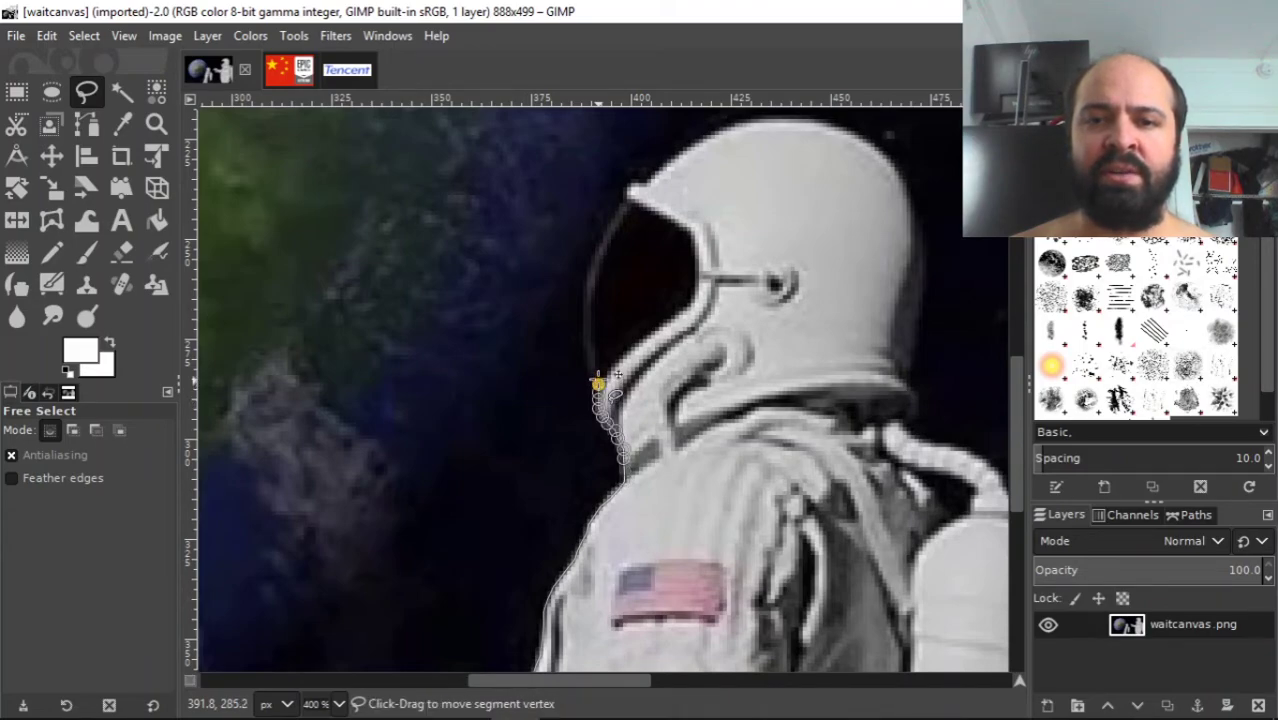
pyautogui.click(590, 366)
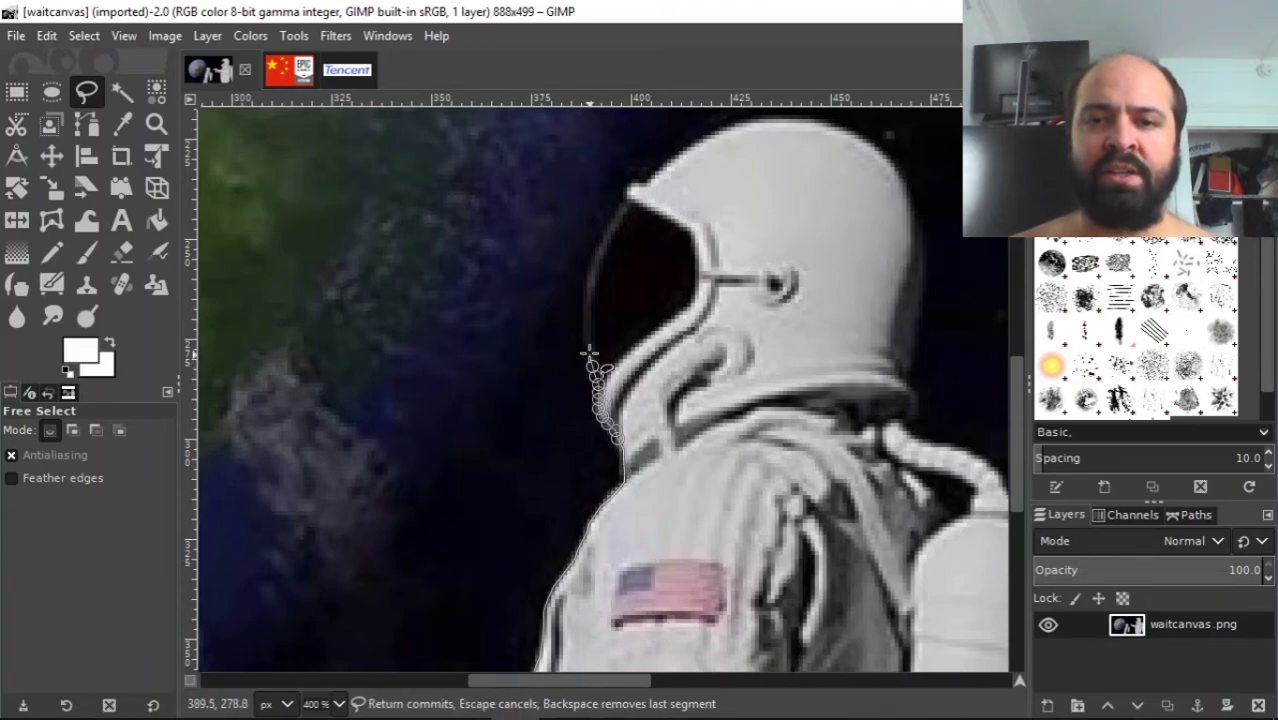
pyautogui.click(585, 334)
pyautogui.click(585, 317)
pyautogui.click(584, 291)
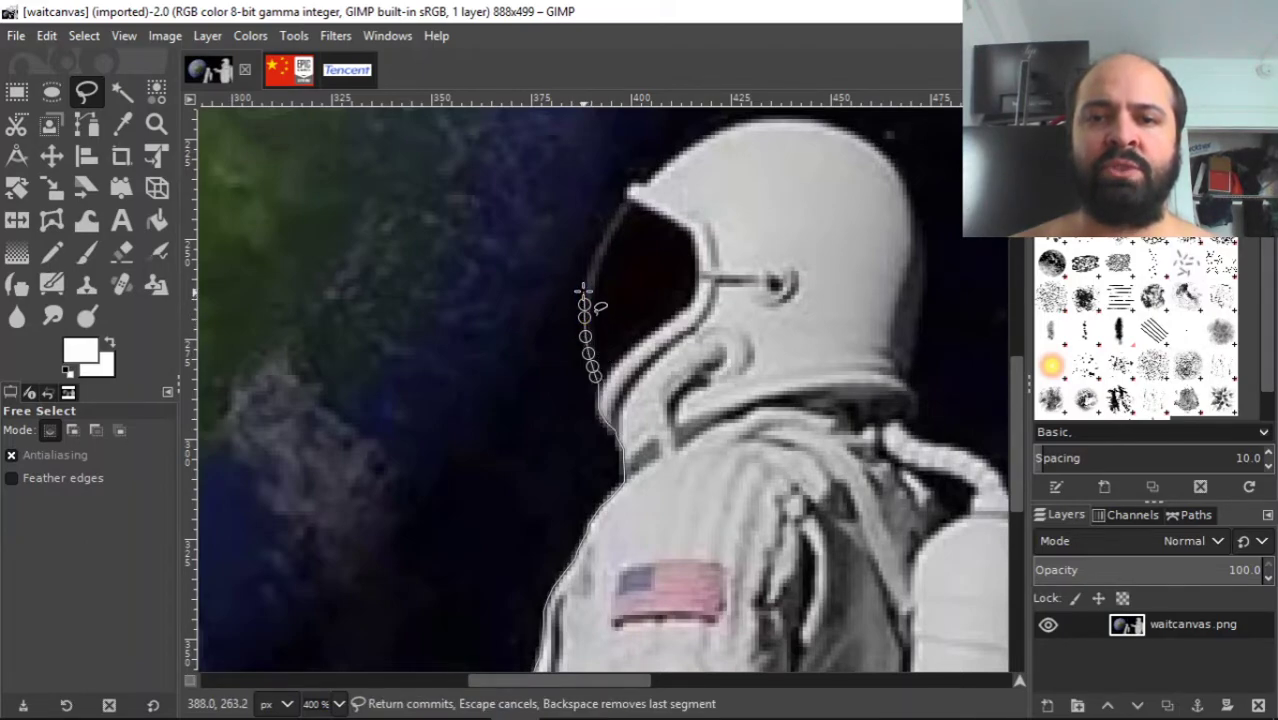
pyautogui.click(585, 277)
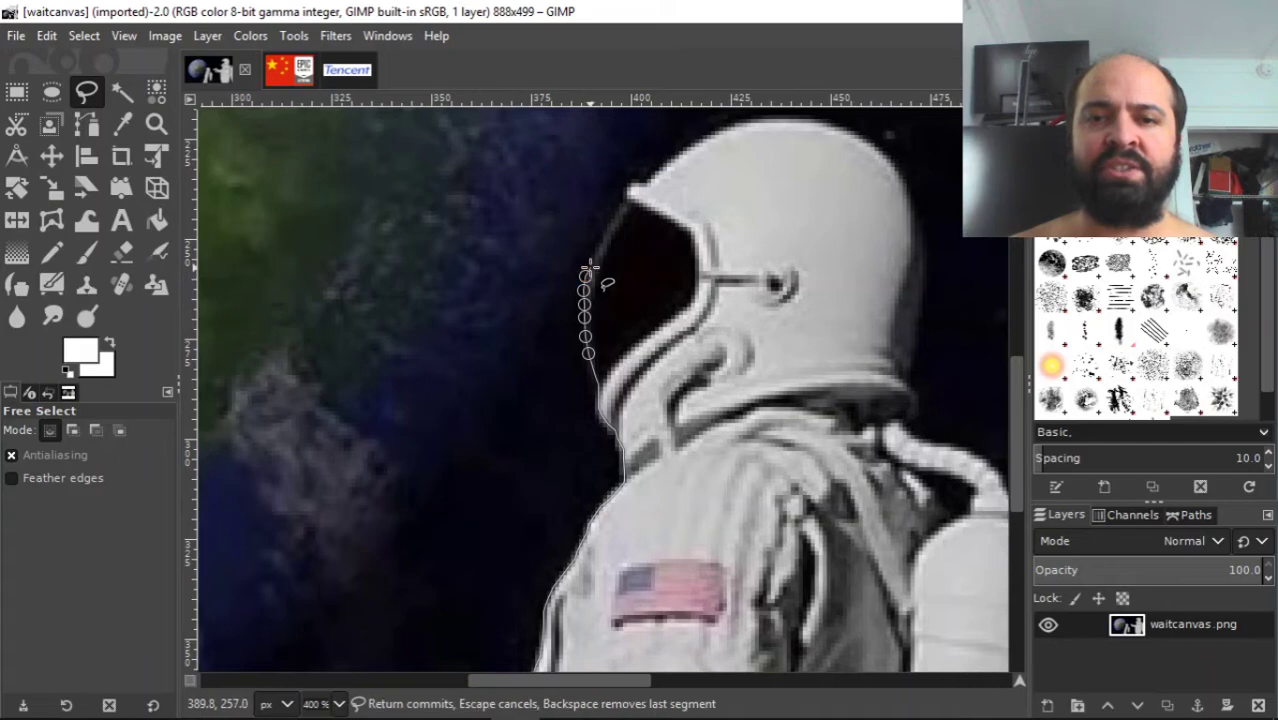
pyautogui.click(590, 266)
pyautogui.click(594, 254)
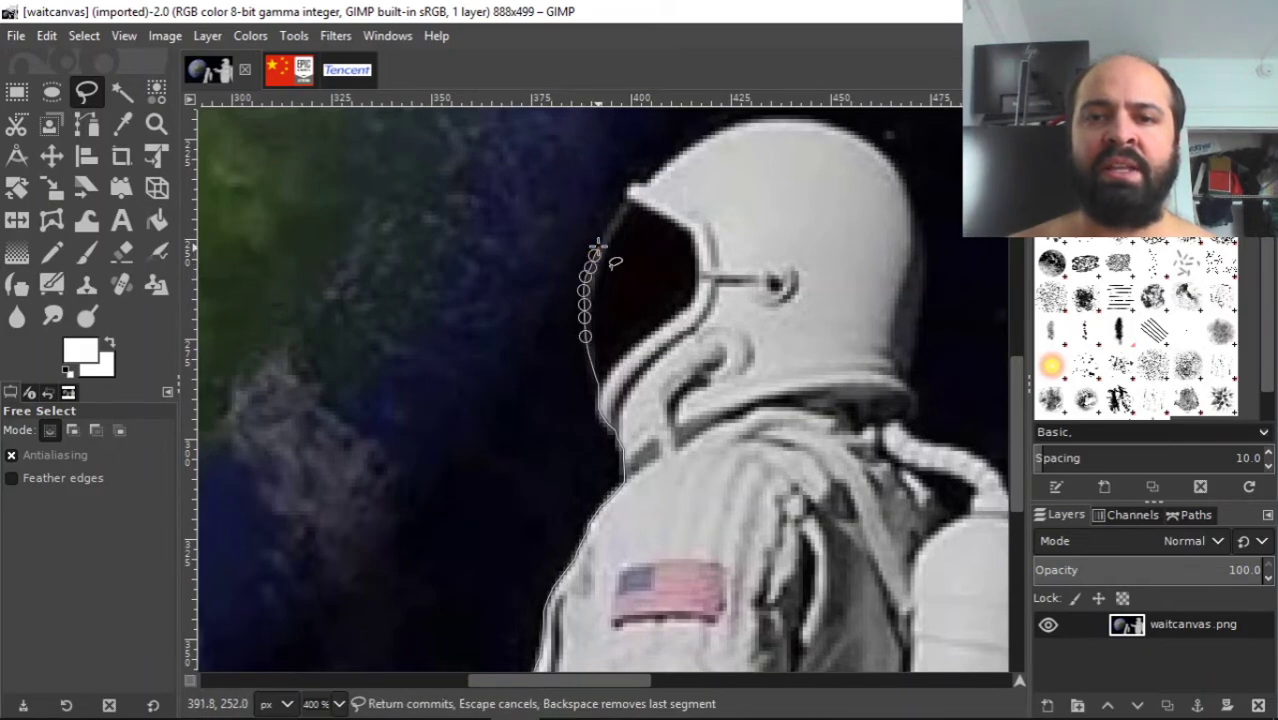
# - Follow the helmet rim above the visor with outline points
pyautogui.click(599, 243)
pyautogui.click(607, 232)
pyautogui.click(611, 224)
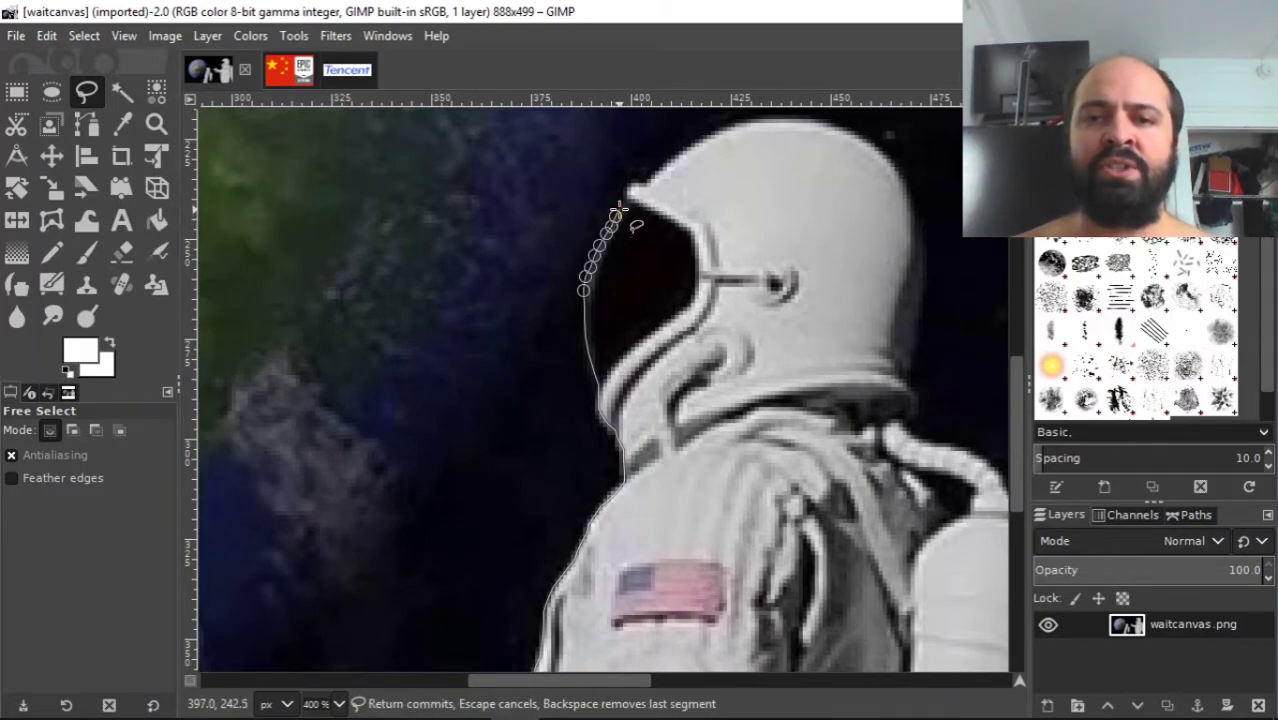
pyautogui.click(621, 209)
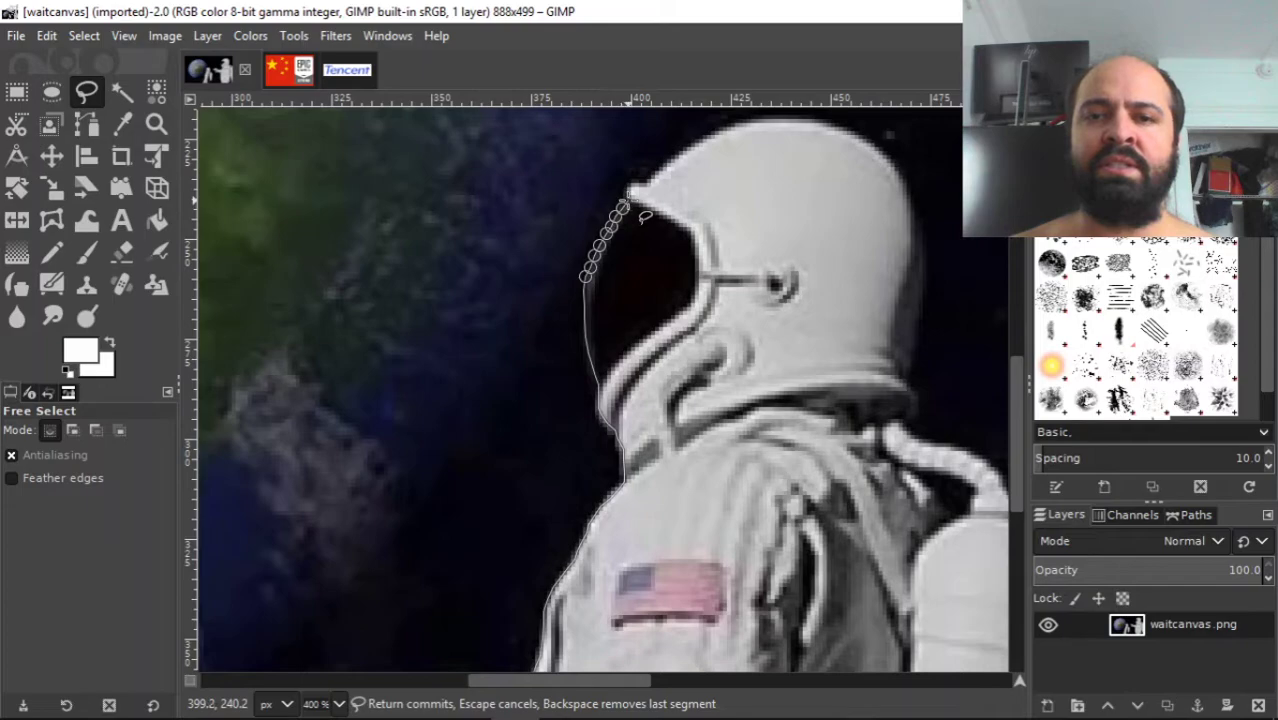
pyautogui.click(632, 192)
pyautogui.click(637, 186)
pyautogui.click(645, 183)
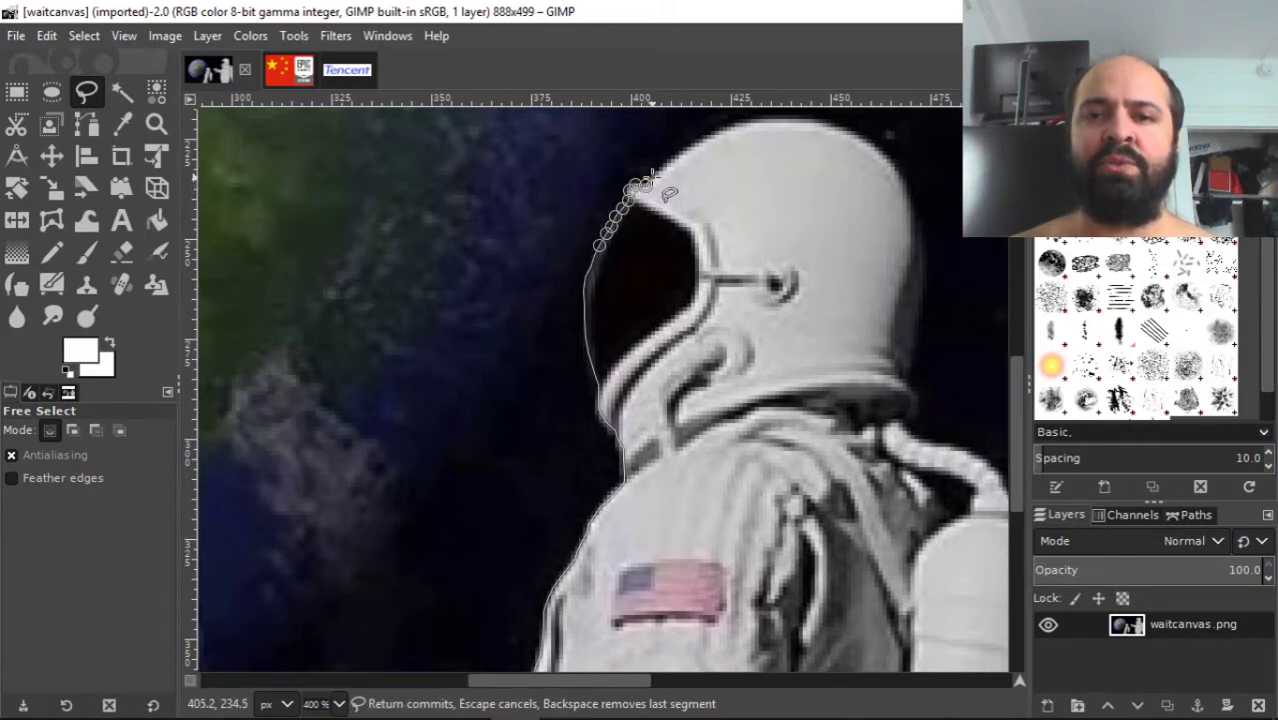
pyautogui.click(652, 176)
# - Trace the outline across the top of the helmet
pyautogui.click(666, 169)
pyautogui.click(679, 160)
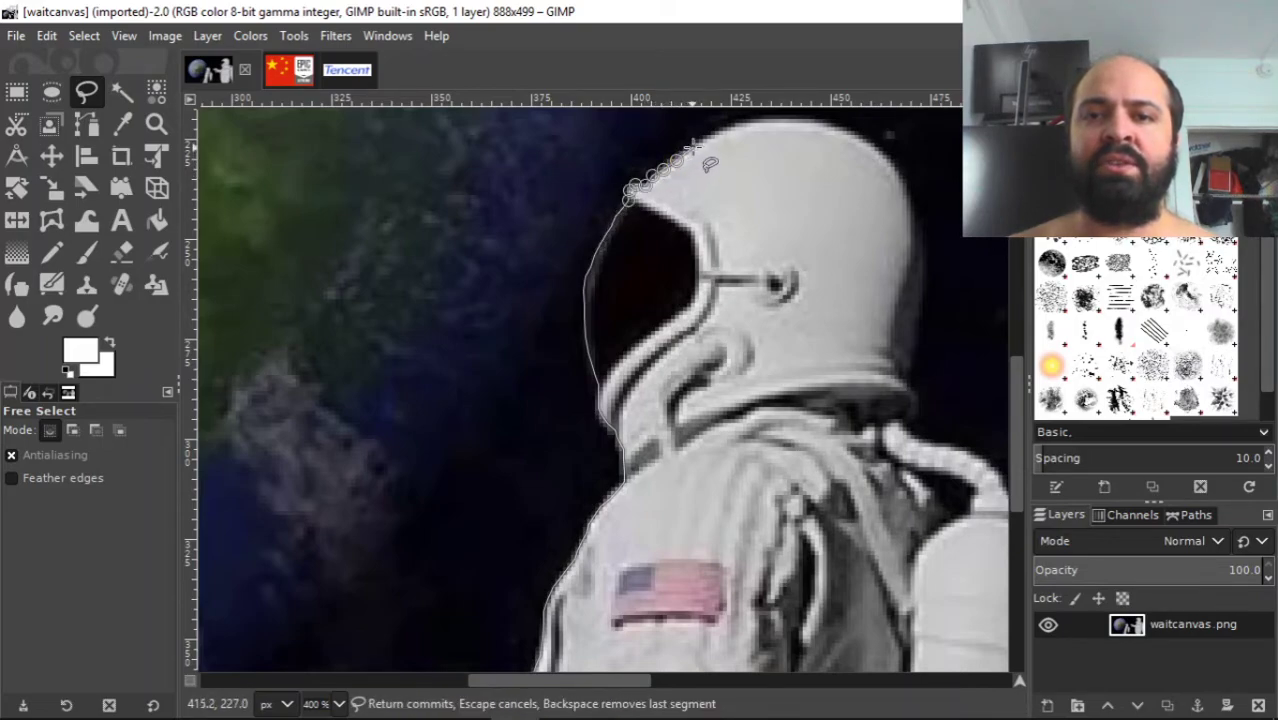
pyautogui.click(694, 147)
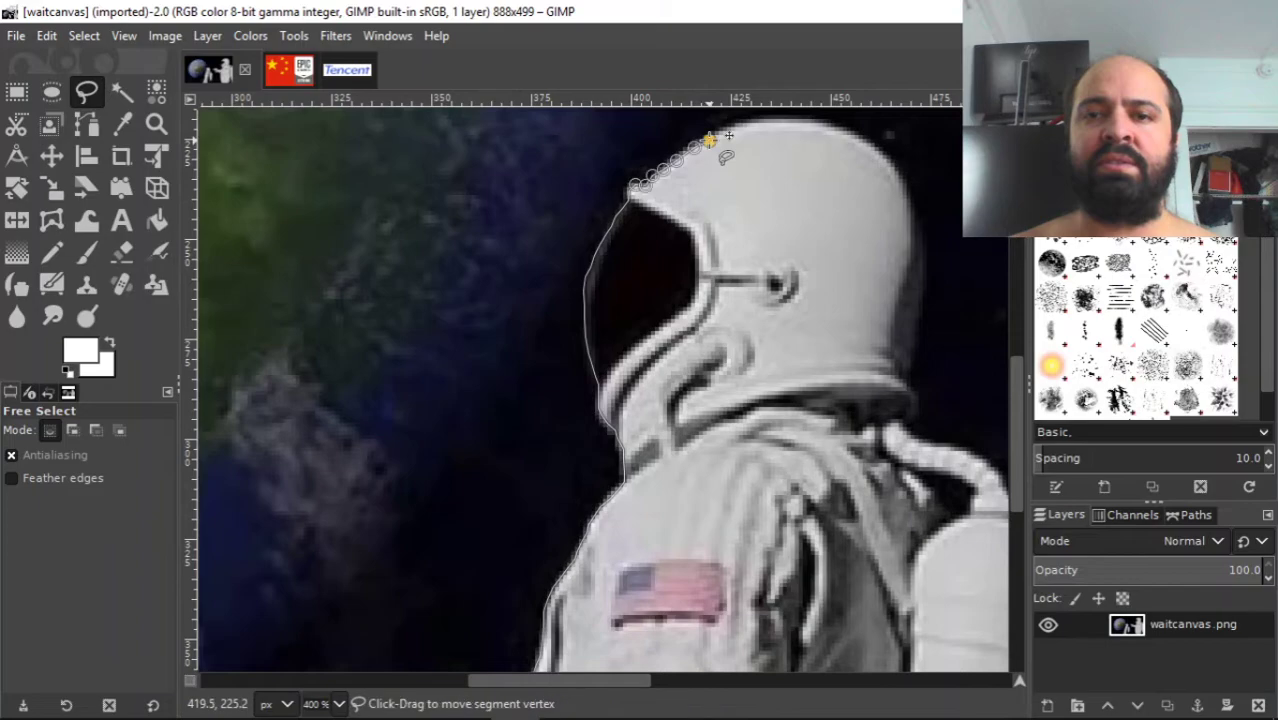
pyautogui.click(714, 136)
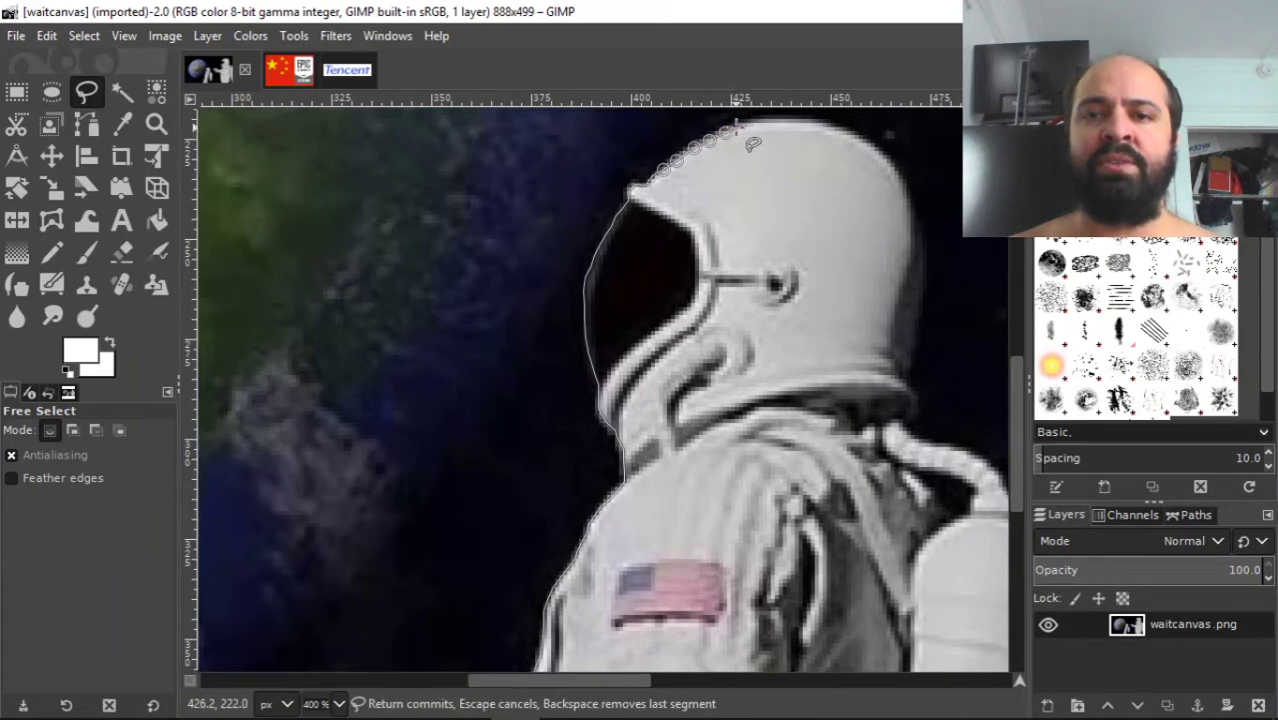
pyautogui.click(738, 124)
pyautogui.click(755, 120)
pyautogui.click(767, 120)
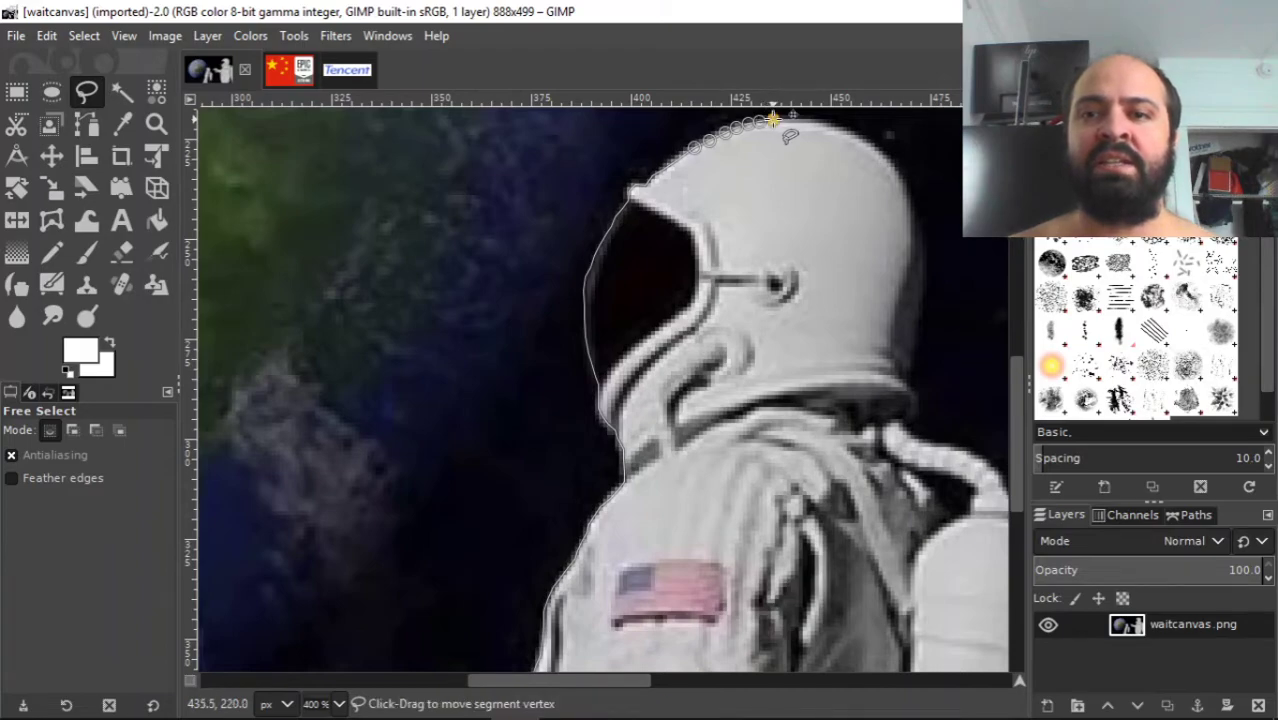
pyautogui.click(787, 120)
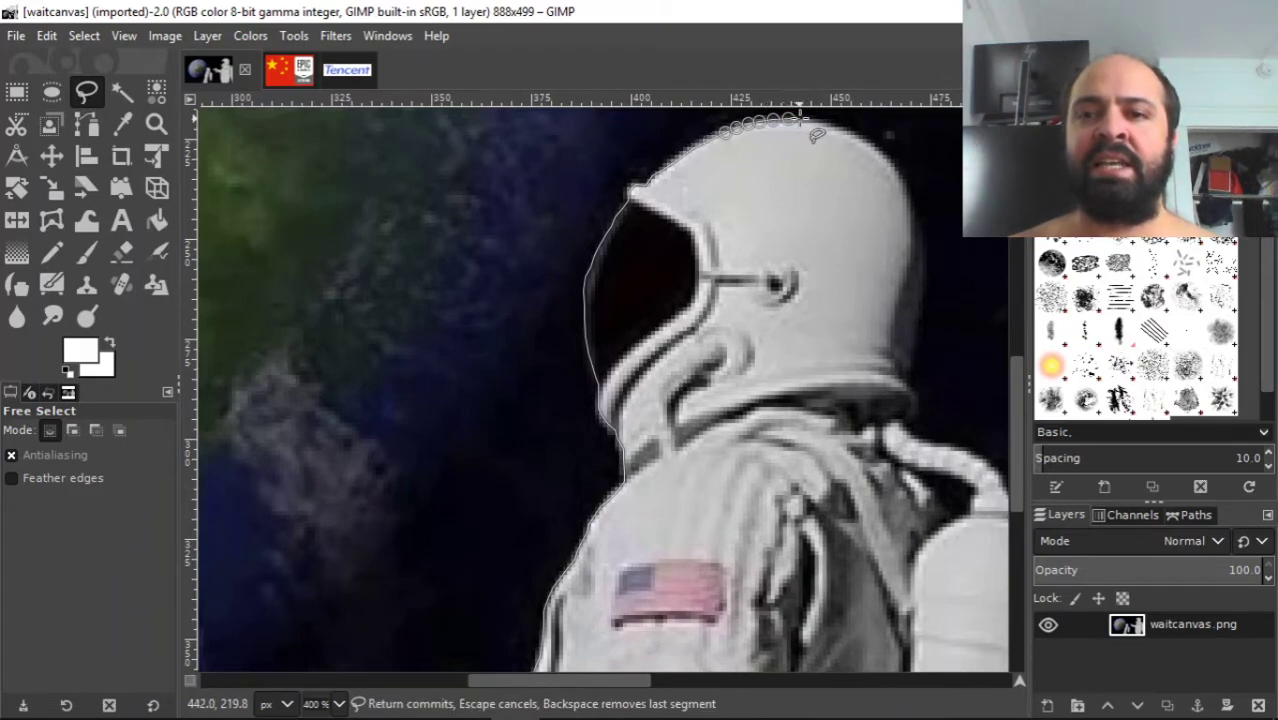
pyautogui.click(806, 120)
pyautogui.click(816, 121)
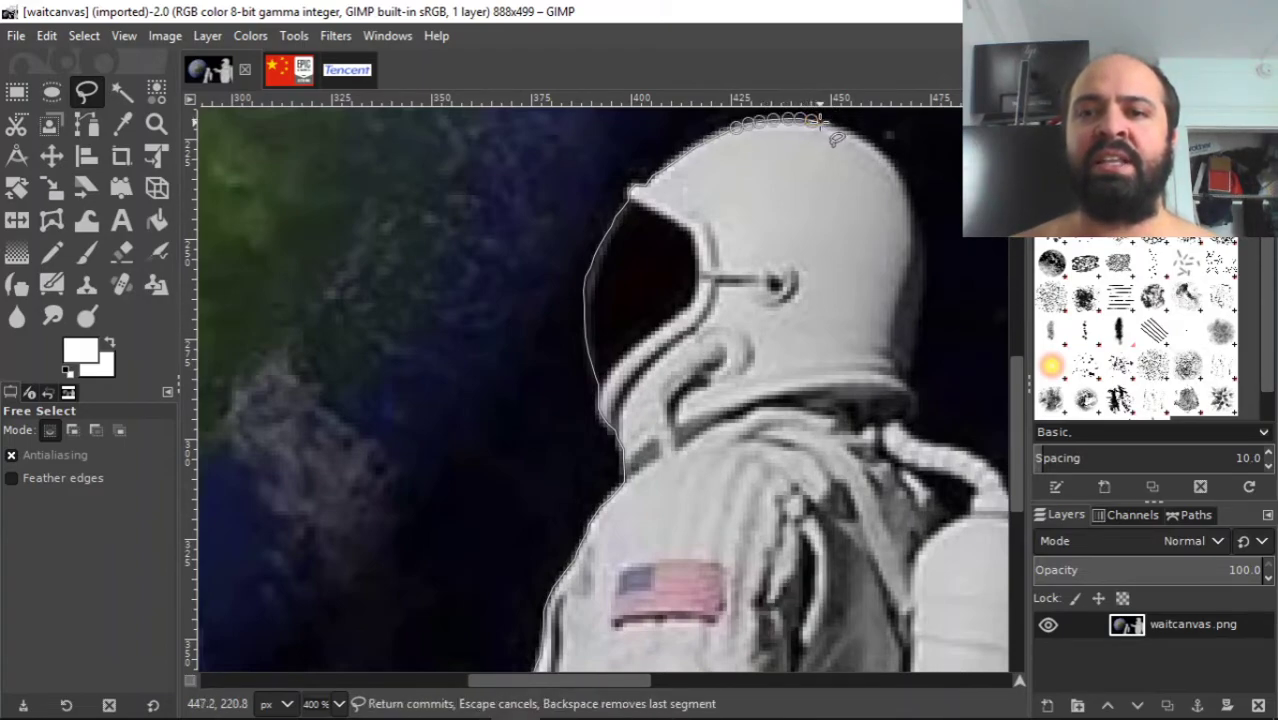
pyautogui.click(826, 121)
pyautogui.click(833, 124)
pyautogui.click(850, 131)
# - Bring the outline around the helmet's upper back curve
pyautogui.click(879, 145)
pyautogui.click(894, 163)
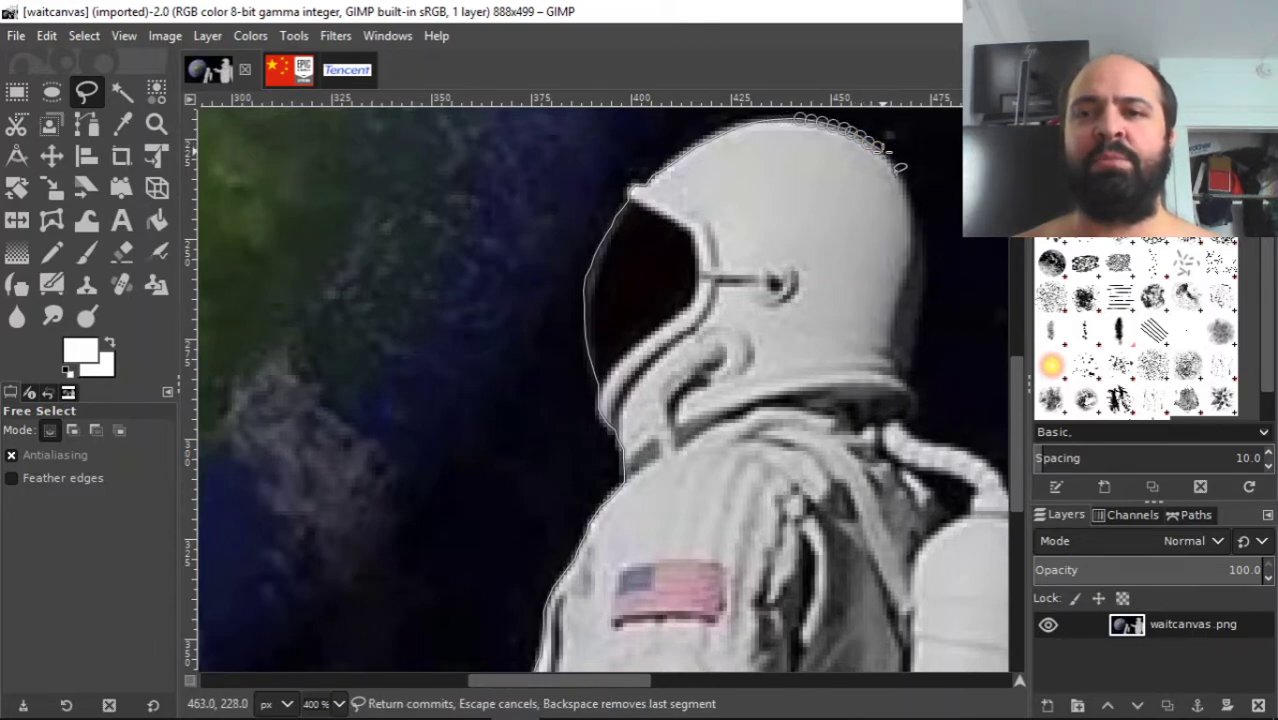
pyautogui.click(903, 170)
pyautogui.click(908, 176)
pyautogui.click(909, 184)
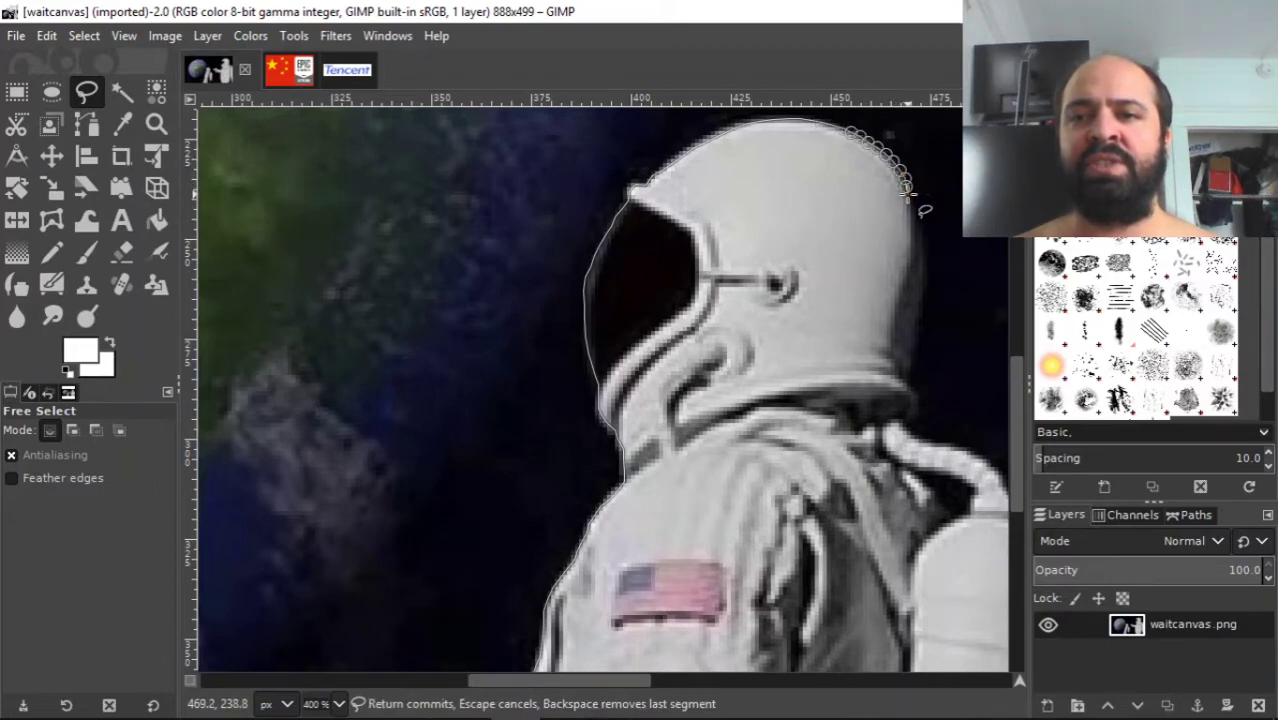
# - Trace the outline down the helmet's back edge toward the hose
pyautogui.click(910, 198)
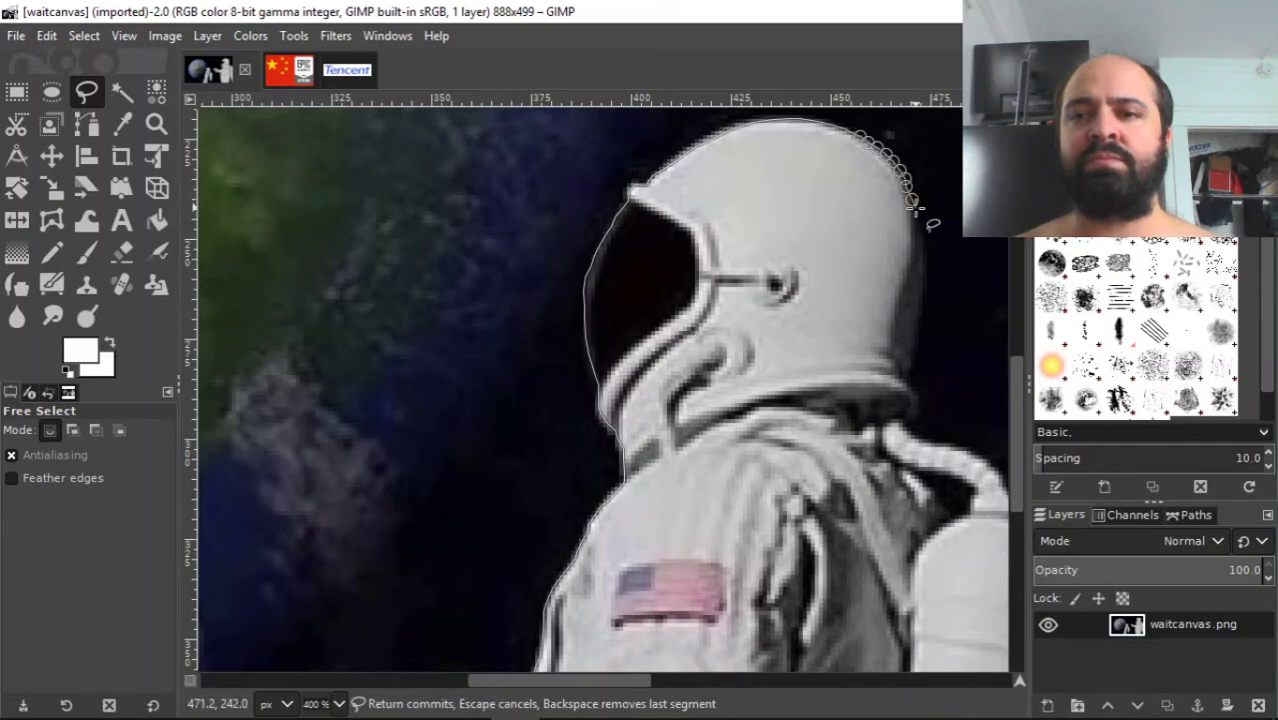
pyautogui.click(914, 210)
pyautogui.click(920, 222)
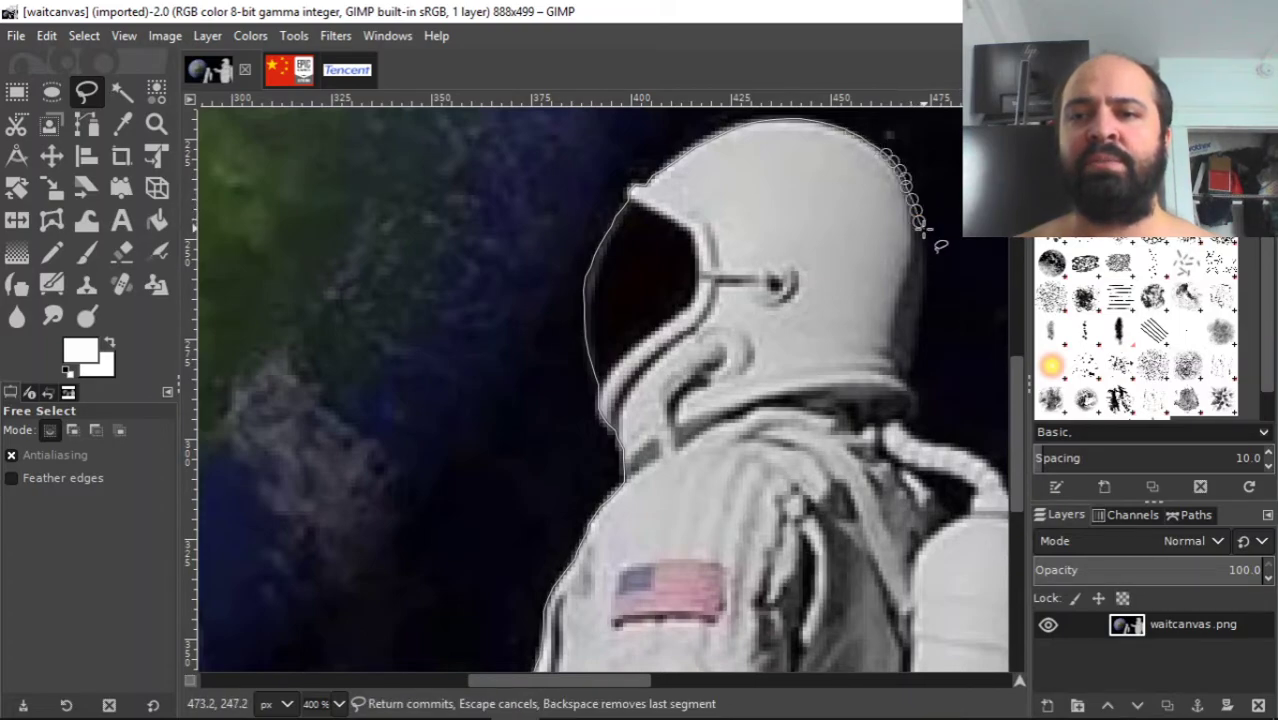
pyautogui.click(925, 232)
pyautogui.click(926, 247)
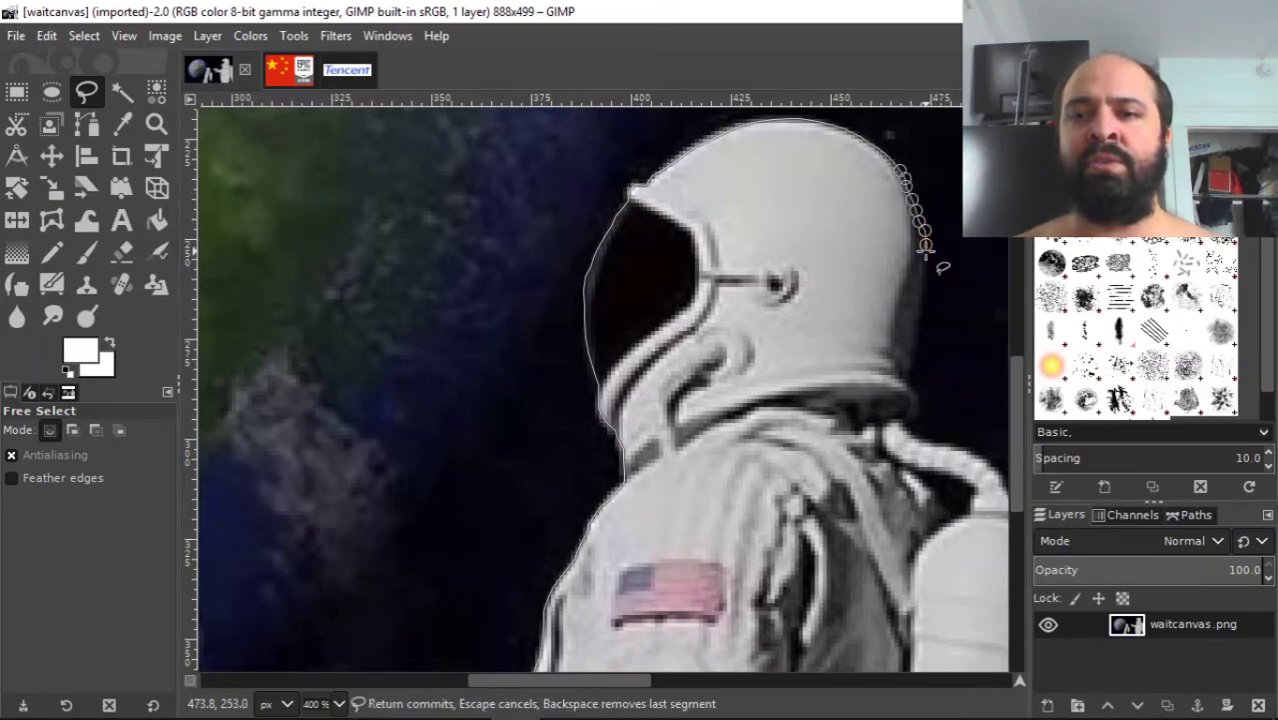
pyautogui.click(927, 258)
pyautogui.click(926, 275)
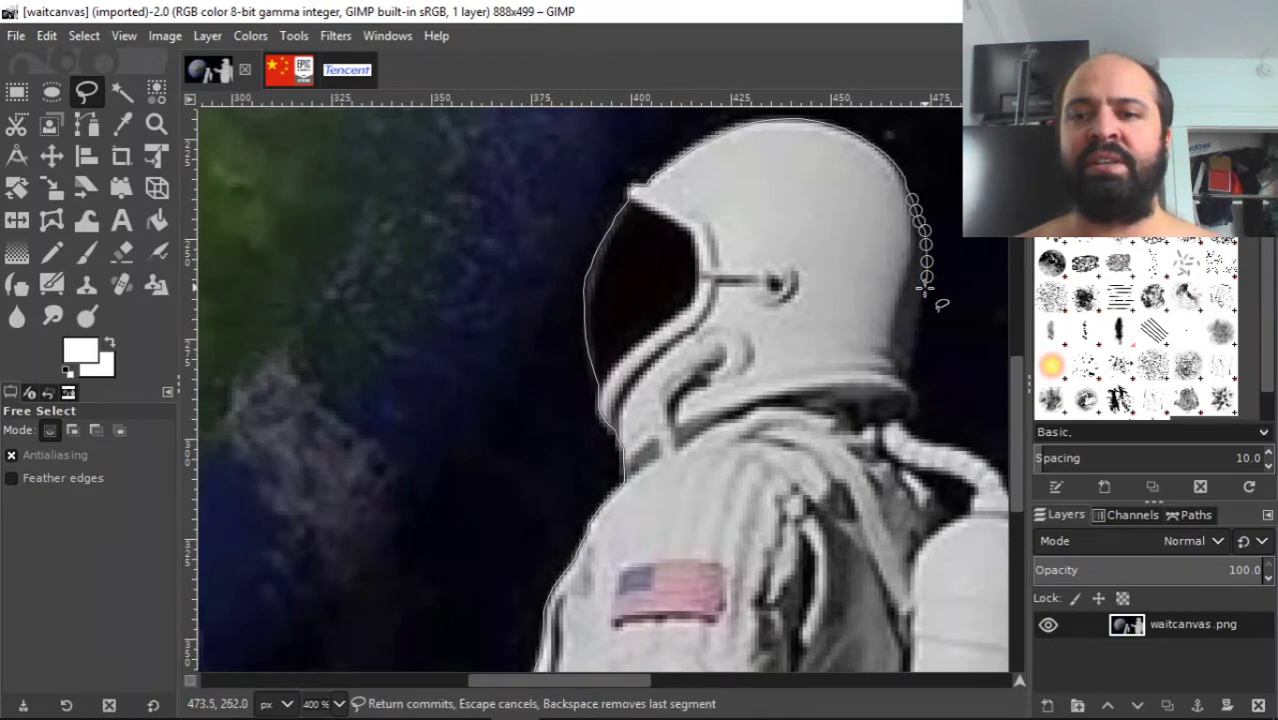
pyautogui.click(923, 290)
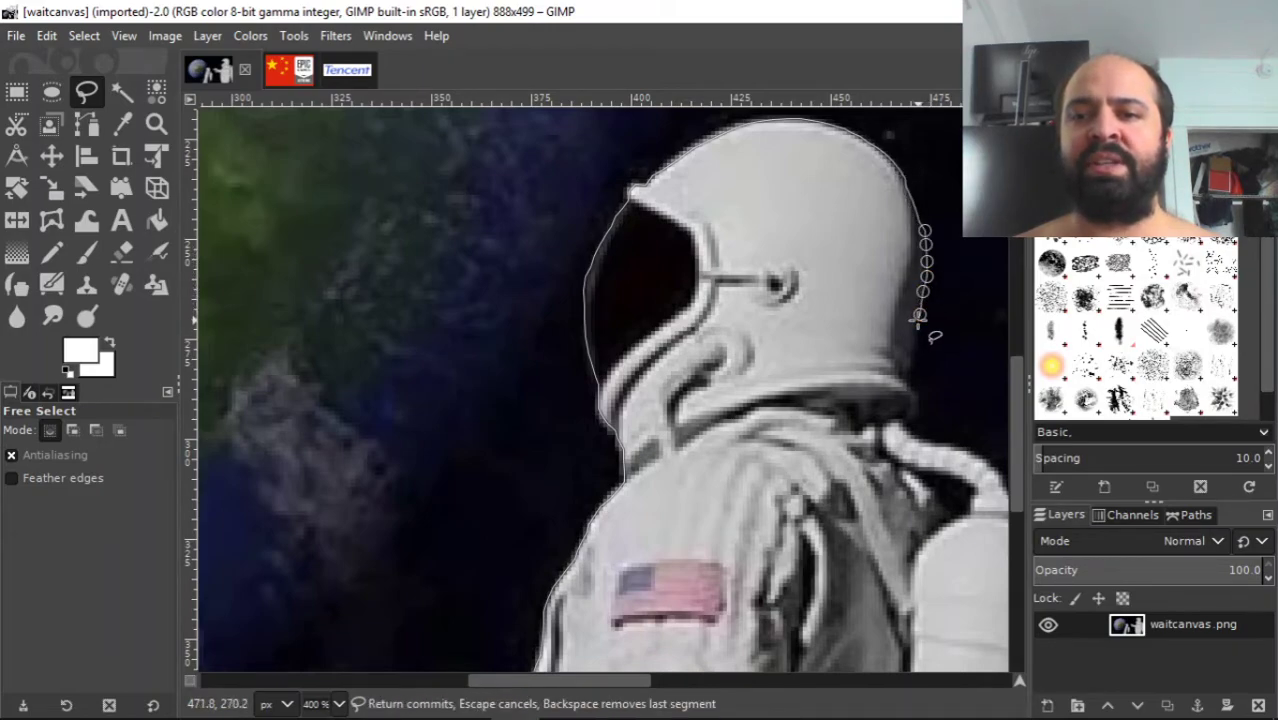
pyautogui.click(918, 313)
pyautogui.click(916, 326)
pyautogui.click(913, 341)
pyautogui.click(910, 353)
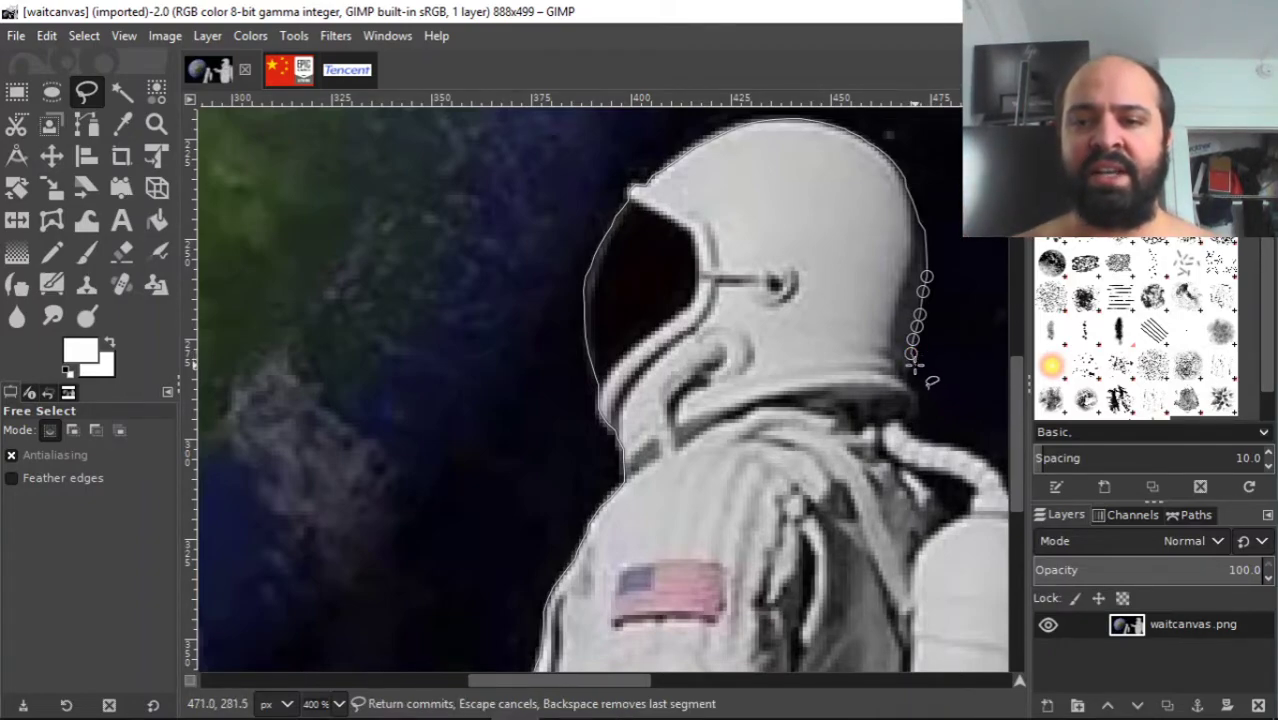
pyautogui.click(907, 367)
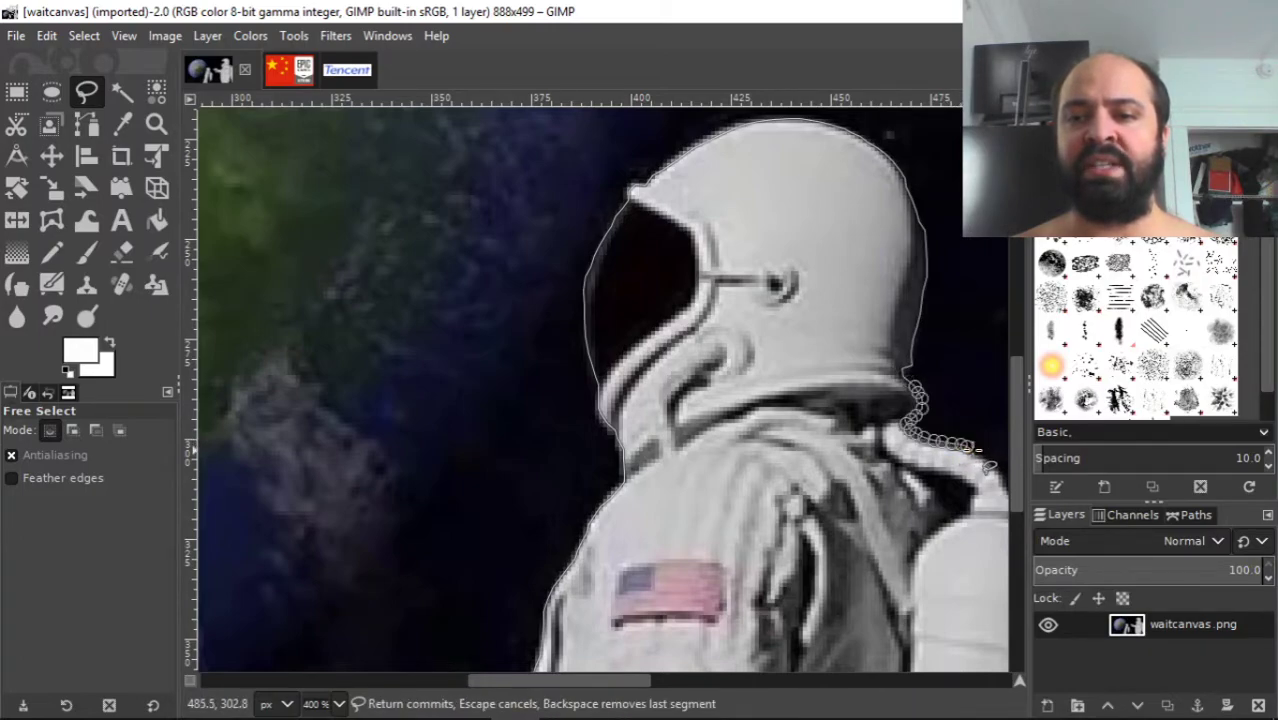
# - Continue the outline down the hose edge to just below the hose
pyautogui.scroll(-5, 1015, 415)
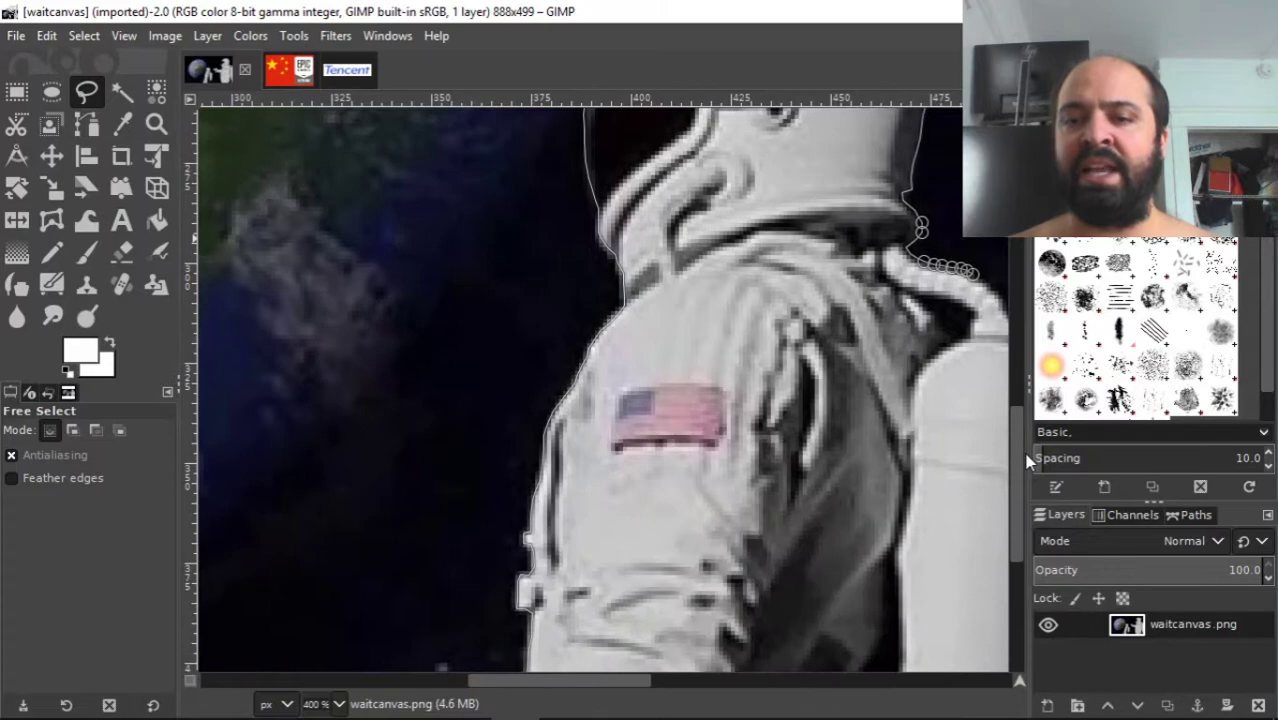
pyautogui.moveTo(597, 690); pyautogui.dragTo(699, 679)
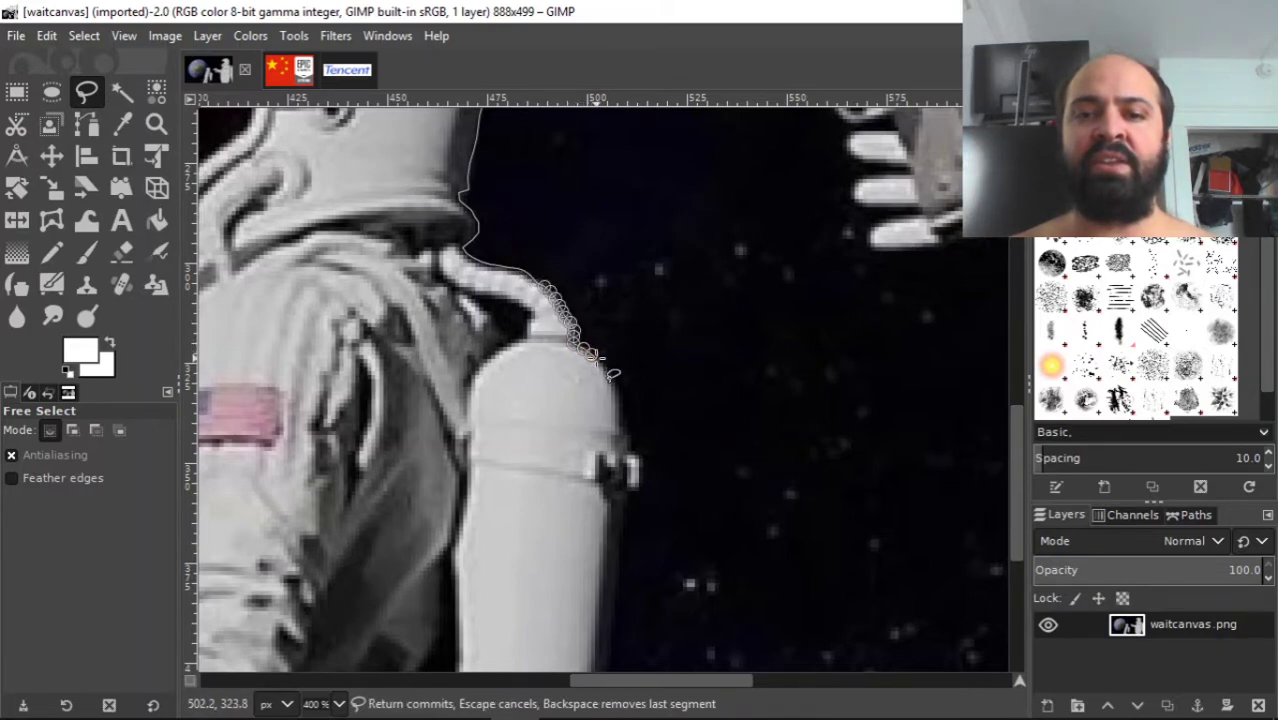
pyautogui.click(605, 370)
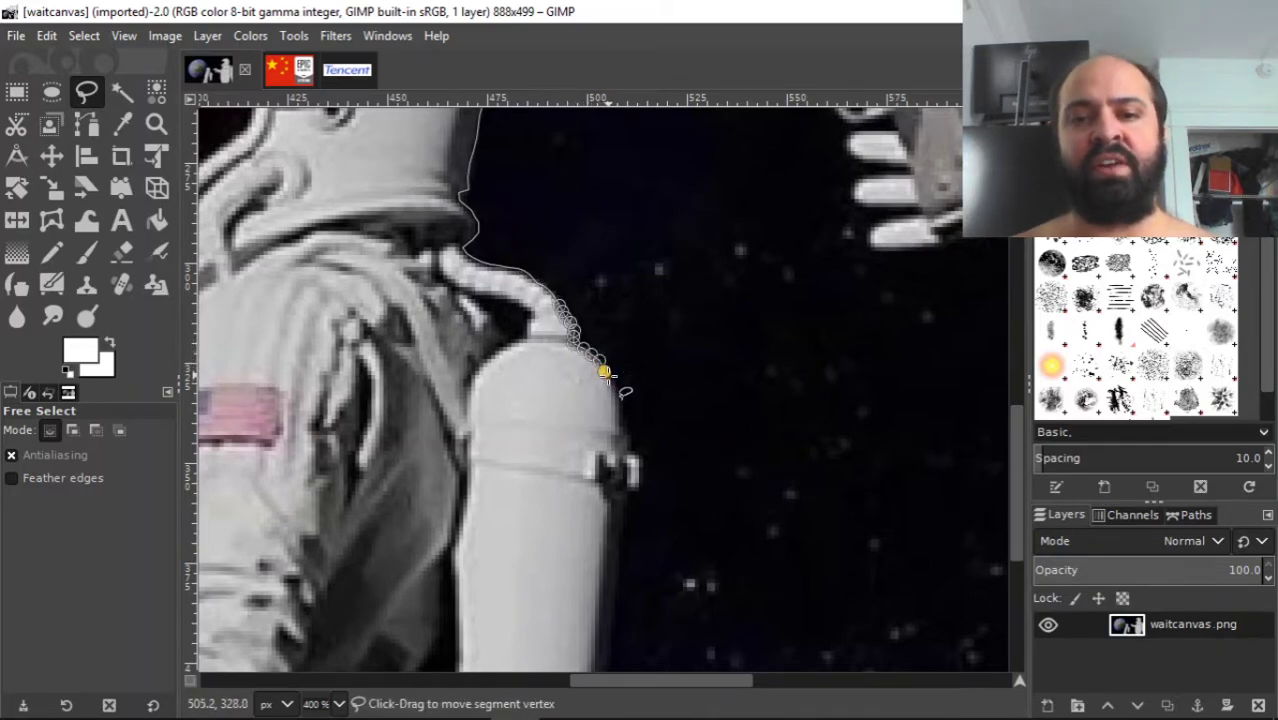
pyautogui.click(611, 378)
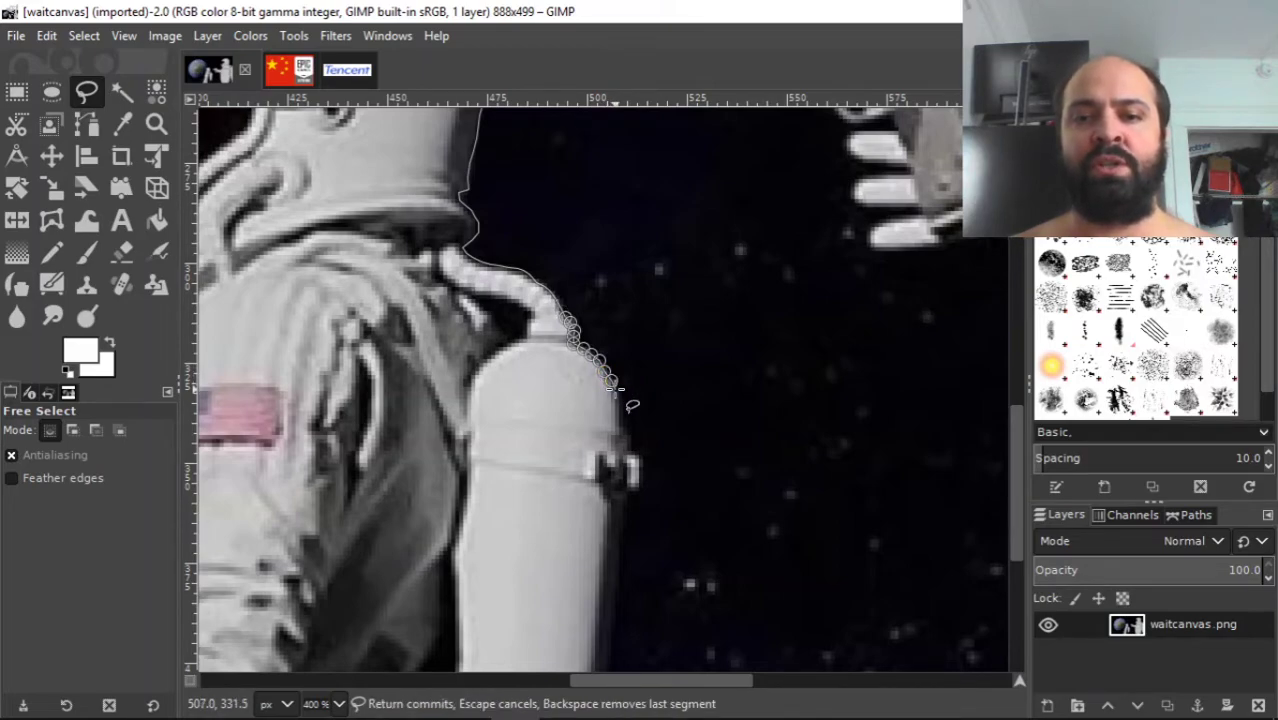
pyautogui.click(616, 397)
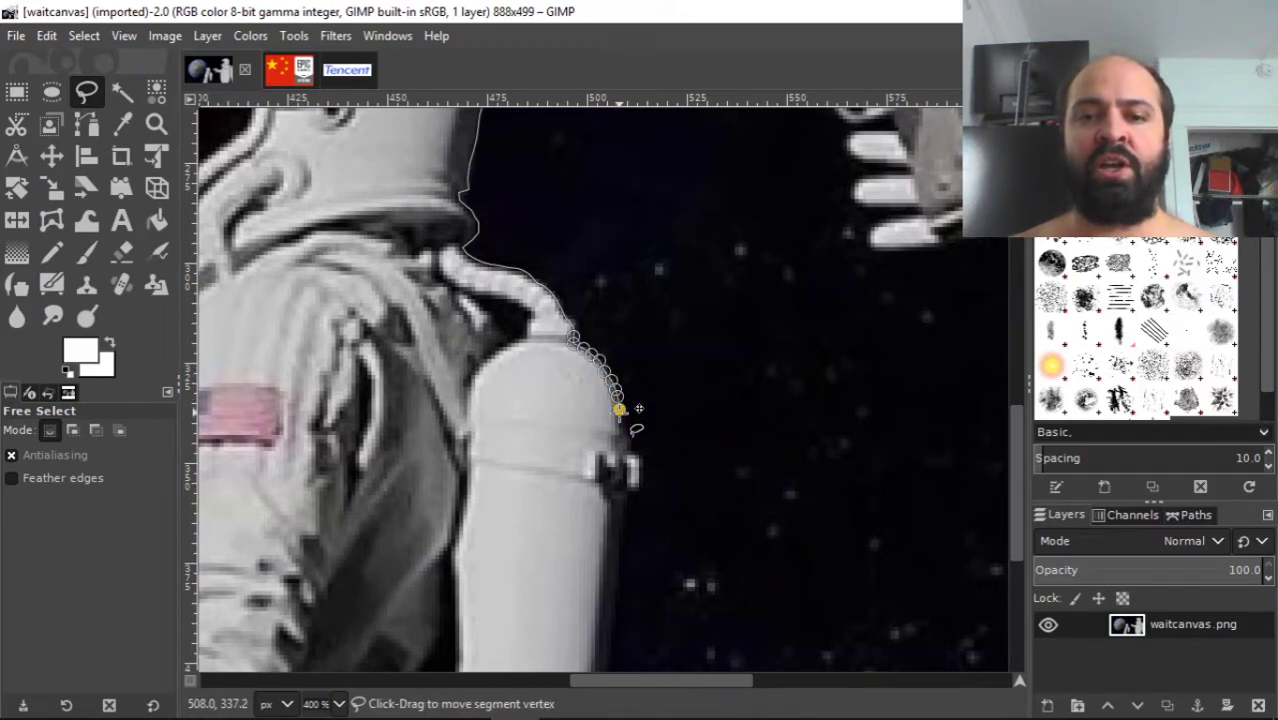
pyautogui.click(623, 424)
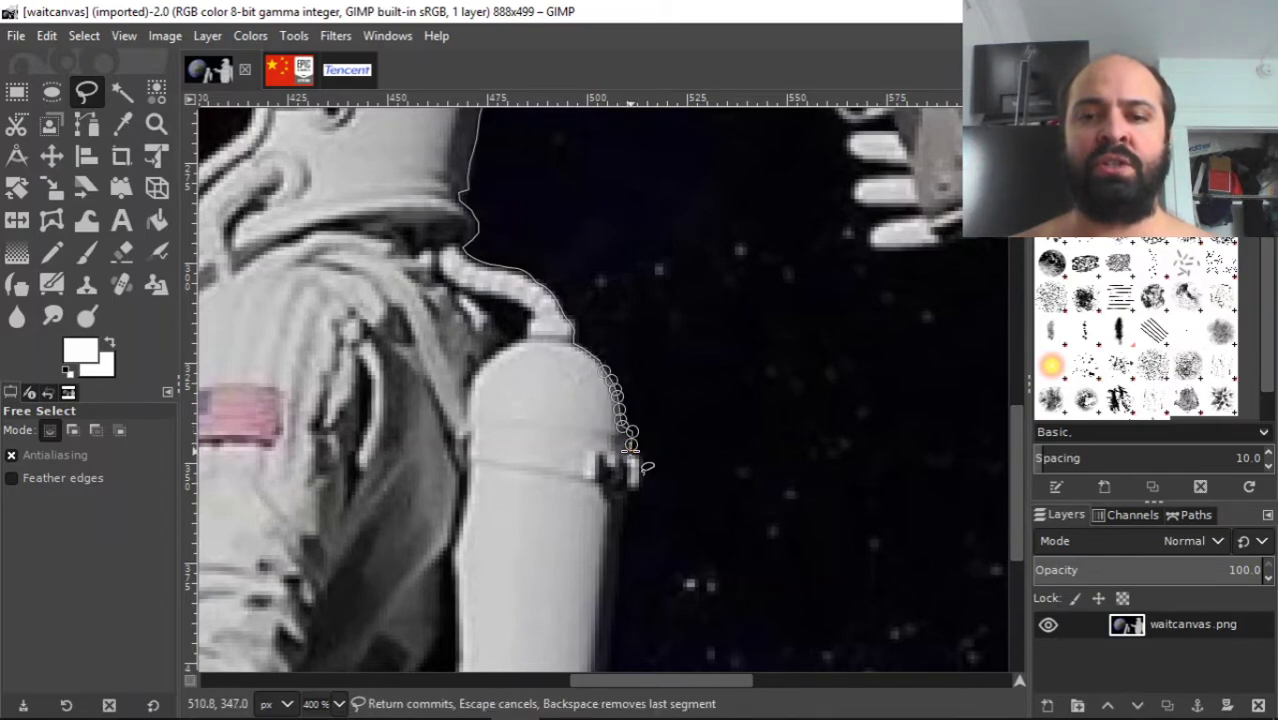
pyautogui.click(631, 450)
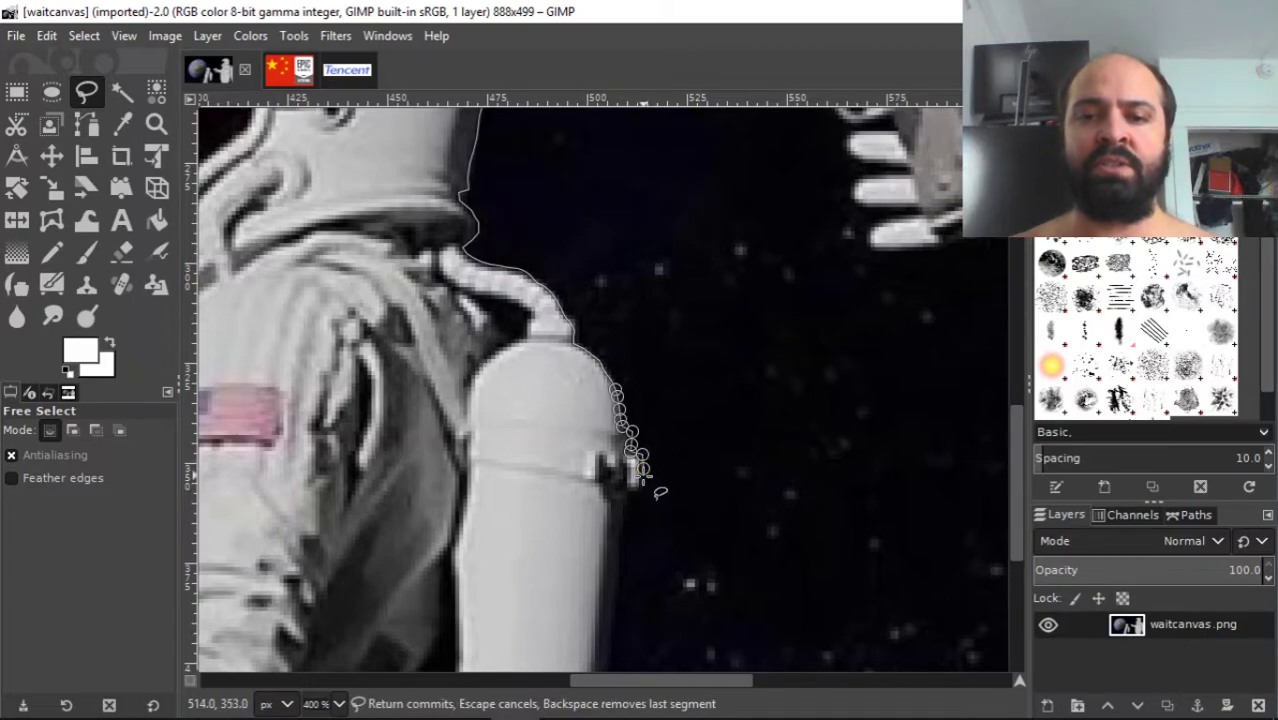
pyautogui.click(637, 488)
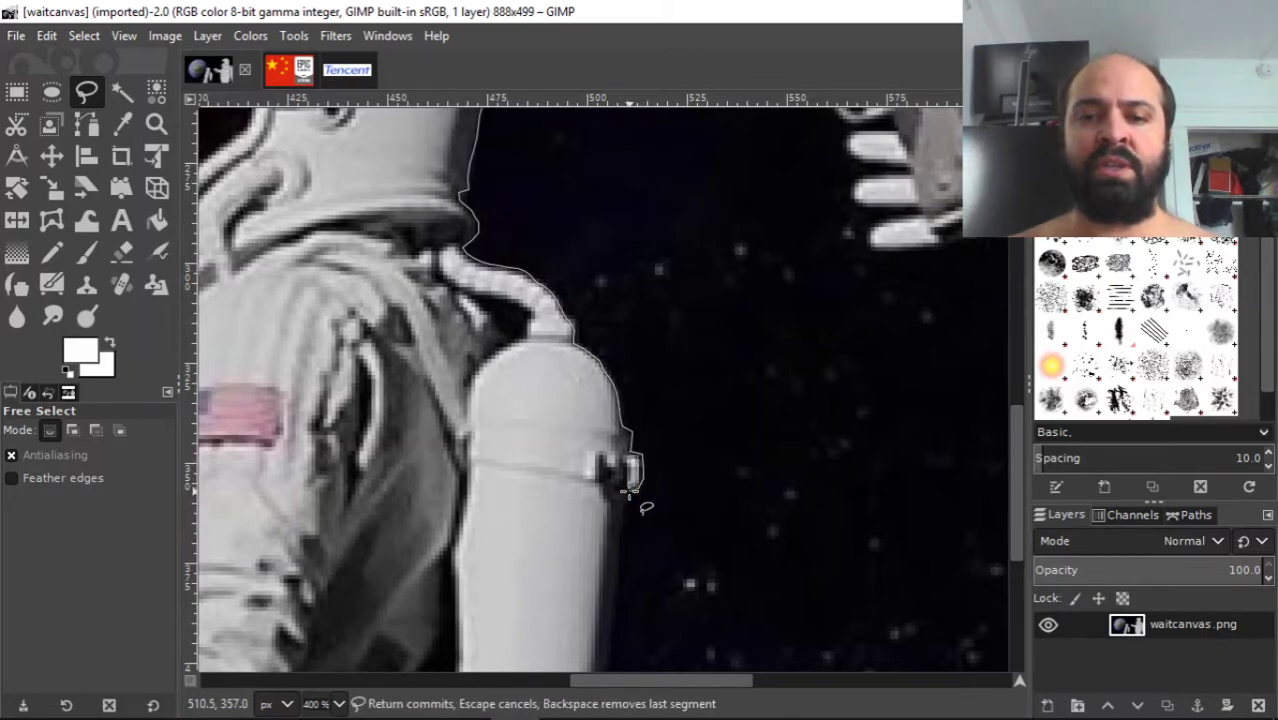
pyautogui.click(627, 503)
pyautogui.click(622, 519)
# - Trace the outline down the upper backpack tank edge
pyautogui.scroll(-5, 1017, 427)
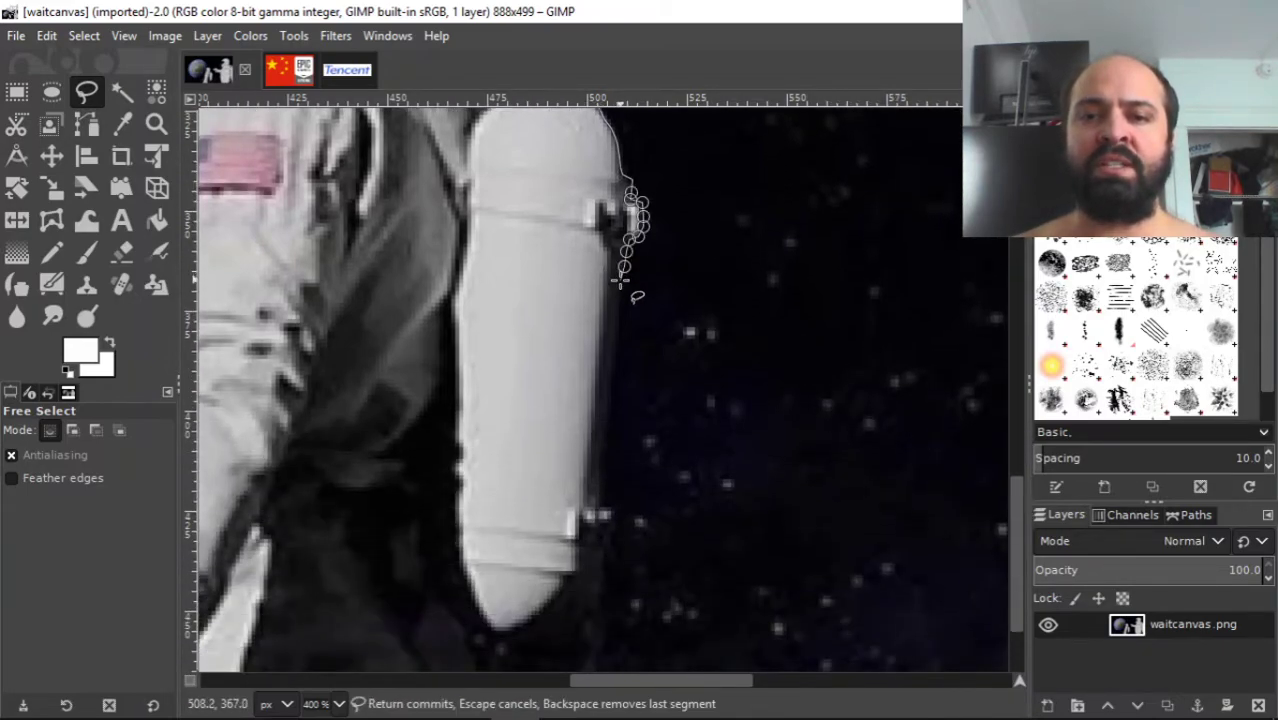
pyautogui.click(621, 285)
pyautogui.click(622, 299)
pyautogui.click(621, 318)
pyautogui.click(620, 327)
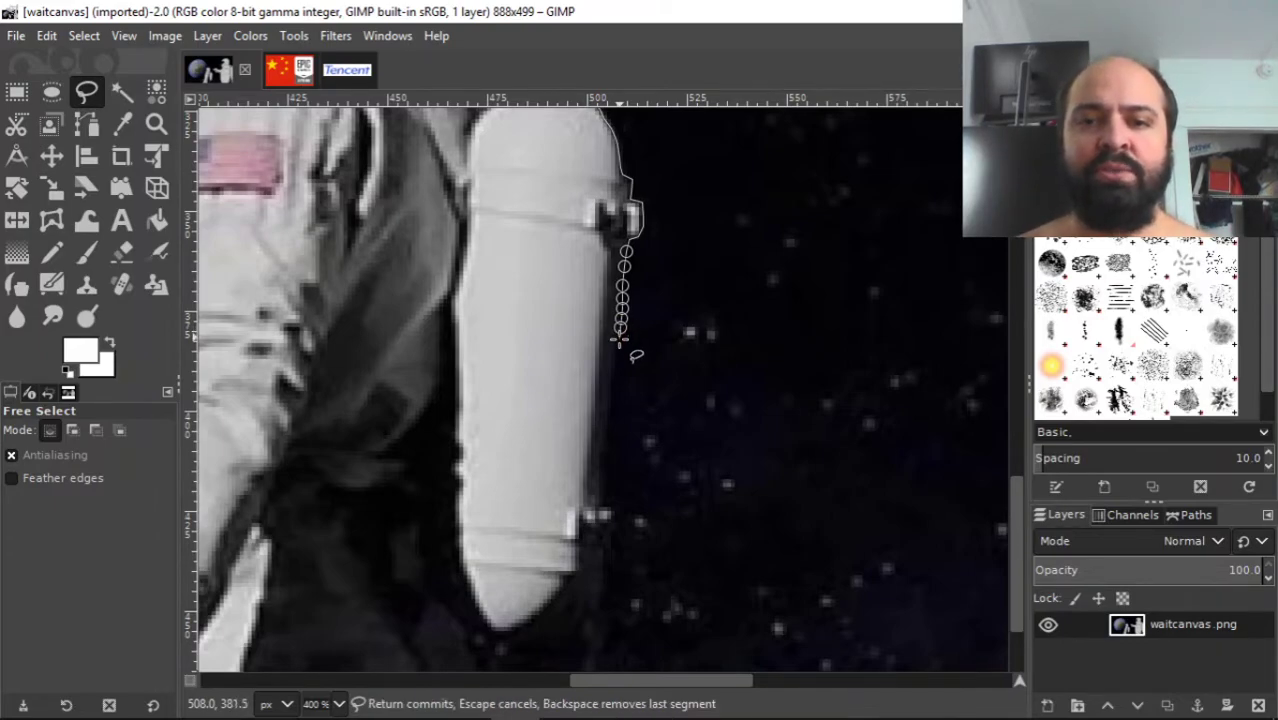
pyautogui.click(617, 344)
pyautogui.click(616, 355)
pyautogui.click(615, 368)
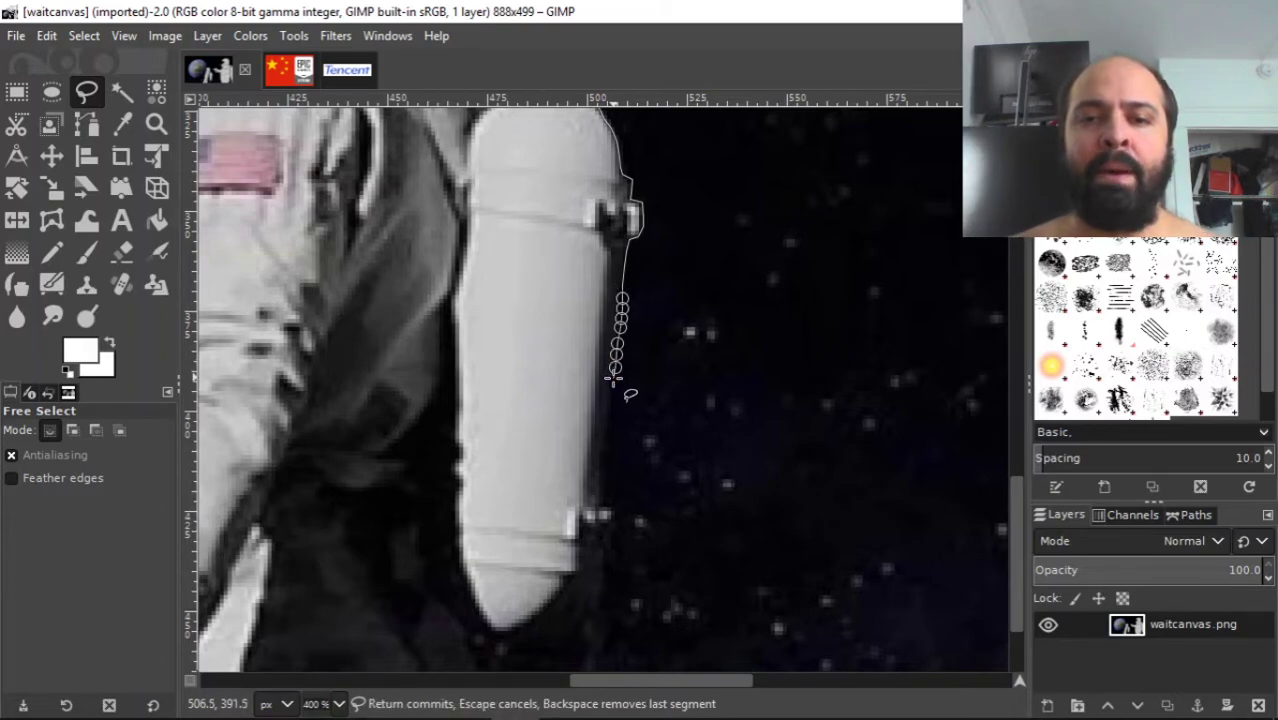
pyautogui.click(613, 379)
pyautogui.click(611, 390)
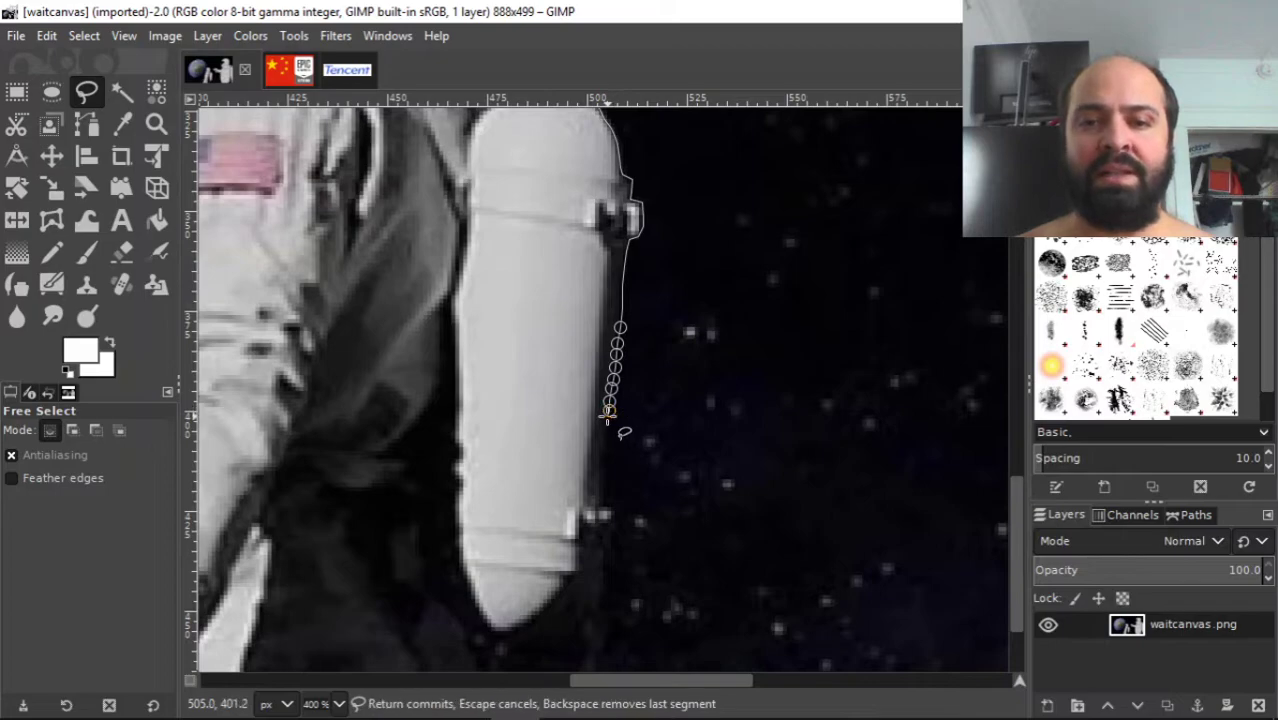
# - Follow the tank edge around its bottom corner to a point below the backpack
pyautogui.click(607, 421)
pyautogui.click(605, 431)
pyautogui.click(603, 442)
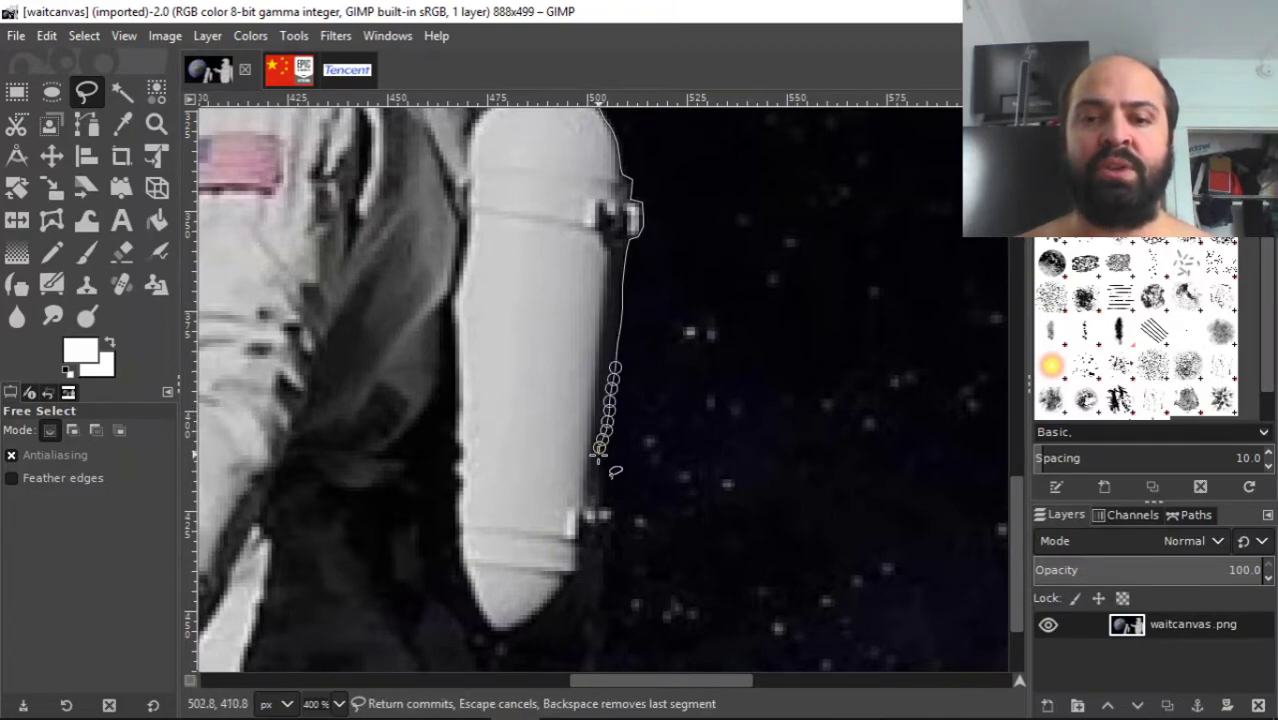
pyautogui.click(597, 459)
pyautogui.click(599, 468)
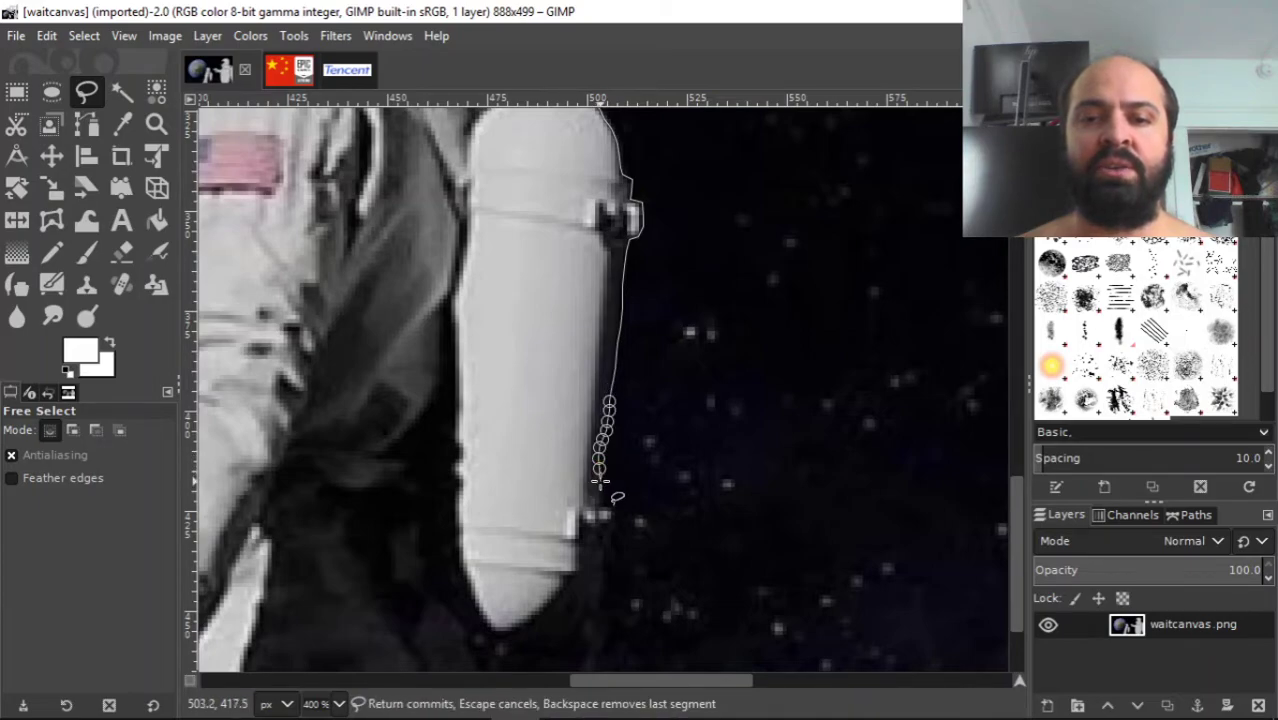
pyautogui.click(600, 481)
pyautogui.click(599, 494)
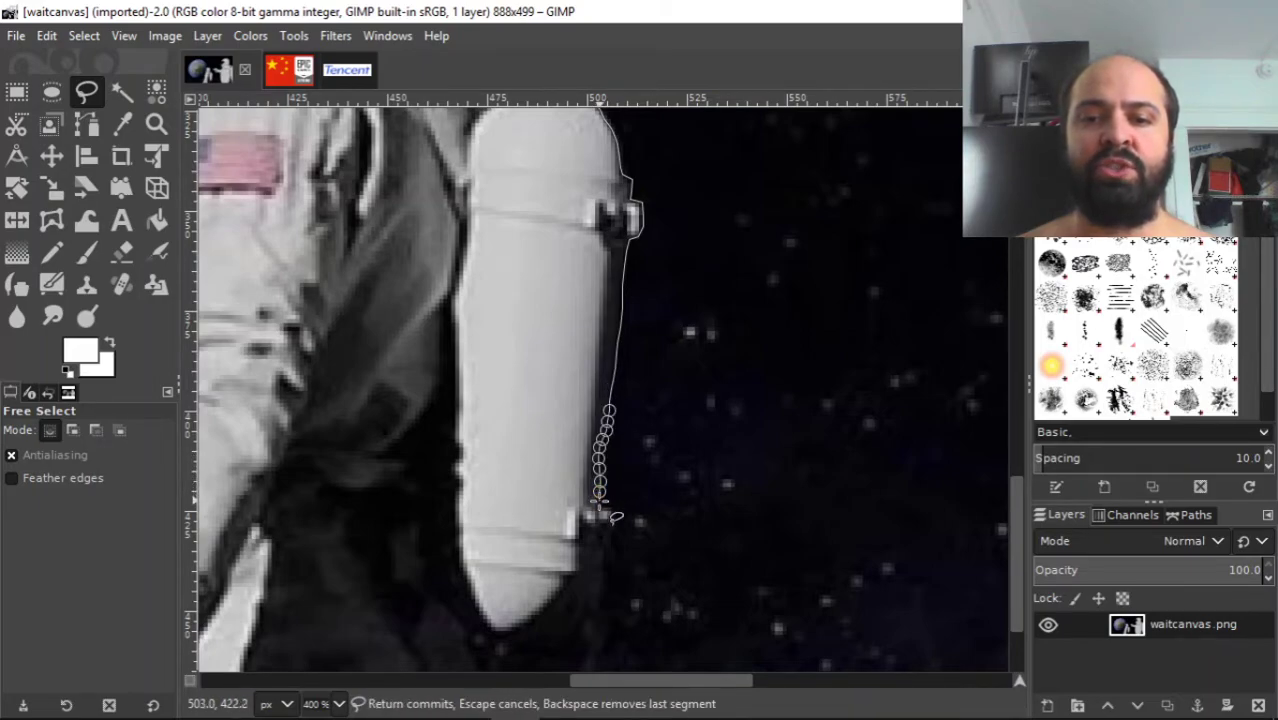
pyautogui.click(607, 511)
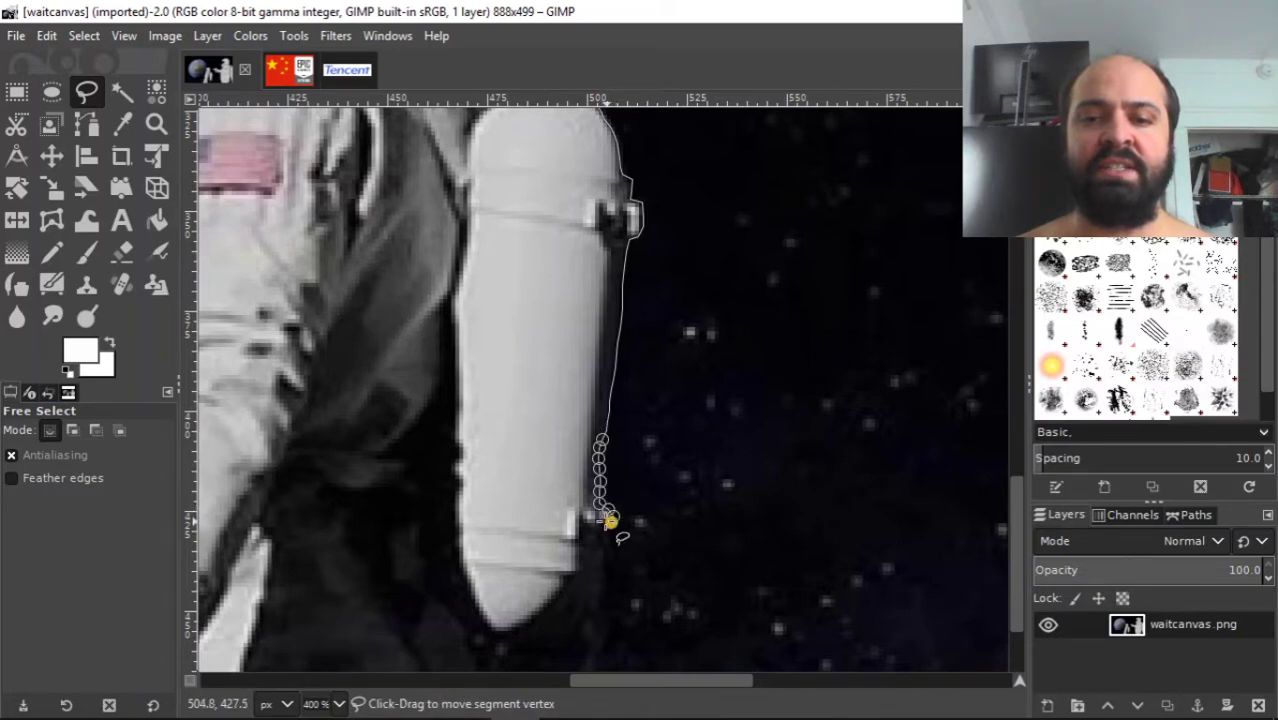
pyautogui.click(597, 518)
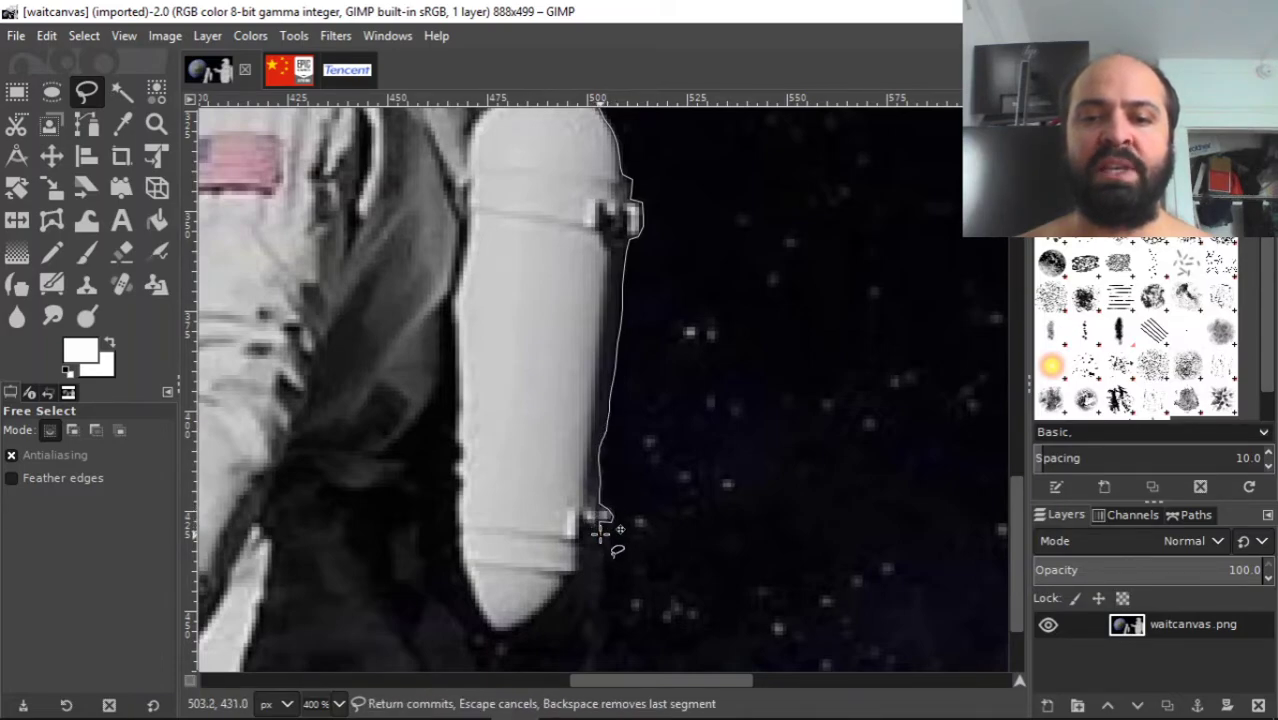
pyautogui.click(599, 533)
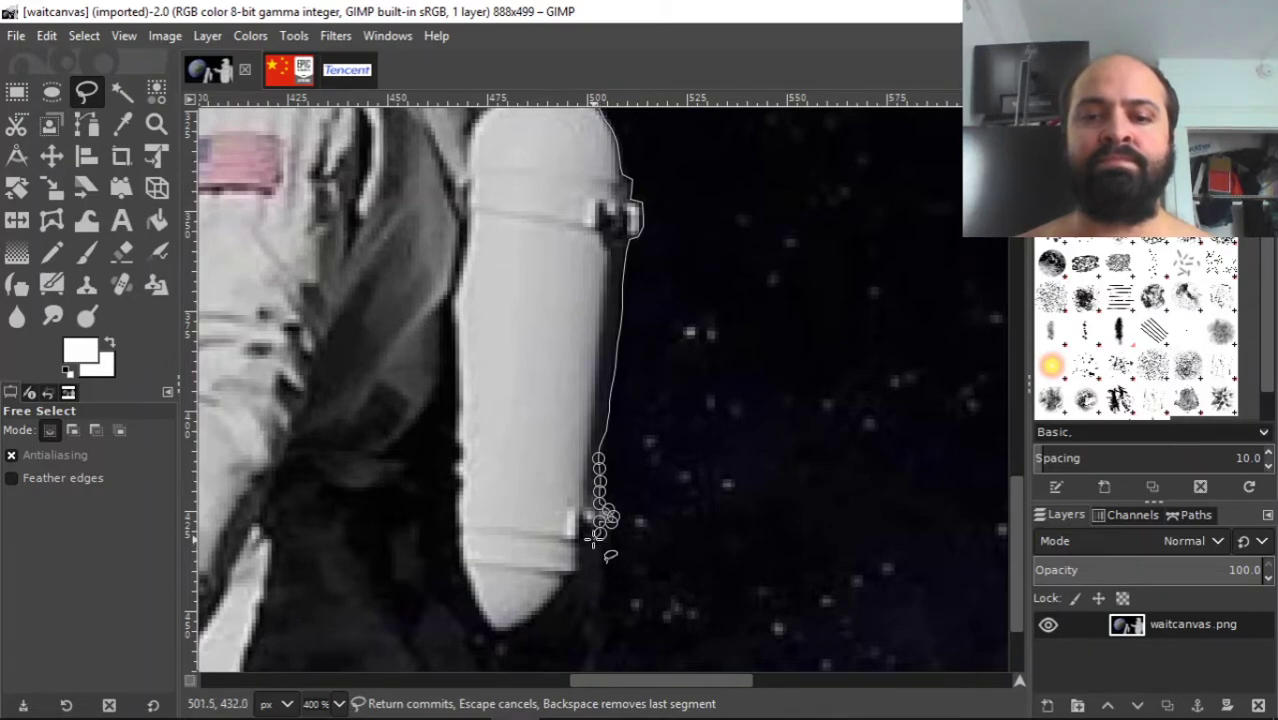
pyautogui.click(592, 549)
# - Add Free Select points tracing down the astronaut's side
pyautogui.scroll(-3, 1015, 530)
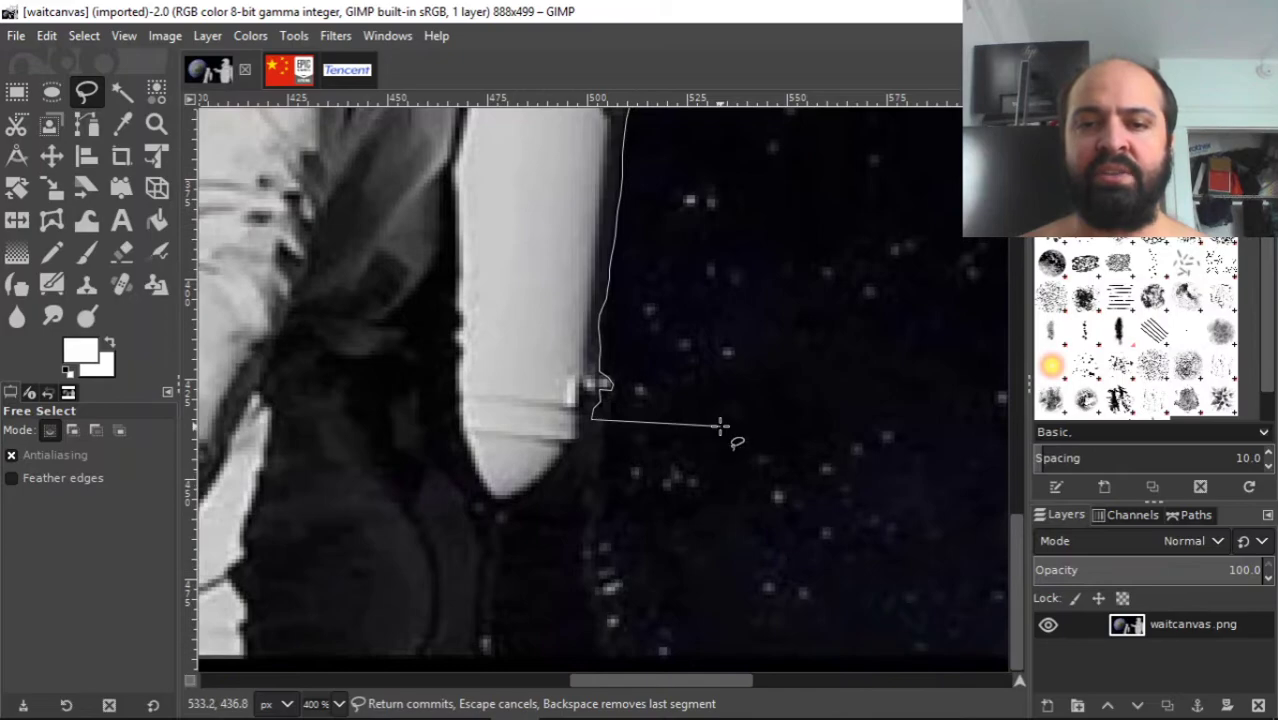
pyautogui.click(584, 440)
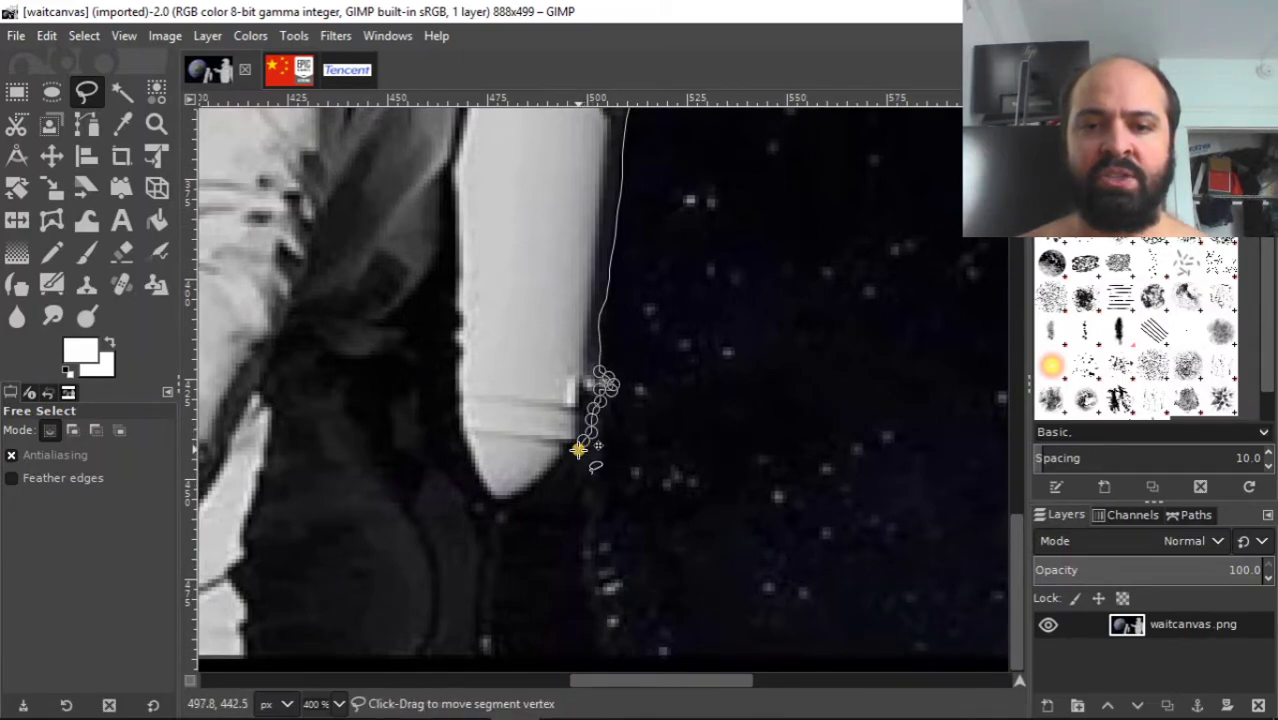
pyautogui.click(579, 463)
pyautogui.click(582, 485)
pyautogui.click(583, 500)
pyautogui.click(584, 520)
pyautogui.click(584, 532)
# - Carry the outline to the image's bottom edge, then scroll back toward the start point
pyautogui.click(585, 550)
pyautogui.click(585, 566)
pyautogui.click(588, 588)
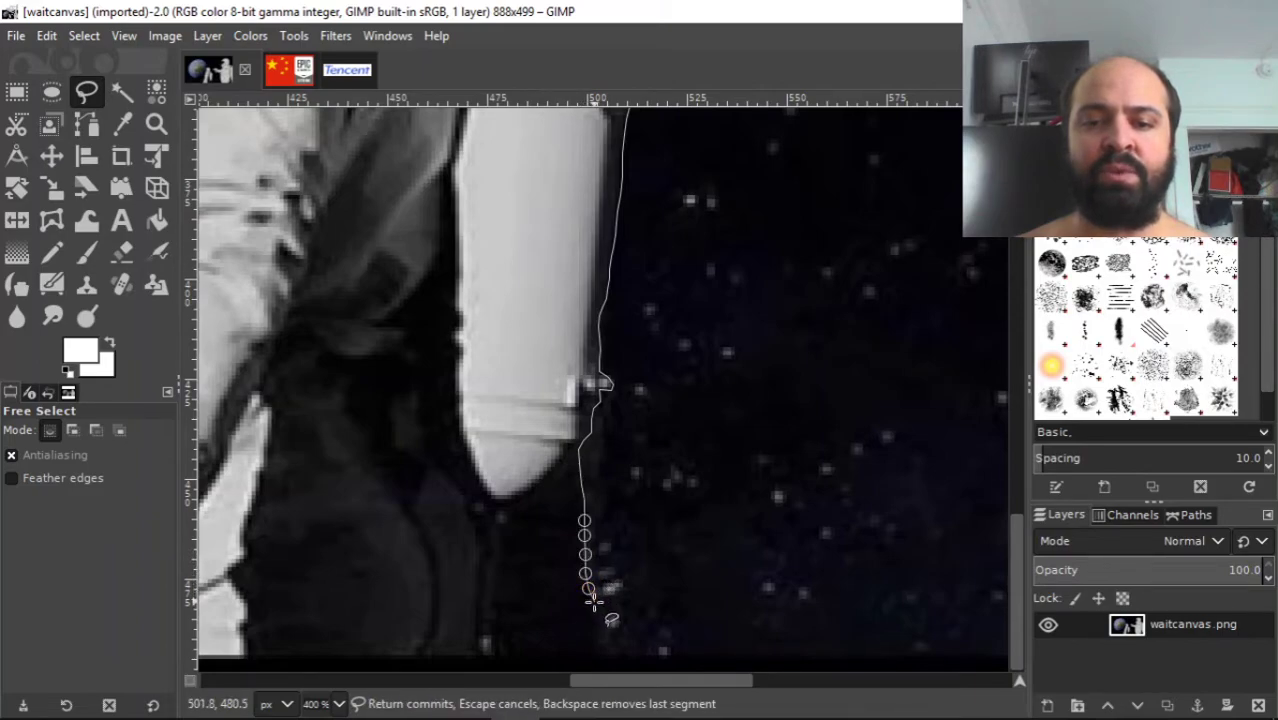
pyautogui.click(595, 605)
pyautogui.click(596, 625)
pyautogui.click(597, 648)
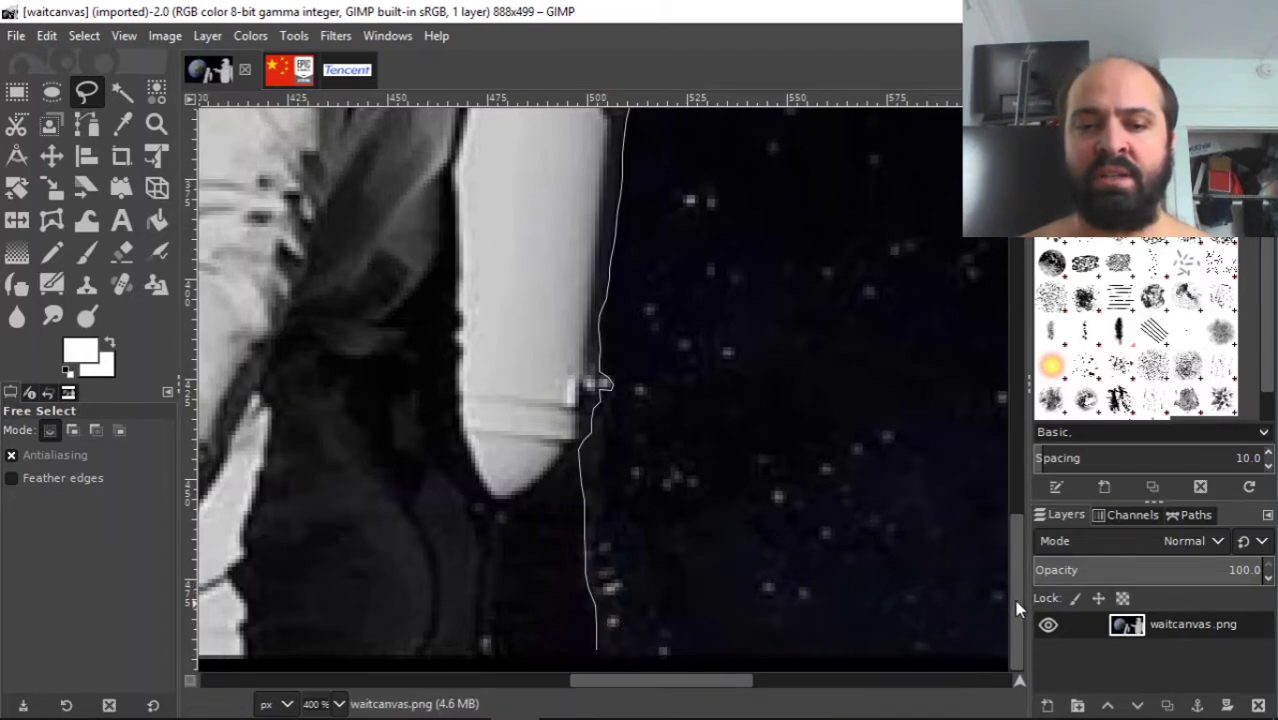
pyautogui.scroll(-1, 1018, 607)
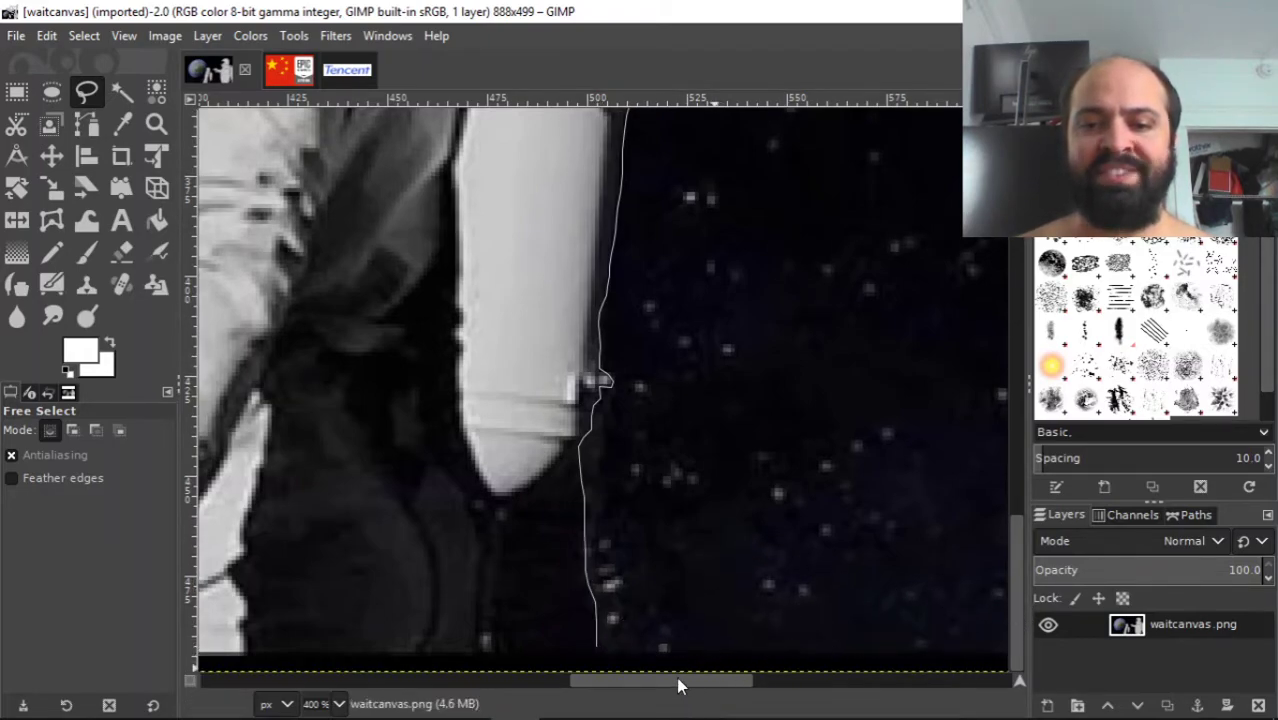
pyautogui.moveTo(676, 685); pyautogui.dragTo(583, 670)
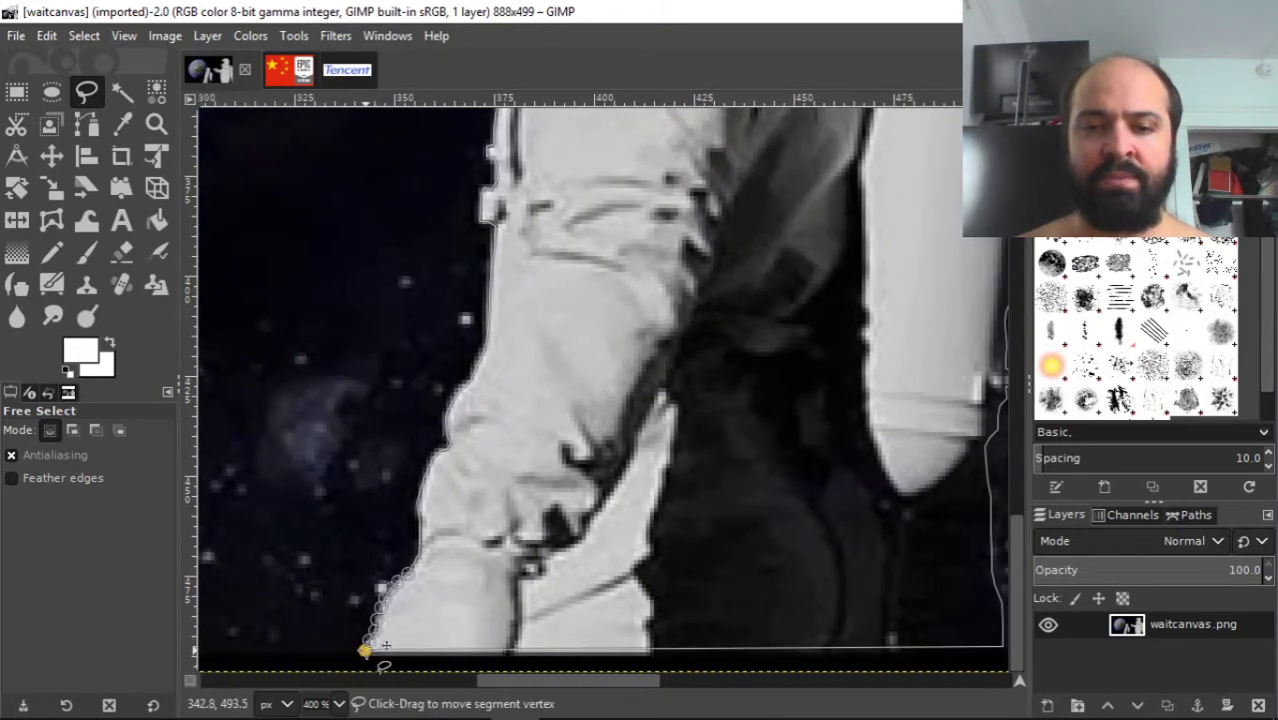
# - Close the outline into a selection and copy the astronaut to the clipboard
pyautogui.click(366, 652)
pyautogui.press('ctrl')
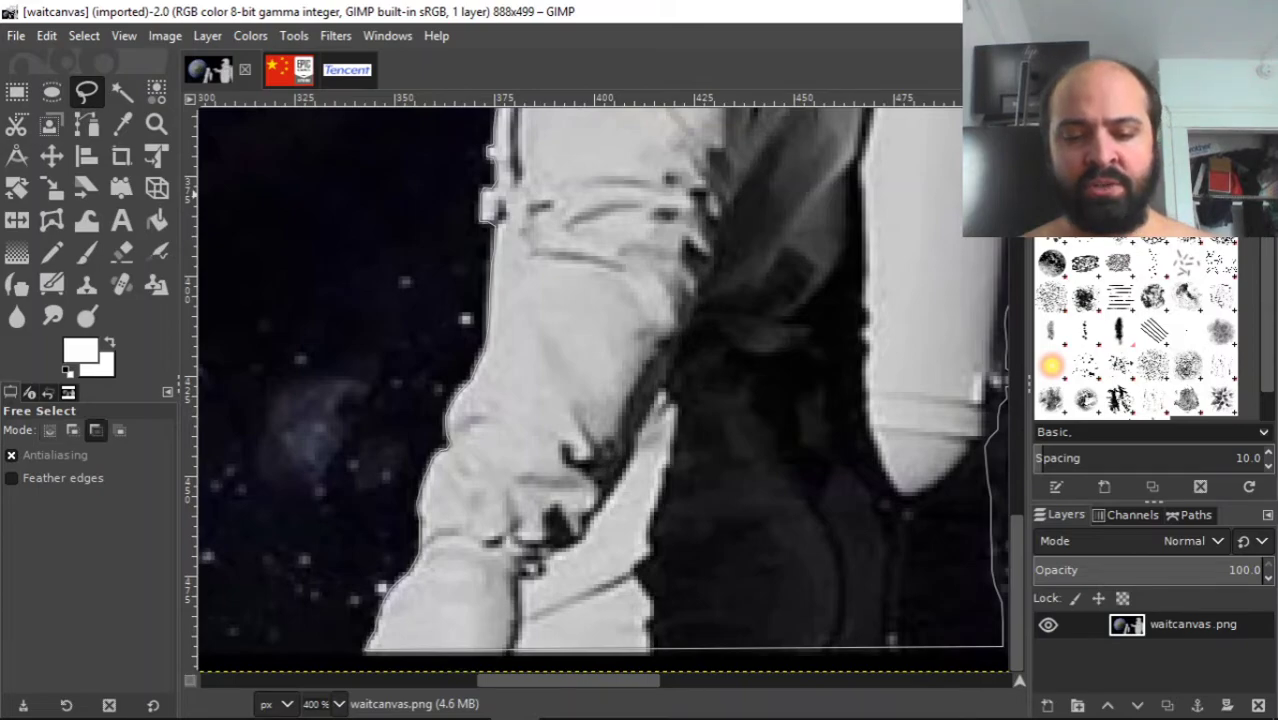
pyautogui.hotkey('ctrl', 'c')
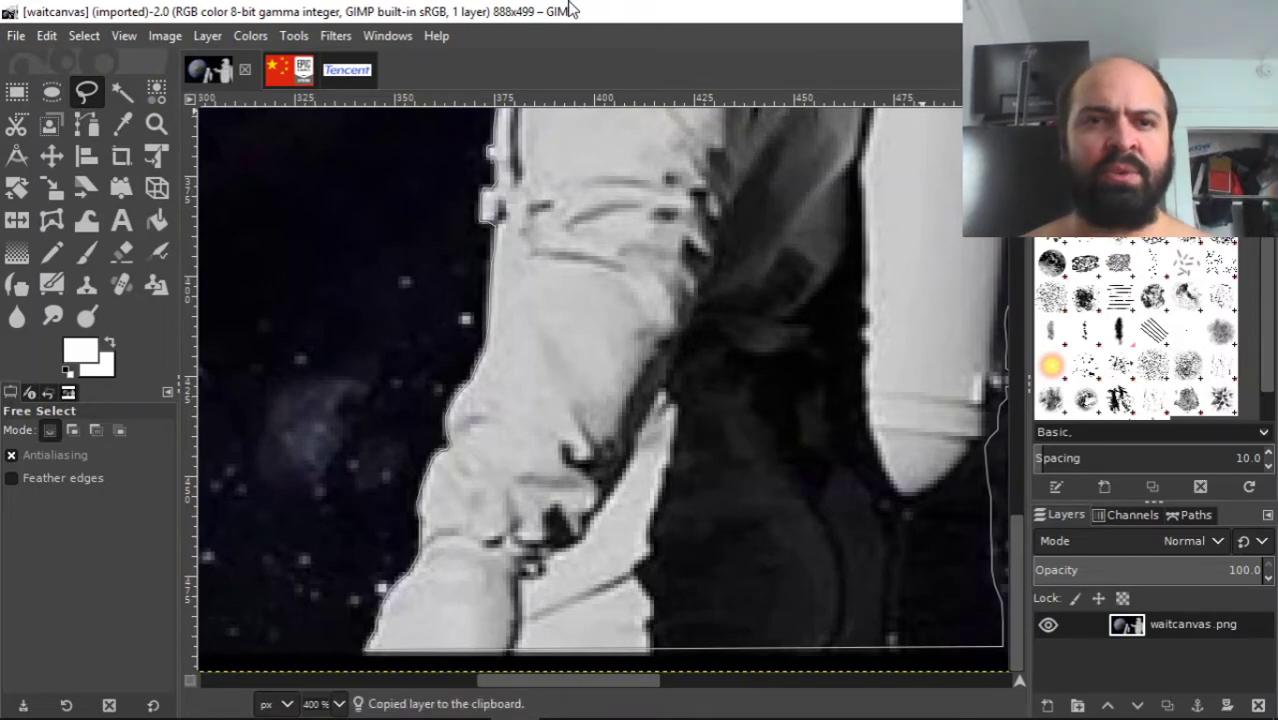
# - Start a new 888×499 image with Transparency fill under Advanced Options
pyautogui.click(17, 36)
pyautogui.click(39, 56)
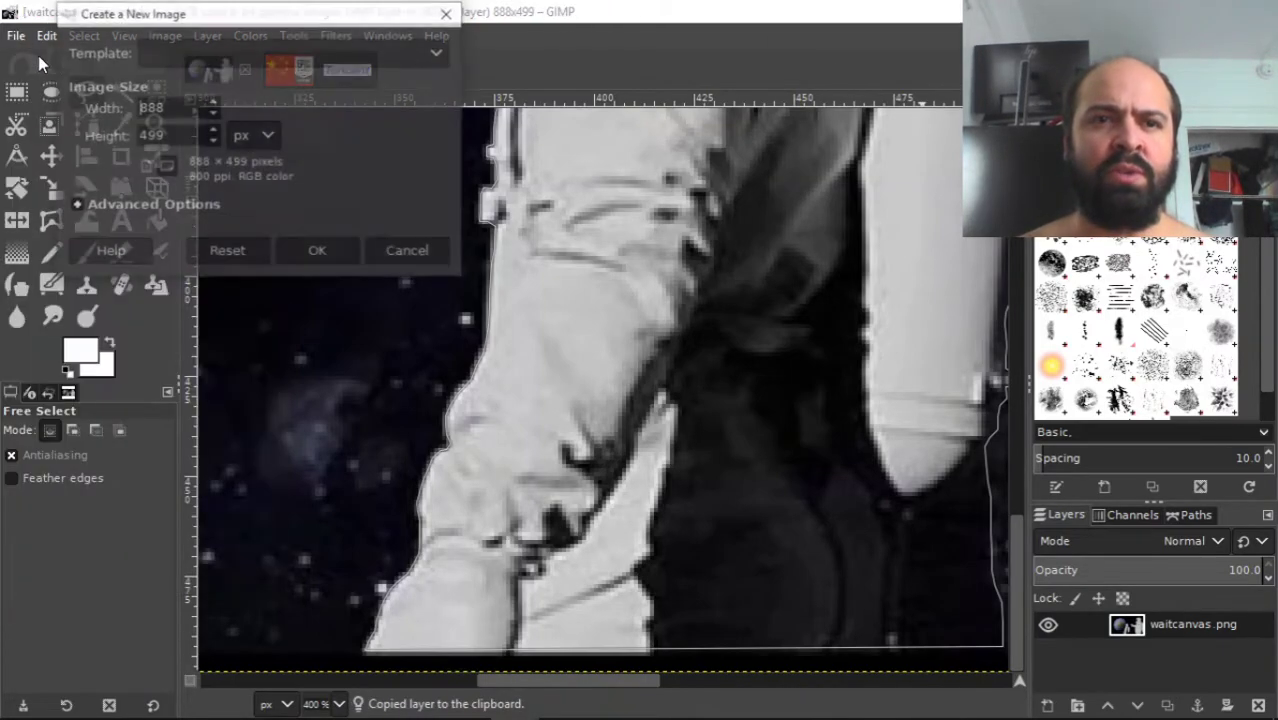
pyautogui.click(145, 207)
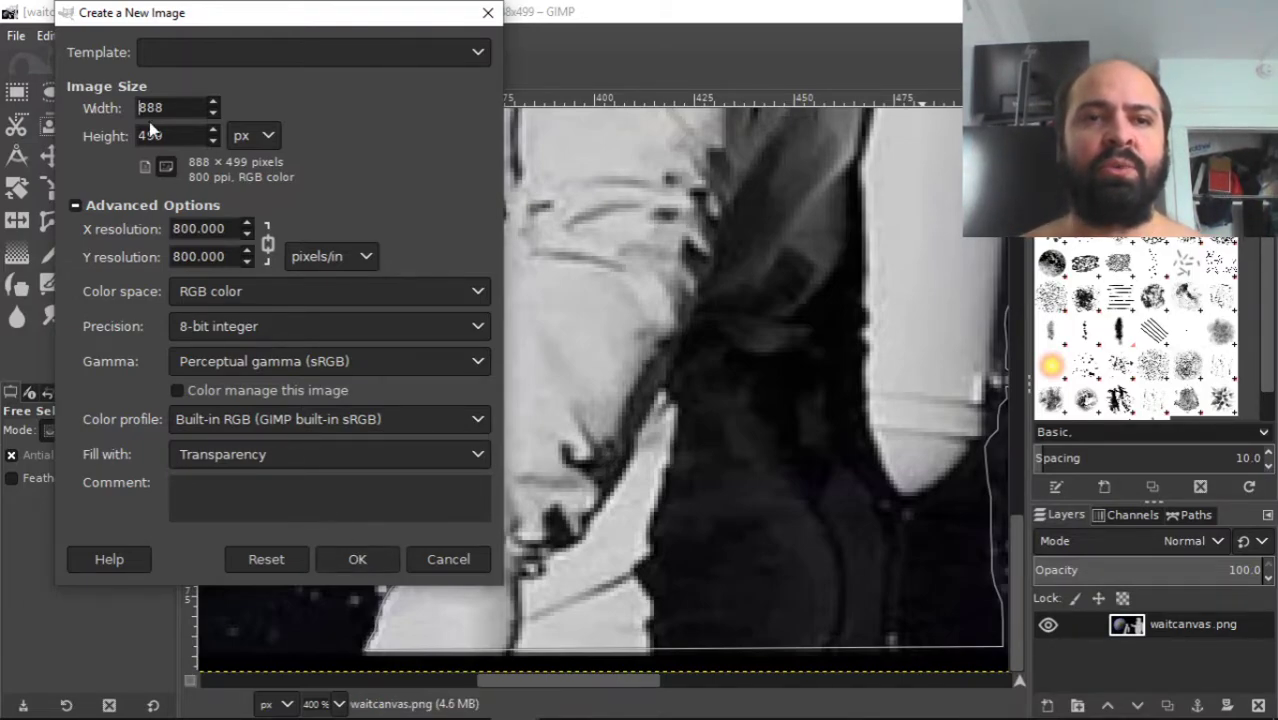
# - Create the 888×499 transparent image, paste the astronaut into it, and zoom in on the helmet
pyautogui.click(356, 563)
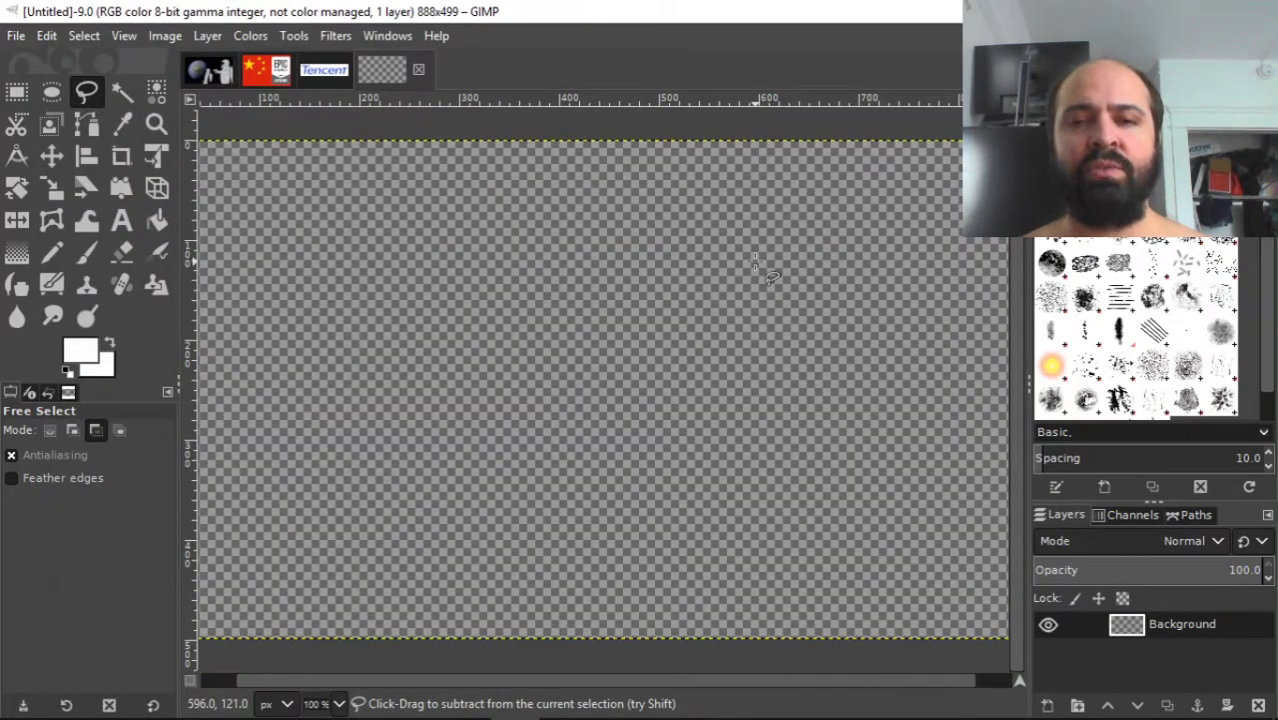
pyautogui.hotkey('ctrl', 'v')
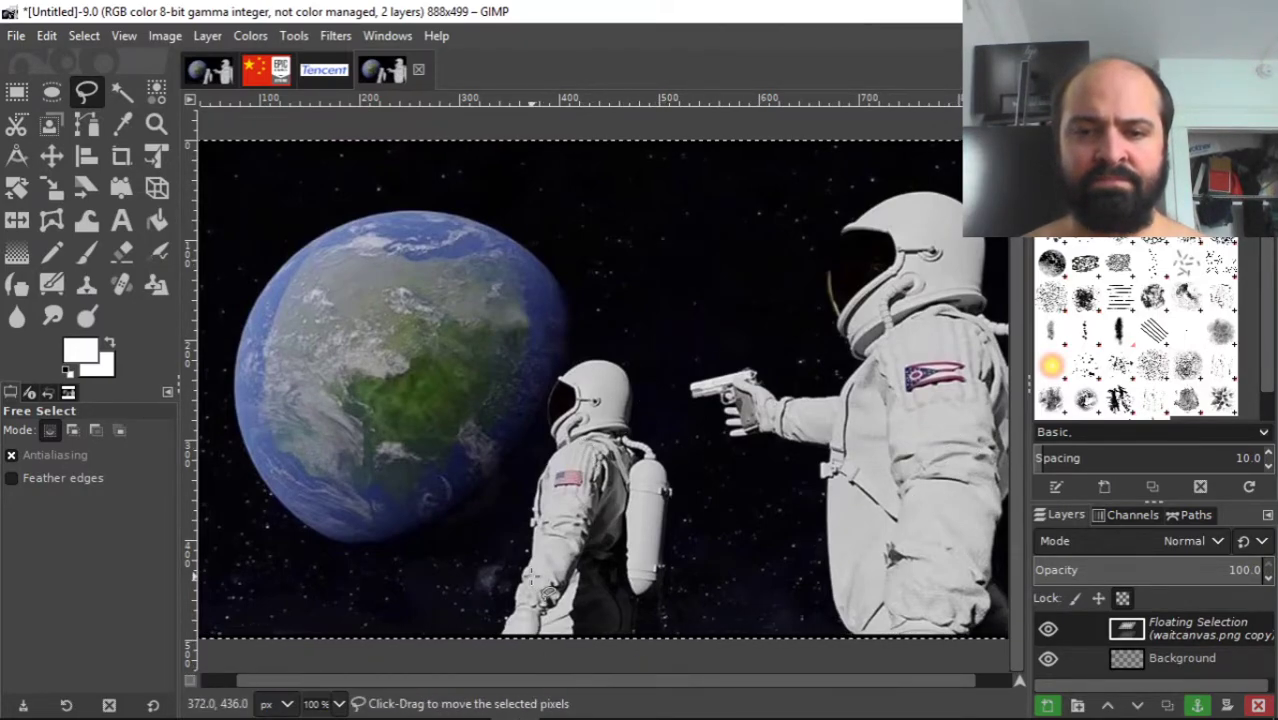
pyautogui.click(124, 36)
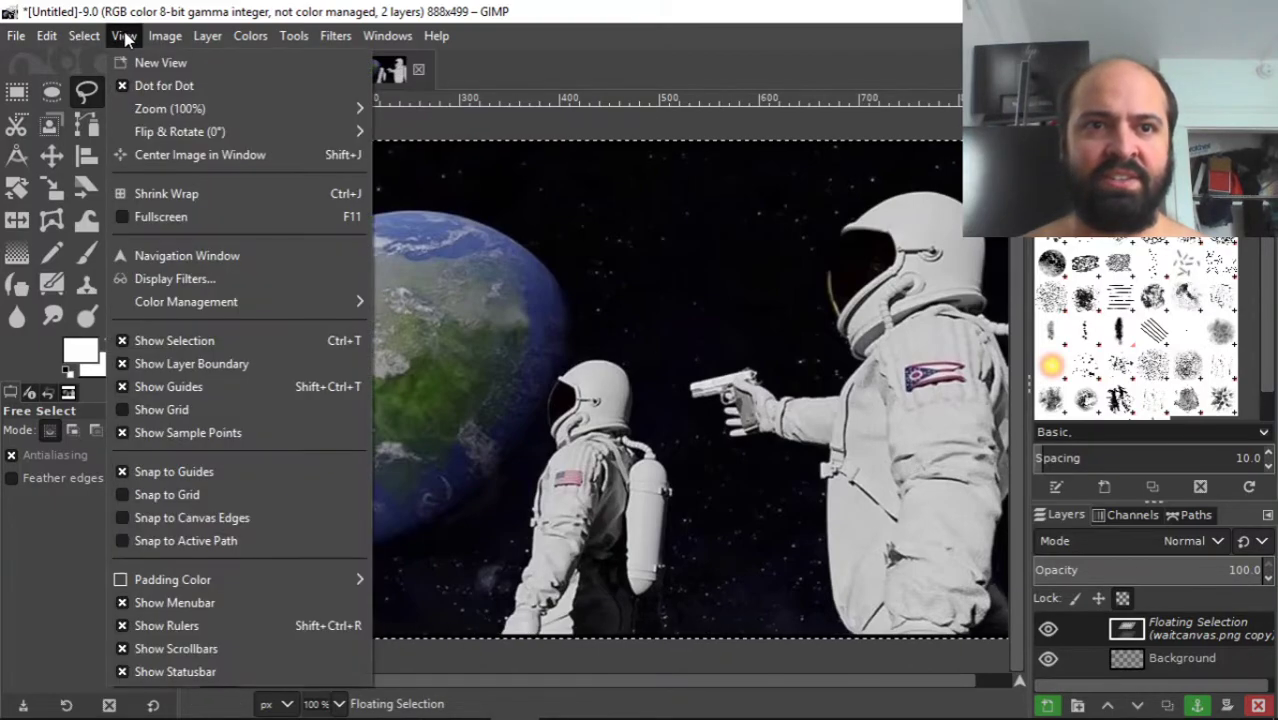
pyautogui.moveTo(175, 108)
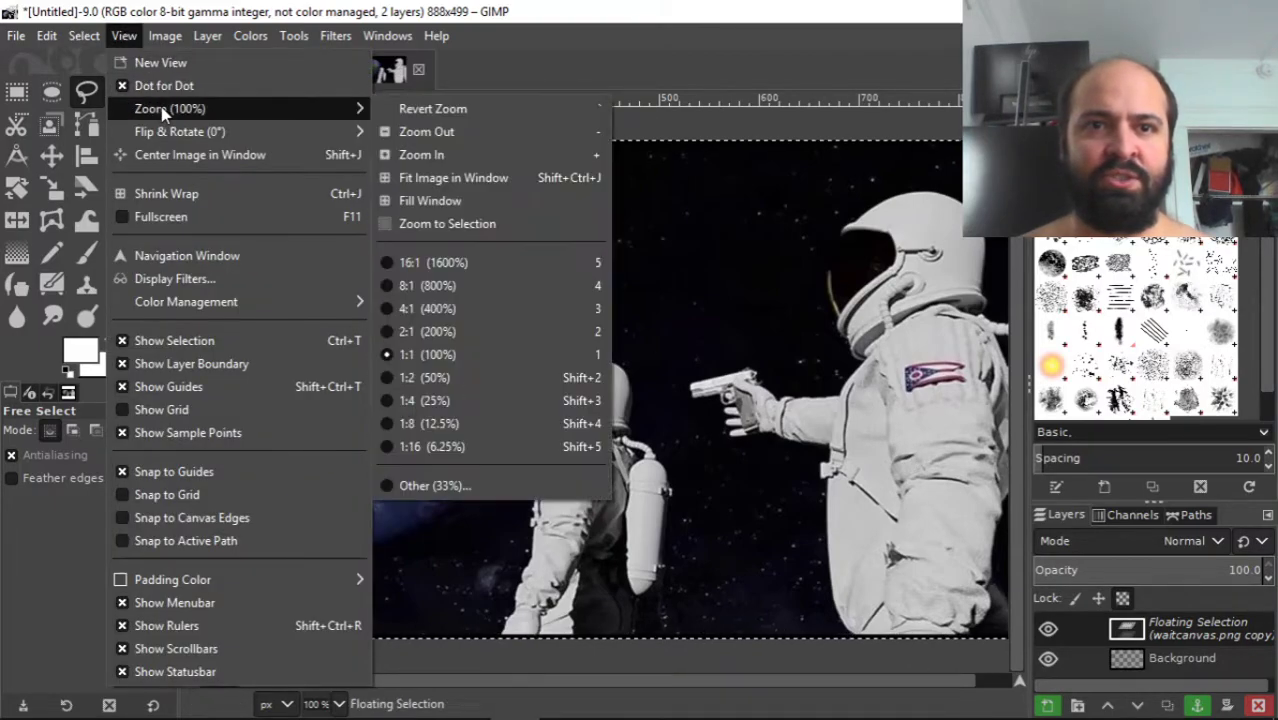
pyautogui.click(456, 306)
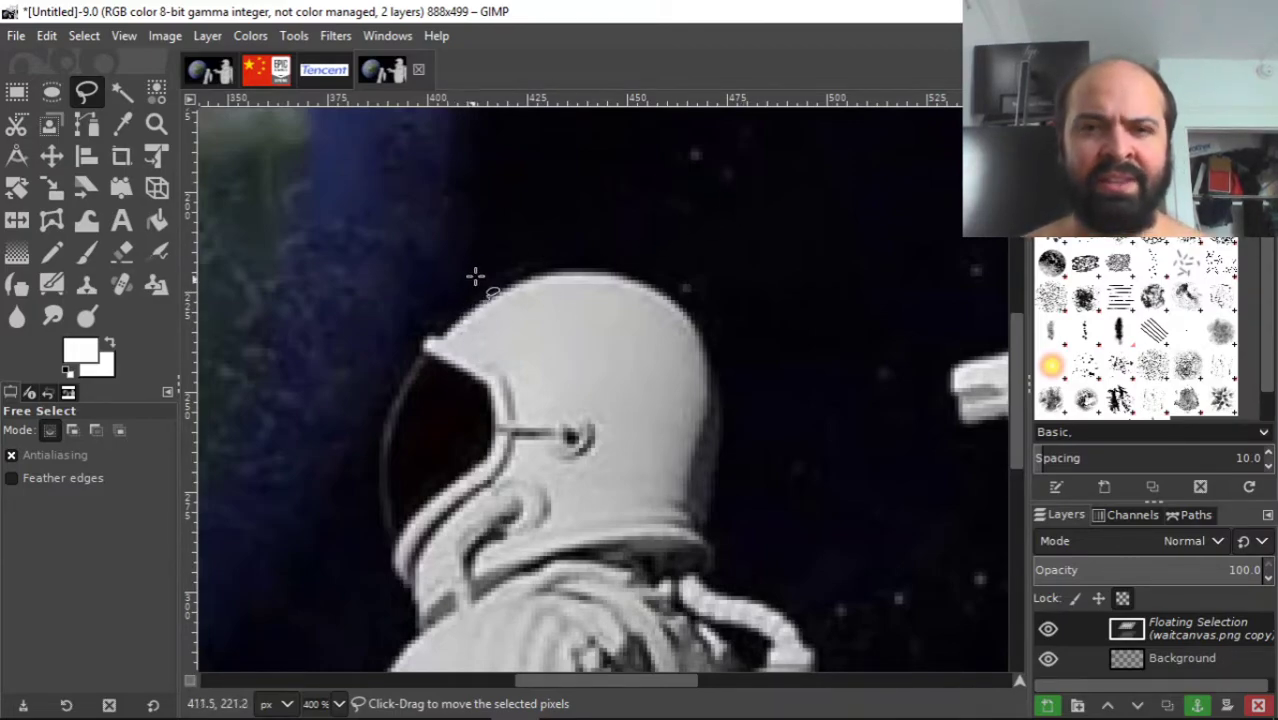
# - Undo the earlier paste and select the smaller astronaut in waitcanvas with Free Select
pyautogui.press('ctrl')
pyautogui.hotkey('ctrl', 'z')
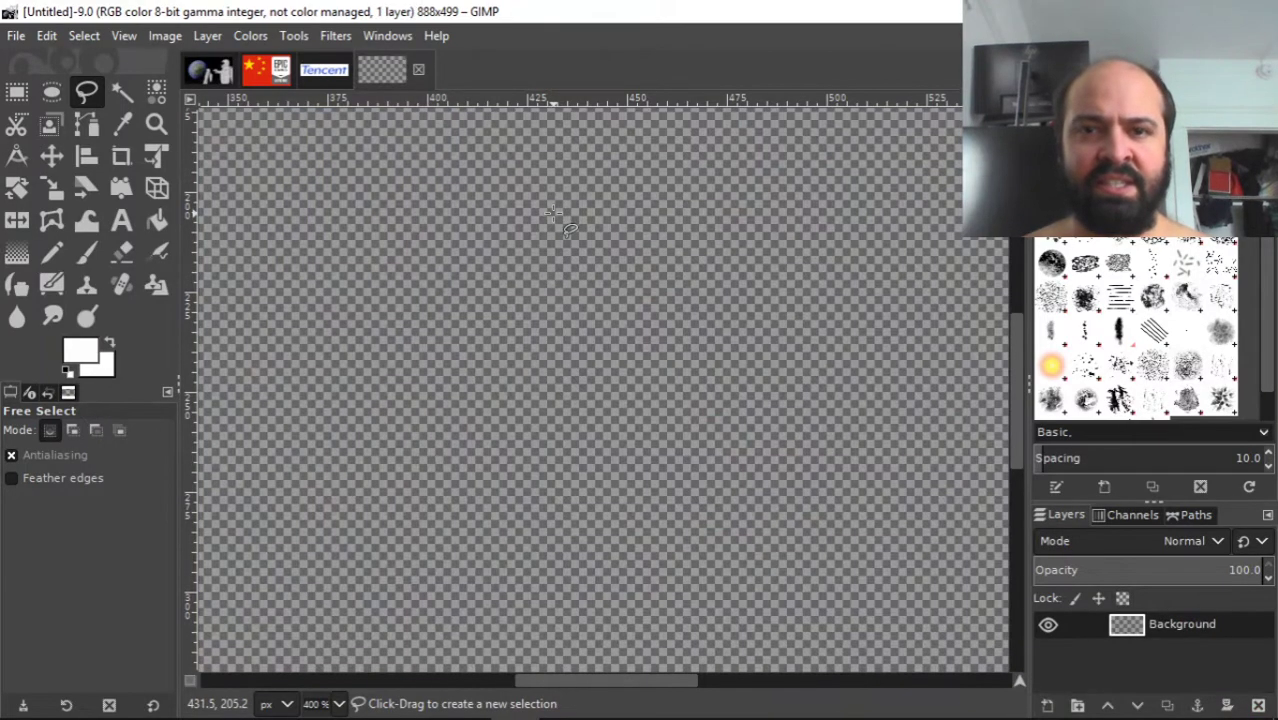
pyautogui.click(208, 78)
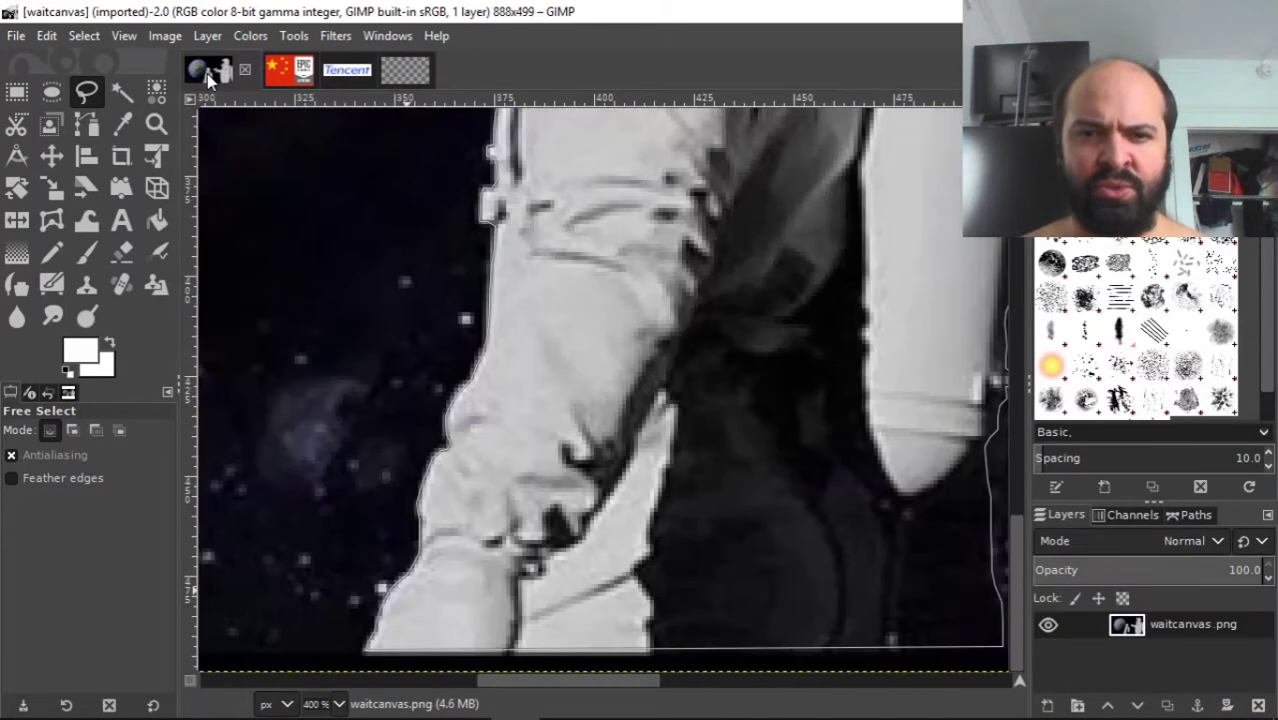
pyautogui.moveTo(483, 352); pyautogui.dragTo(418, 515)
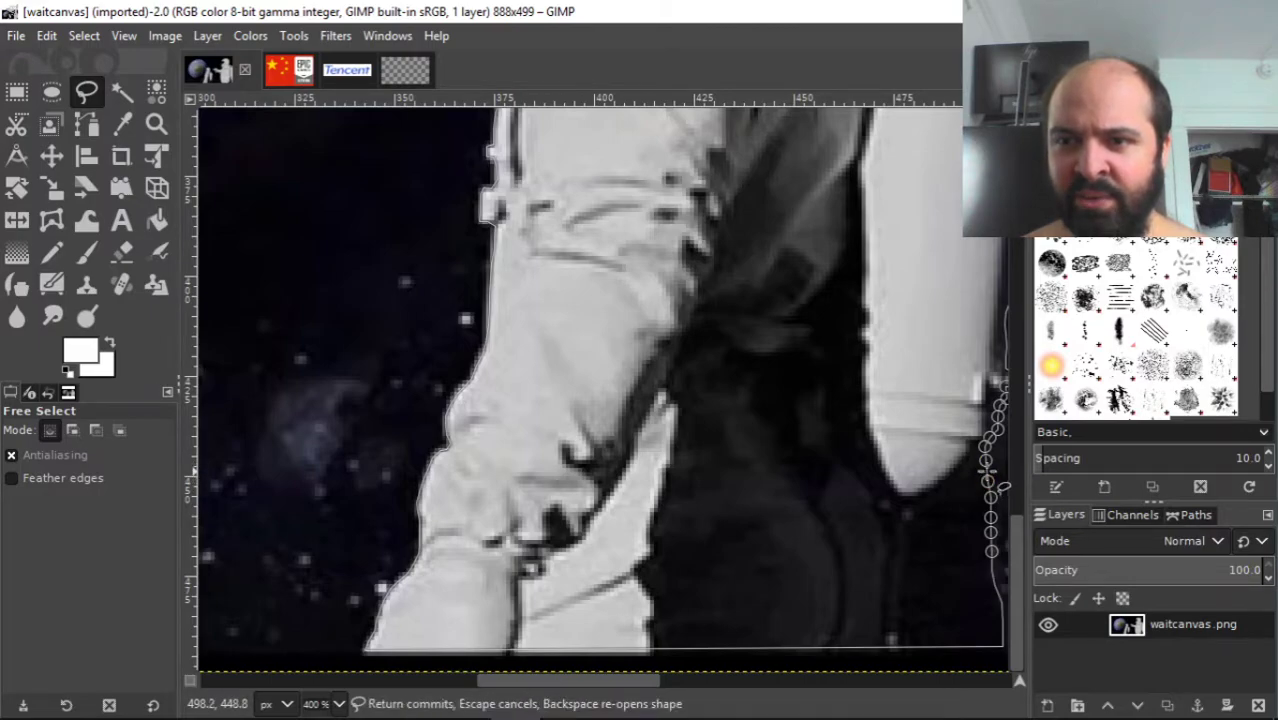
pyautogui.press('Return')
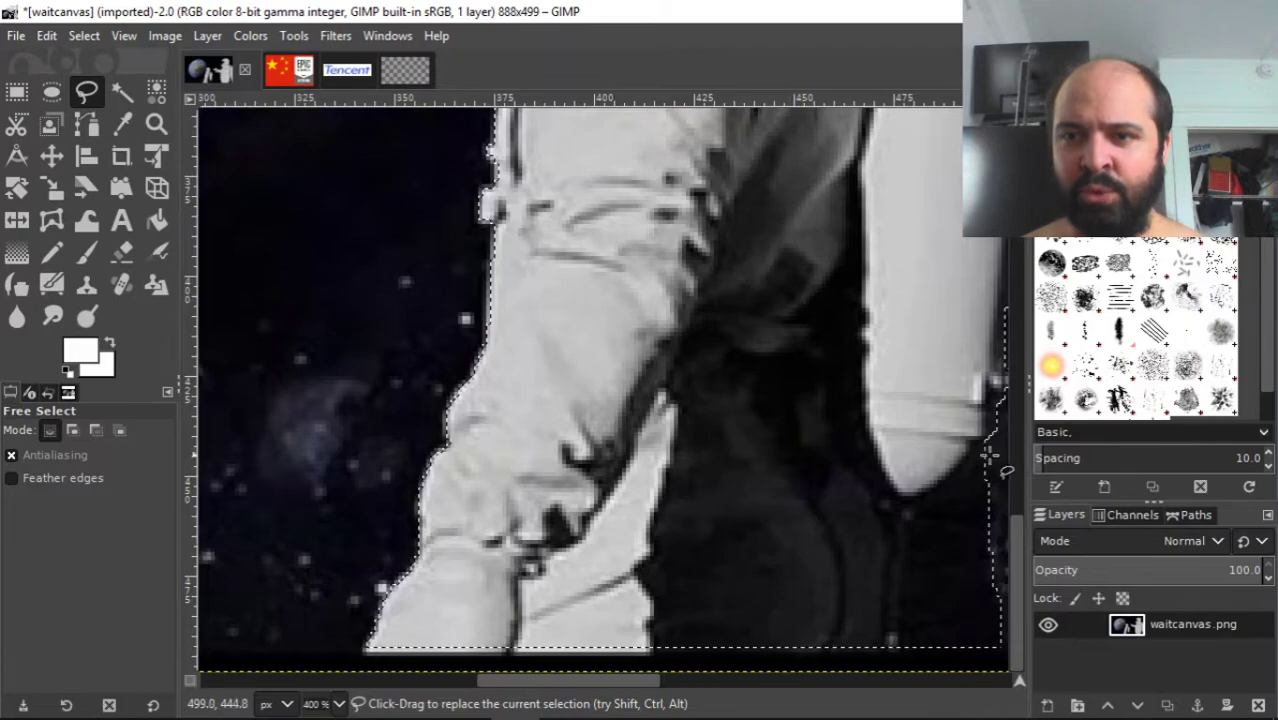
# - Copy the astronaut selection and paste it onto the transparent Untitled image
pyautogui.press('ctrl')
pyautogui.hotkey('ctrl', 'c')
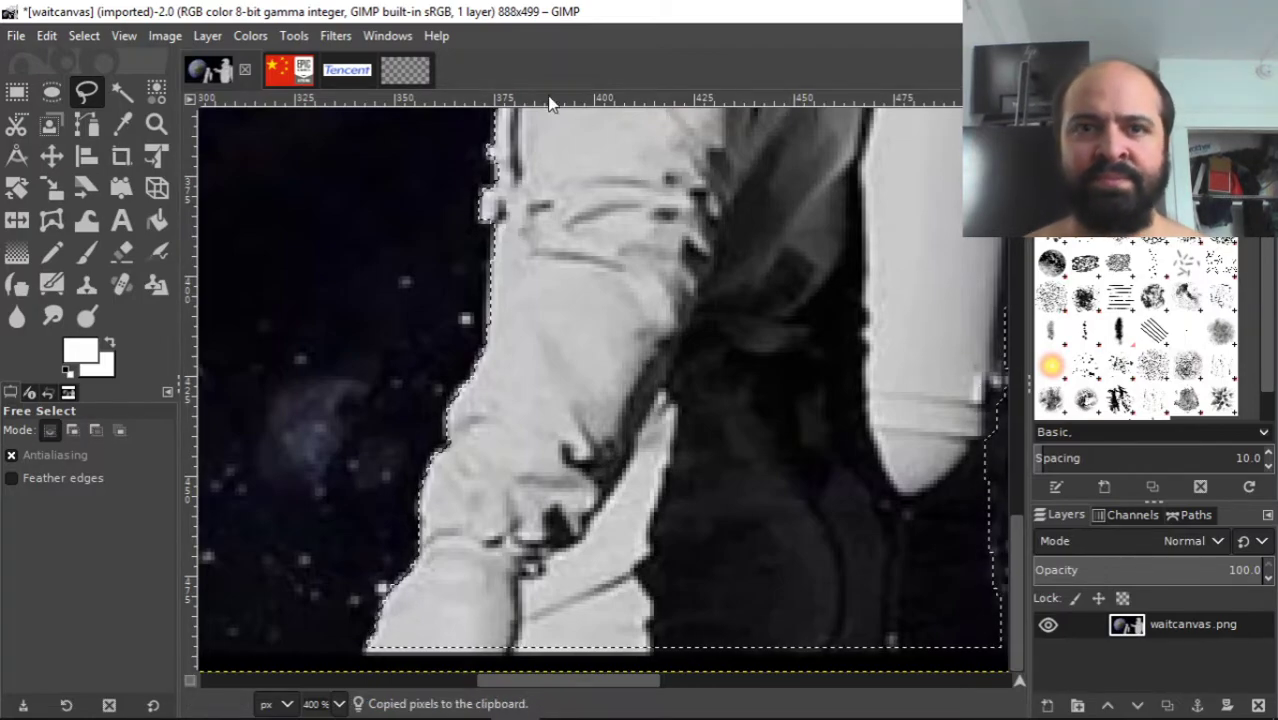
pyautogui.click(405, 78)
pyautogui.hotkey('ctrl', 'v')
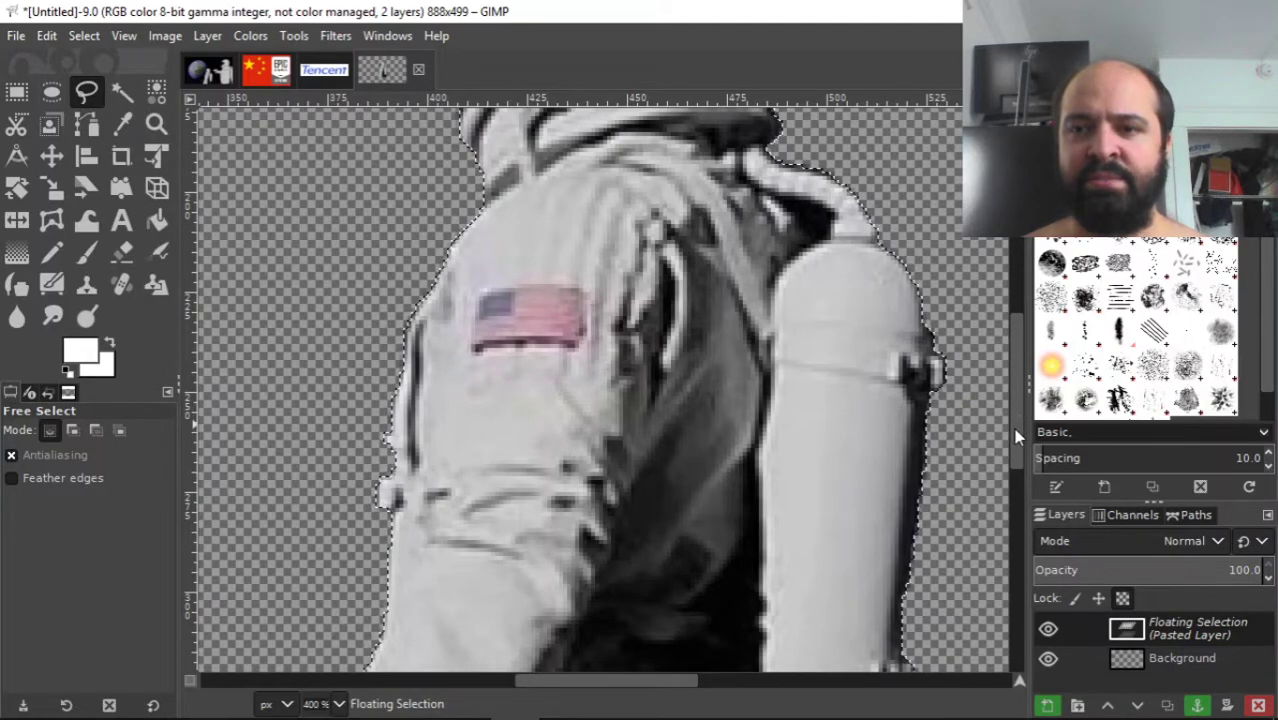
# - Inspect the pasted astronaut and anchor the floating selection into the Background layer
pyautogui.scroll(5, 1016, 347)
pyautogui.moveTo(1017, 352); pyautogui.dragTo(1040, 440)
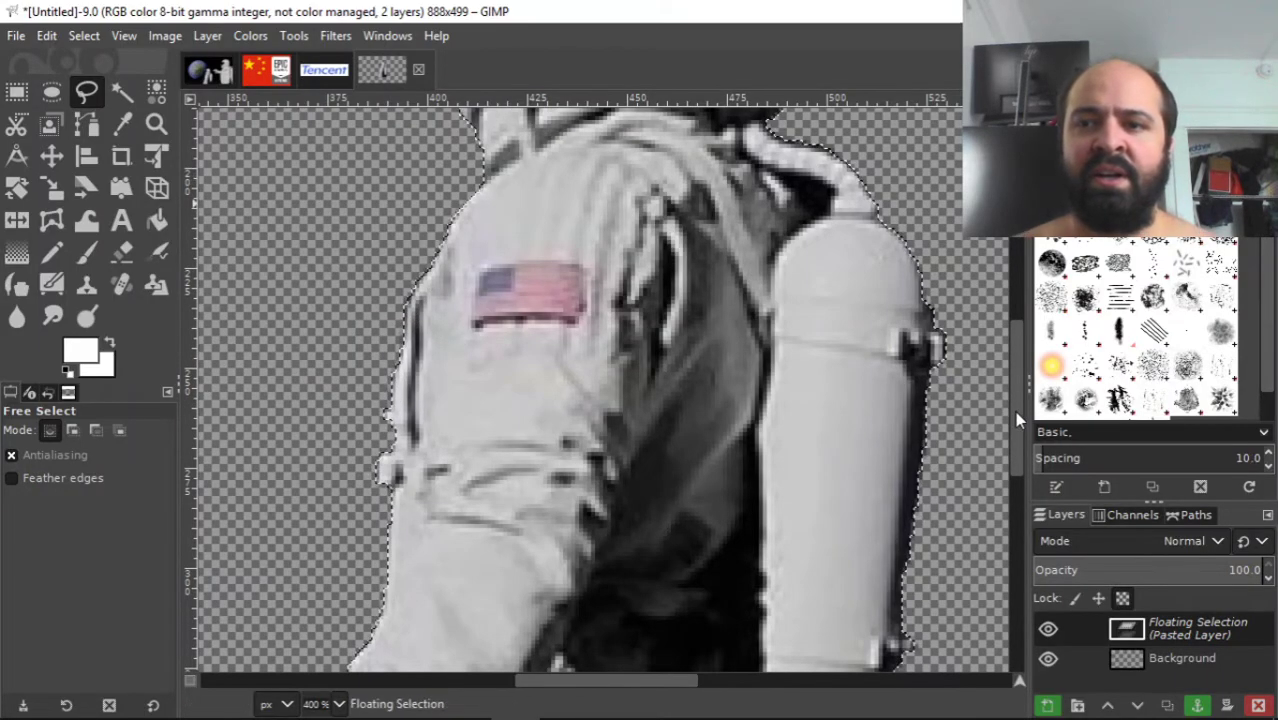
pyautogui.scroll(3, 1012, 390)
pyautogui.scroll(3, 1014, 350)
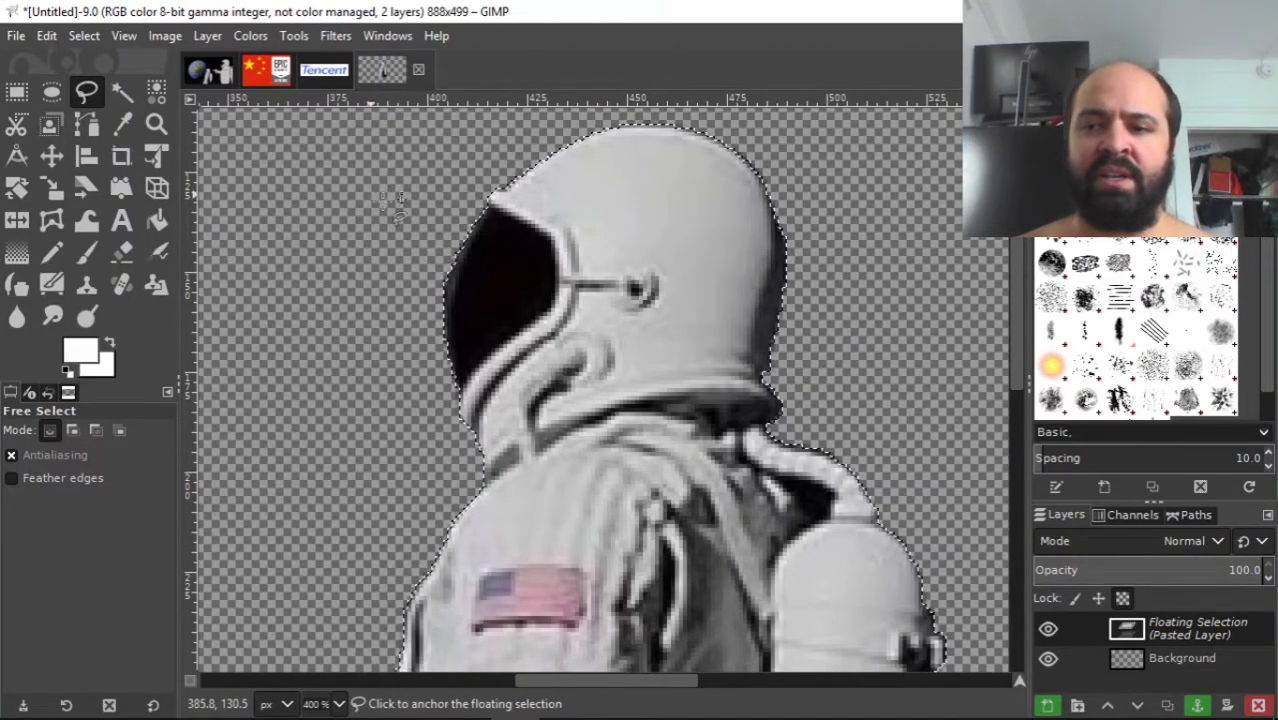
pyautogui.click(346, 242)
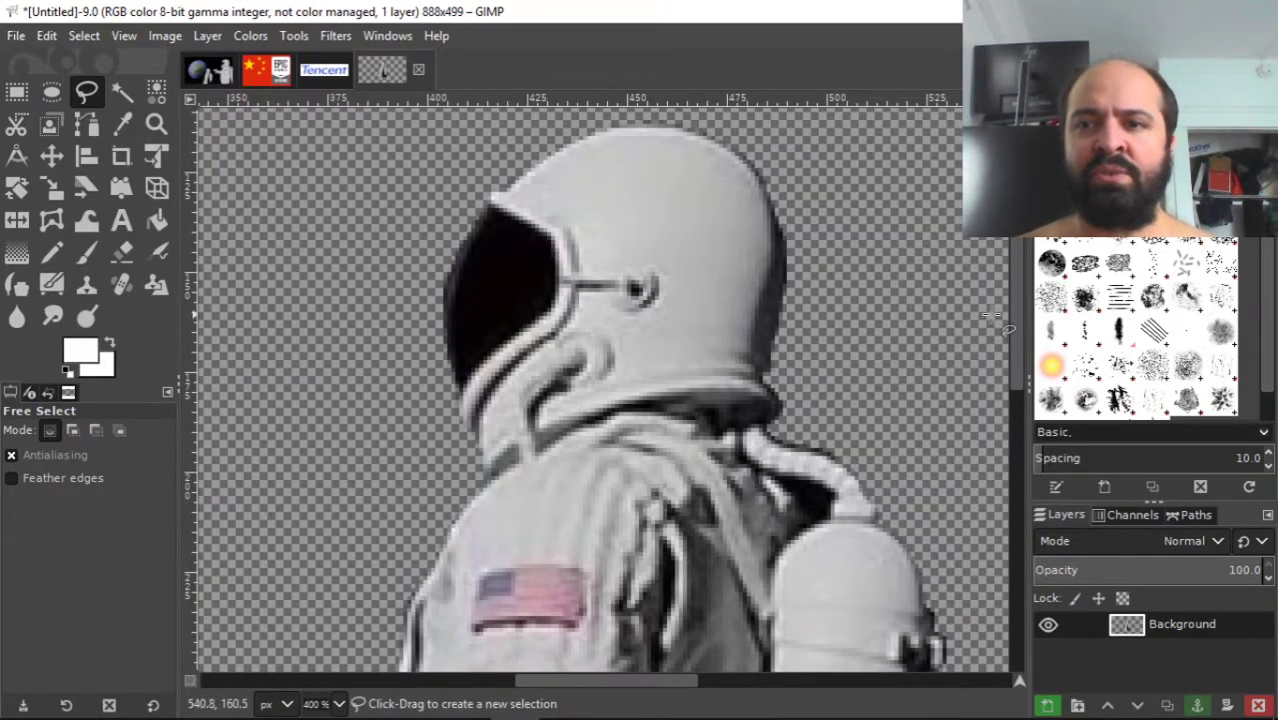
pyautogui.scroll(2, 990, 330)
# - Copy the chinaepic flag image and paste it into the waitcanvas astronaut scene
pyautogui.scroll(-5, 960, 400)
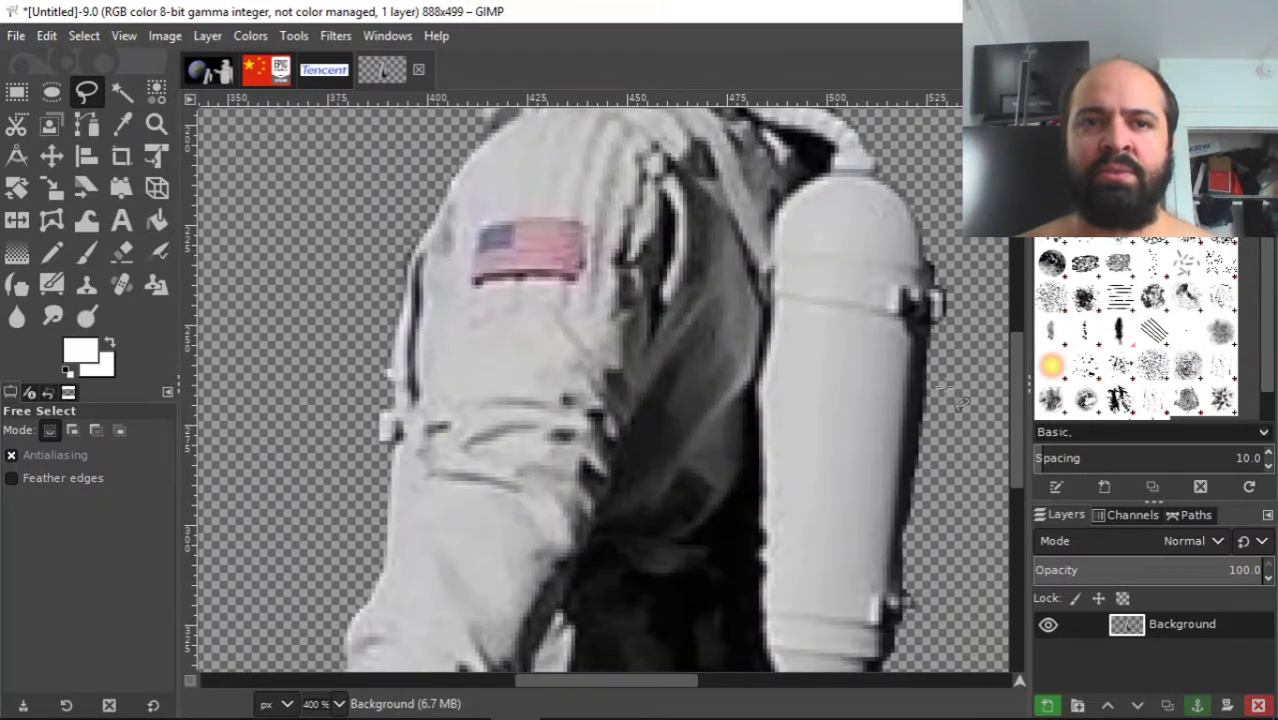
pyautogui.click(266, 72)
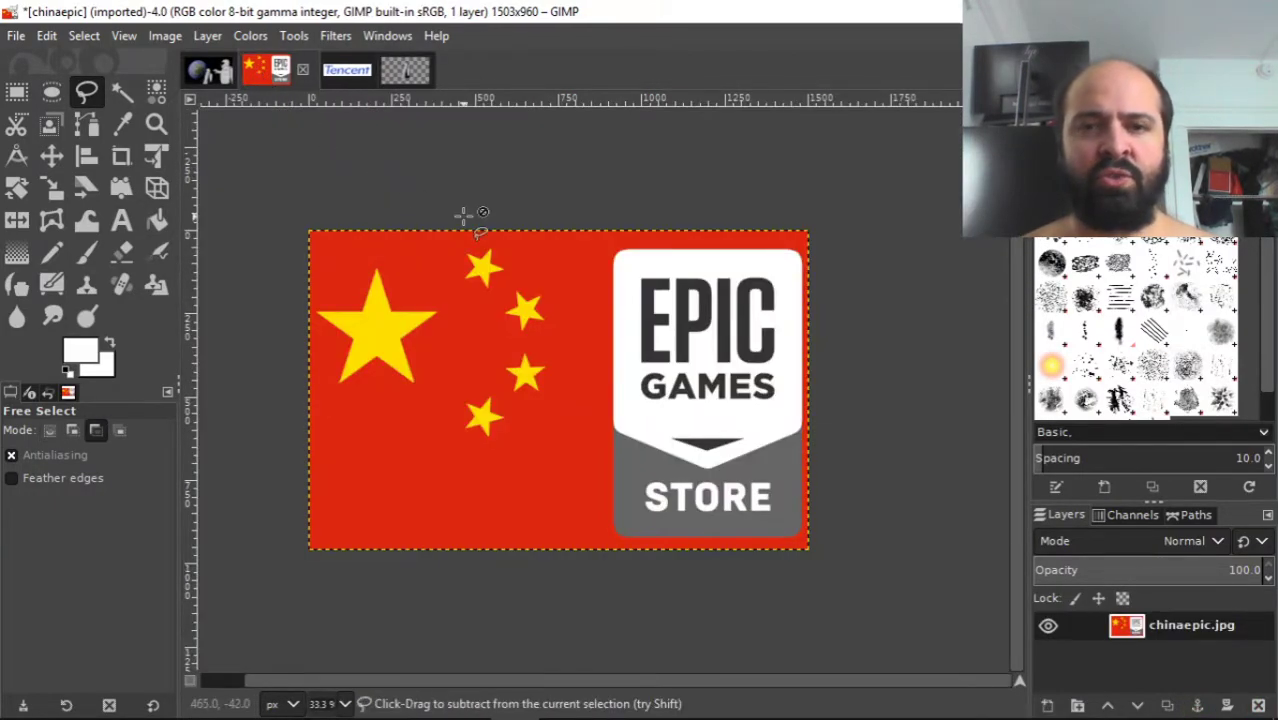
pyautogui.hotkey('ctrl', 'c')
pyautogui.hotkey('ctrl', 'pageup')
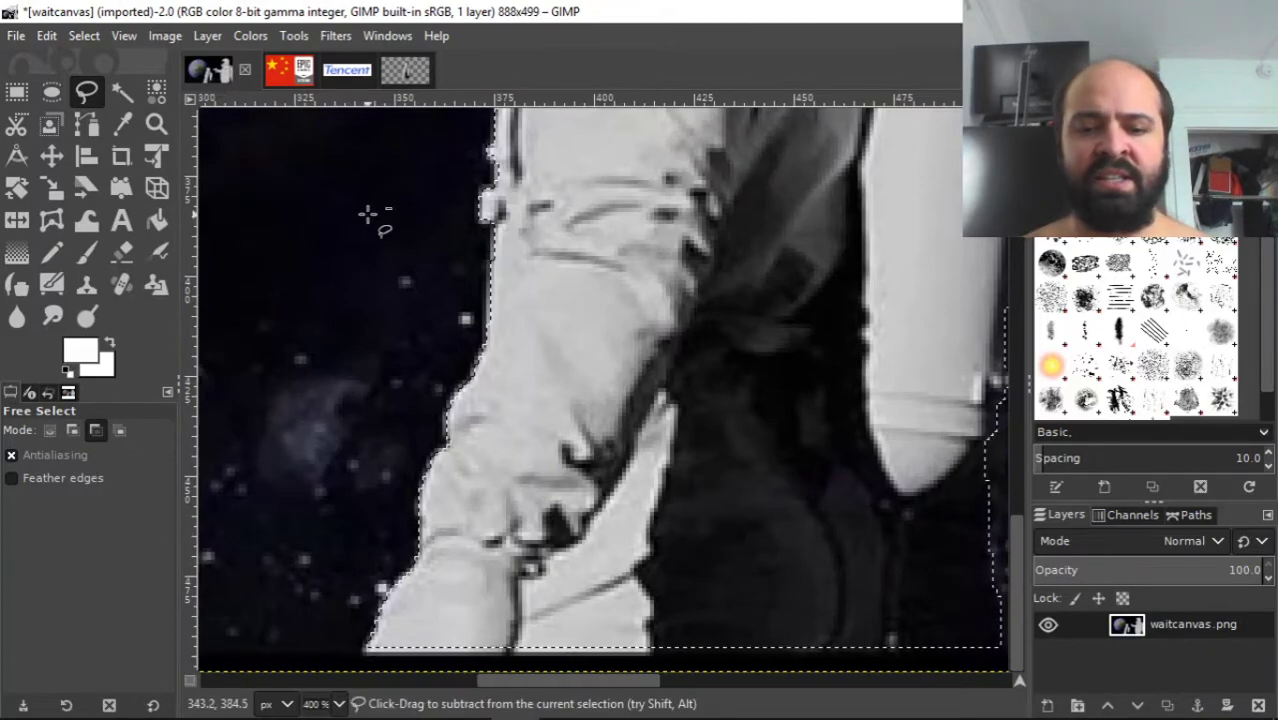
pyautogui.hotkey('ctrl', 'v')
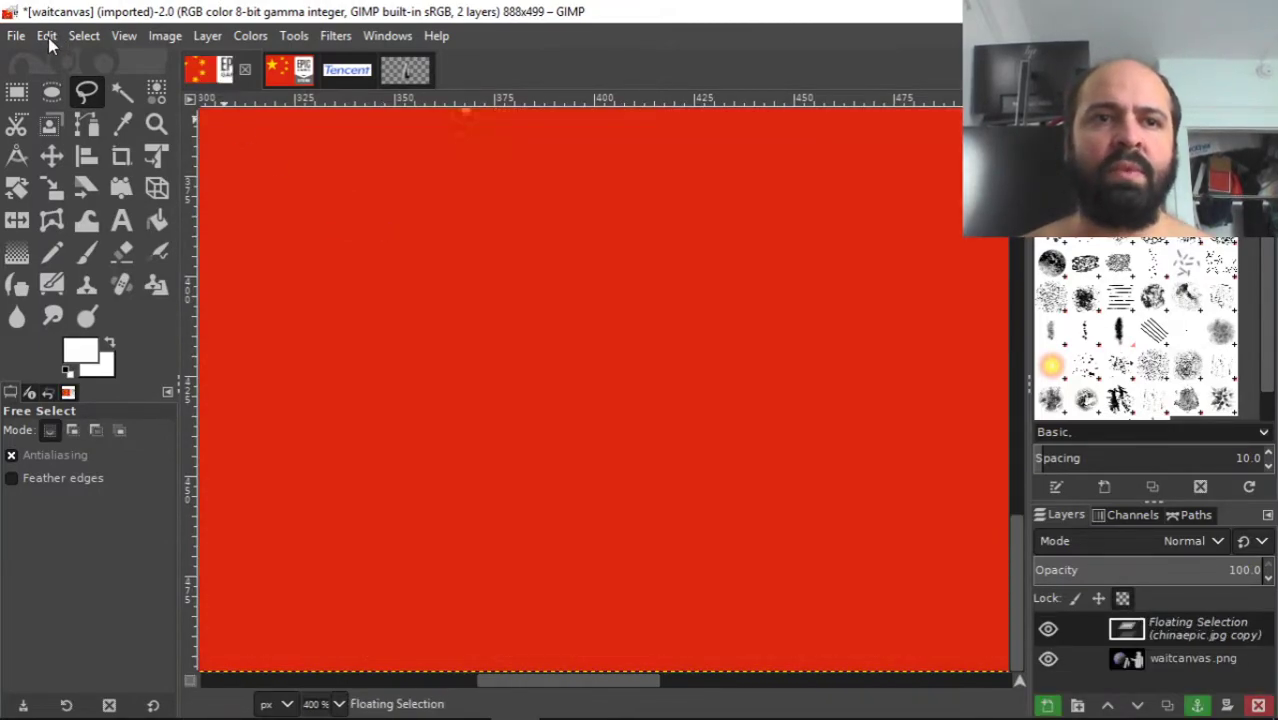
# - View the scene at 1:1, nudge the flag left, undo, and return to chinaepic
pyautogui.click(131, 36)
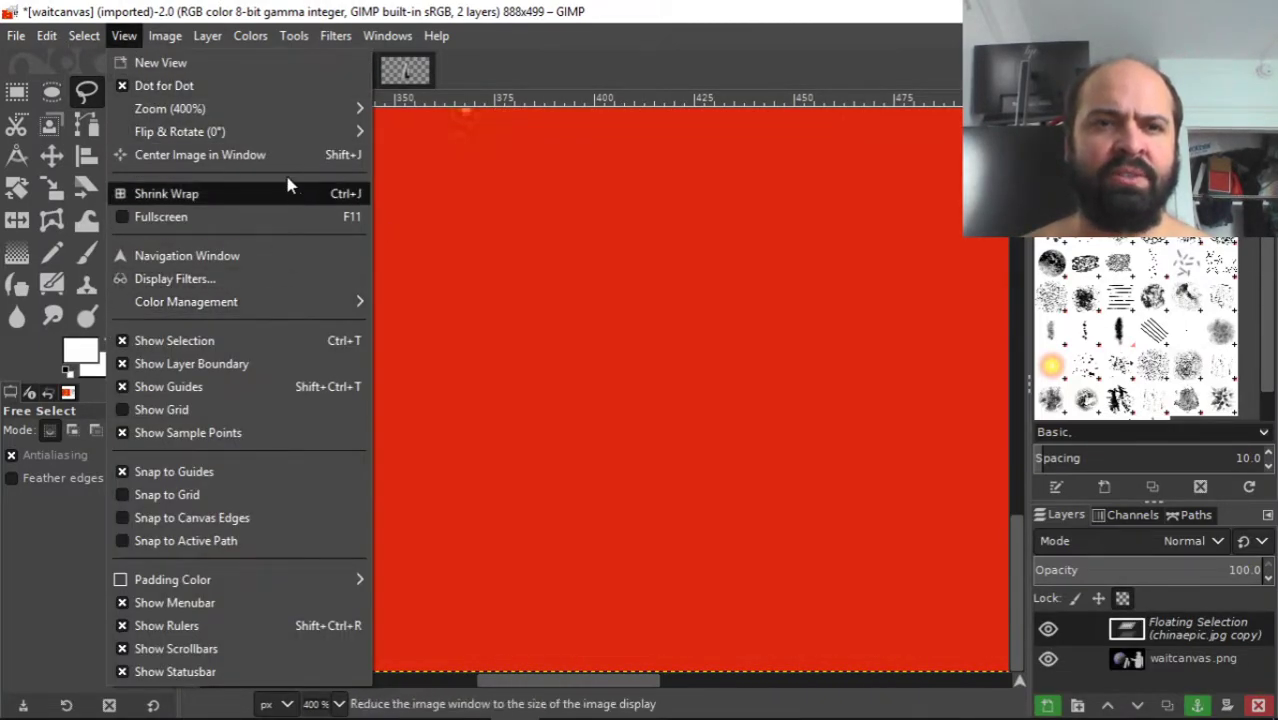
pyautogui.moveTo(286, 112)
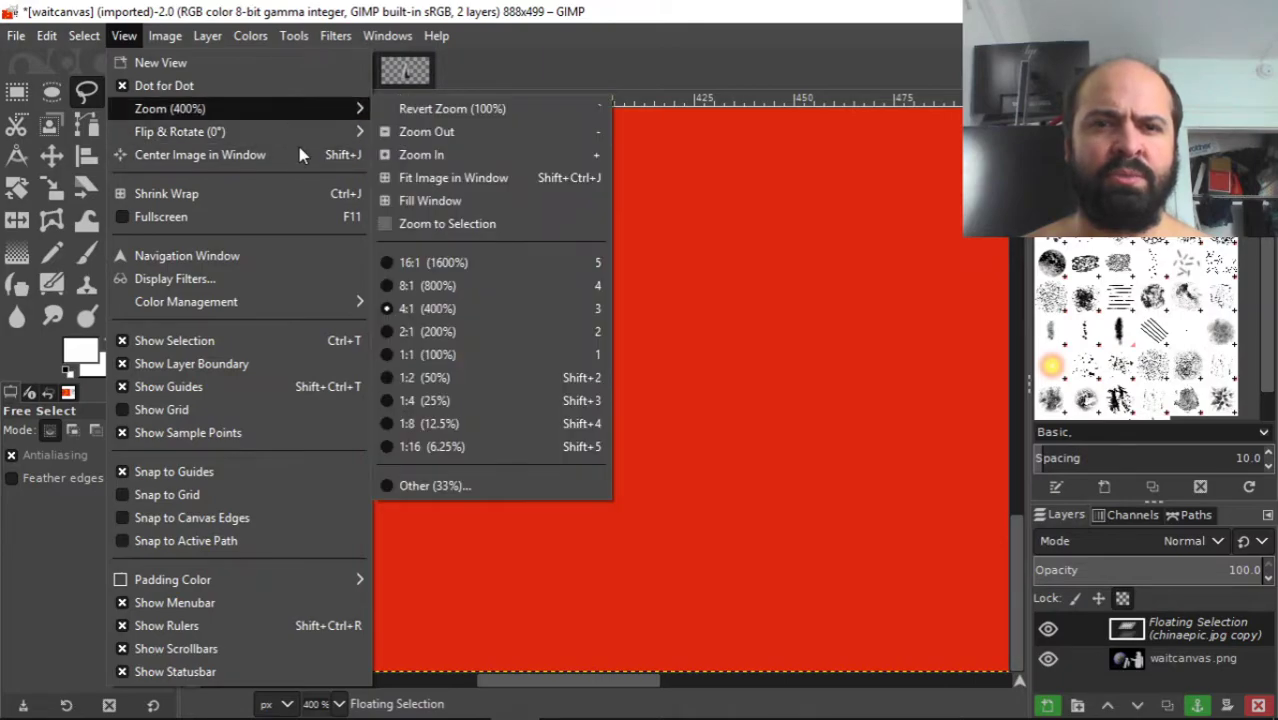
pyautogui.click(483, 352)
pyautogui.moveTo(485, 360); pyautogui.dragTo(408, 358)
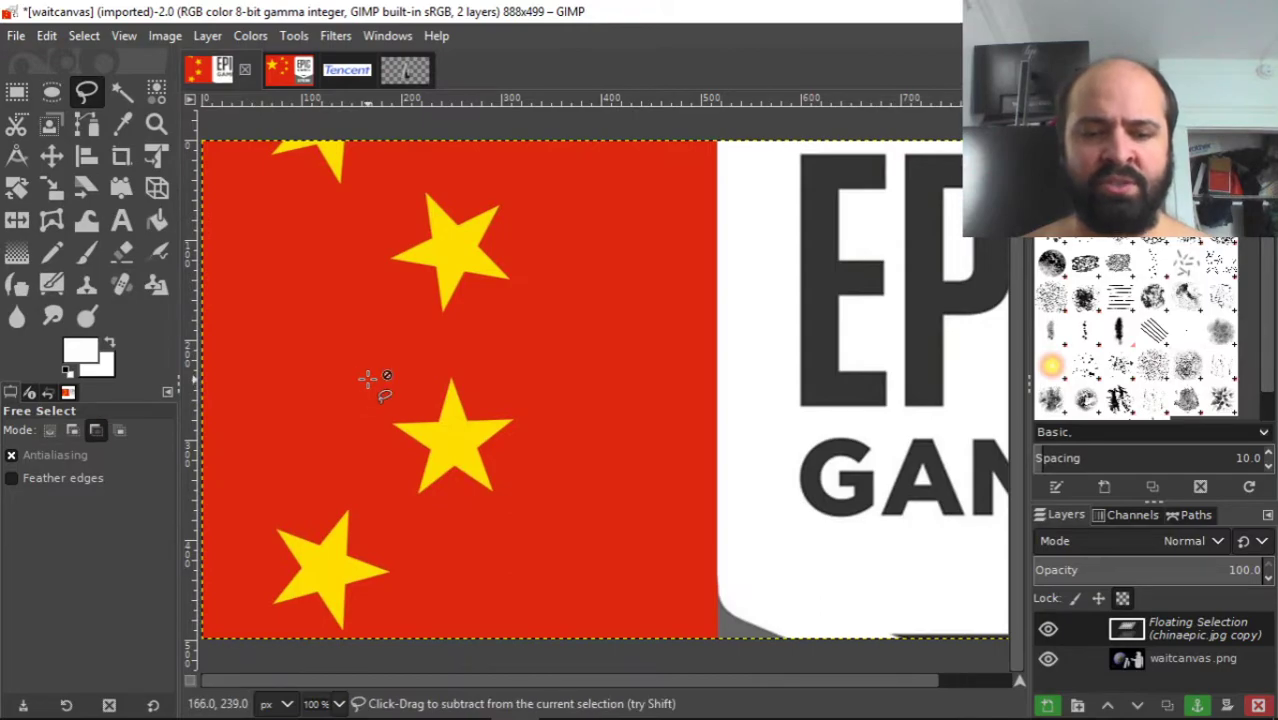
pyautogui.hotkey('ctrl', 'z')
pyautogui.hotkey('ctrl', 'z')
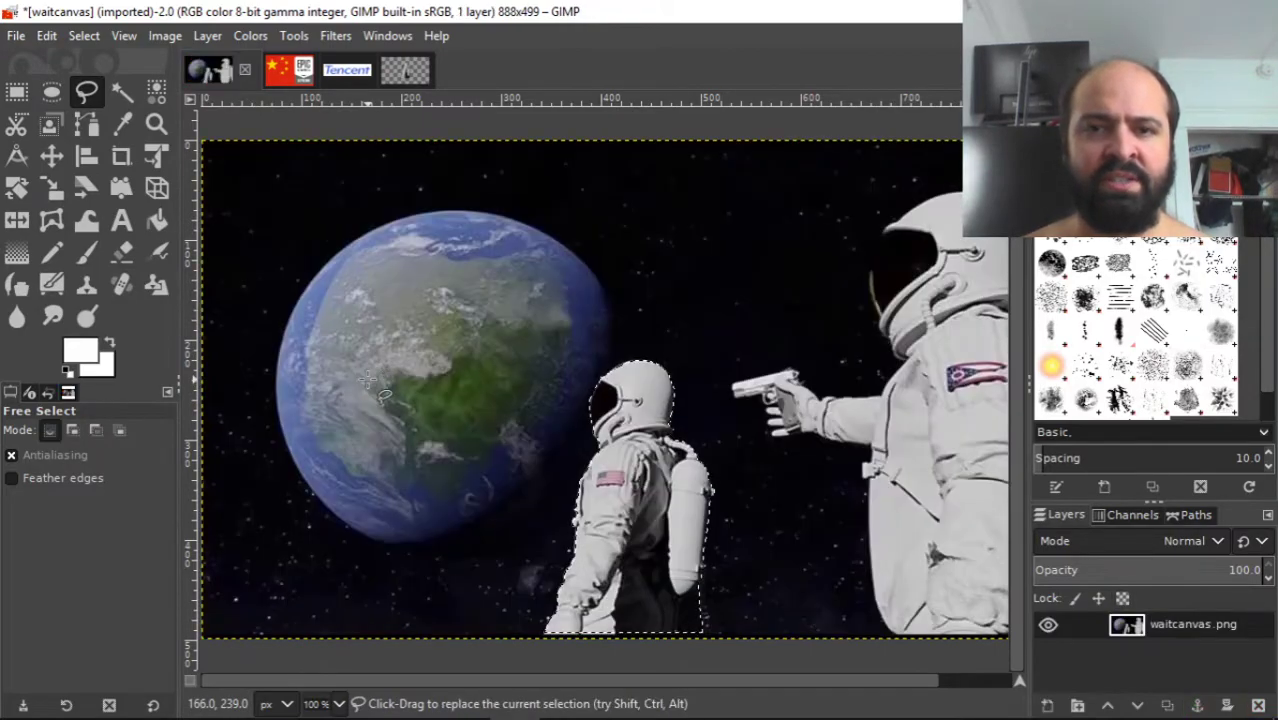
pyautogui.click(294, 73)
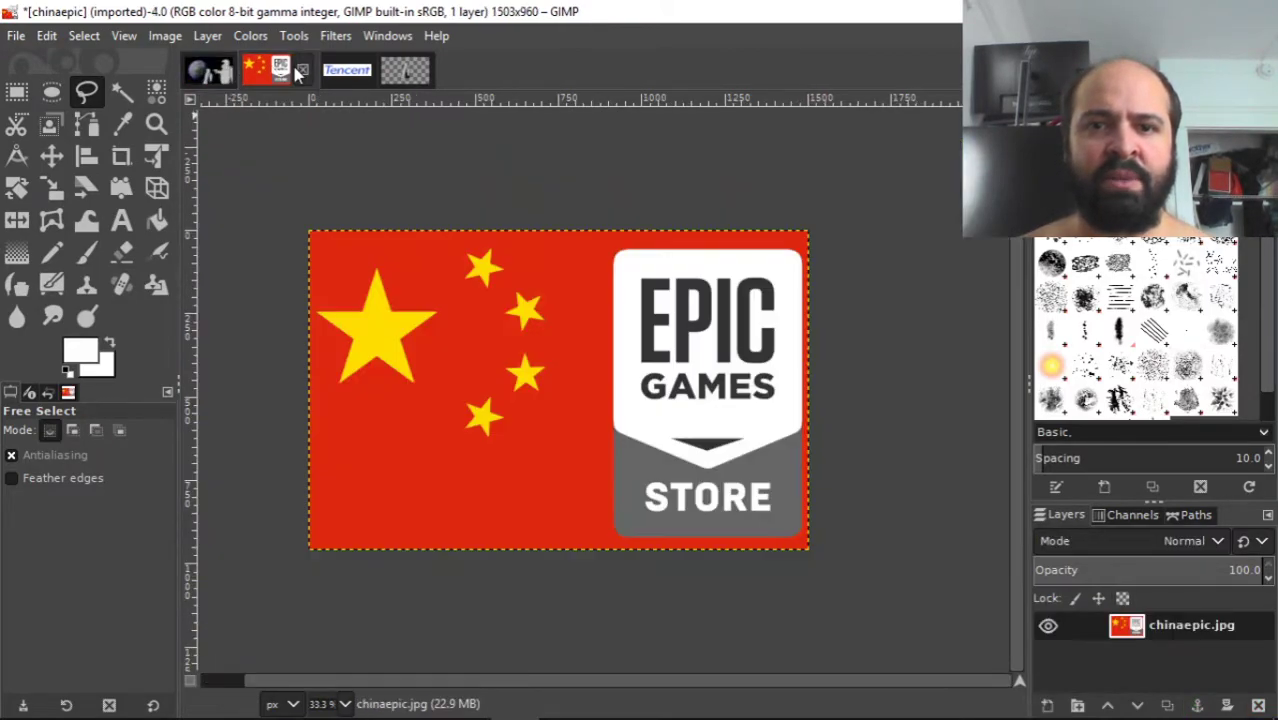
# - Scale the chinaepic image to 600 px wide (600×383)
pyautogui.click(124, 36)
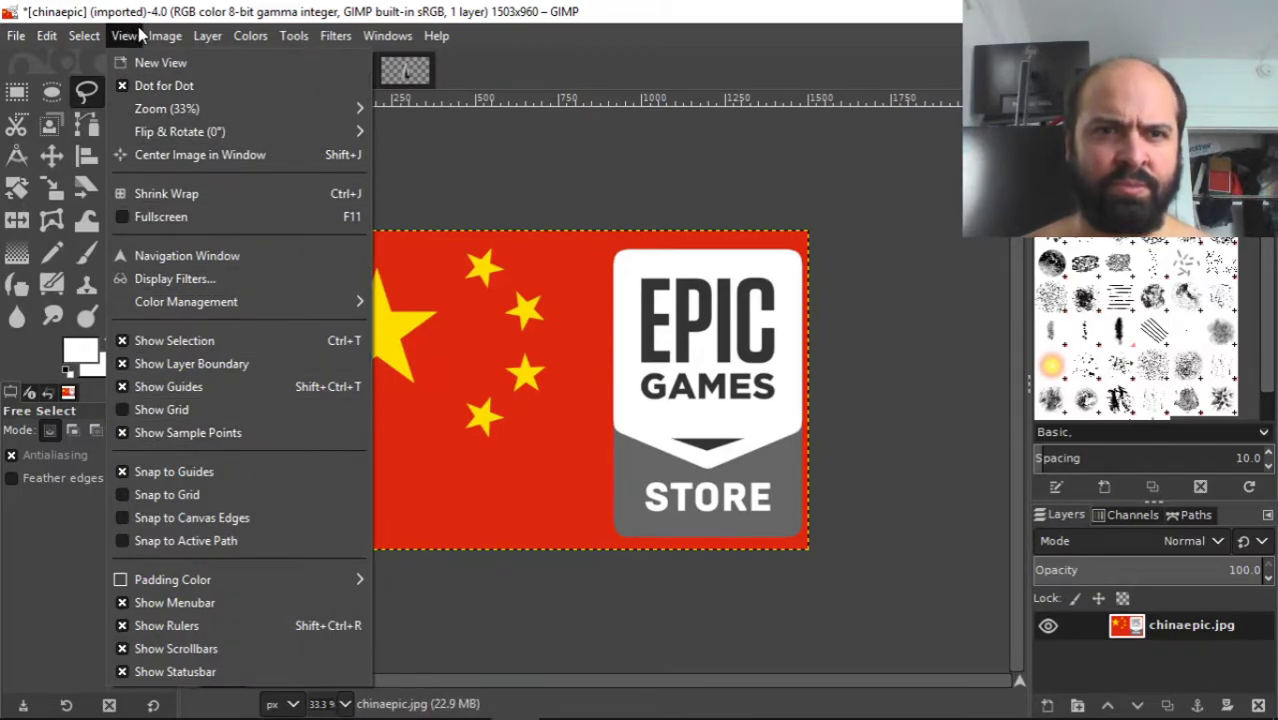
pyautogui.moveTo(157, 37)
pyautogui.click(207, 301)
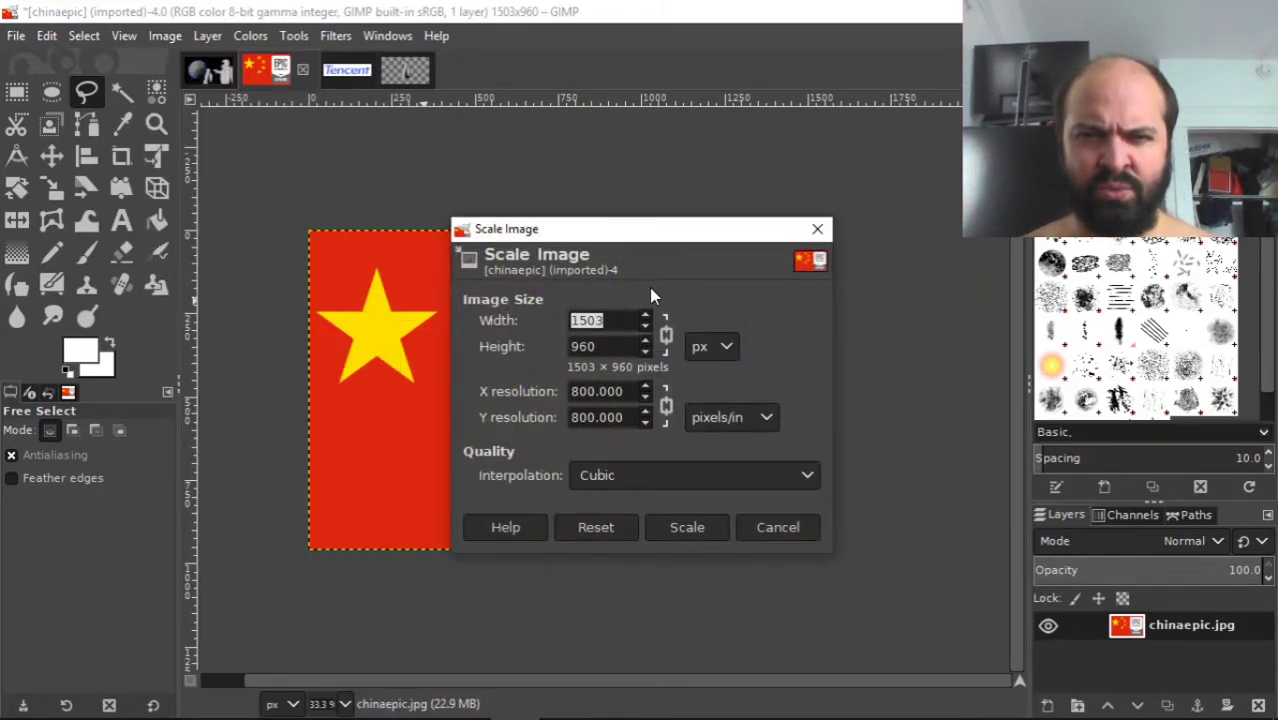
pyautogui.write('600')
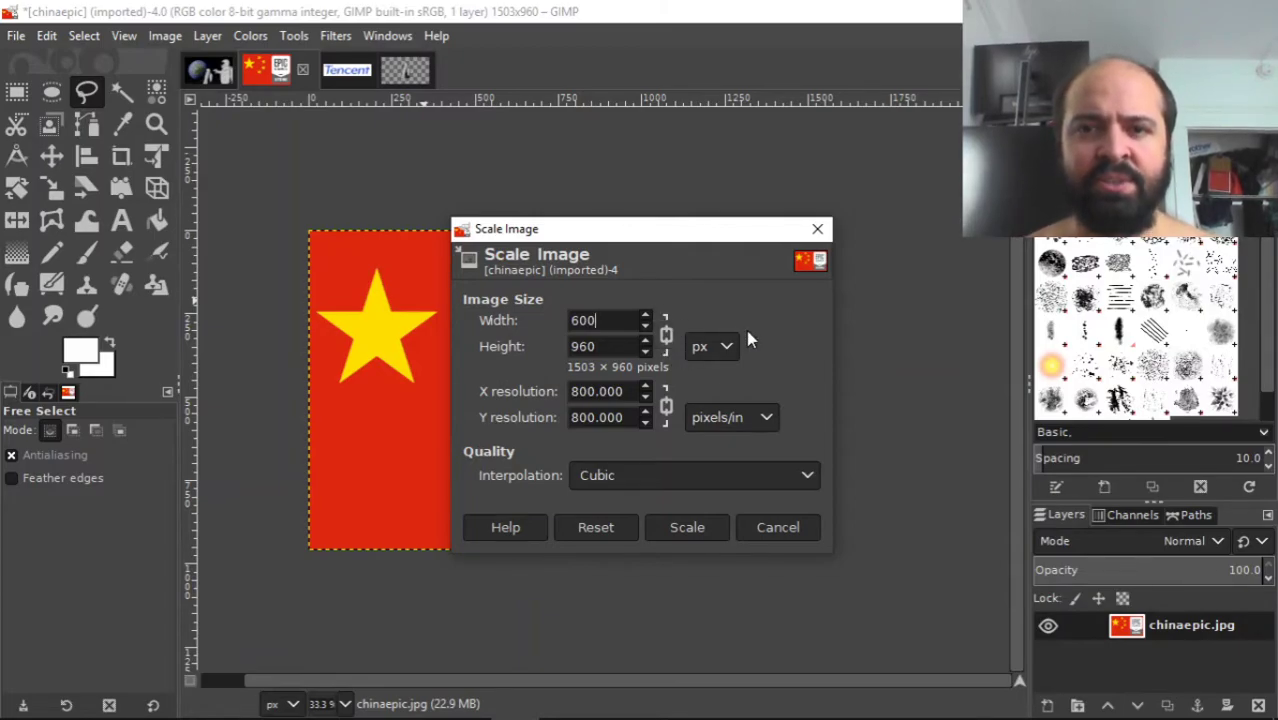
pyautogui.press('Return')
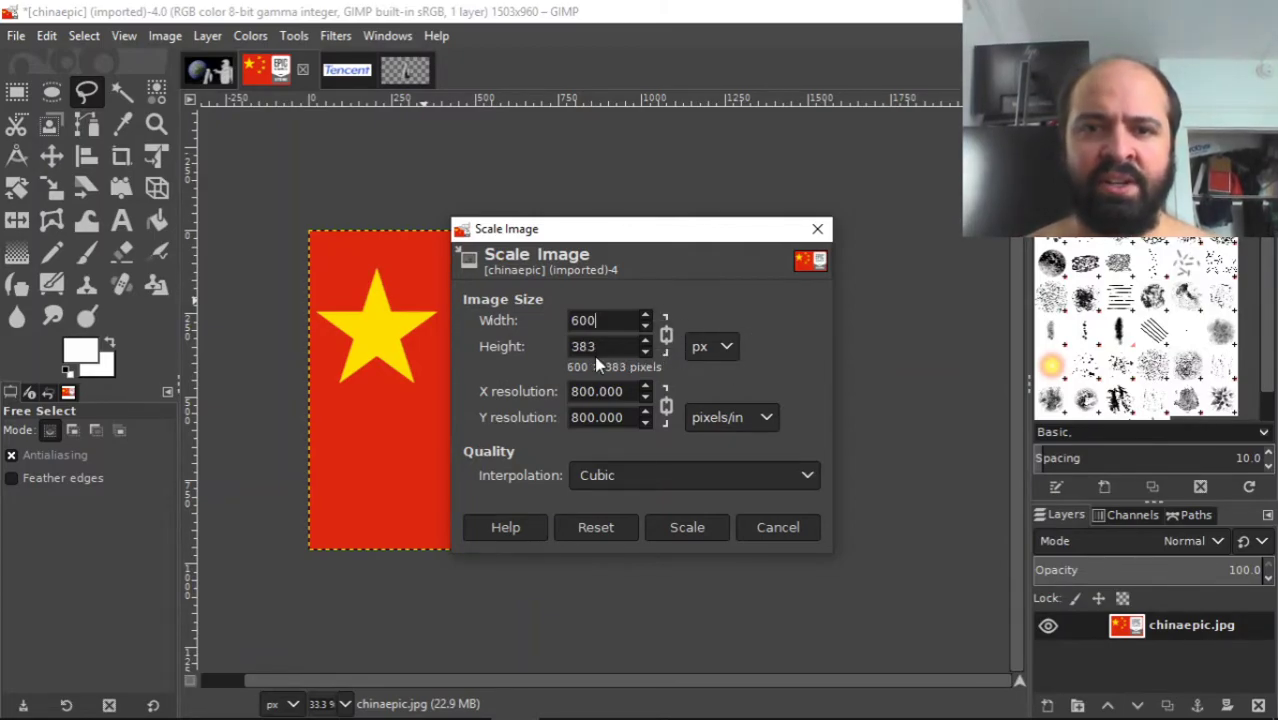
pyautogui.click(686, 527)
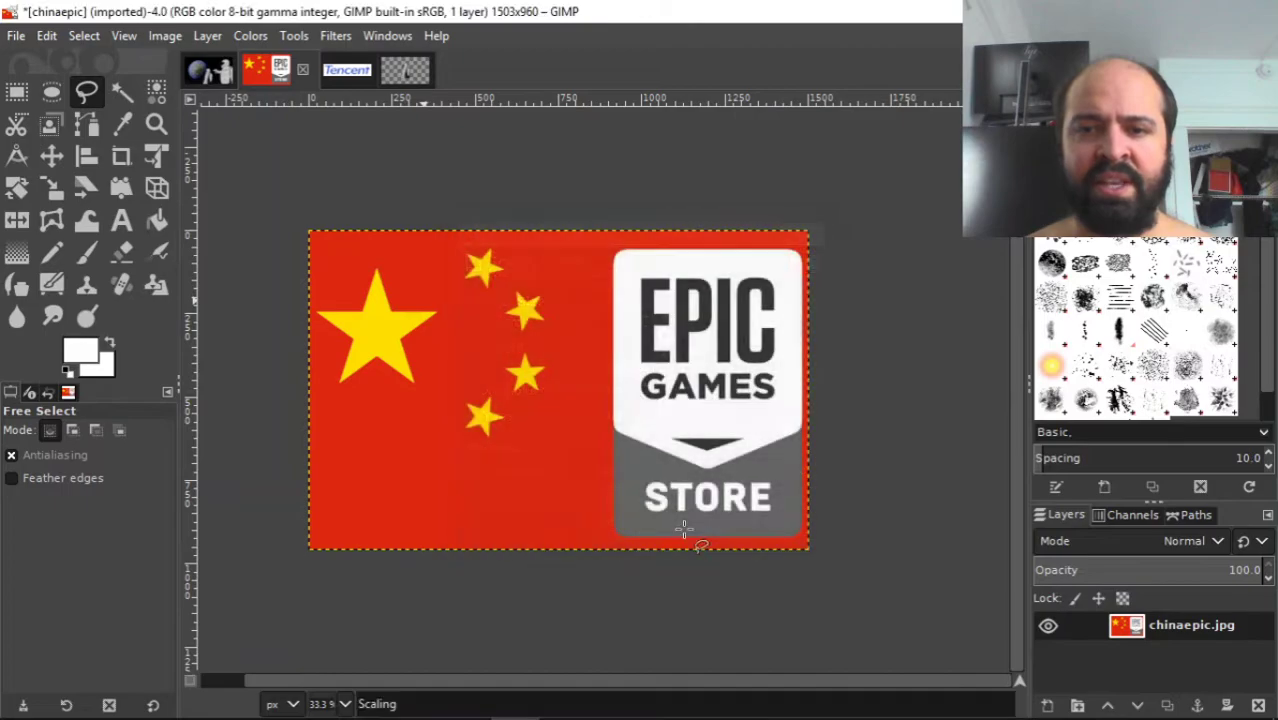
# - Trial-paste the 600×383 flag onto the astronaut scene, move it, then undo the move and paste
pyautogui.hotkey('ctrl', 'c')
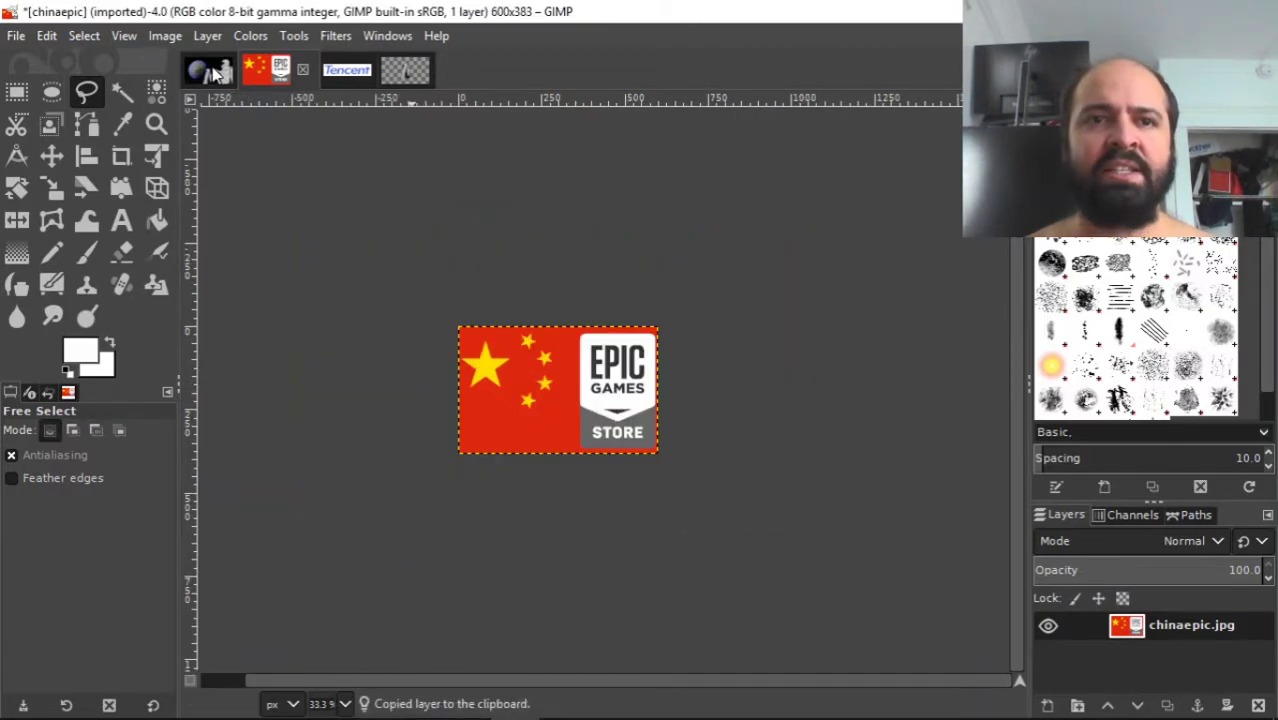
pyautogui.click(210, 71)
pyautogui.hotkey('ctrl', 'v')
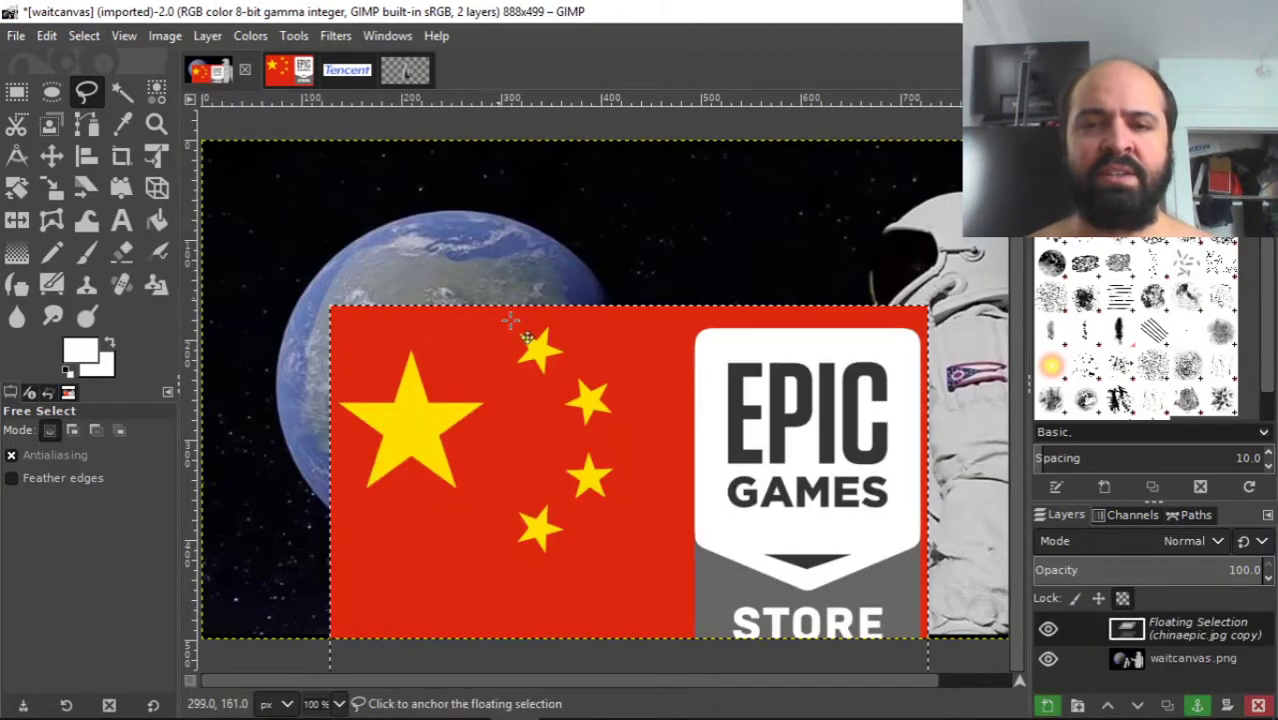
pyautogui.moveTo(516, 331); pyautogui.dragTo(462, 245)
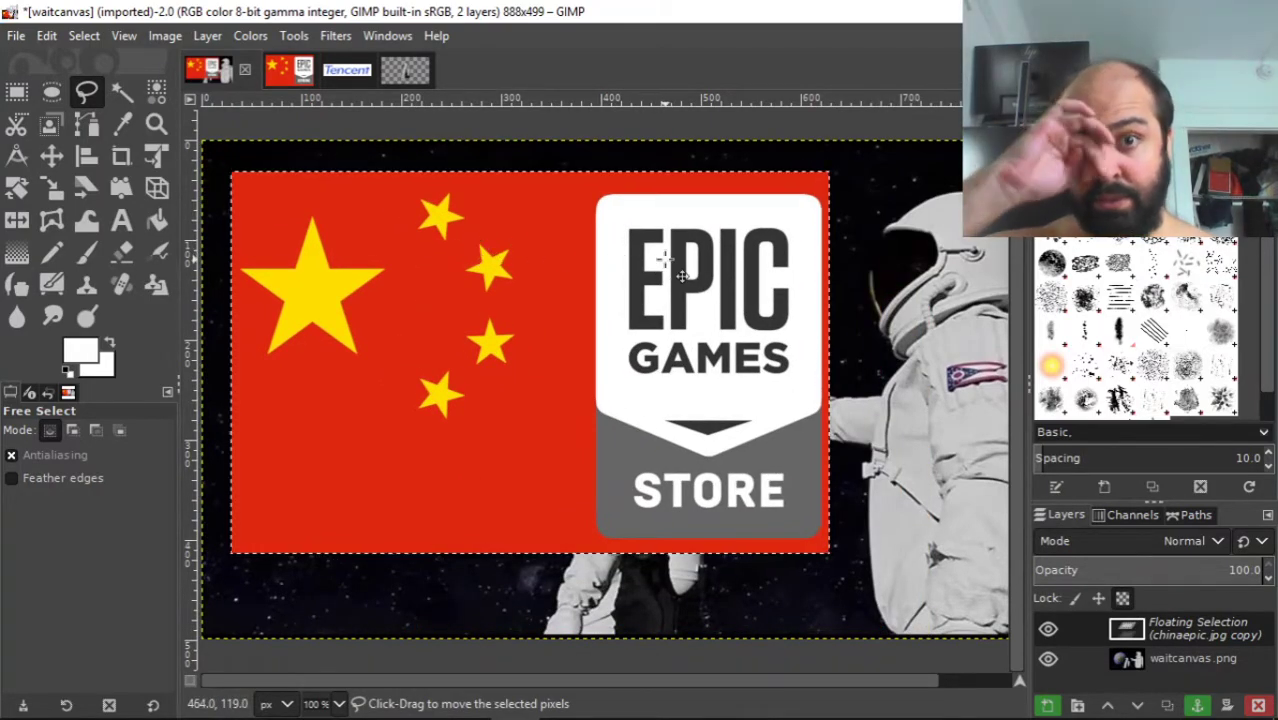
pyautogui.hotkey('ctrl', 'z')
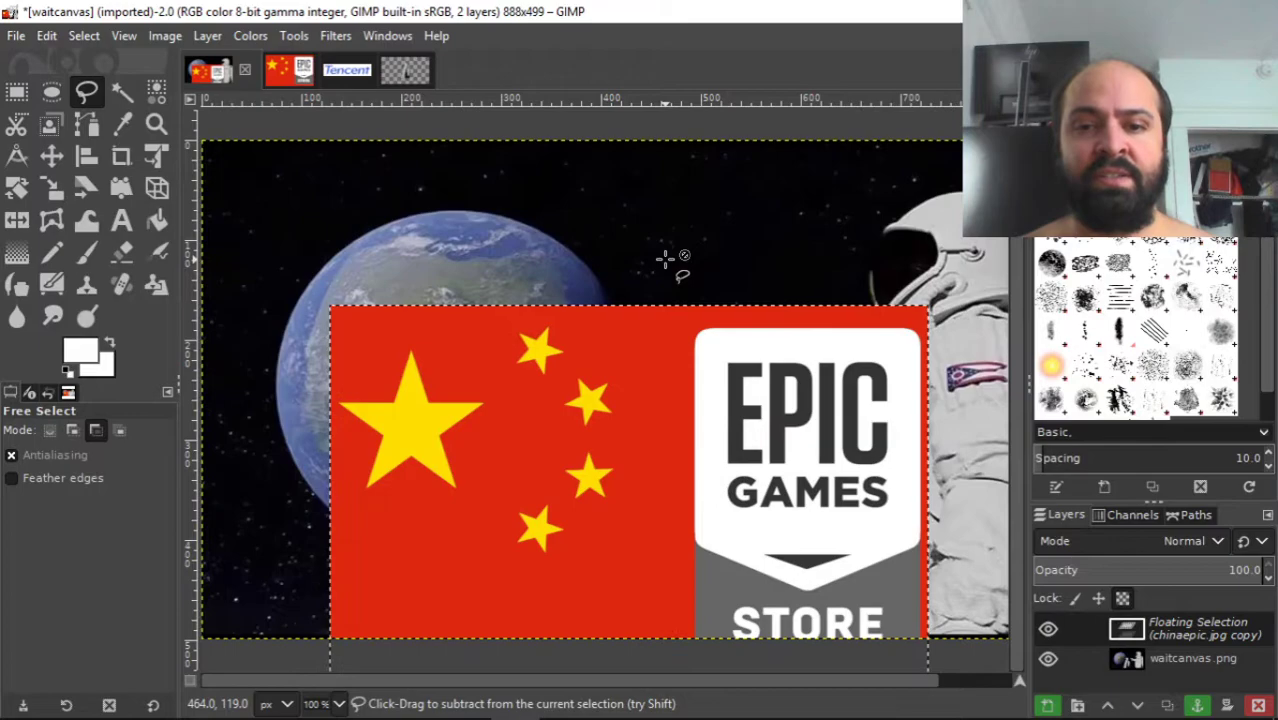
pyautogui.hotkey('ctrl', 'z')
# - Undo the 600 px rescale and scale the flag image to 400×255 instead
pyautogui.click(293, 78)
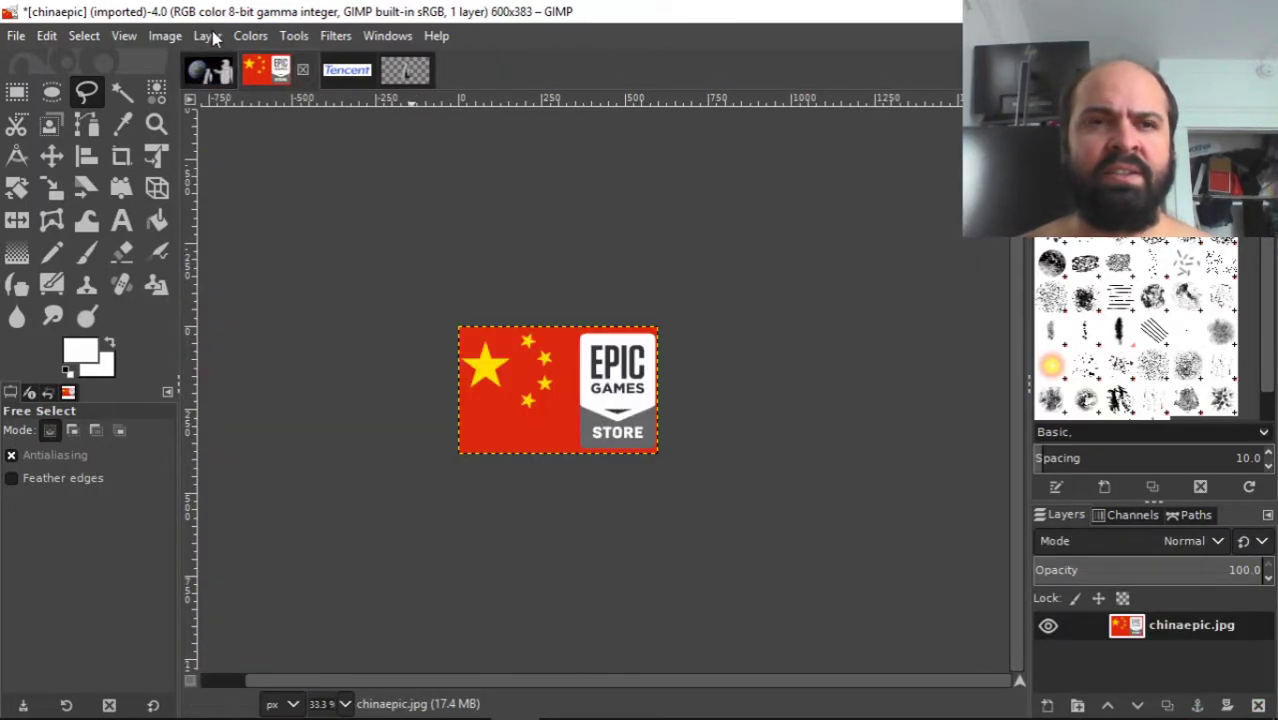
pyautogui.hotkey('ctrl', 'z')
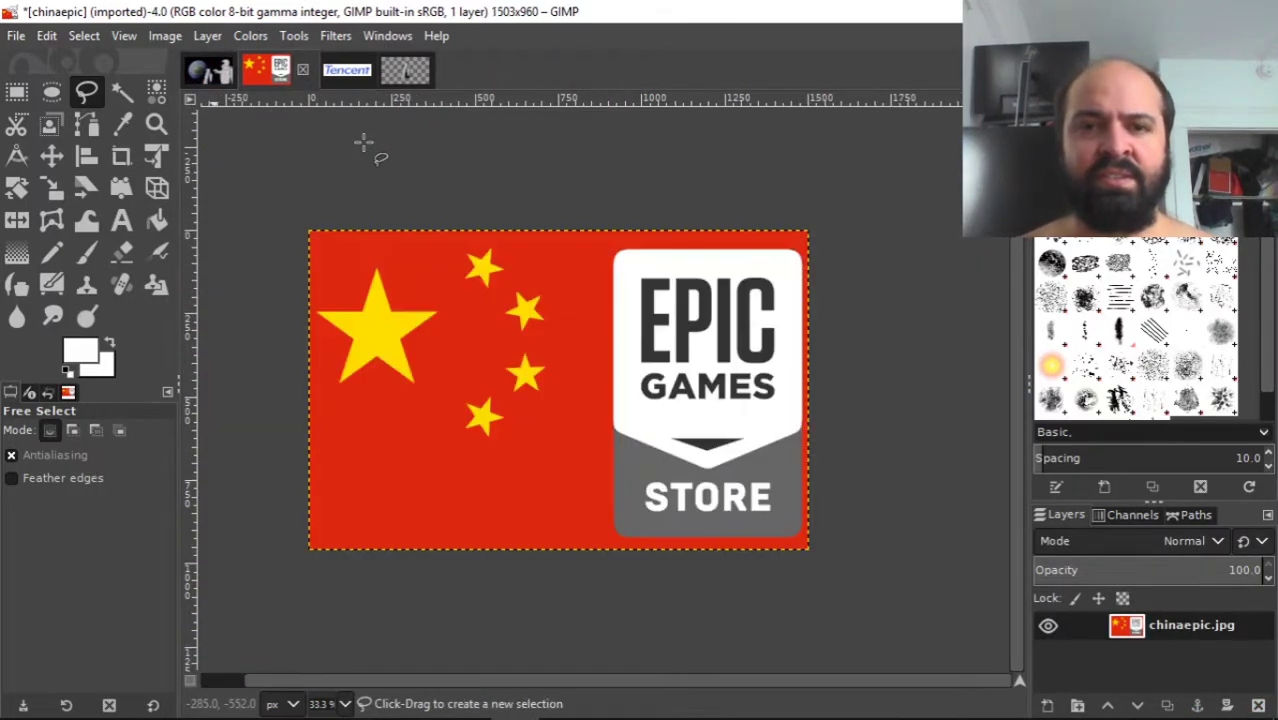
pyautogui.click(163, 35)
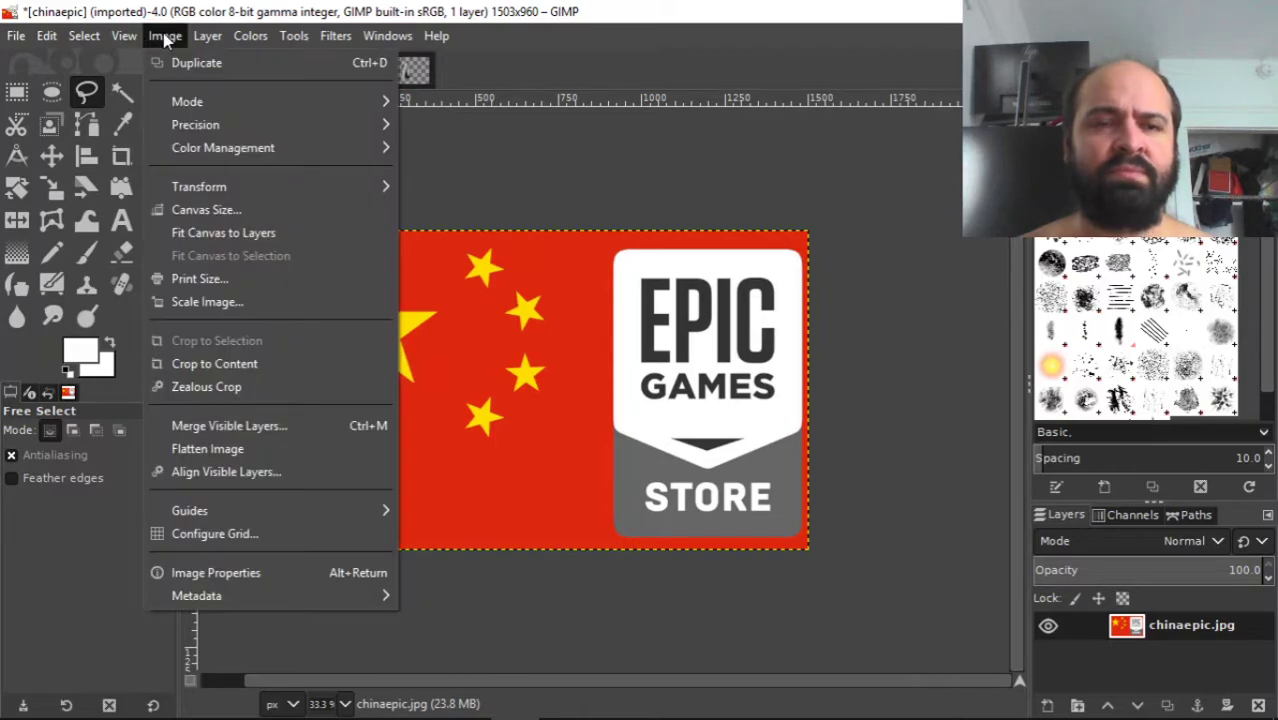
pyautogui.click(250, 302)
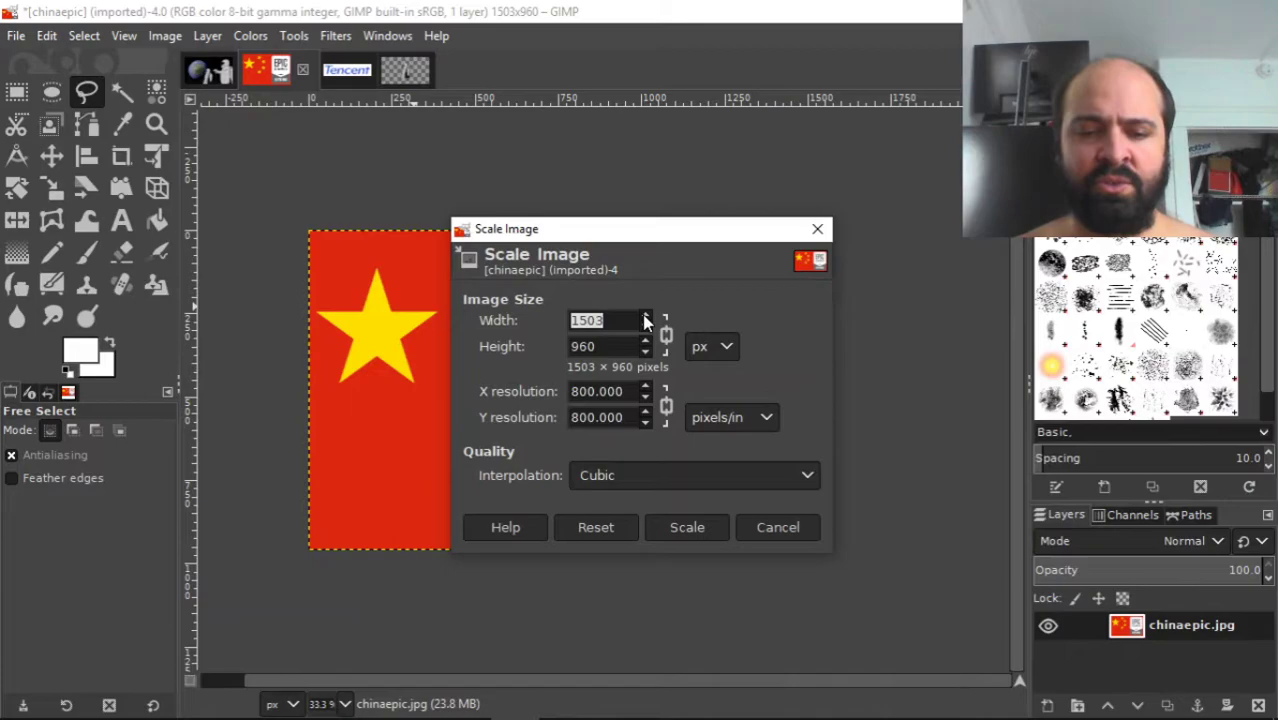
pyautogui.press('Return')
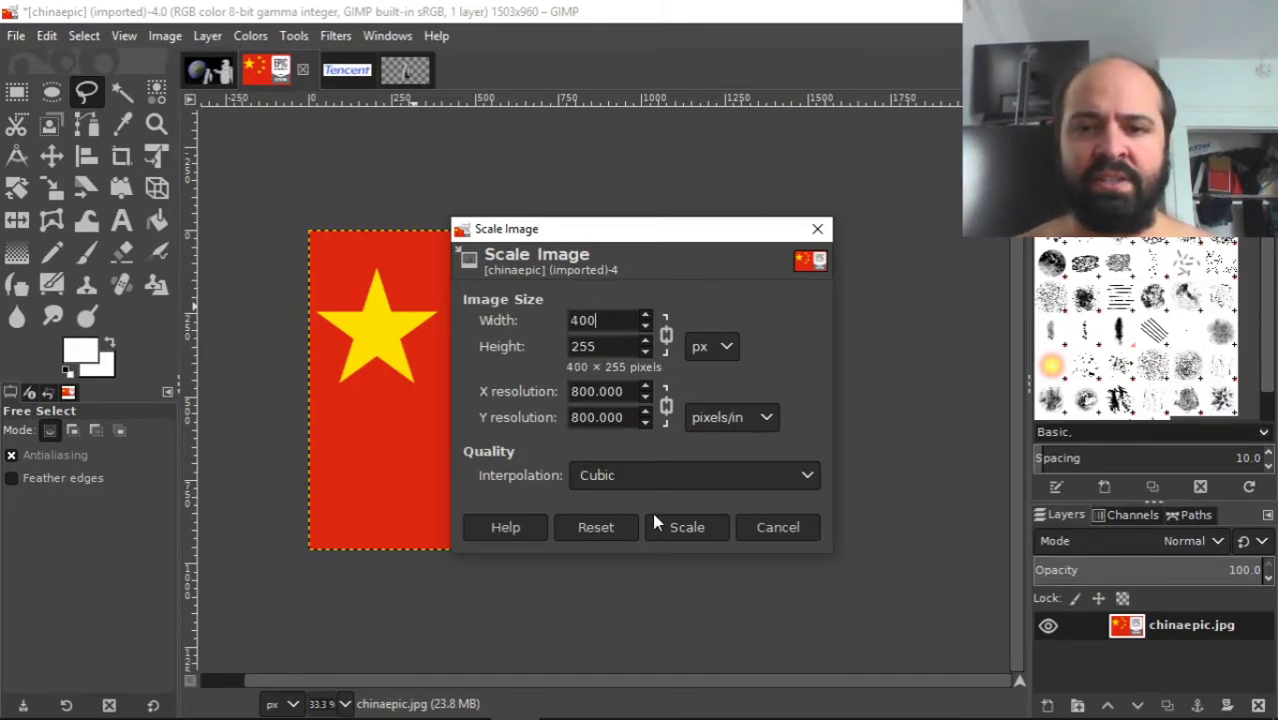
pyautogui.click(655, 527)
# - Paste the 400×255 flag over the Earth in waitcanvas, undo it, and return to chinaepic
pyautogui.hotkey('ctrl', 'c')
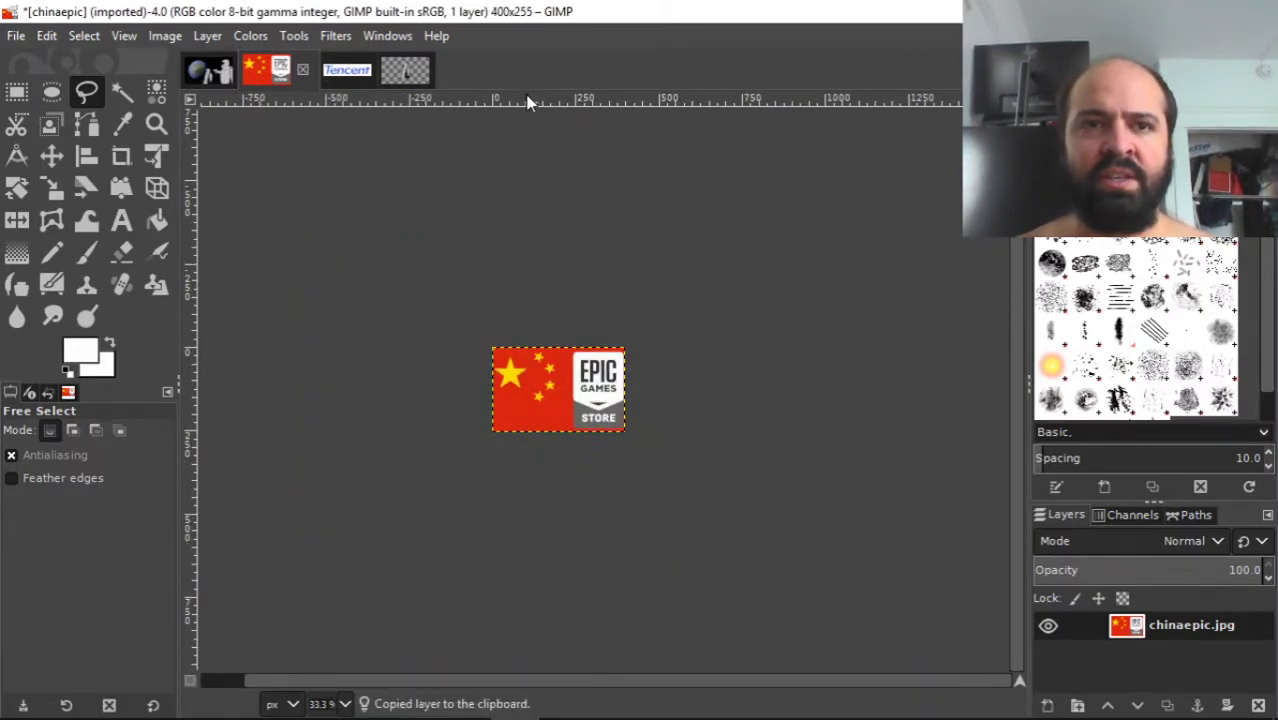
pyautogui.click(209, 73)
pyautogui.hotkey('ctrl', 'v')
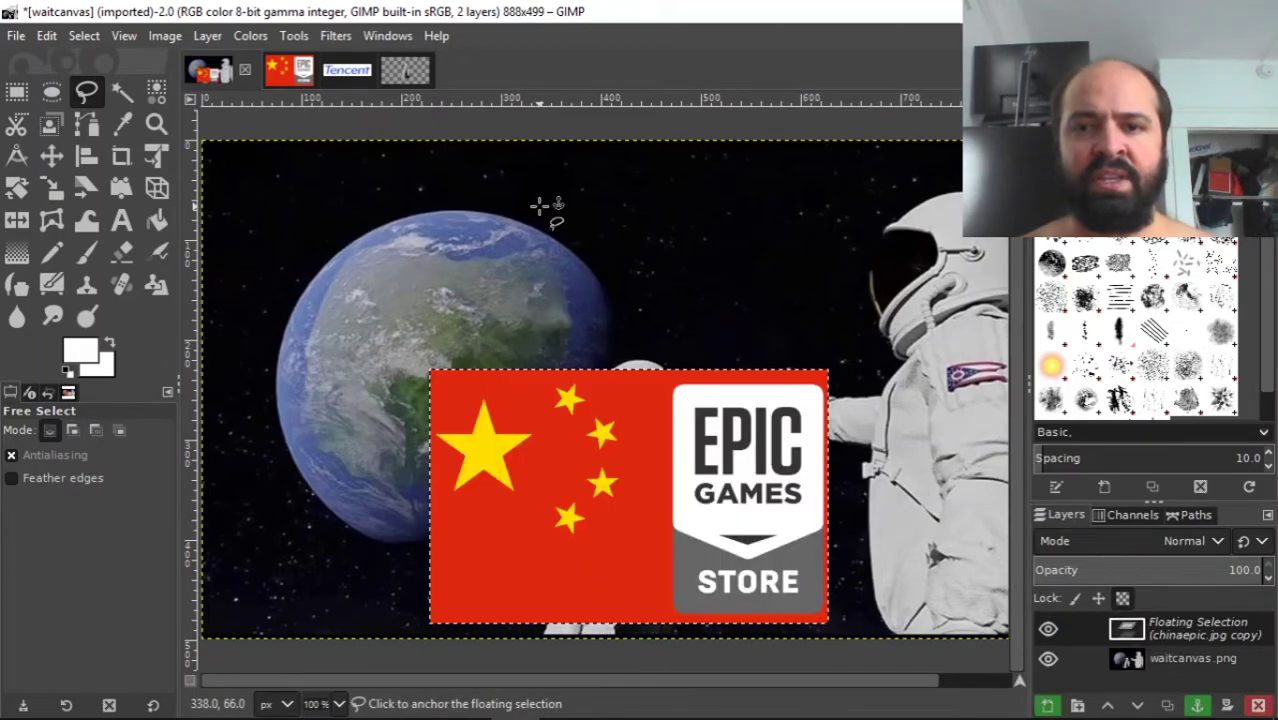
pyautogui.moveTo(584, 393); pyautogui.dragTo(387, 297)
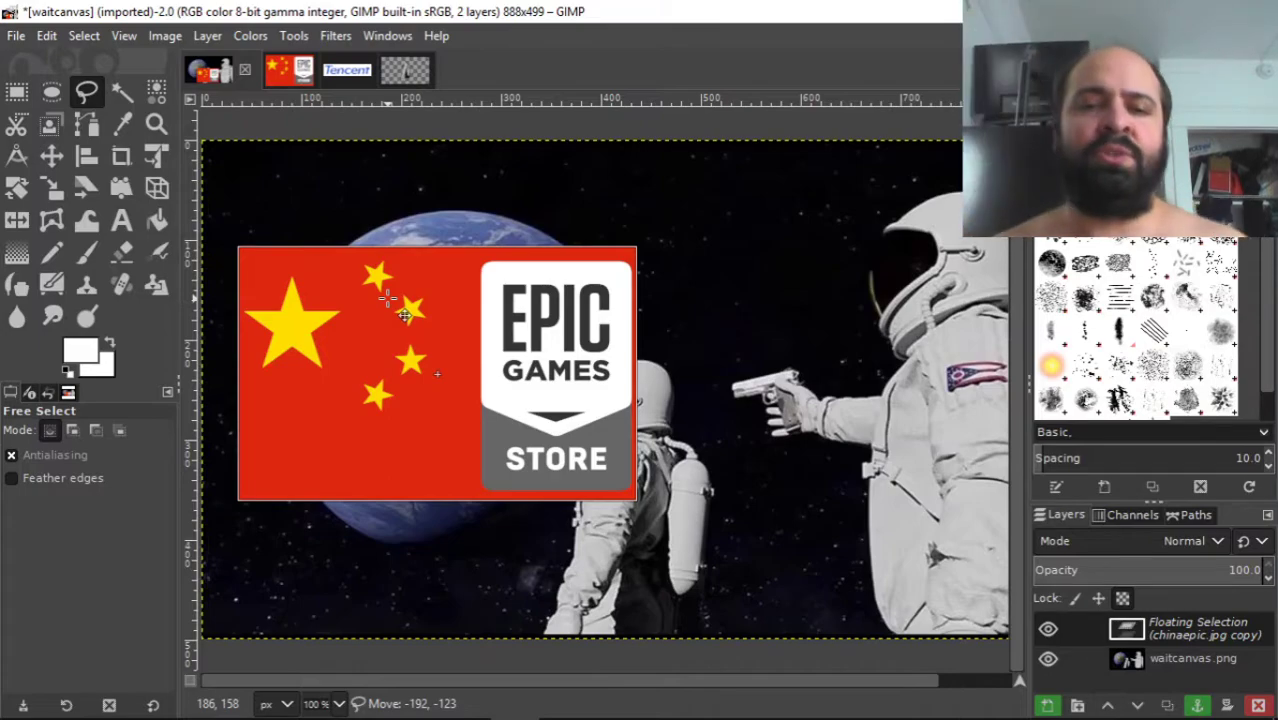
pyautogui.hotkey('ctrl', 'z')
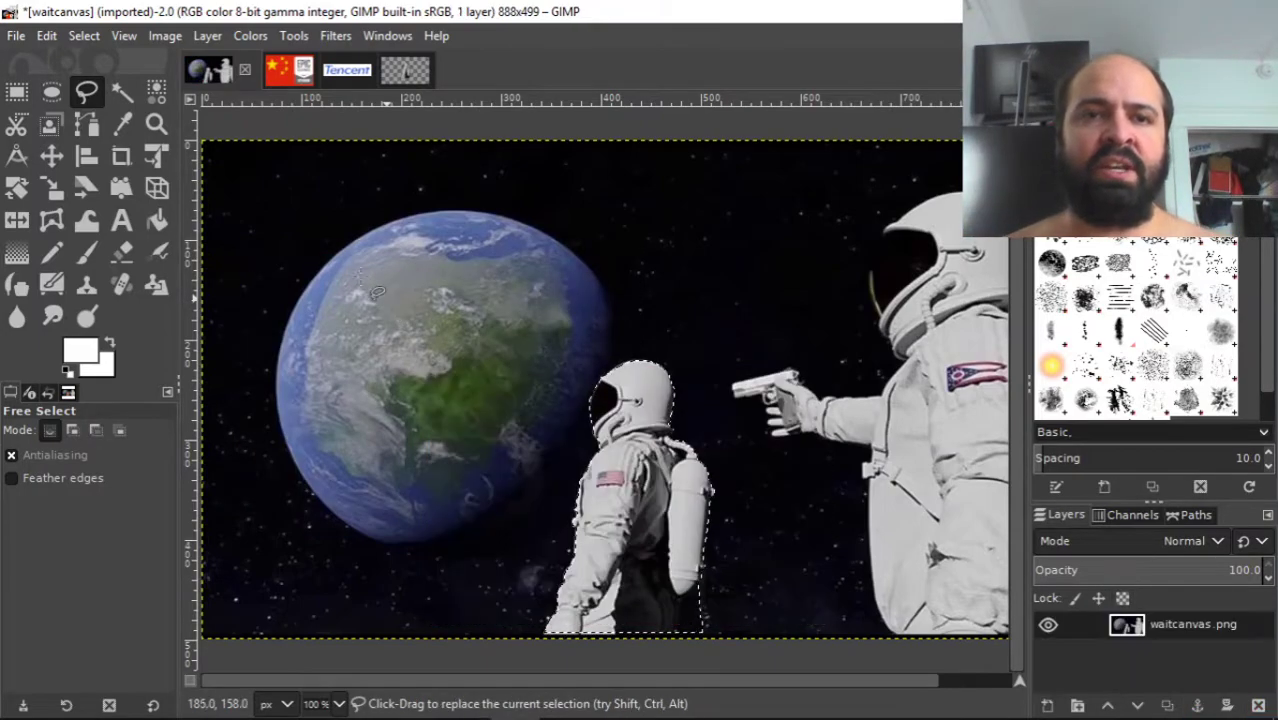
pyautogui.click(297, 78)
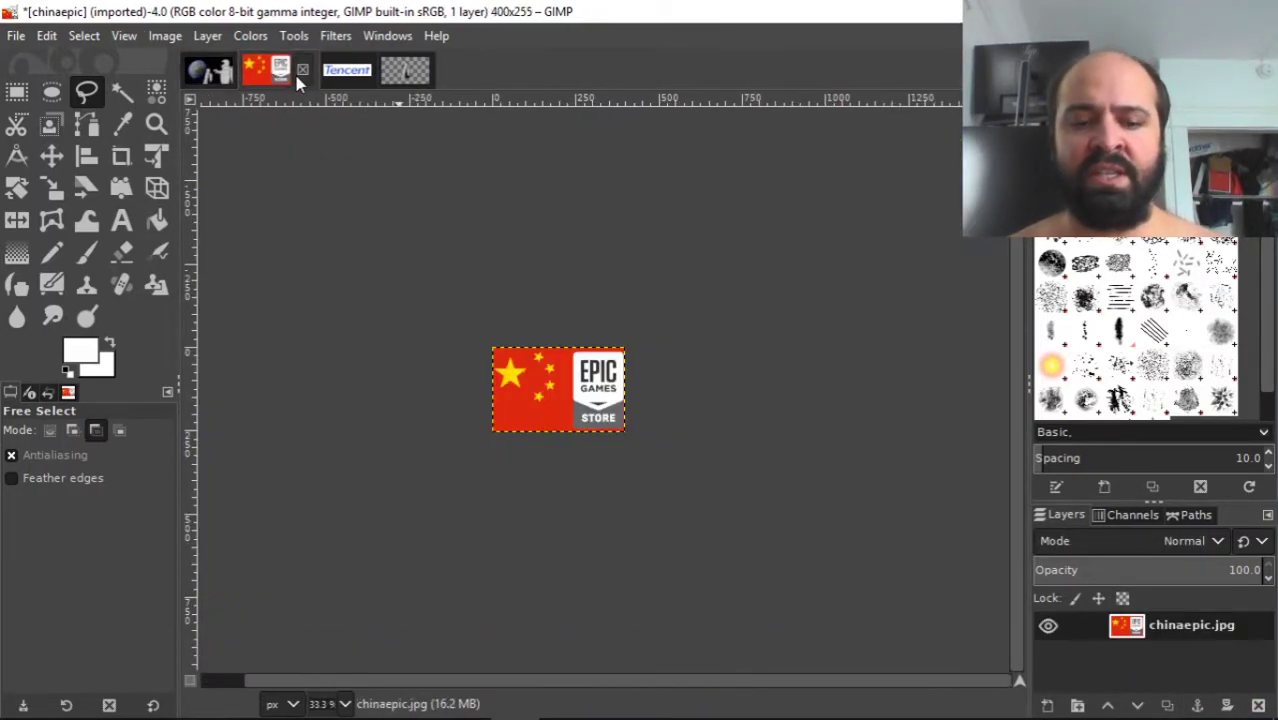
# - Undo the 400 px shrink and rescale the flag image to 500×319
pyautogui.hotkey('ctrl', 'z')
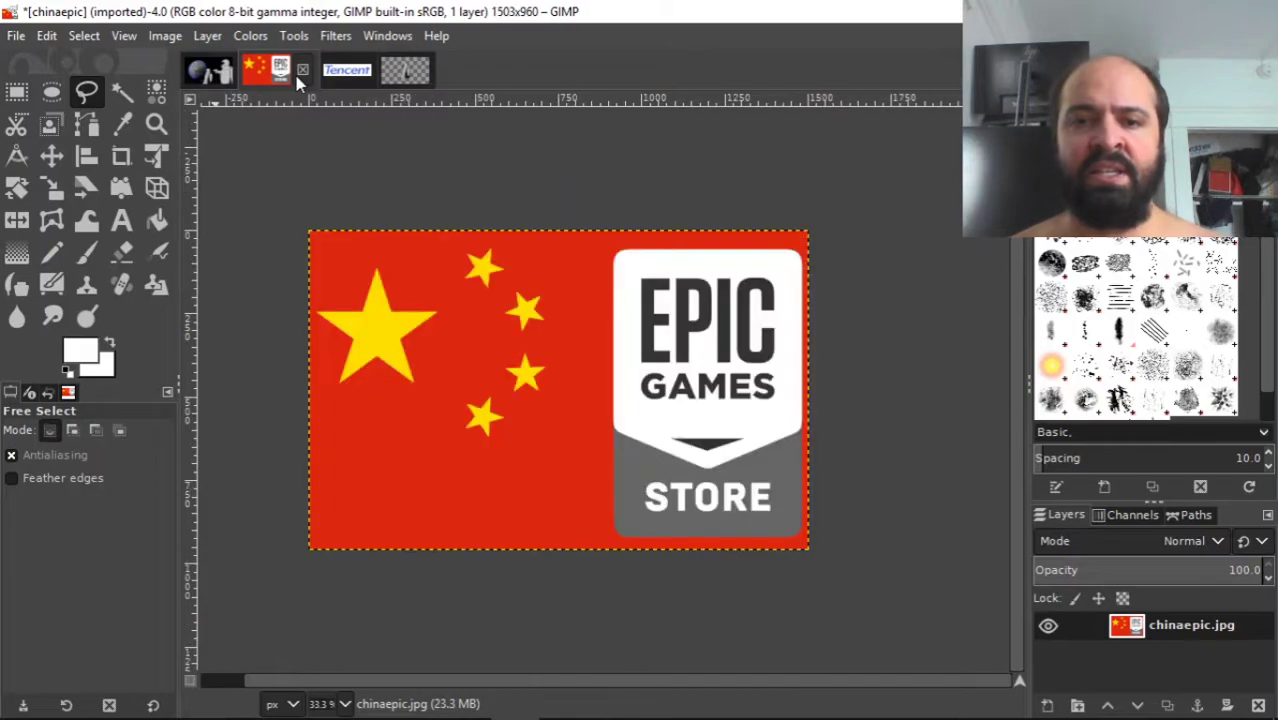
pyautogui.click(121, 37)
pyautogui.moveTo(155, 36)
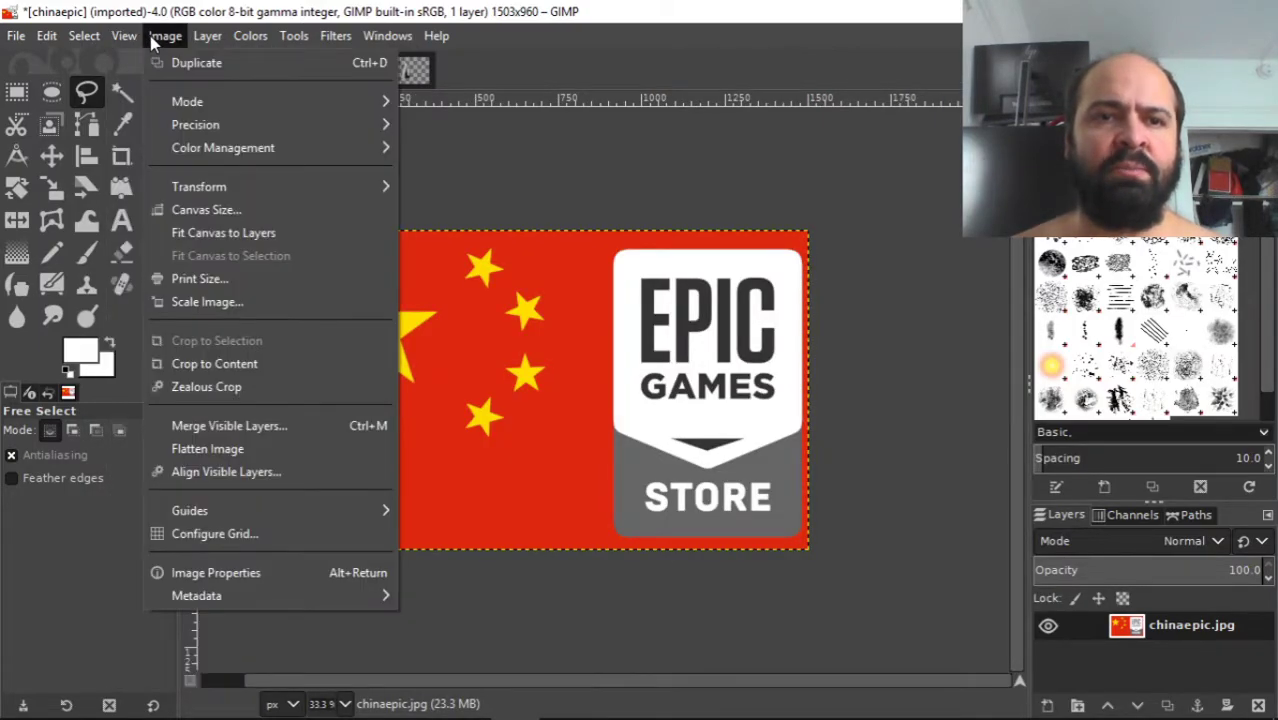
pyautogui.click(206, 301)
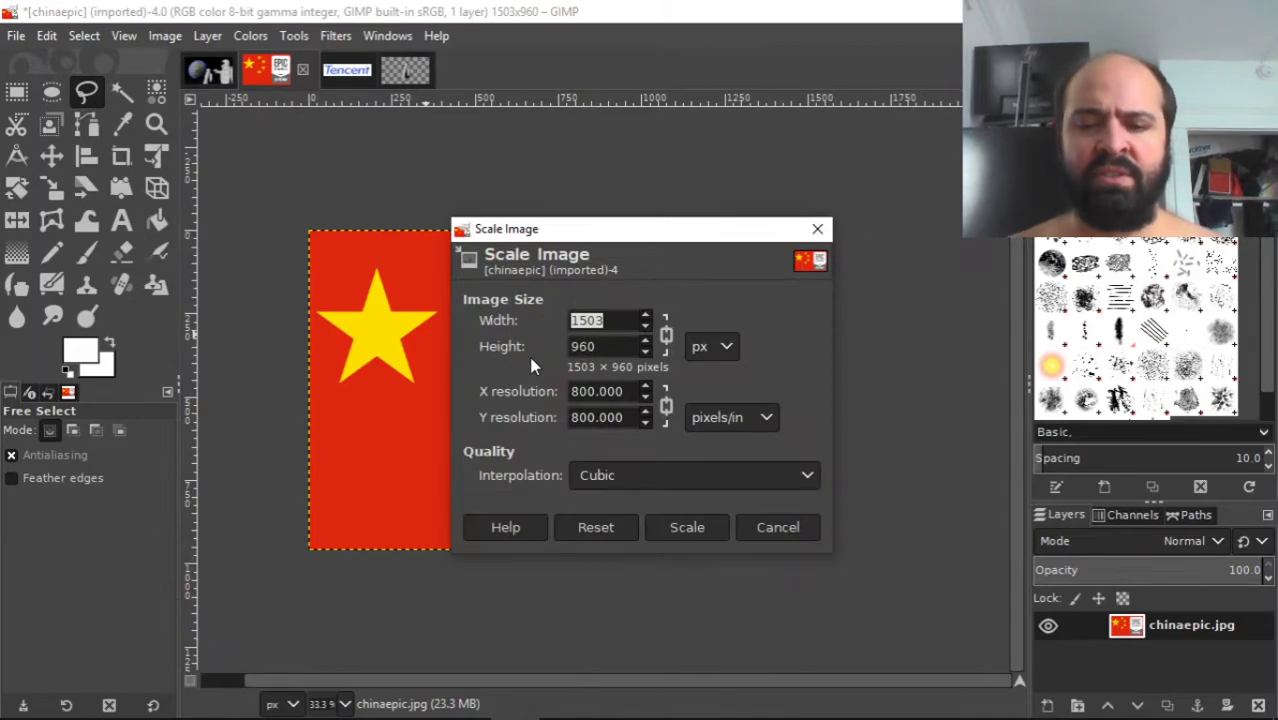
pyautogui.write('500')
pyautogui.press('Tab')
pyautogui.click(673, 530)
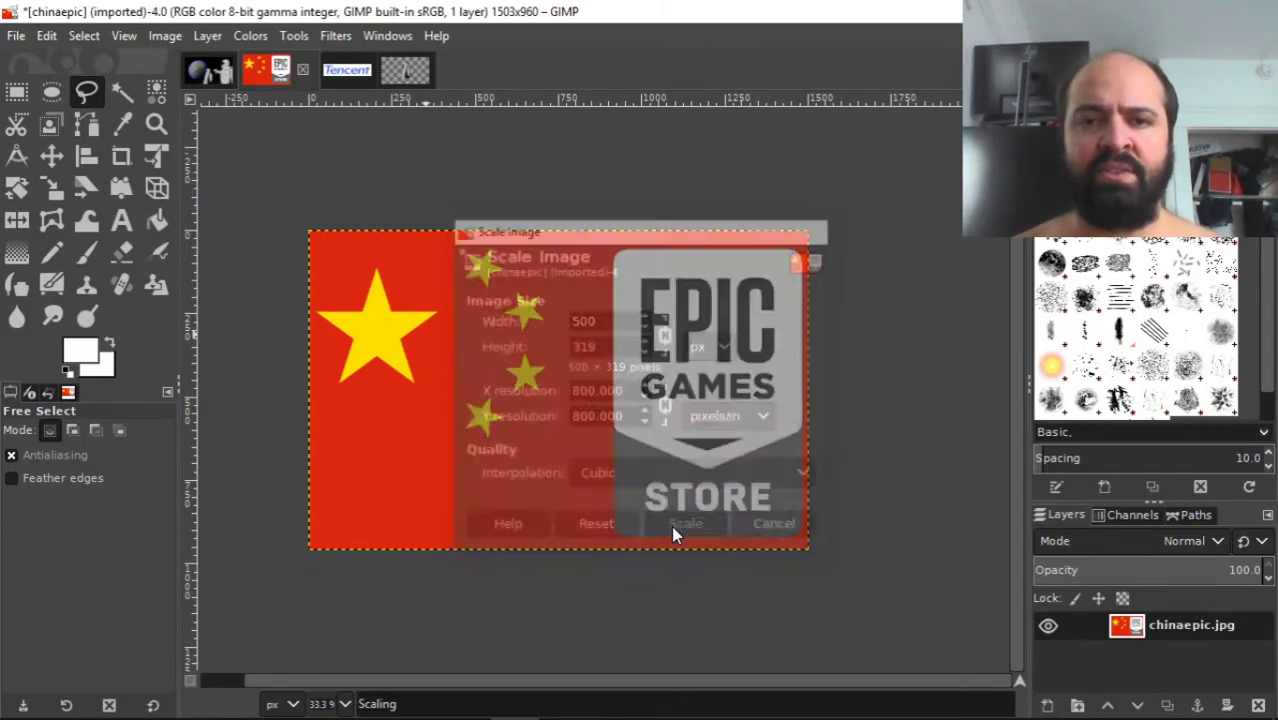
# - Paste the 500×319 flag onto the astronaut picture and move it over the Earth
pyautogui.hotkey('ctrl', 'c')
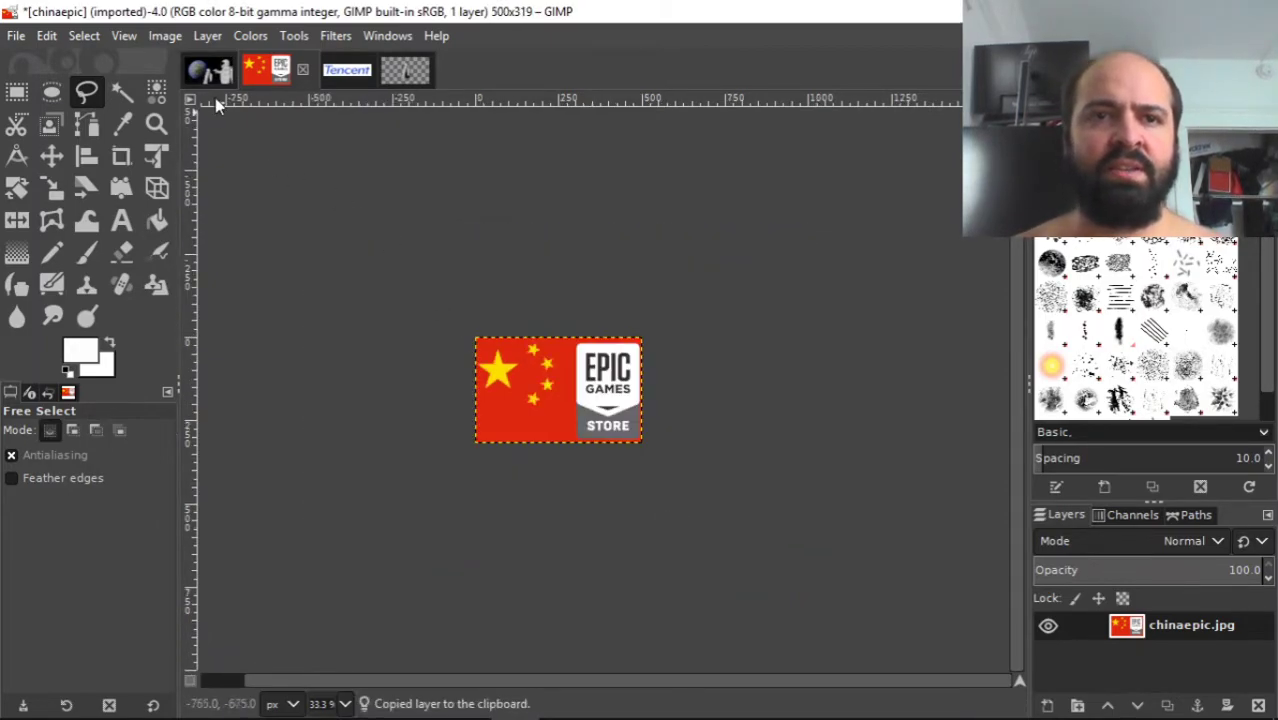
pyautogui.click(209, 74)
pyautogui.hotkey('ctrl', 'v')
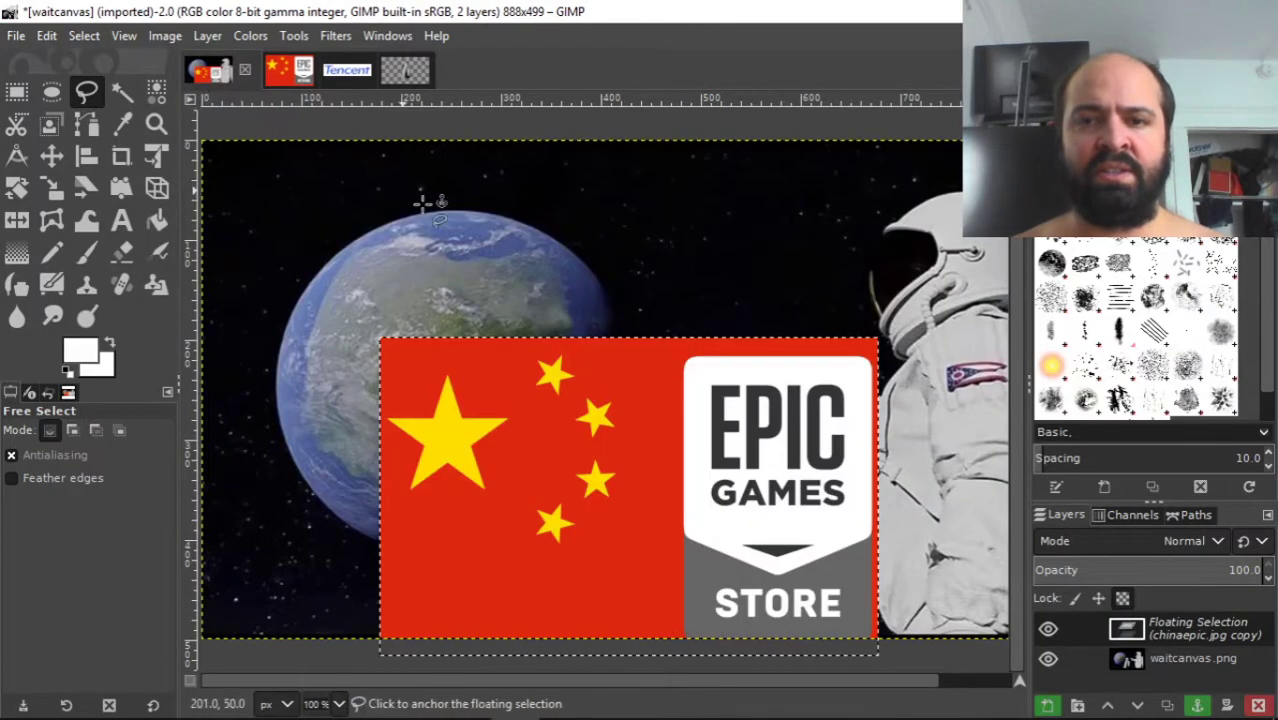
pyautogui.moveTo(525, 446); pyautogui.dragTo(359, 324)
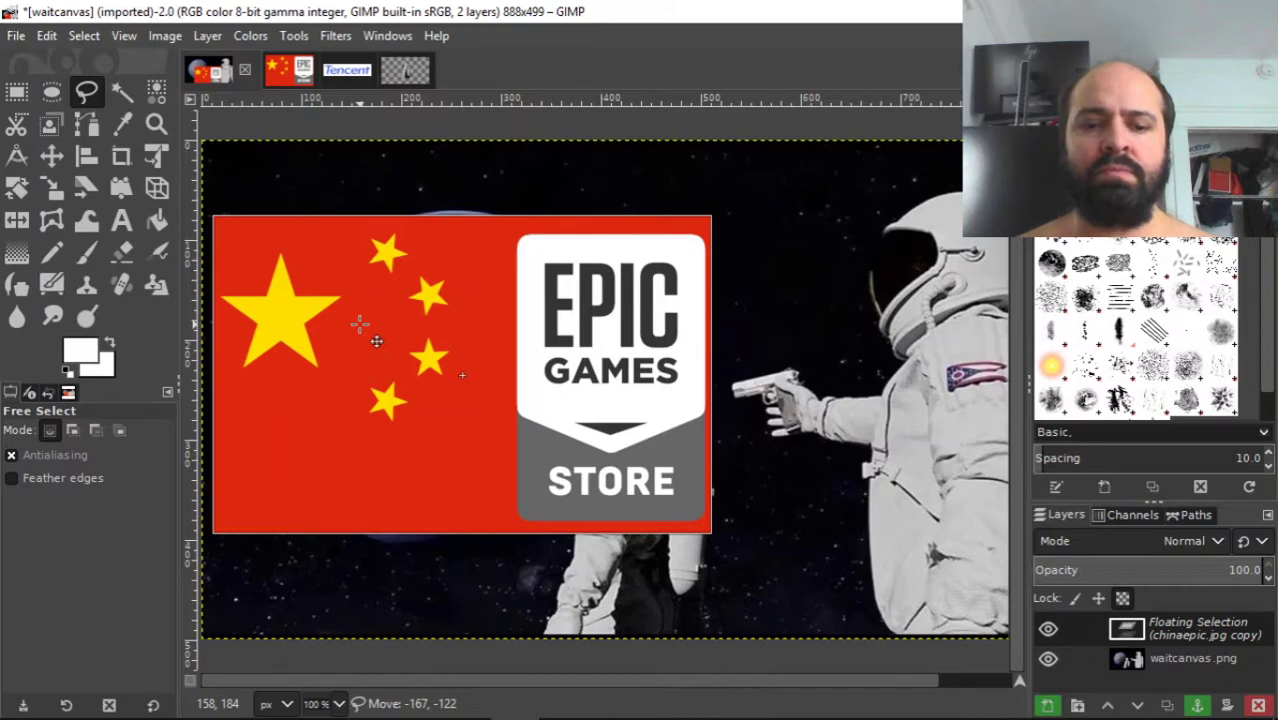
# - Undo the pasted flag in GIMP and navigate Firefox tabs back to the image search results
pyautogui.hotkey('ctrl', 'z')
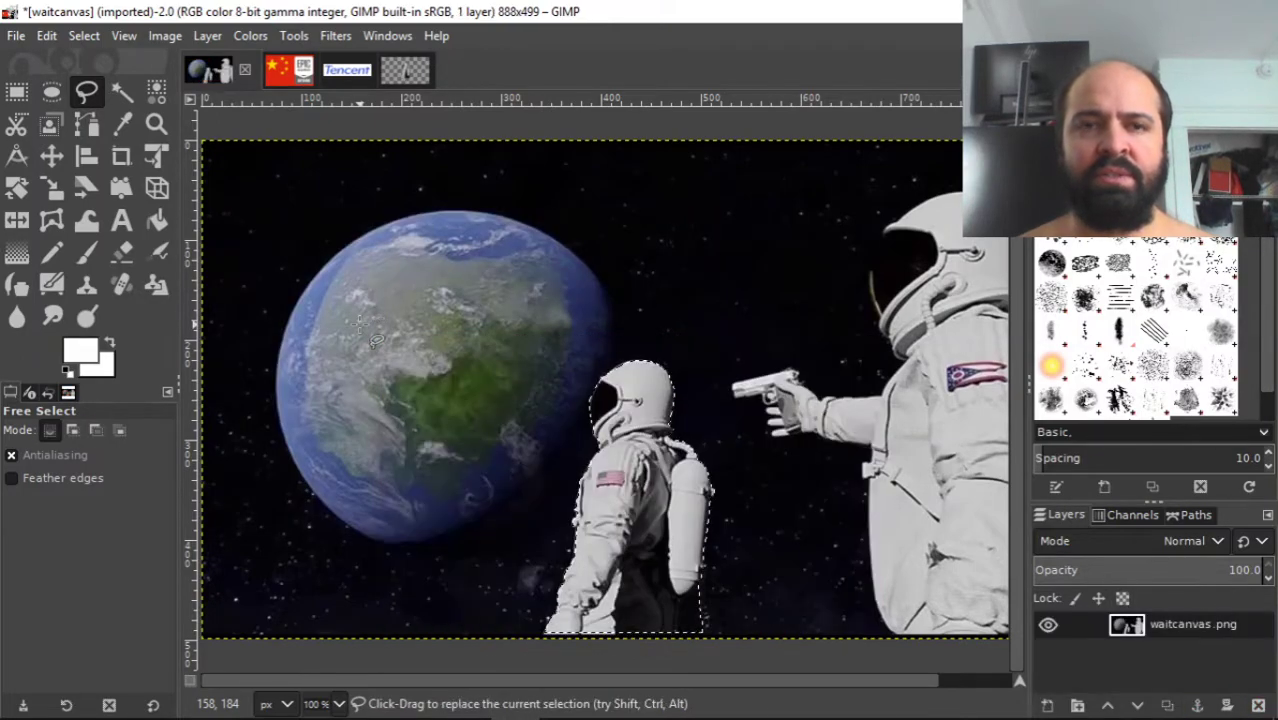
pyautogui.click(368, 712)
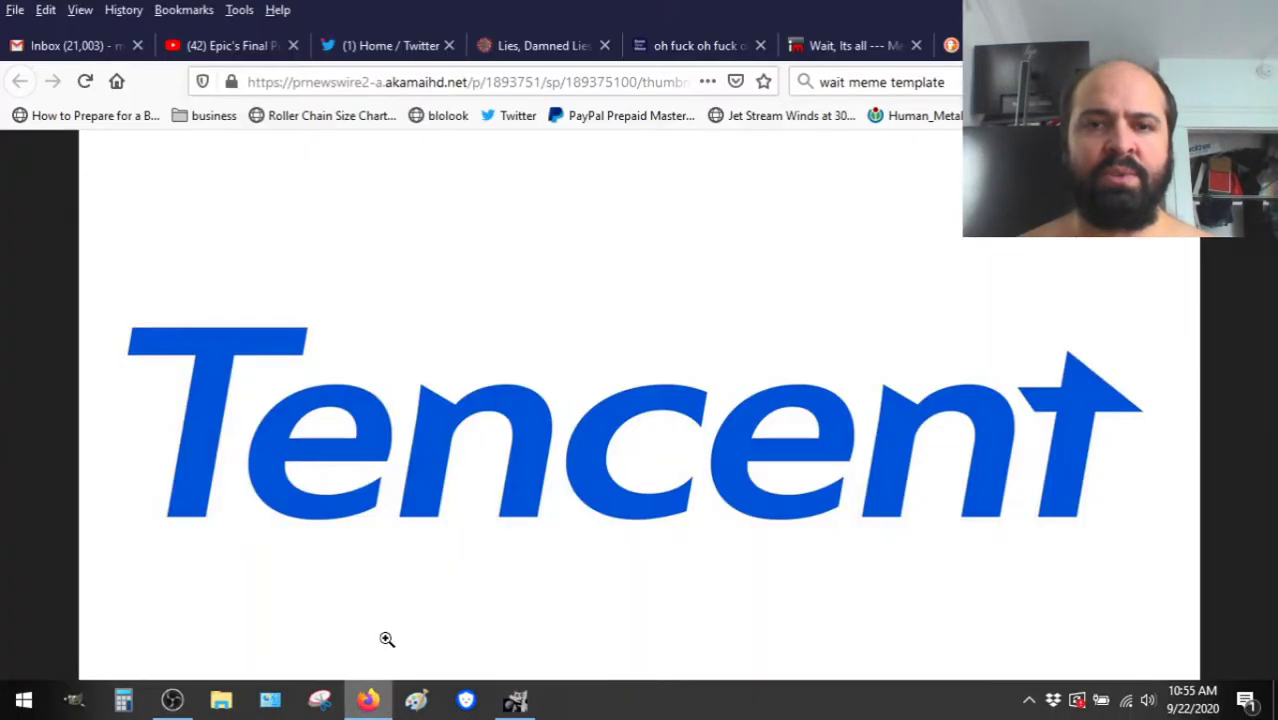
pyautogui.hotkey('ctrl', 'w')
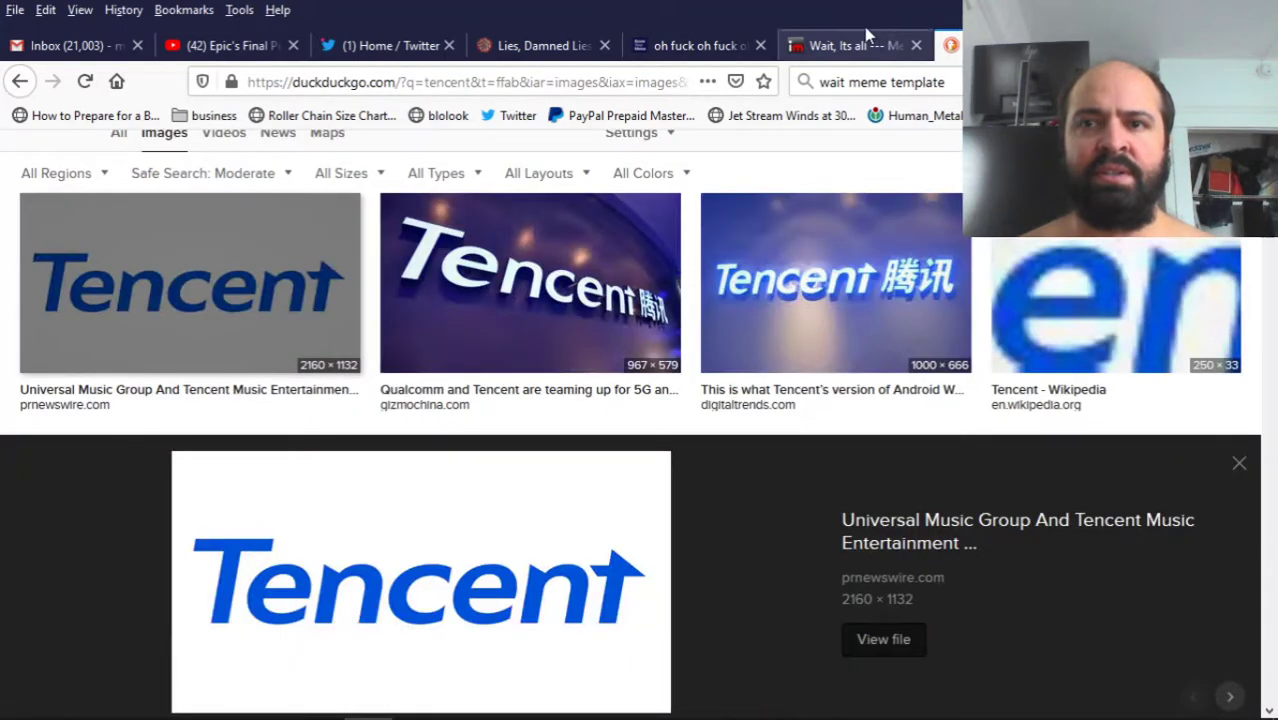
pyautogui.click(840, 40)
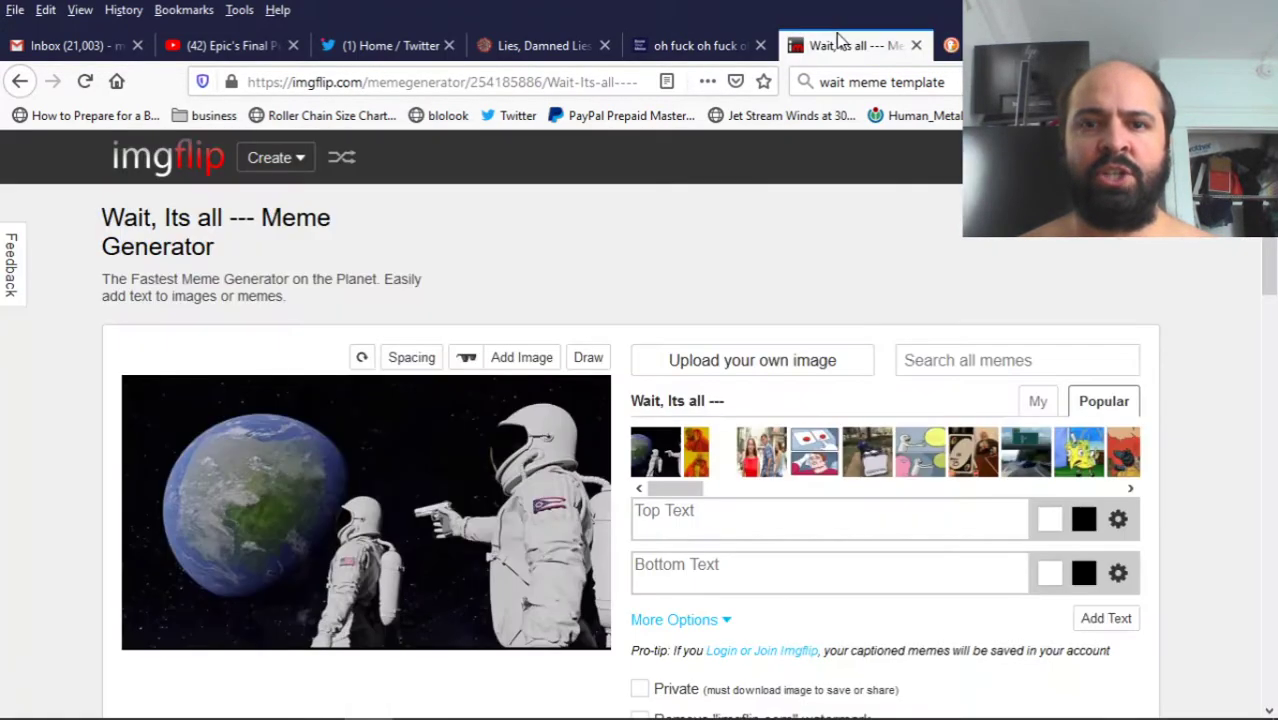
pyautogui.click(705, 43)
pyautogui.hotkey('ctrl', '9')
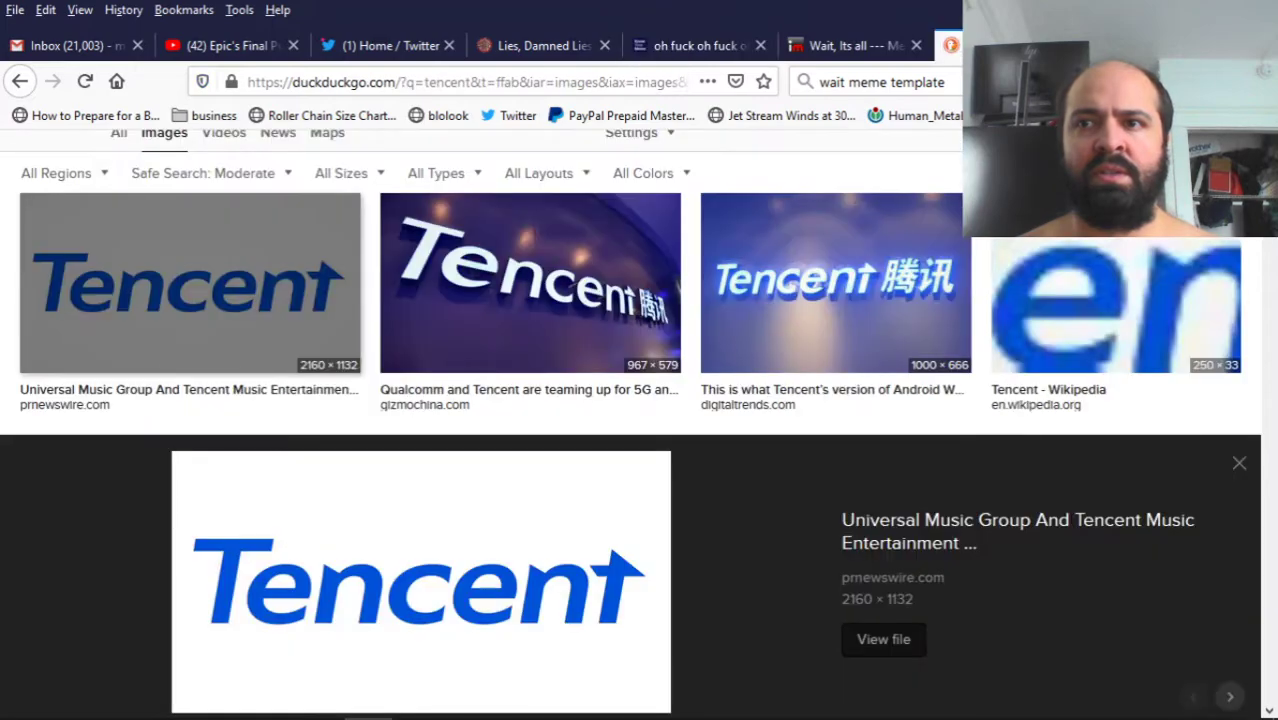
pyautogui.hotkey('ctrl', 'shift', 't')
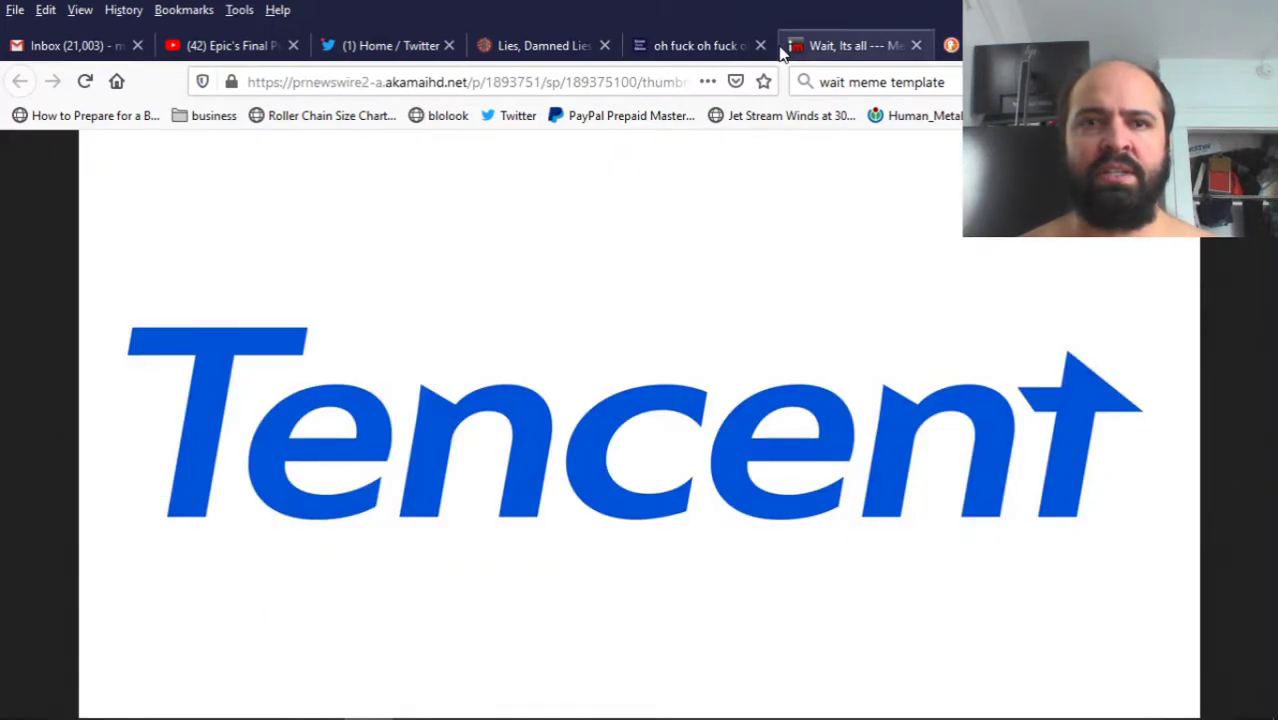
pyautogui.hotkey('ctrl', 'w')
# - From the 'epic game store china' results, open the full-size flag image and zoom to 90%
pyautogui.click(18, 81)
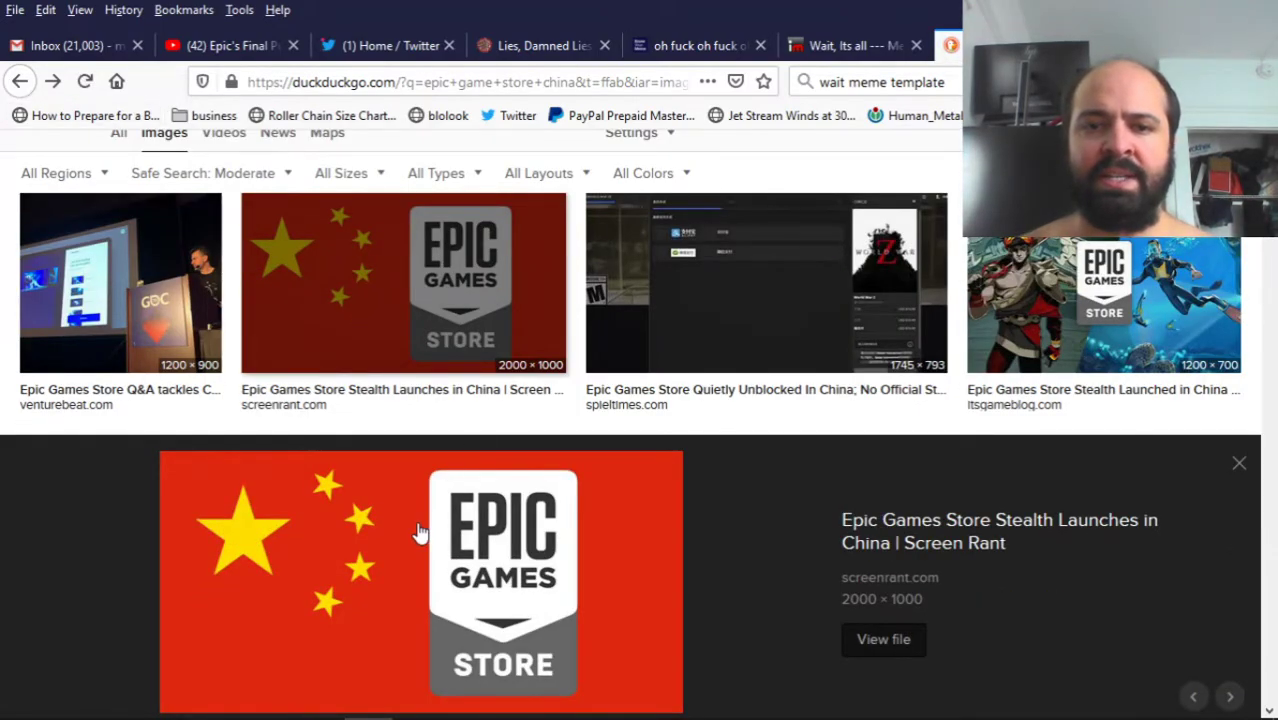
pyautogui.click(422, 542)
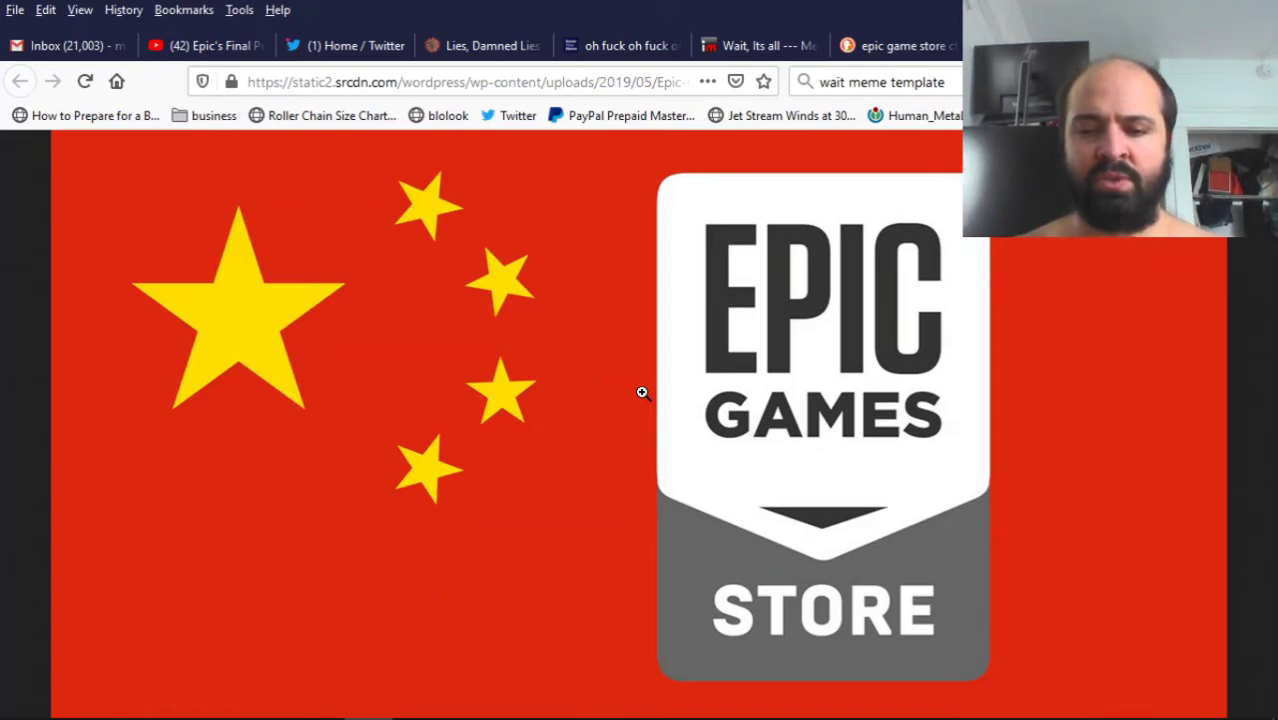
pyautogui.hotkey('ctrl', '-')
# - Snip the Epic Games/China flag image in Snipping Tool, redoing the capture once
pyautogui.moveTo(368, 717)
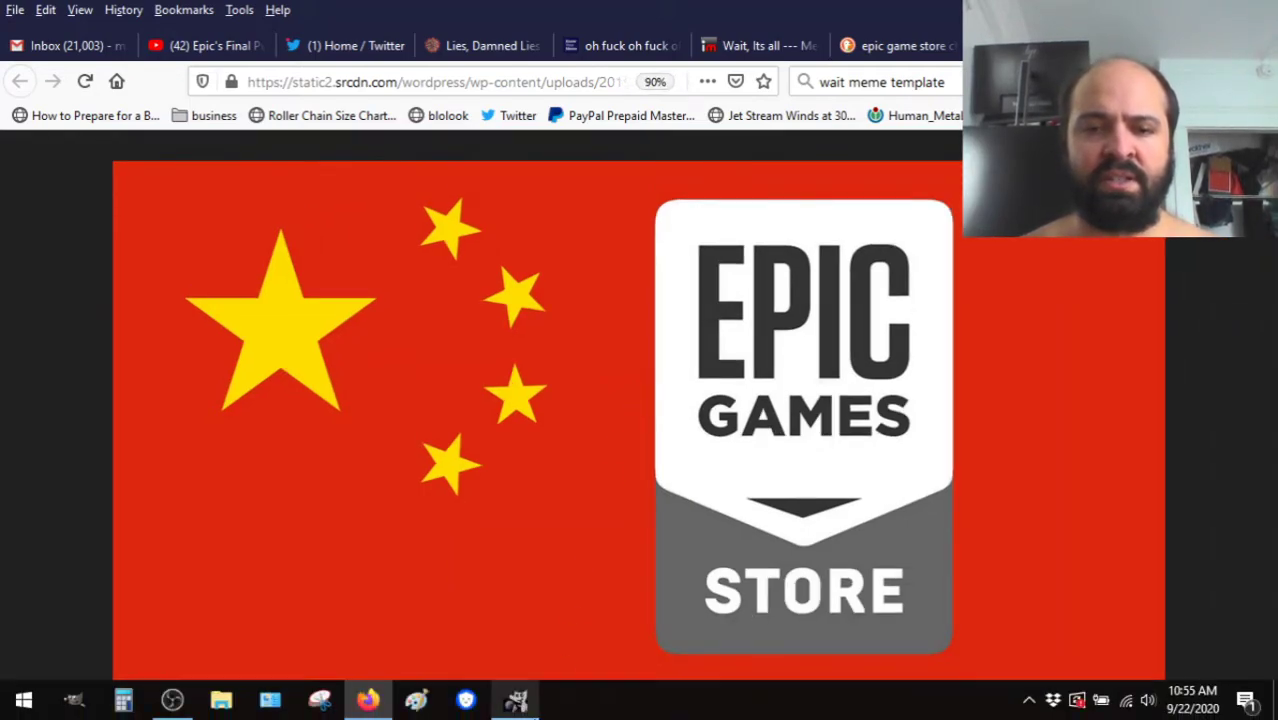
pyautogui.click(321, 704)
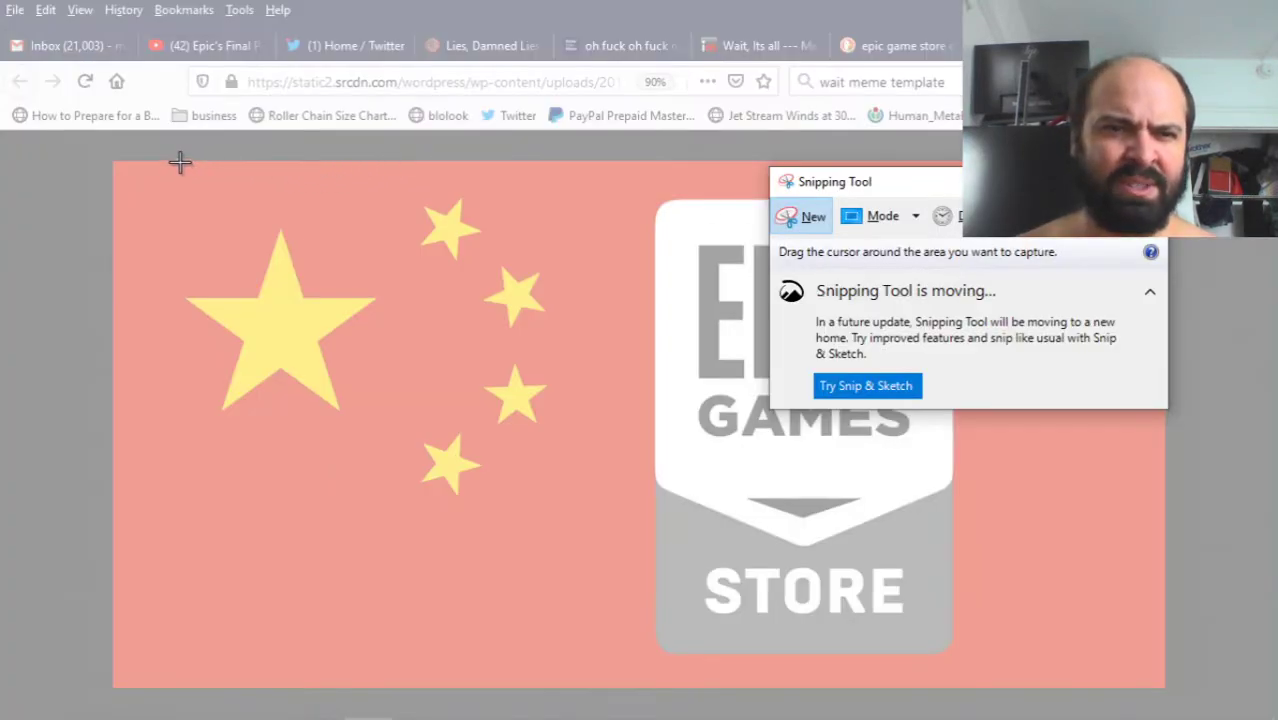
pyautogui.moveTo(175, 161); pyautogui.dragTo(958, 688)
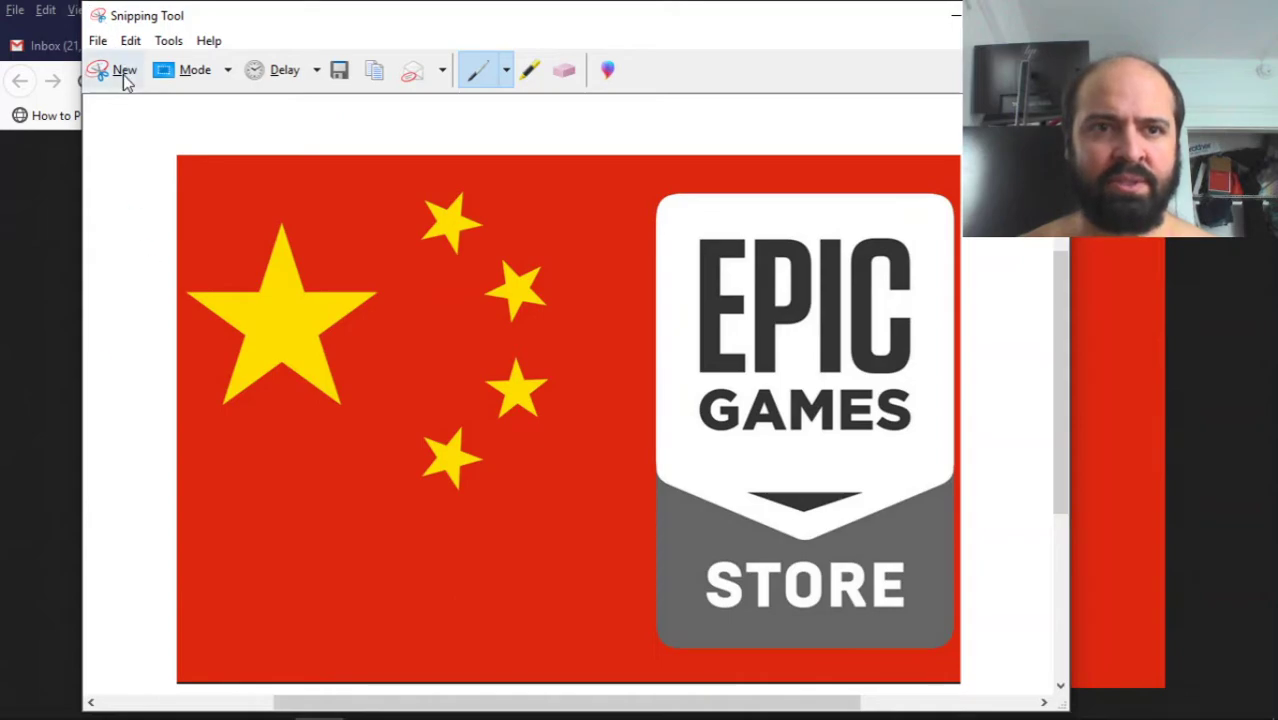
pyautogui.click(120, 72)
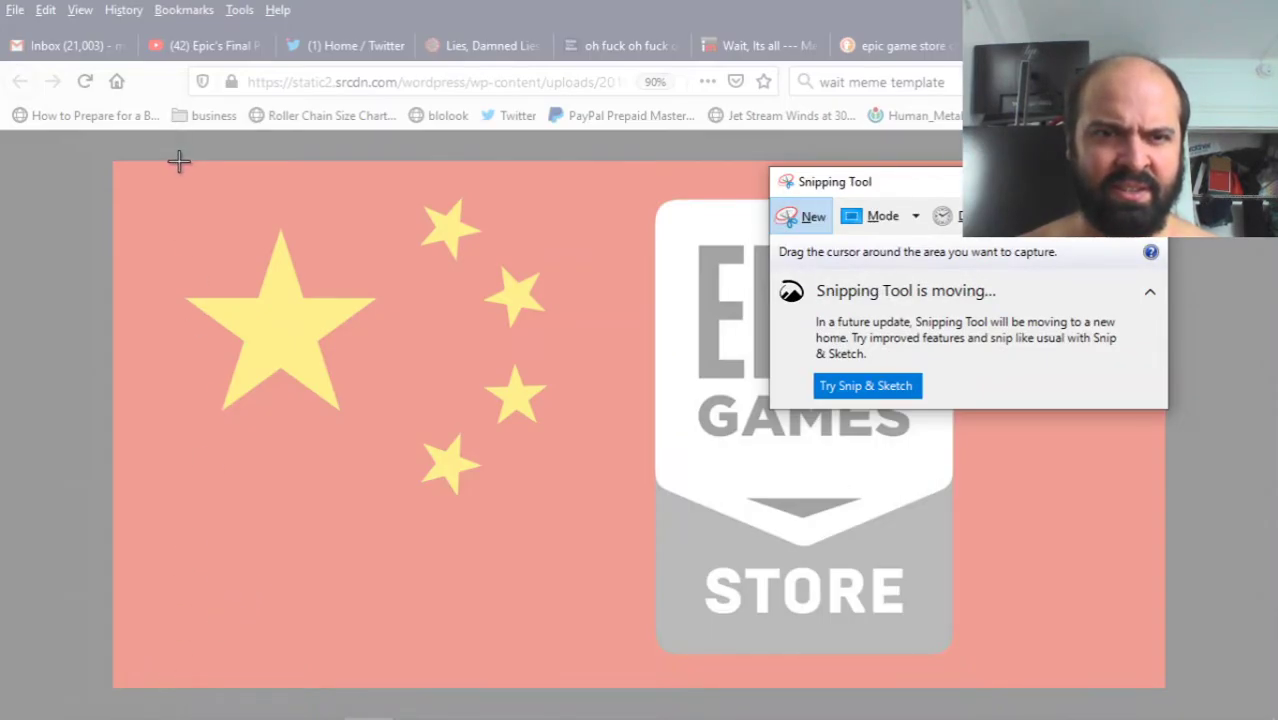
pyautogui.moveTo(179, 160); pyautogui.dragTo(957, 687)
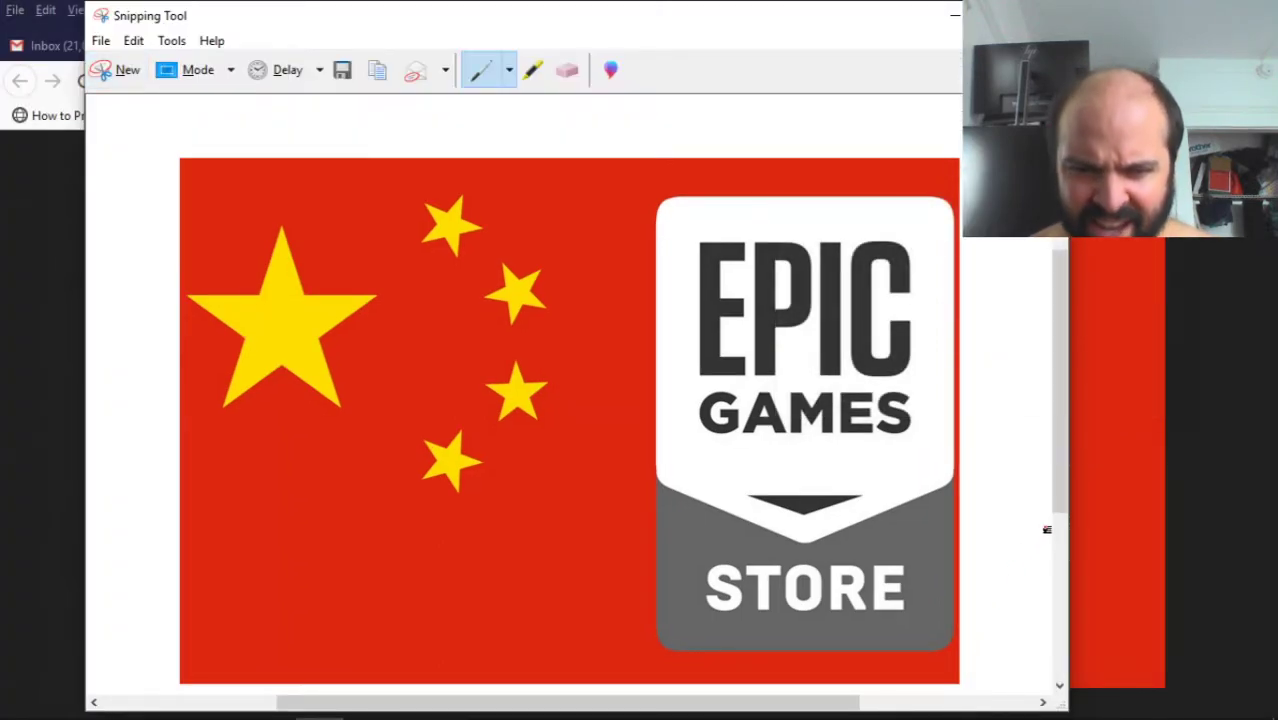
# - Save the snip as epicflag1.PNG in Pictures and close Snipping Tool
pyautogui.click(342, 72)
pyautogui.write('e')
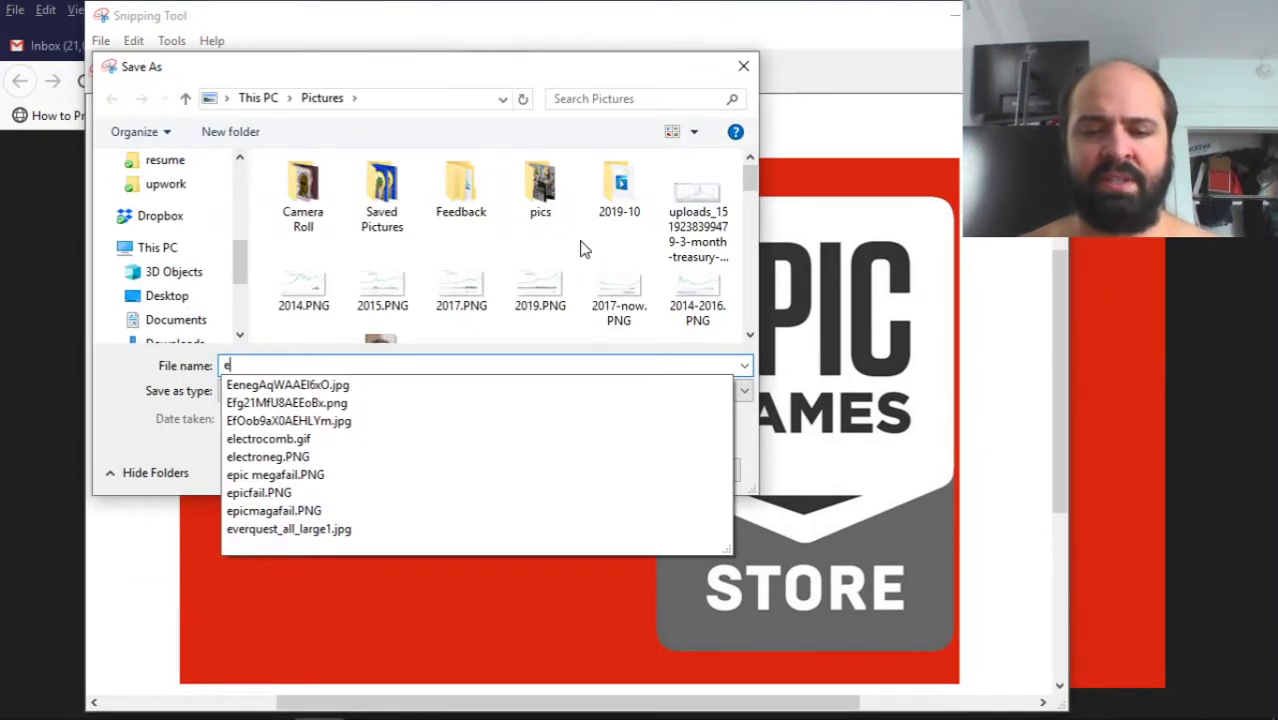
pyautogui.write('picflag1')
pyautogui.click(597, 470)
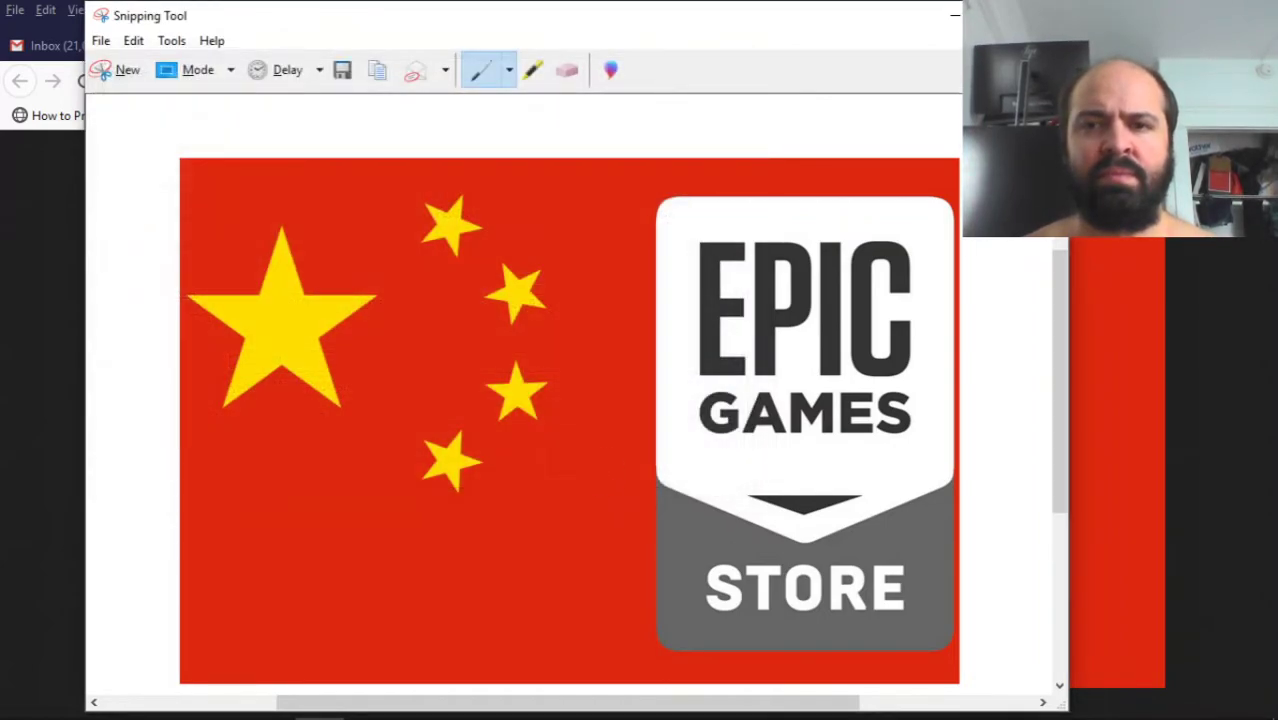
pyautogui.click(955, 15)
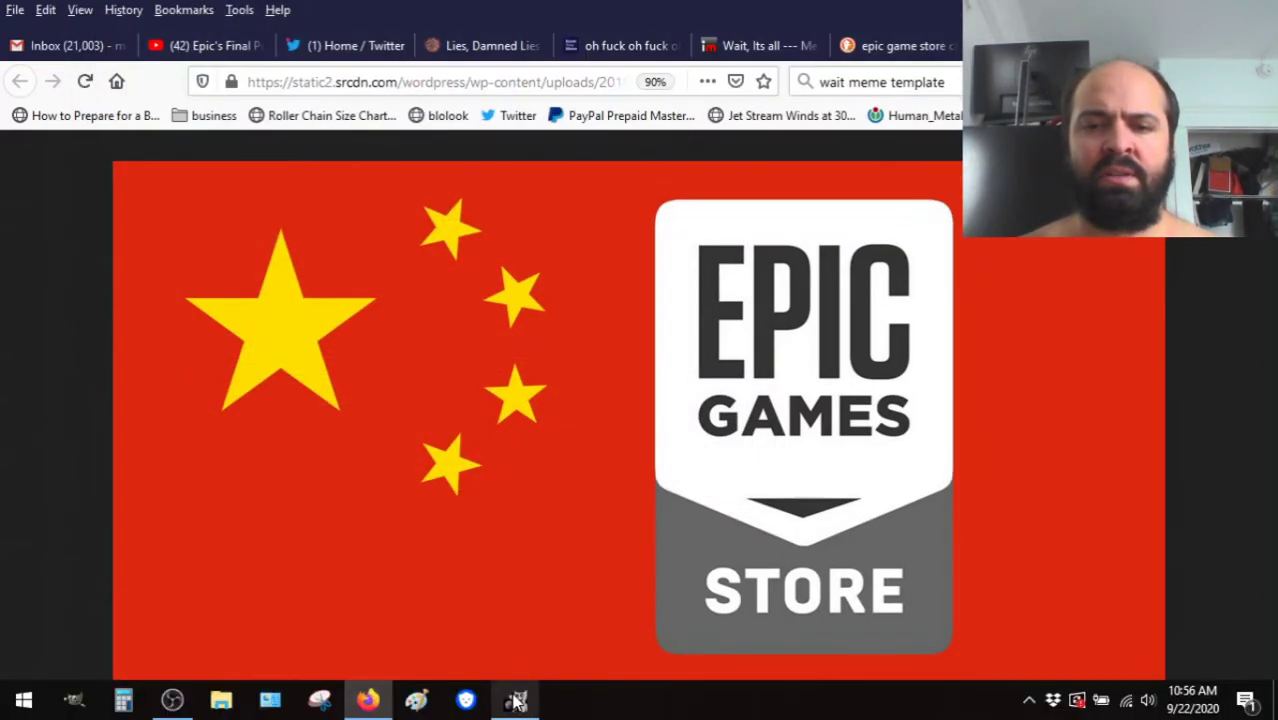
# - Open the saved epicflag1.PNG snip in GIMP
pyautogui.click(515, 700)
pyautogui.click(16, 35)
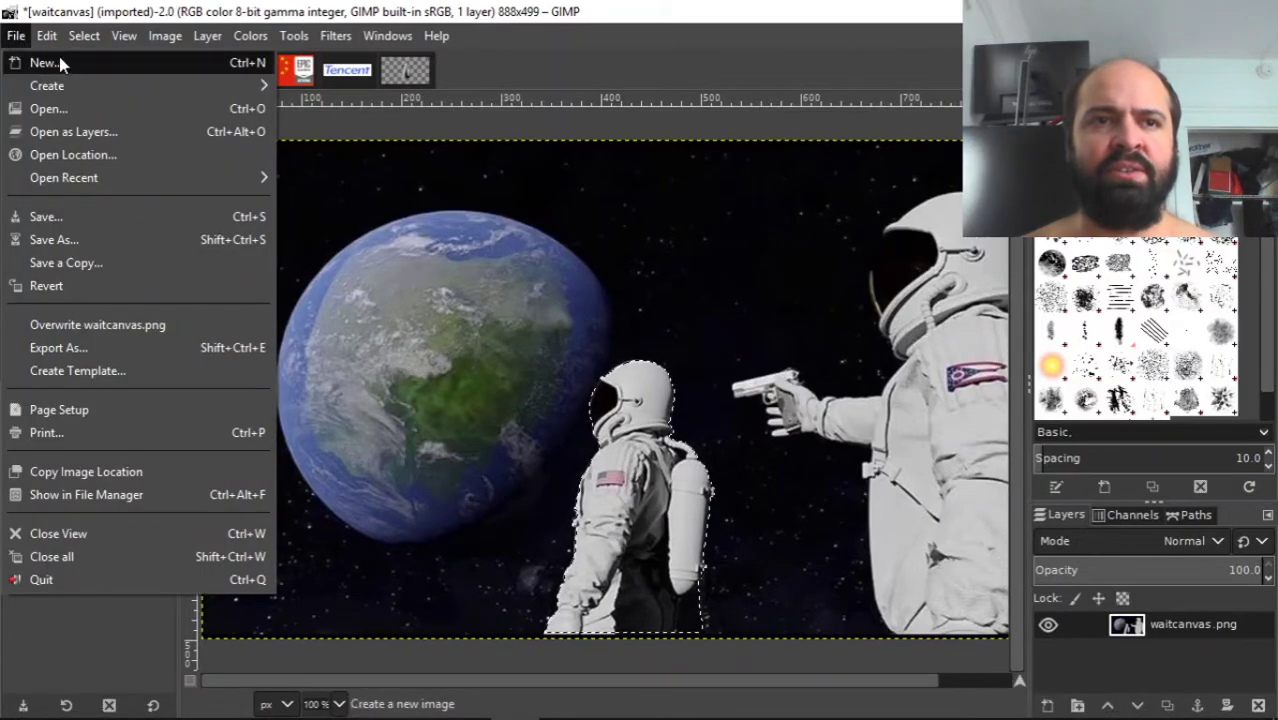
pyautogui.click(66, 112)
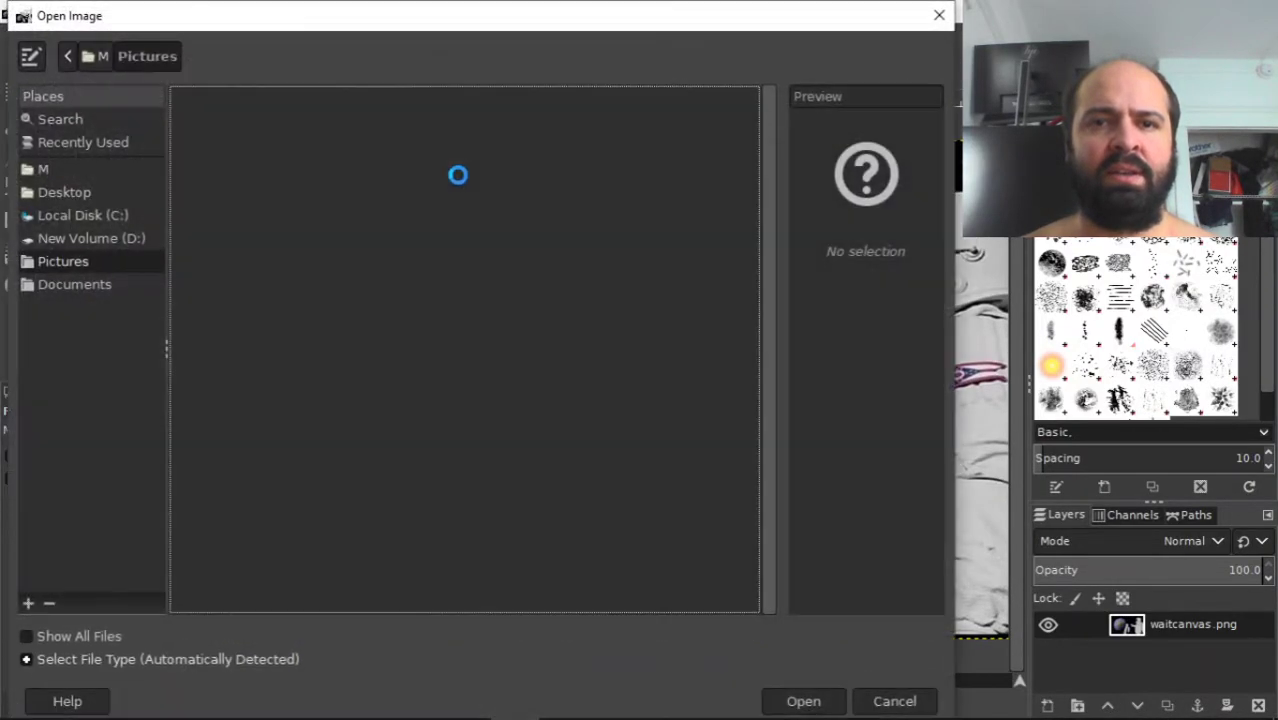
pyautogui.click(281, 234)
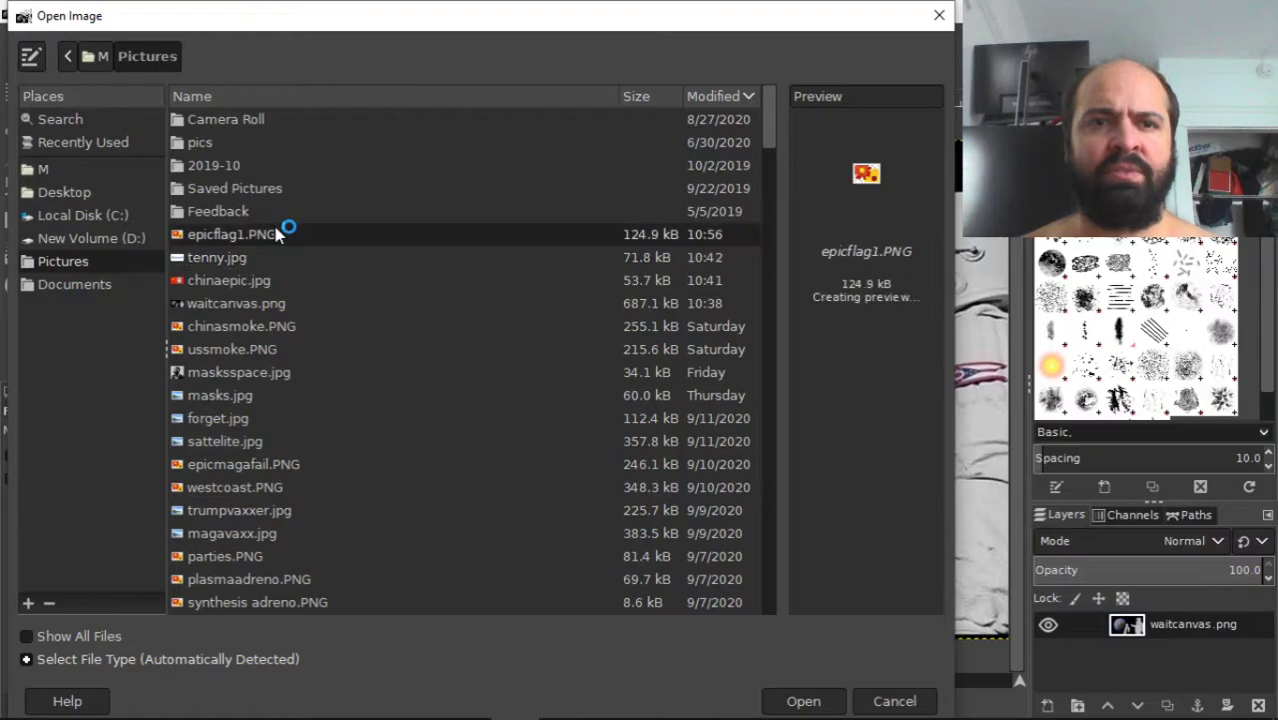
pyautogui.click(806, 700)
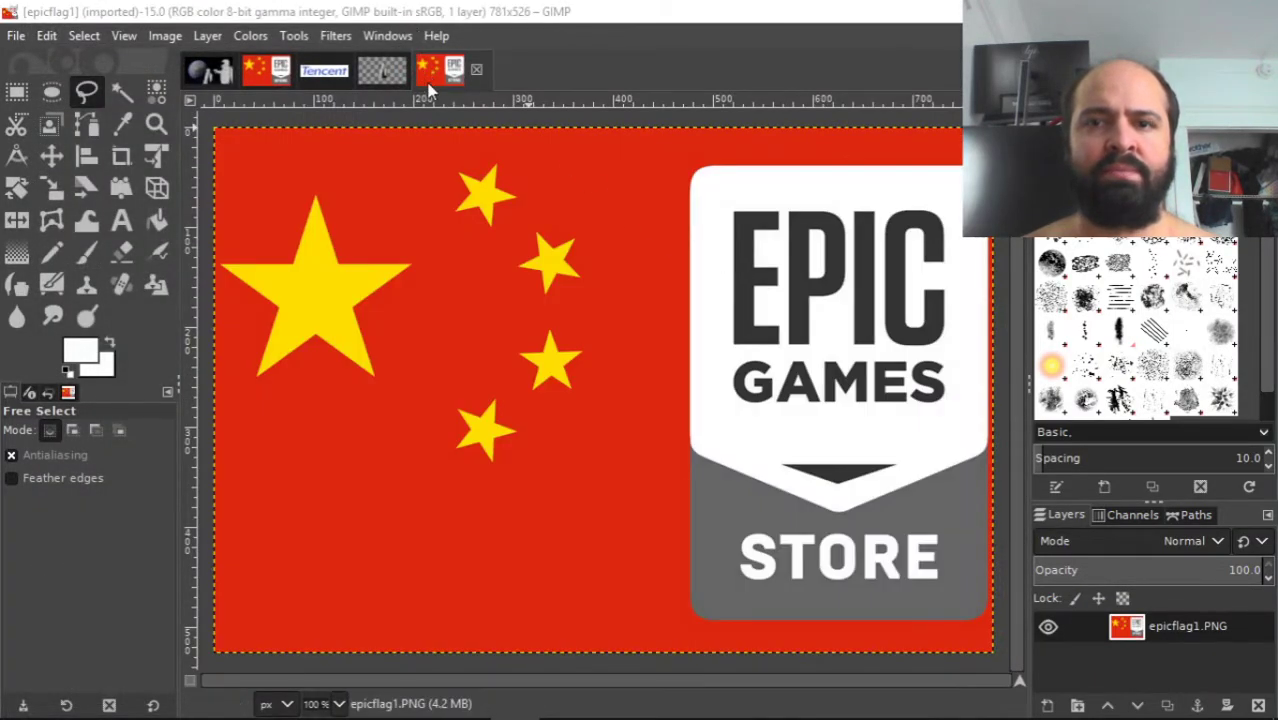
# - Scale the epicflag1 image to 500×337 pixels and copy it
pyautogui.click(258, 76)
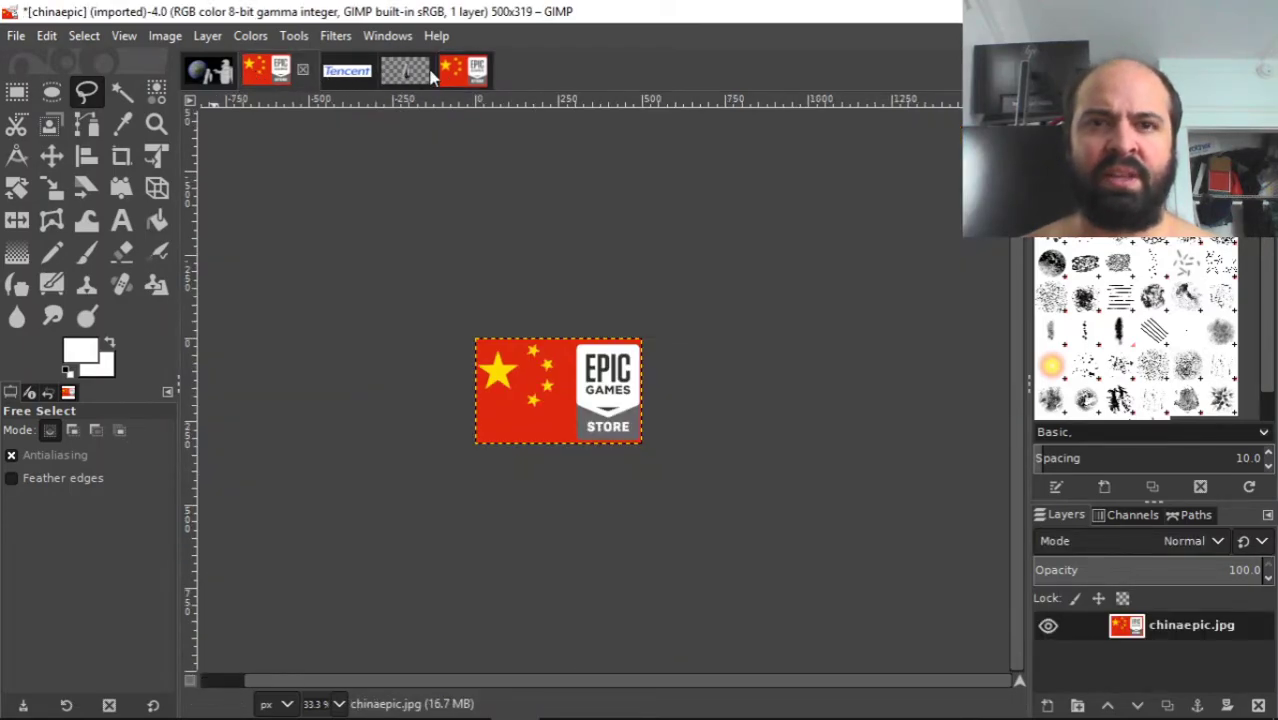
pyautogui.click(460, 72)
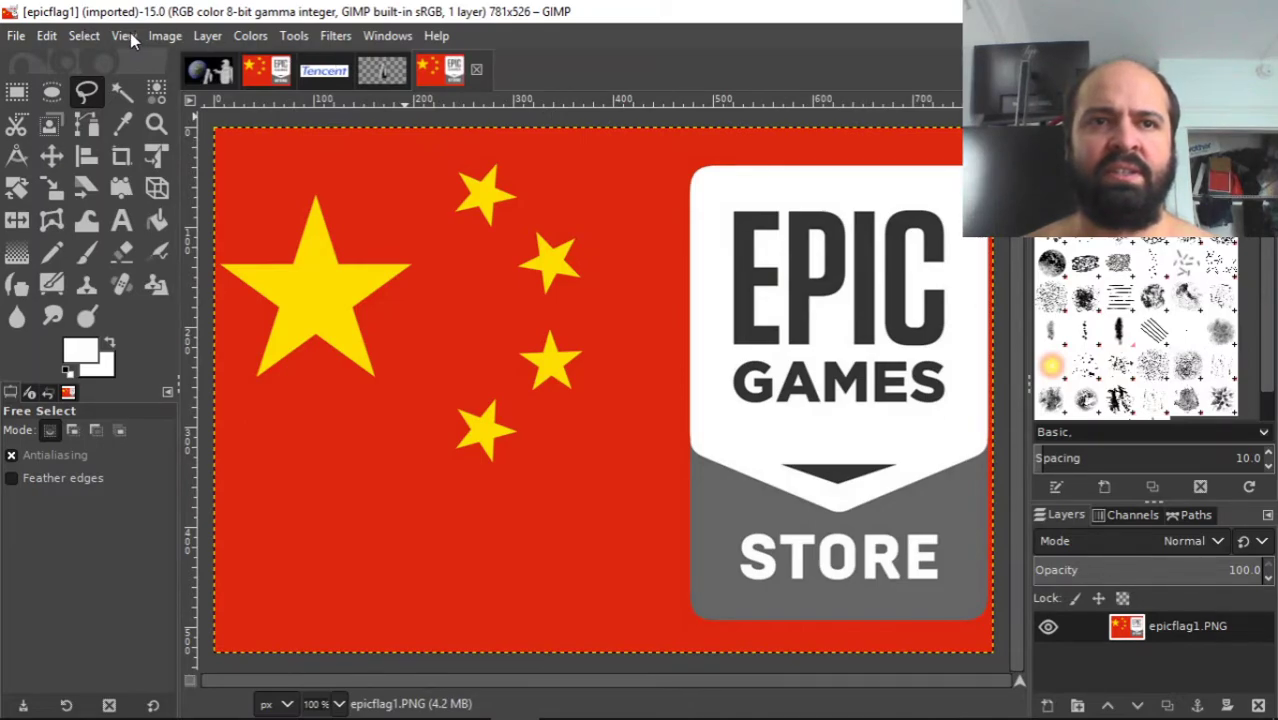
pyautogui.click(165, 36)
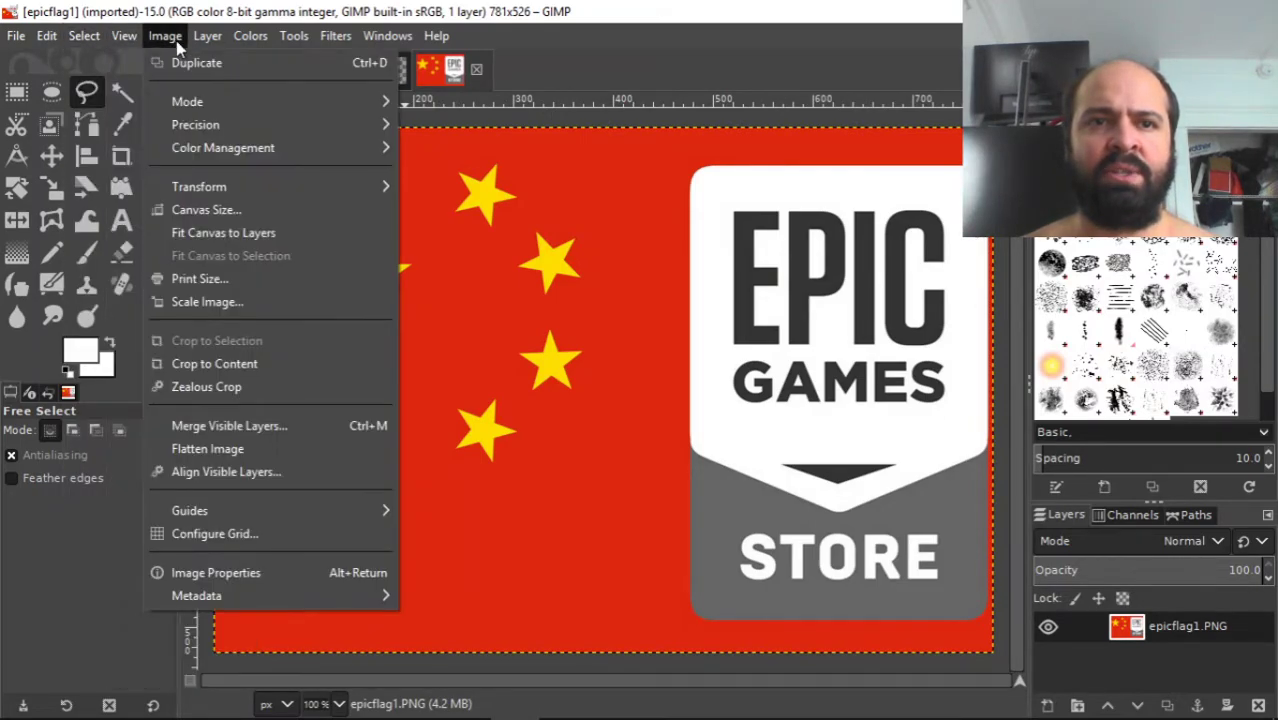
pyautogui.click(228, 303)
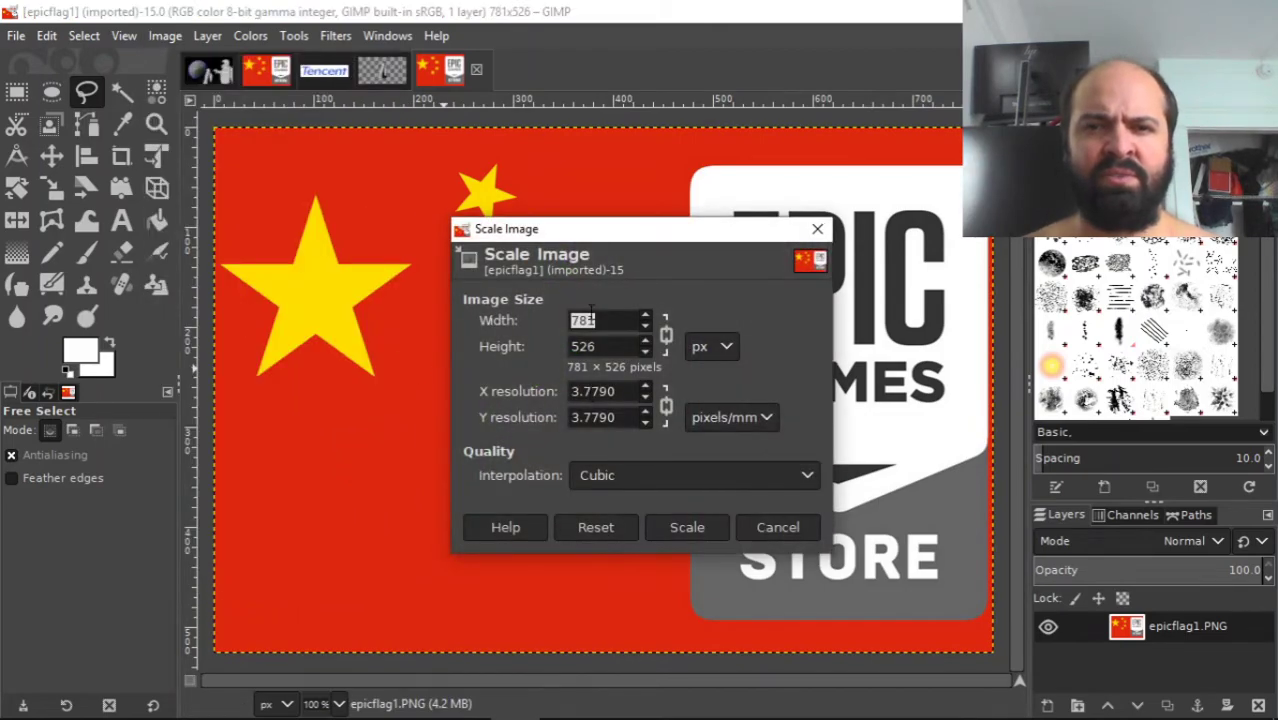
pyautogui.write('500')
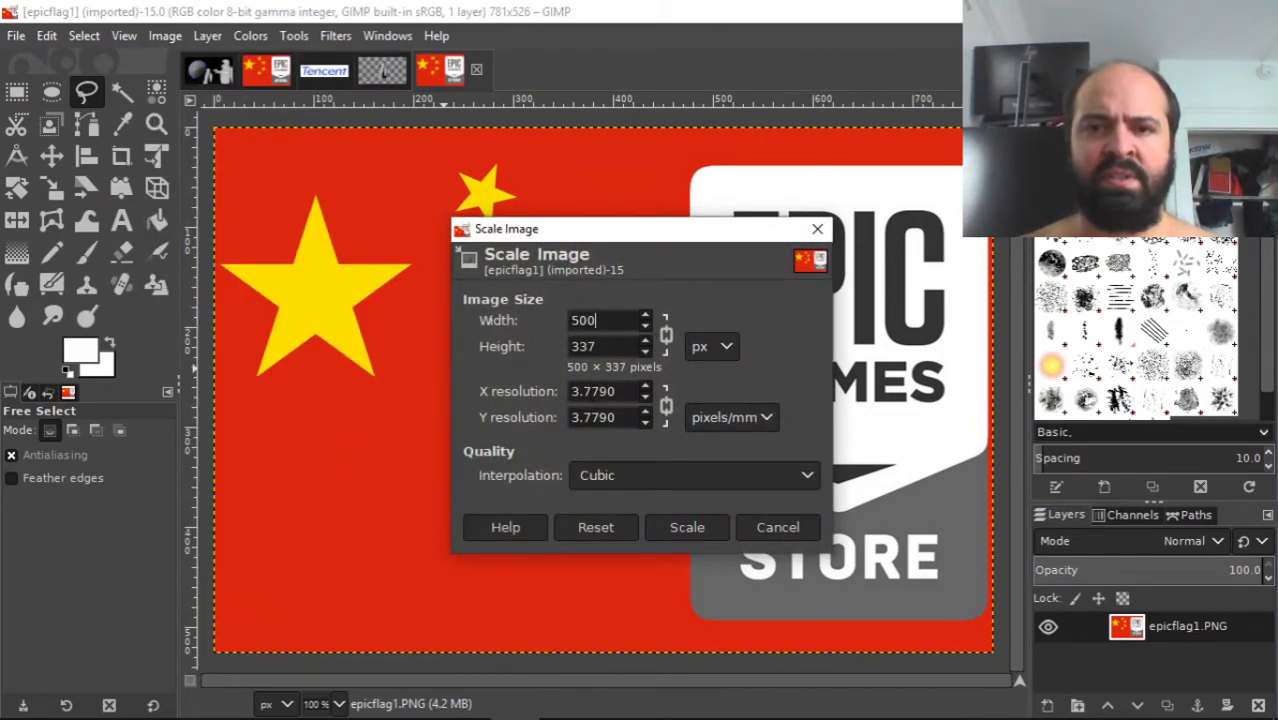
pyautogui.click(687, 527)
pyautogui.hotkey('ctrl', 'c')
# - Paste the flag into waitcanvas.png, move it to the upper left, and make it a new layer
pyautogui.click(208, 68)
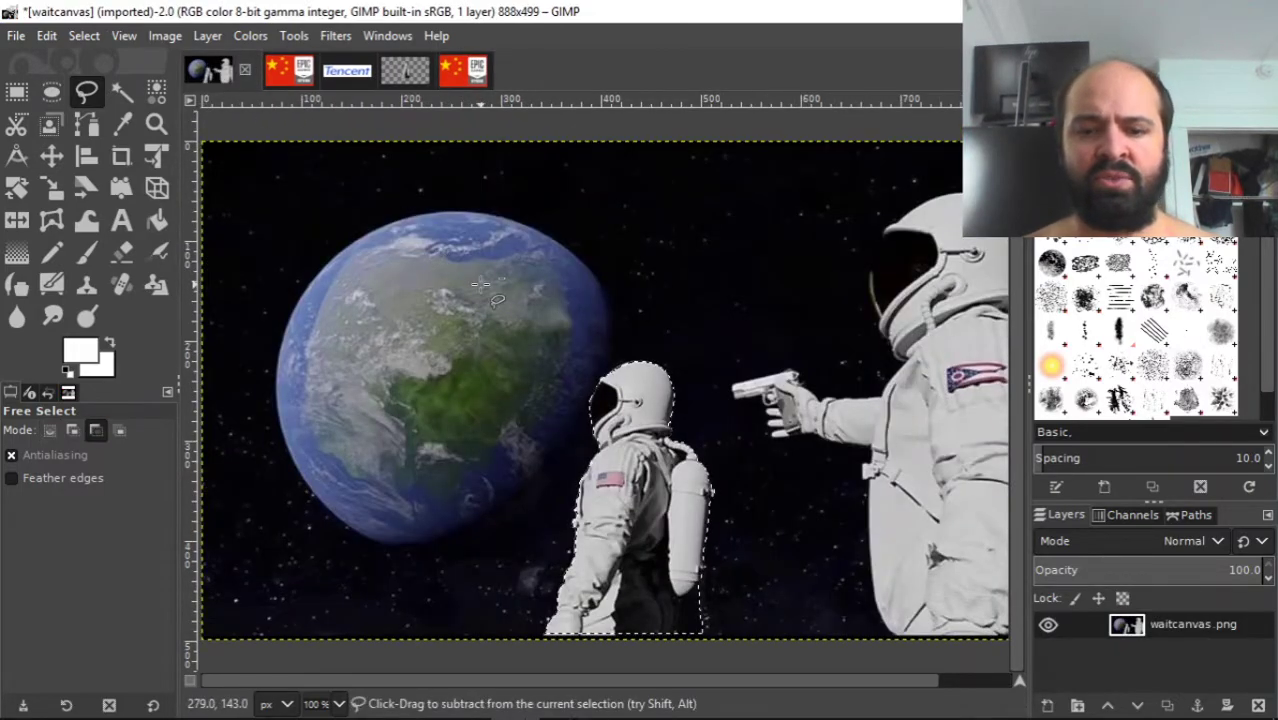
pyautogui.hotkey('ctrl', 'v')
pyautogui.moveTo(647, 553); pyautogui.dragTo(481, 434)
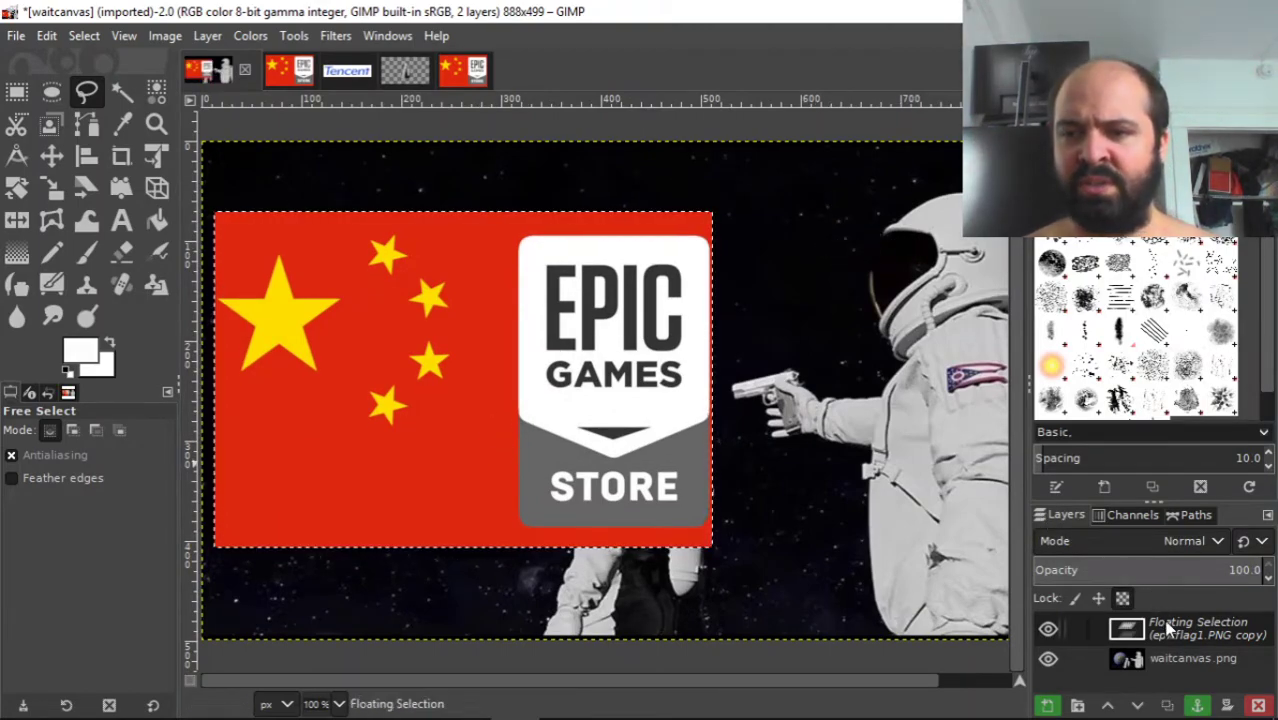
pyautogui.rightClick(1180, 628)
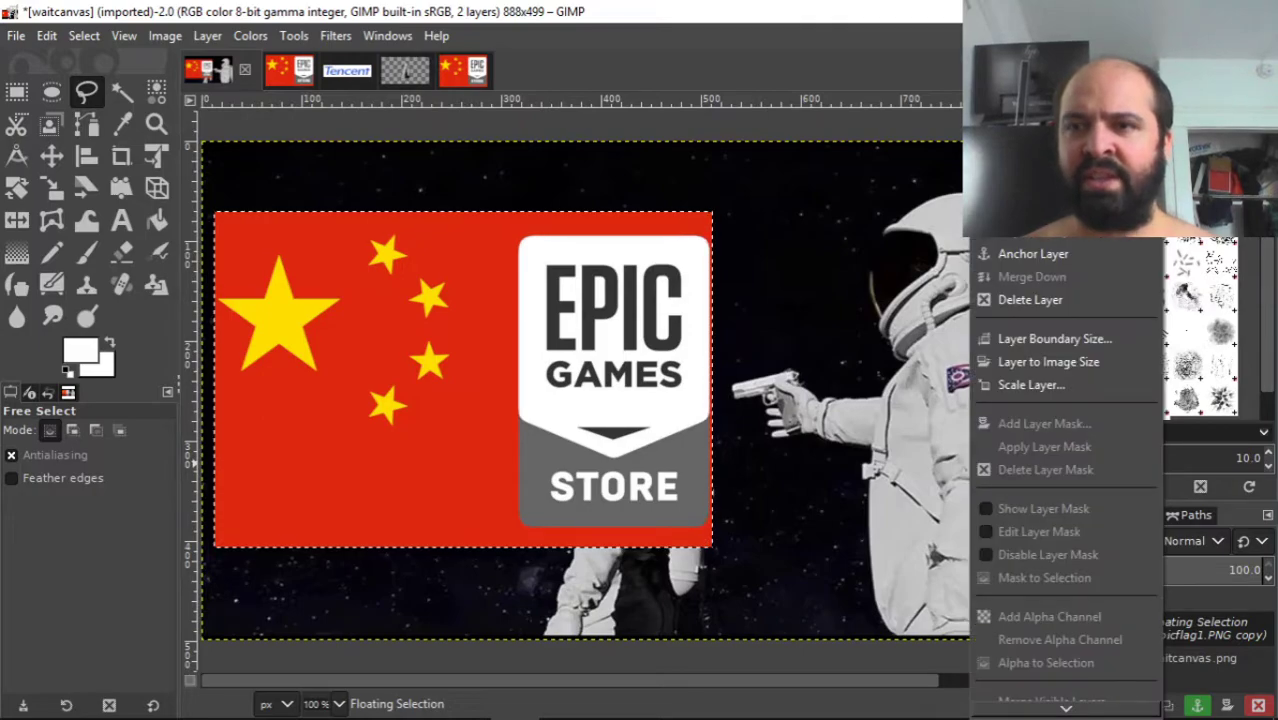
pyautogui.click(1040, 161)
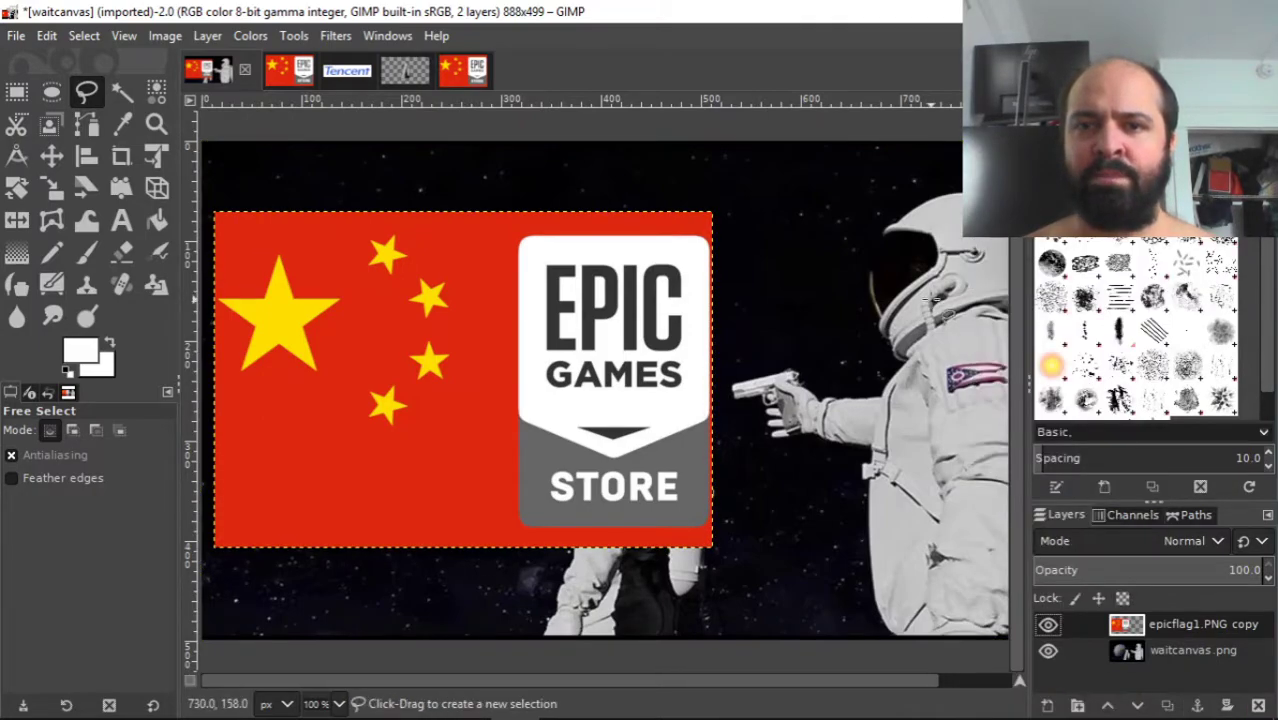
pyautogui.click(1170, 658)
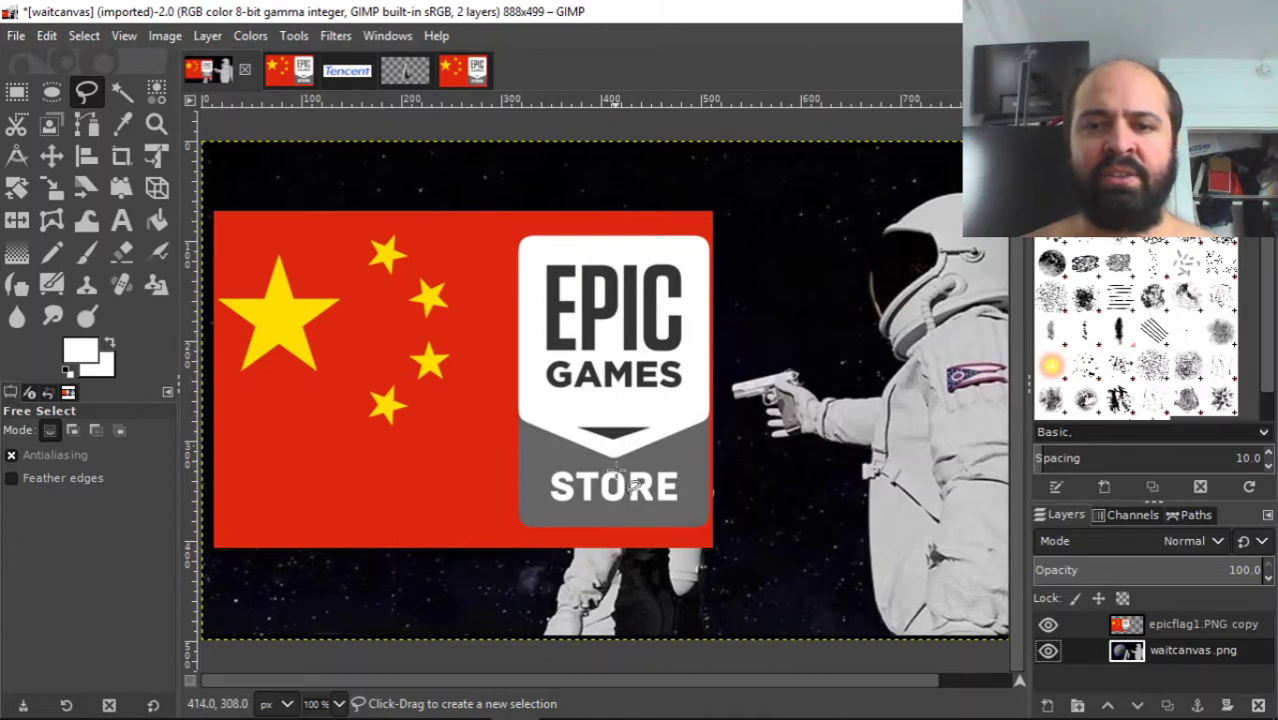
# - Paste the cut-out astronaut as a Background copy layer and raise it above the flag
pyautogui.click(402, 69)
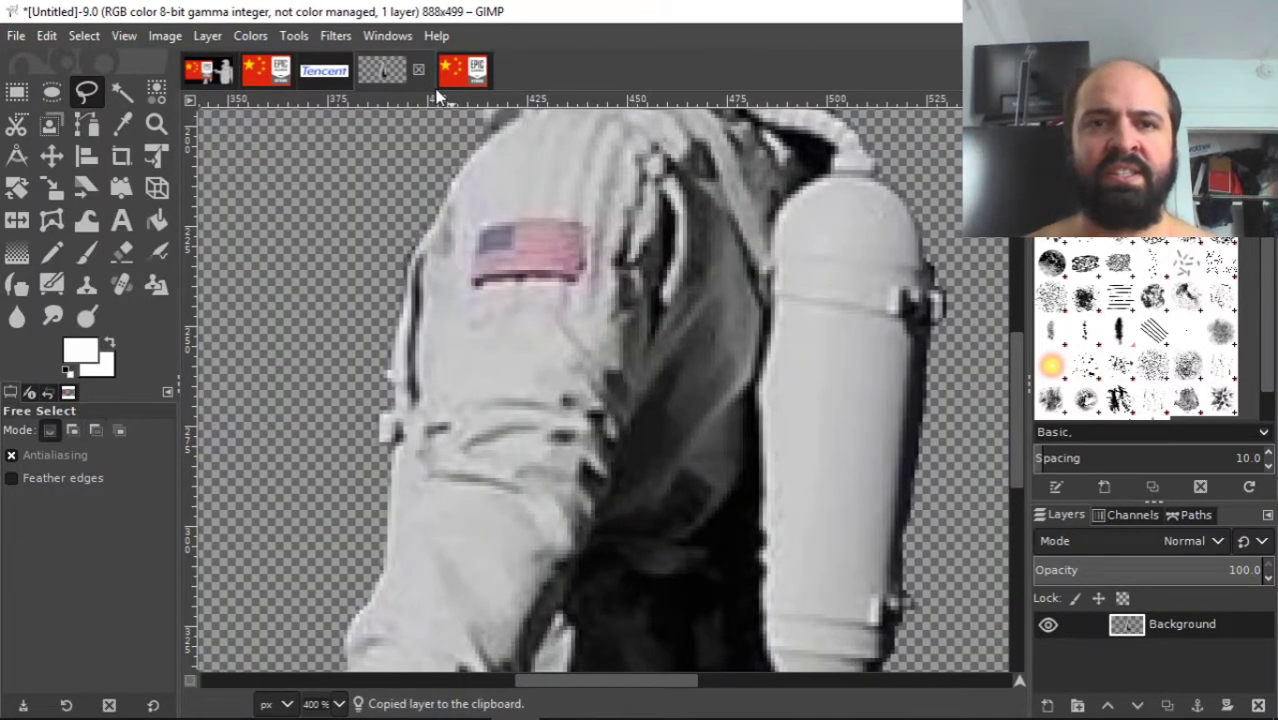
pyautogui.click(208, 76)
pyautogui.hotkey('ctrl', 'v')
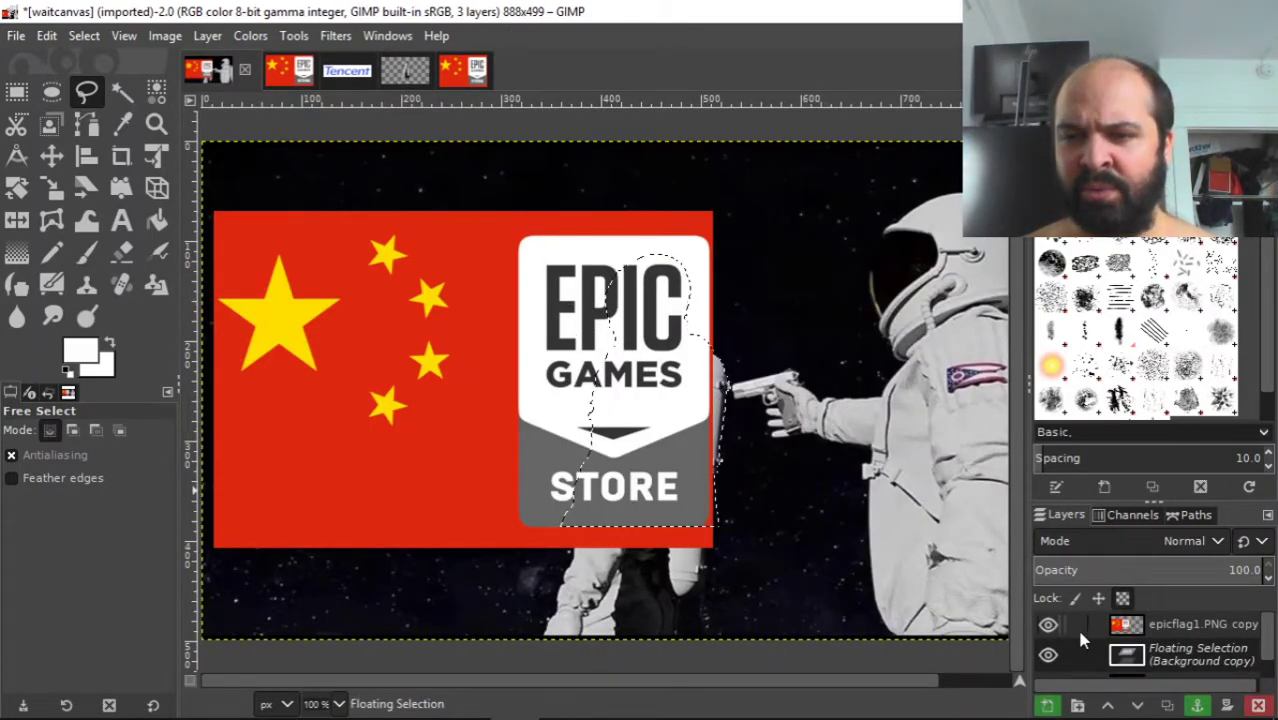
pyautogui.rightClick(1195, 663)
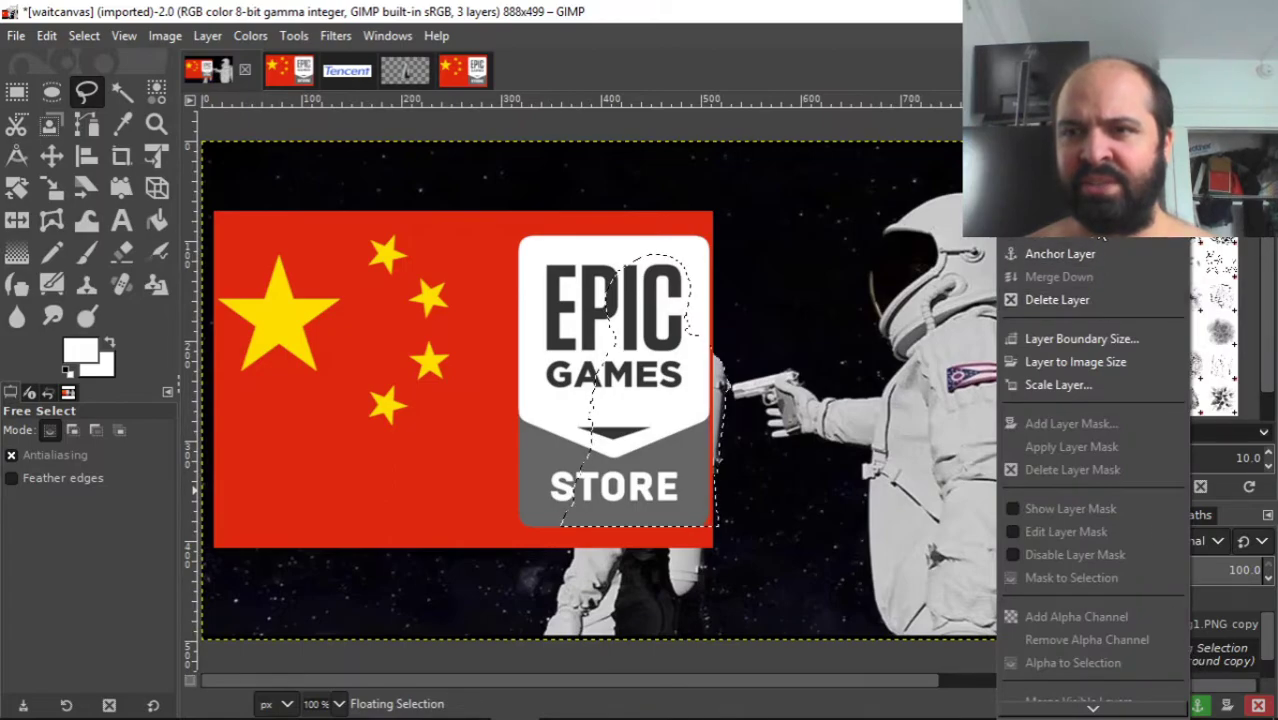
pyautogui.click(1060, 253)
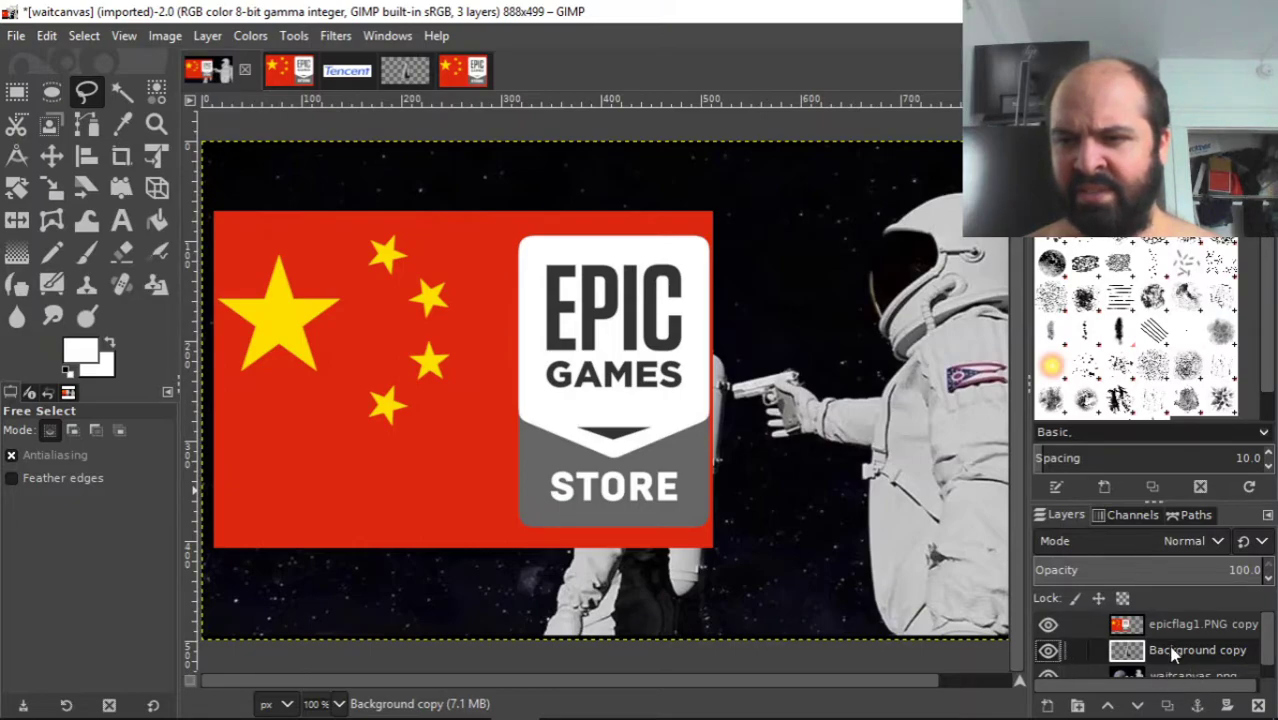
pyautogui.click(1107, 706)
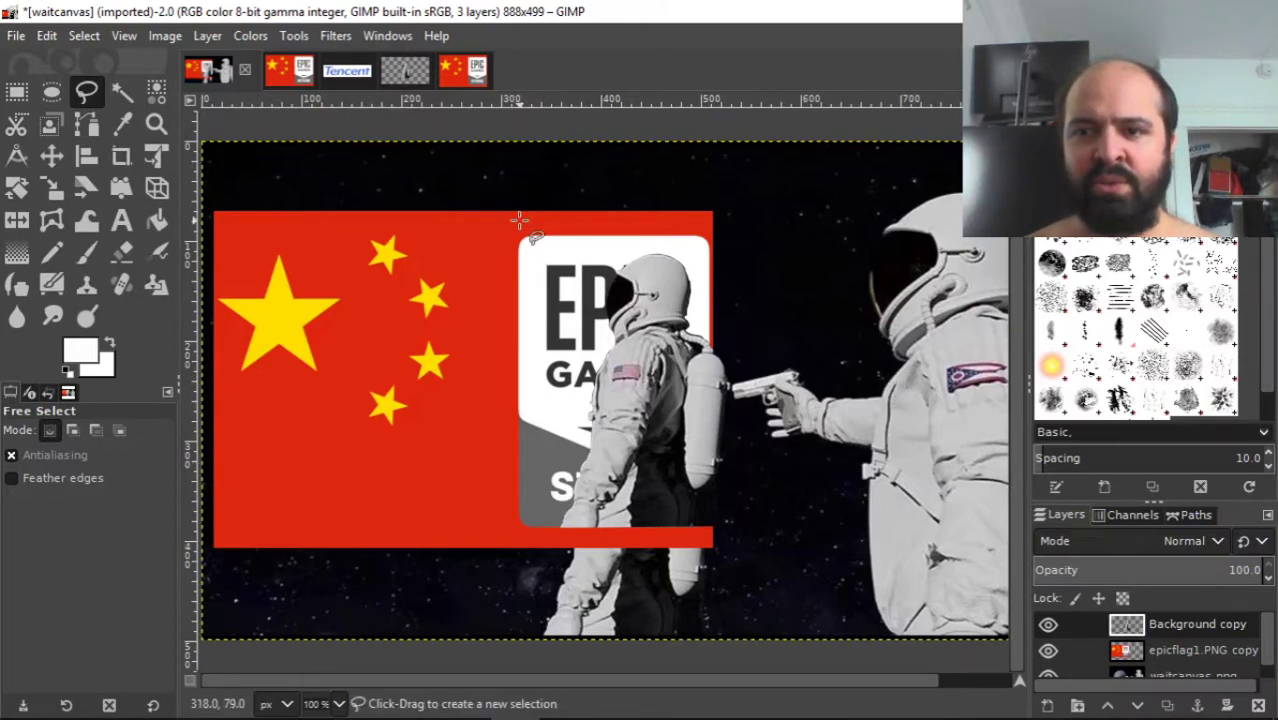
# - Drag the Background copy astronaut down over the original and zoom the view to 400%
pyautogui.click(53, 157)
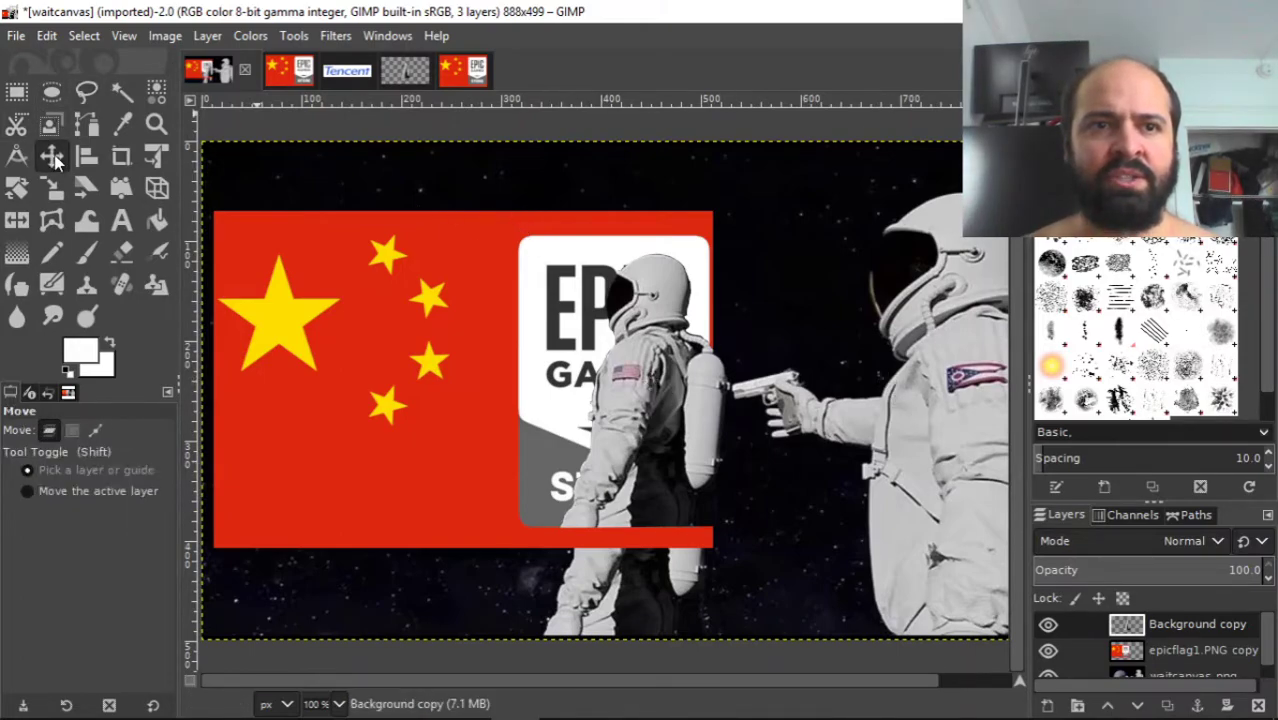
pyautogui.moveTo(646, 384); pyautogui.dragTo(646, 489)
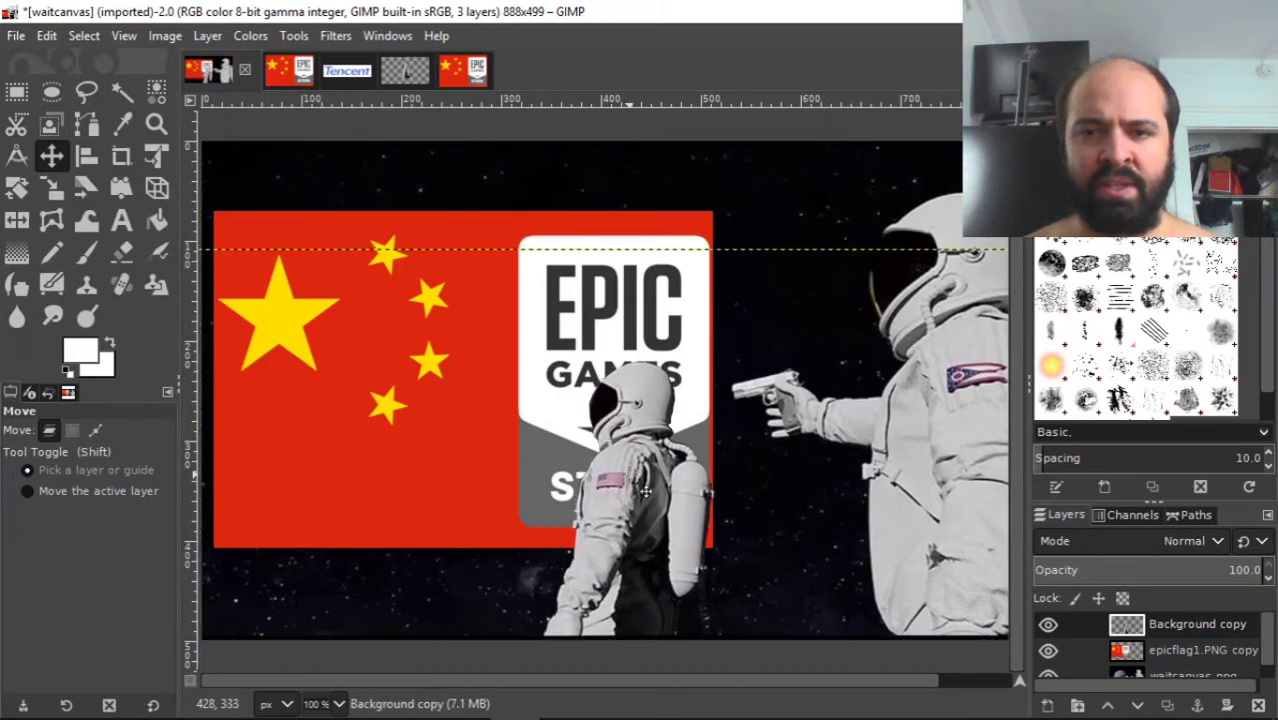
pyautogui.click(123, 36)
pyautogui.moveTo(300, 108)
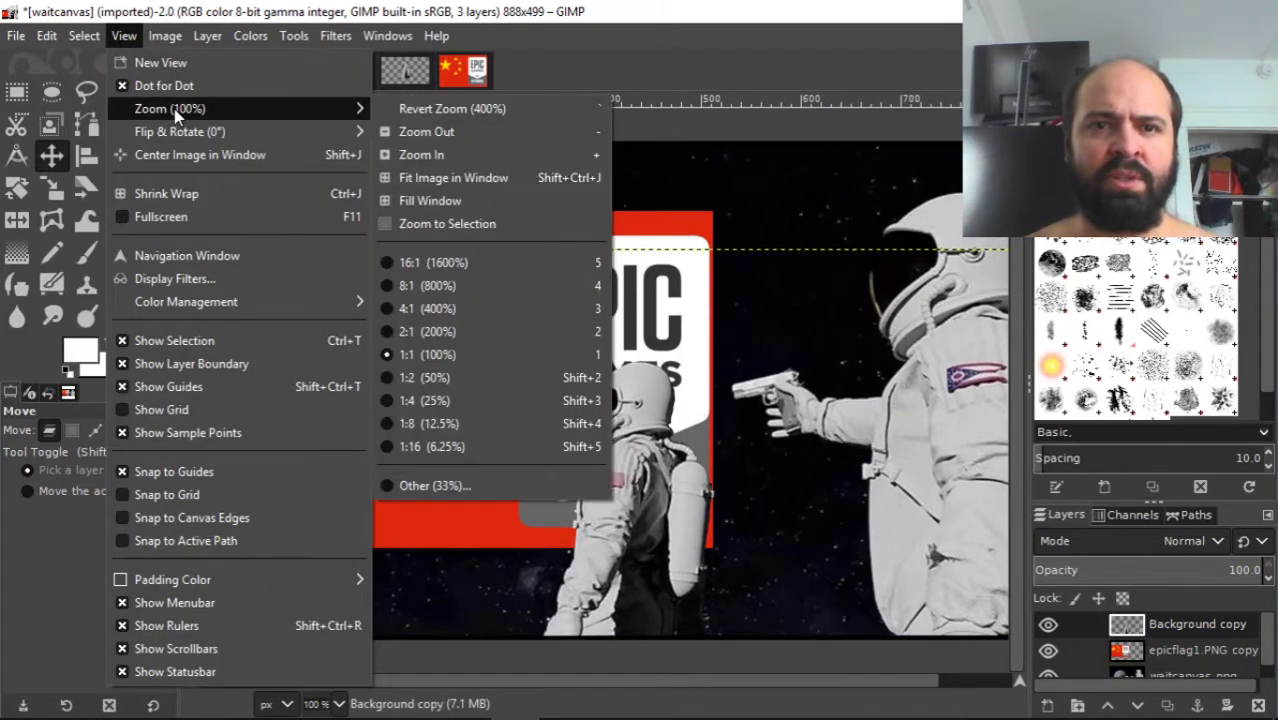
pyautogui.click(461, 308)
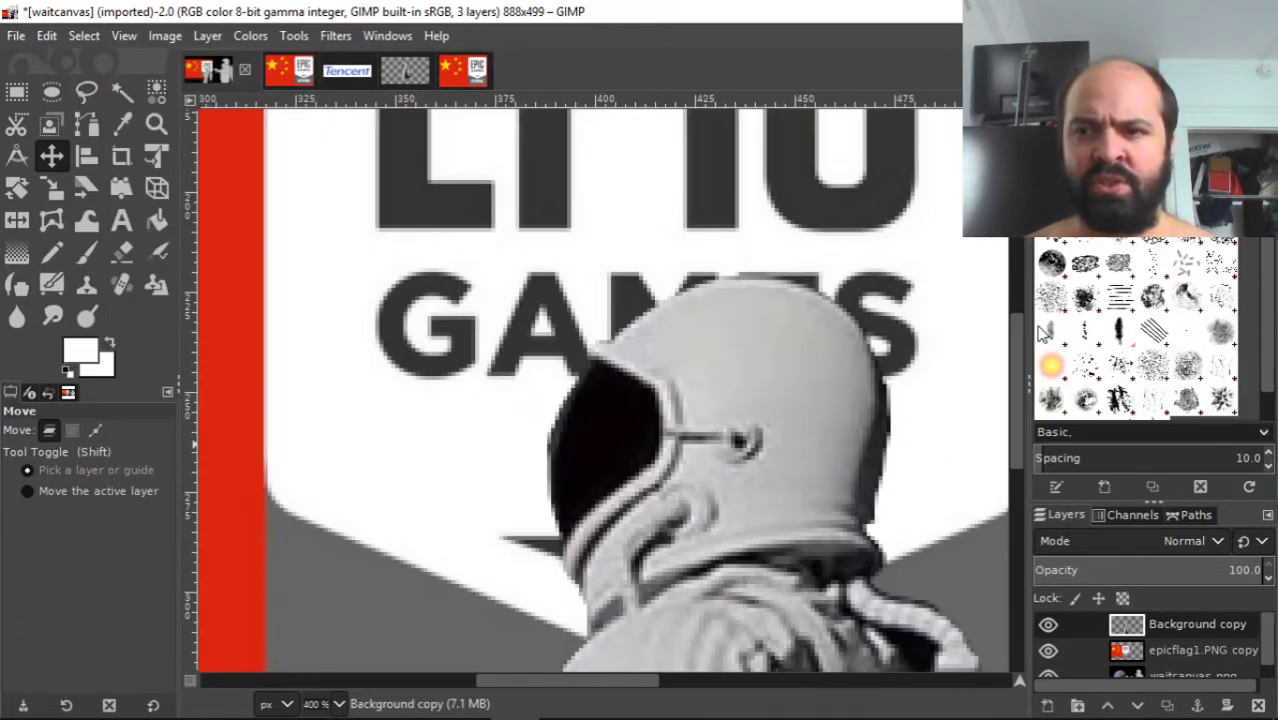
pyautogui.moveTo(1038, 330); pyautogui.dragTo(1027, 620)
# - Nudge the astronaut cut-out slightly, toggling its visibility to compare with the original
pyautogui.moveTo(620, 484)
pyautogui.mouseDown()
pyautogui.moveTo(644, 496)
pyautogui.moveTo(624, 424)
pyautogui.moveTo(615, 480)
pyautogui.moveTo(633, 480)
pyautogui.moveTo(615, 481)
pyautogui.mouseUp()
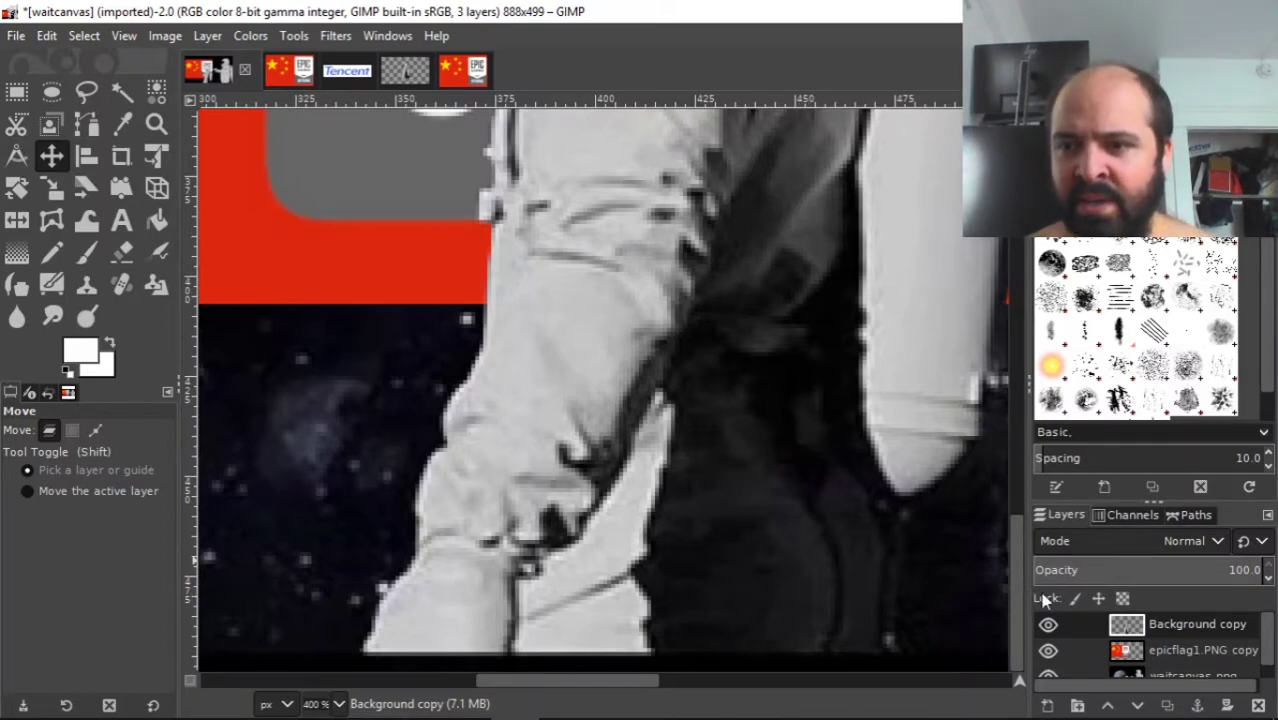
pyautogui.click(1048, 625)
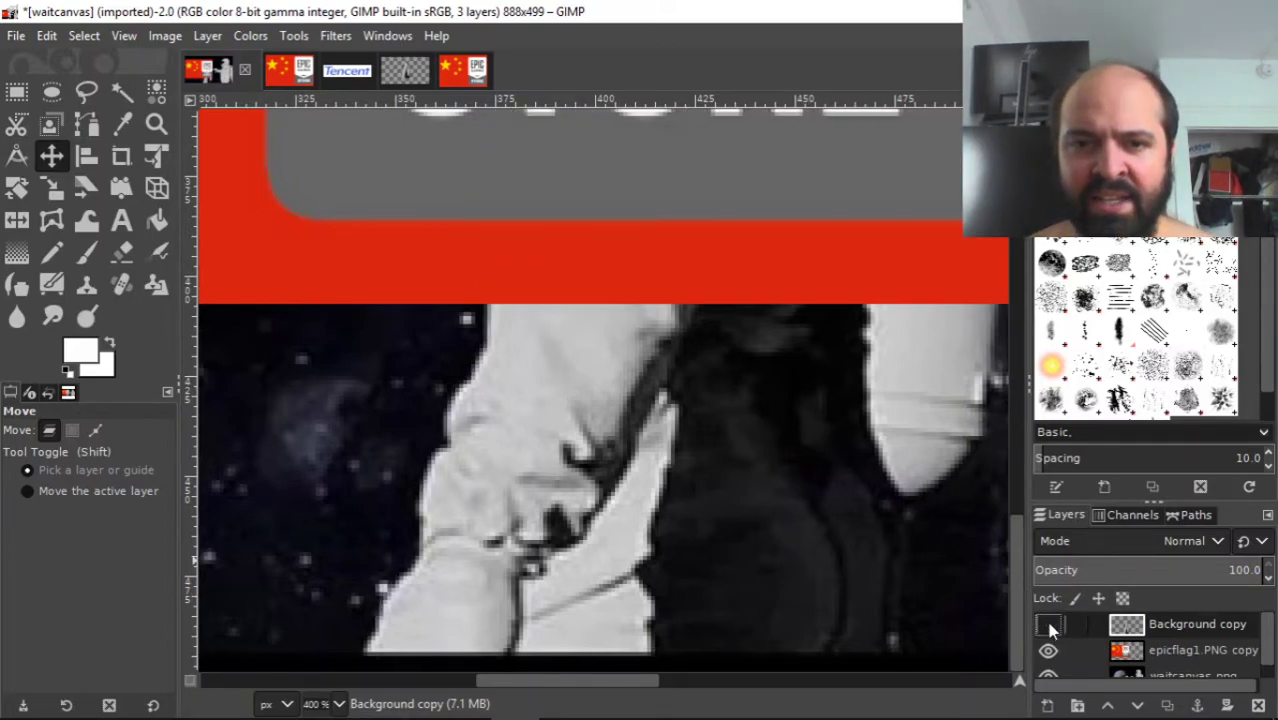
pyautogui.click(1048, 625)
pyautogui.click(1048, 625)
pyautogui.click(1048, 625)
pyautogui.click(1048, 625)
pyautogui.click(1048, 625)
pyautogui.click(1048, 625)
pyautogui.click(1048, 625)
pyautogui.click(1048, 625)
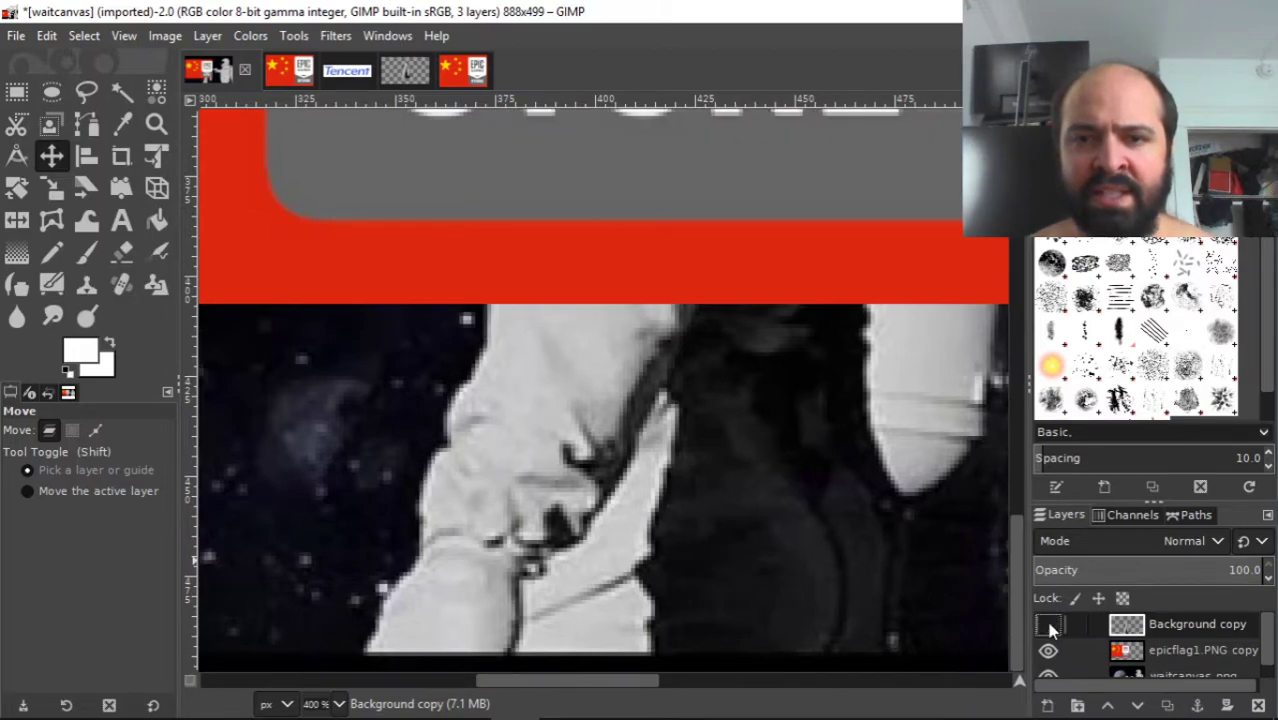
pyautogui.click(1048, 625)
# - Nudge the cut-out a few more pixels, recheck the fit, and leave the layer visible
pyautogui.moveTo(668, 528); pyautogui.dragTo(666, 535)
pyautogui.click(1047, 624)
pyautogui.click(1047, 624)
pyautogui.click(1047, 624)
pyautogui.click(1047, 624)
pyautogui.click(1047, 624)
pyautogui.click(1047, 624)
pyautogui.click(1047, 624)
pyautogui.click(1047, 624)
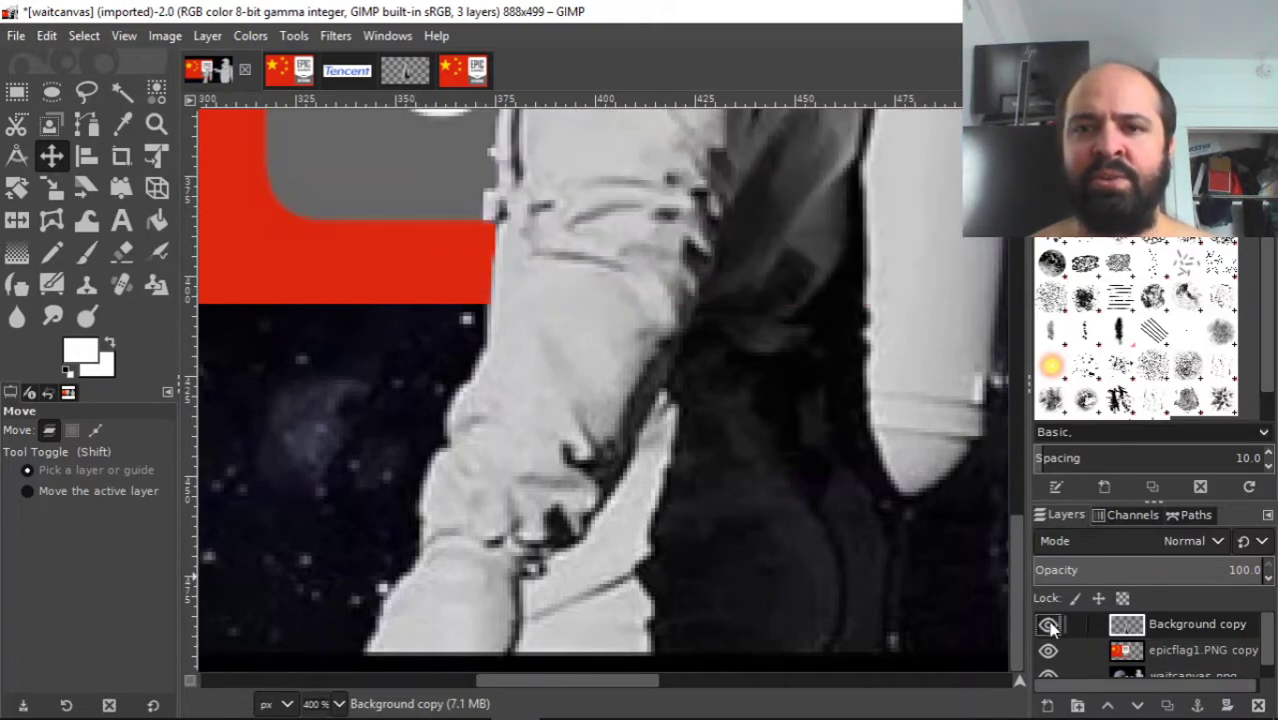
# - Save the composition as waitmeme.xcf in Pictures
pyautogui.click(15, 36)
pyautogui.click(62, 242)
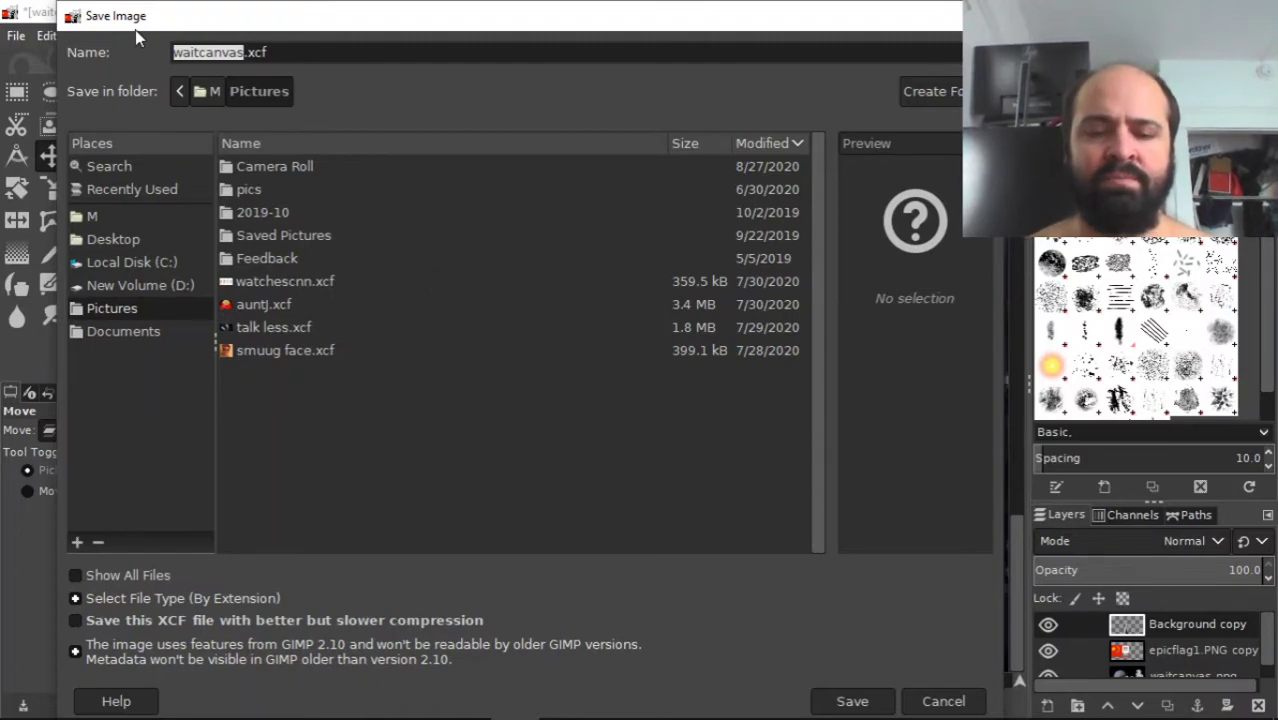
pyautogui.write('waitmeme')
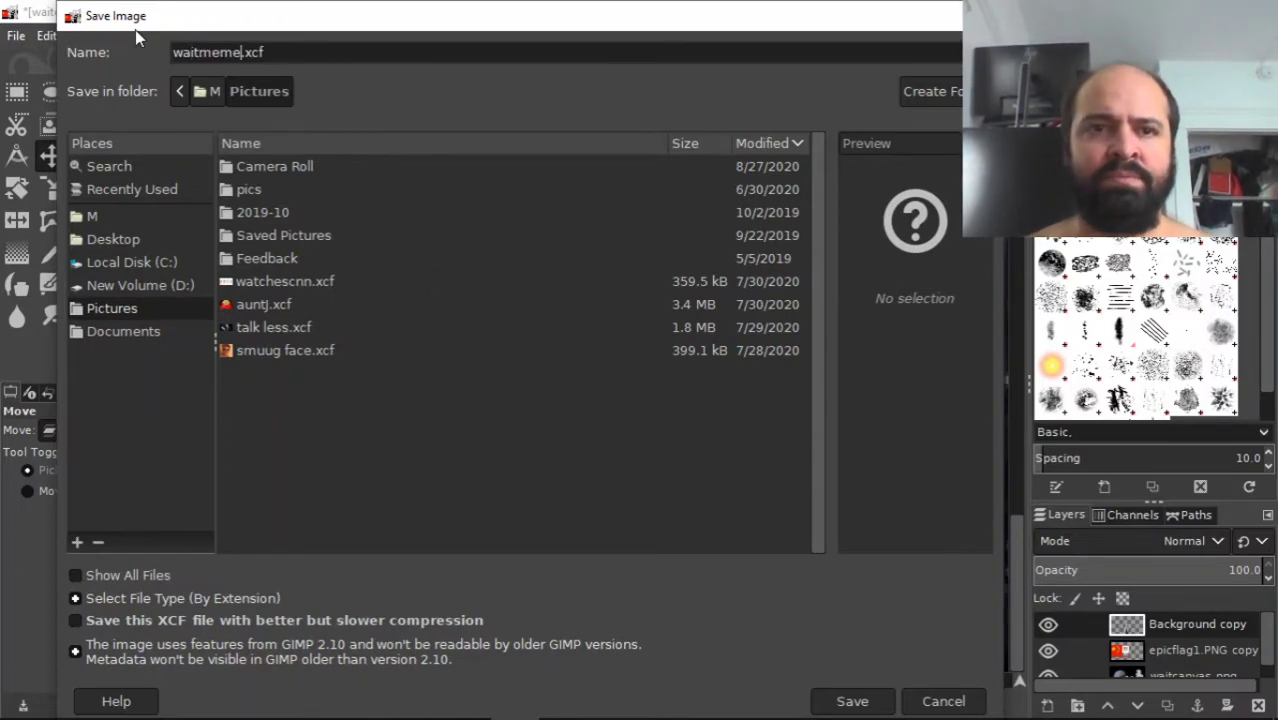
pyautogui.click(852, 701)
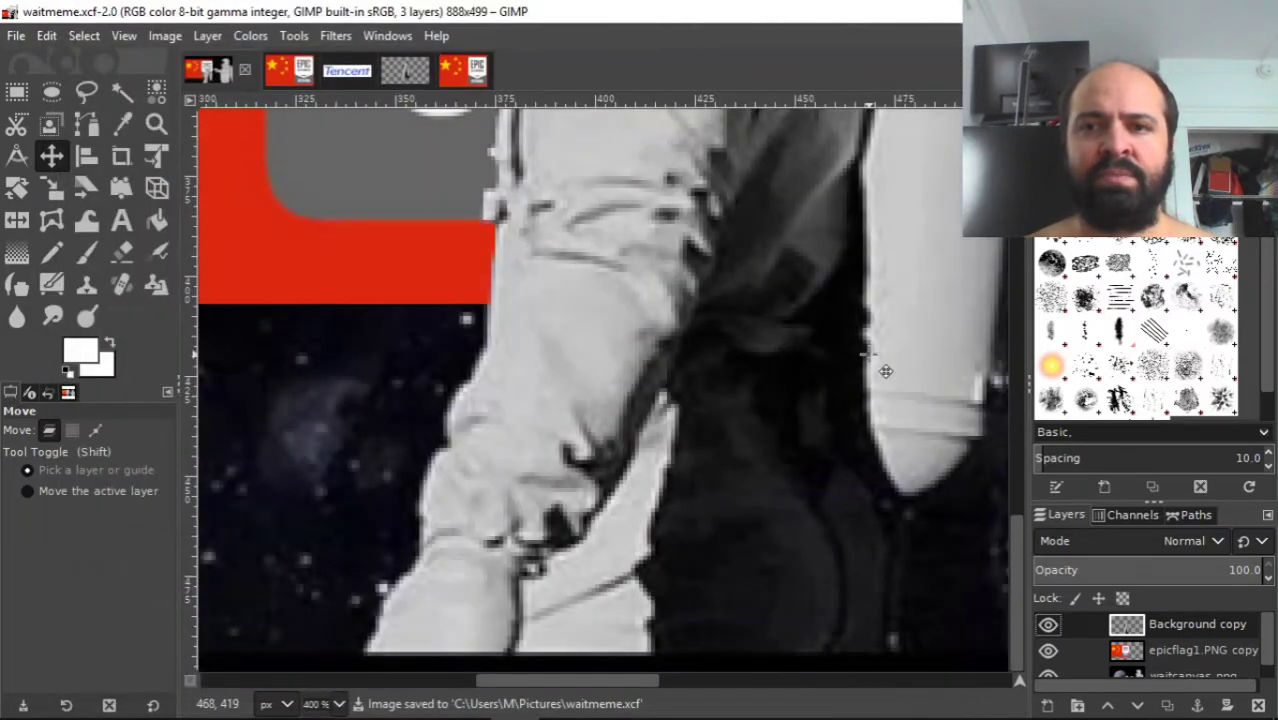
pyautogui.click(124, 36)
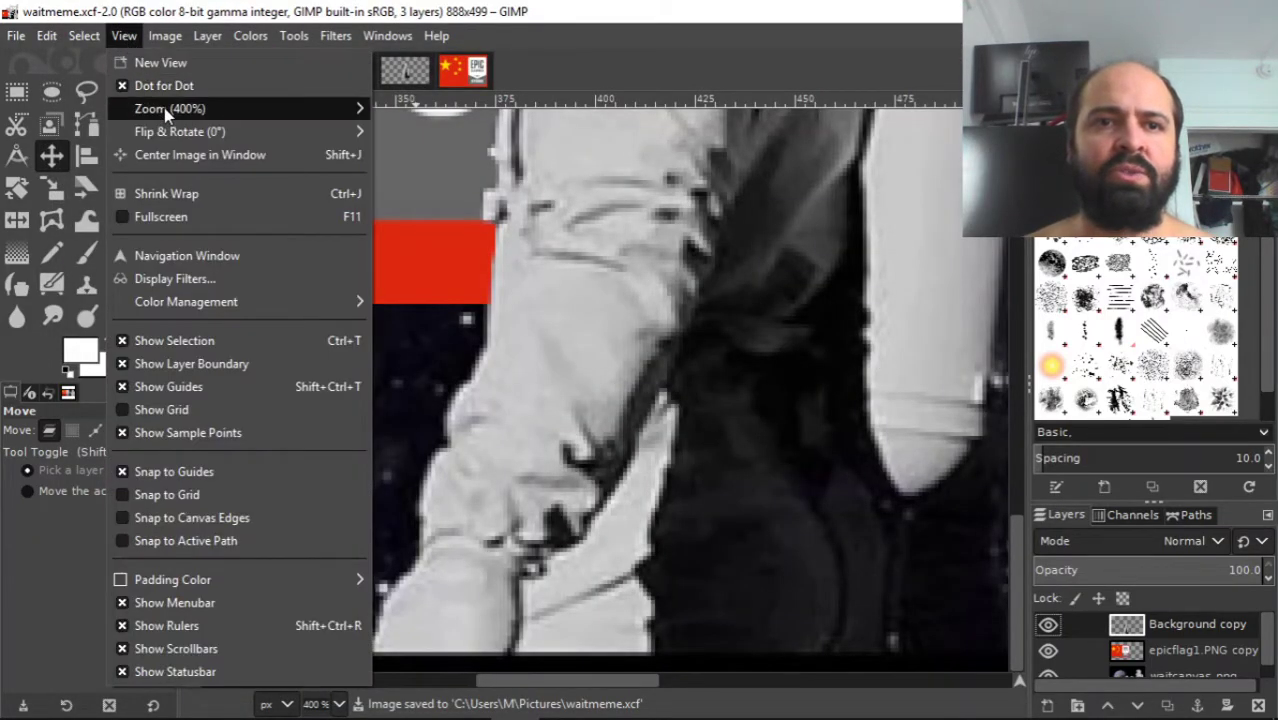
# - Set the view zoom to 1:1 (100%) to see the whole meme
pyautogui.moveTo(200, 108)
pyautogui.click(488, 354)
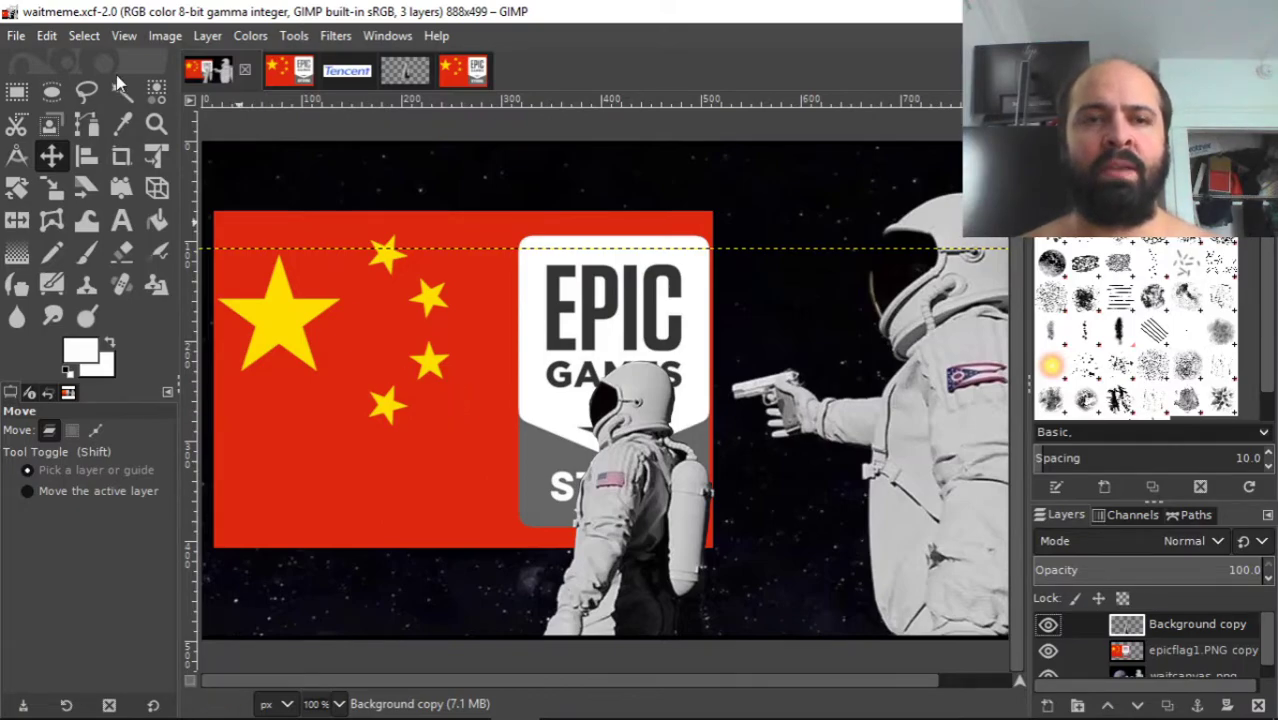
# - Add a 'Wait it's all China?' text box over the flag and set its size to 30
pyautogui.click(122, 223)
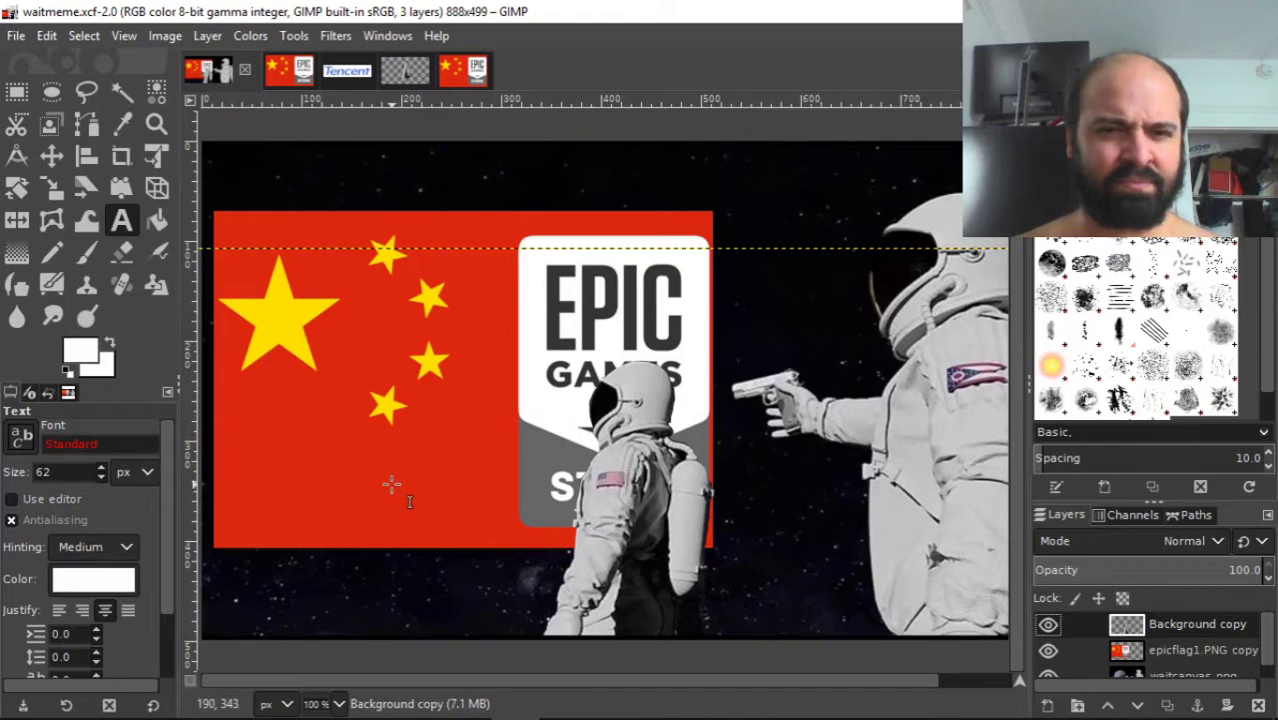
pyautogui.moveTo(259, 449); pyautogui.dragTo(563, 540)
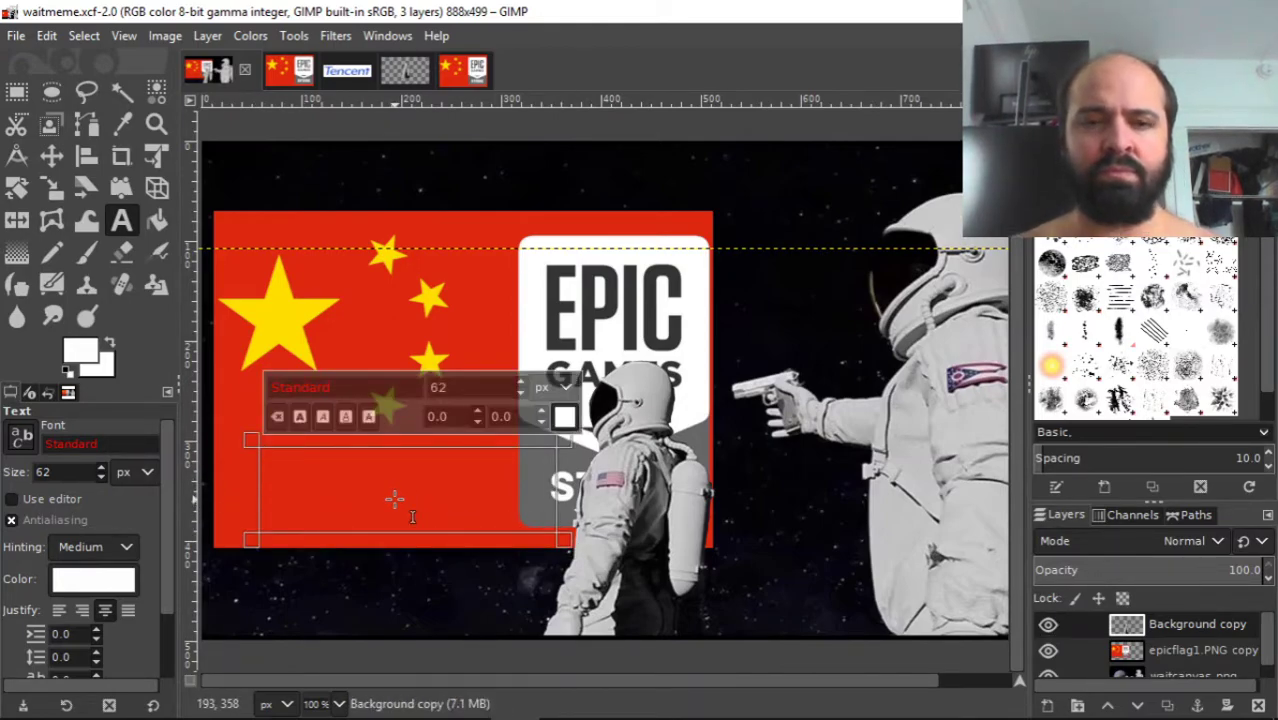
pyautogui.write("Wait it's all China?")
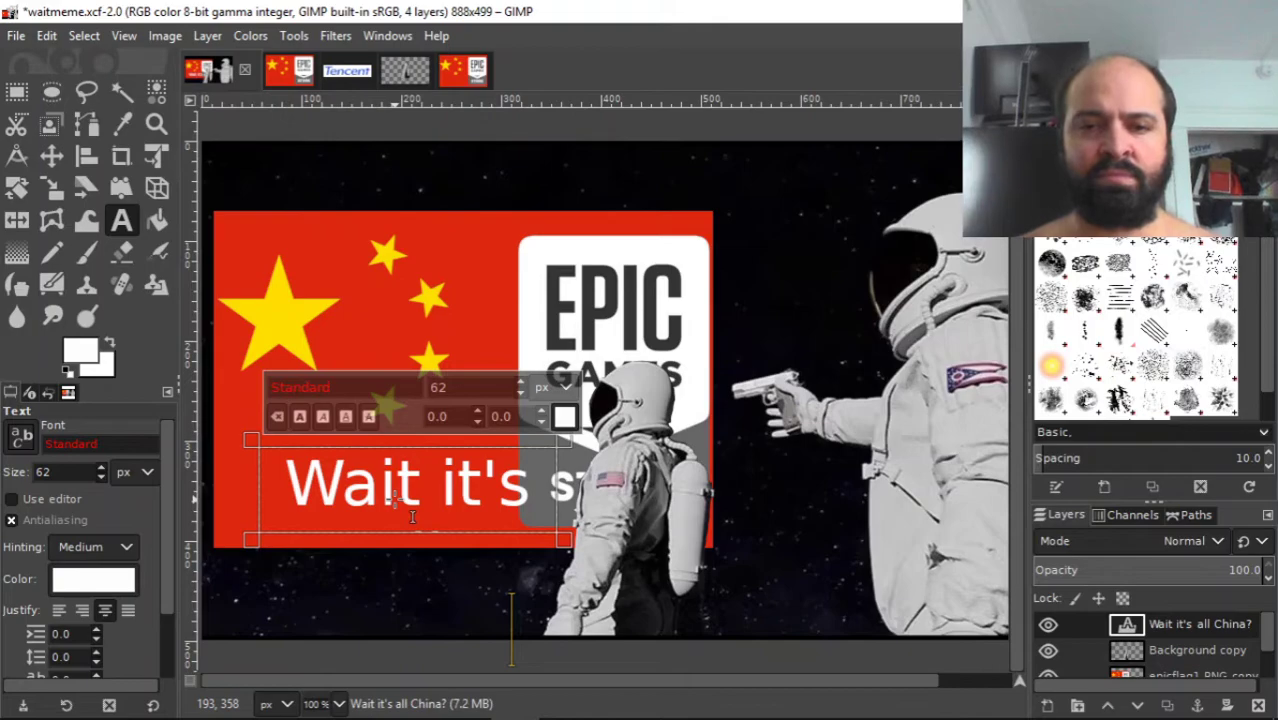
pyautogui.moveTo(580, 556); pyautogui.dragTo(268, 462)
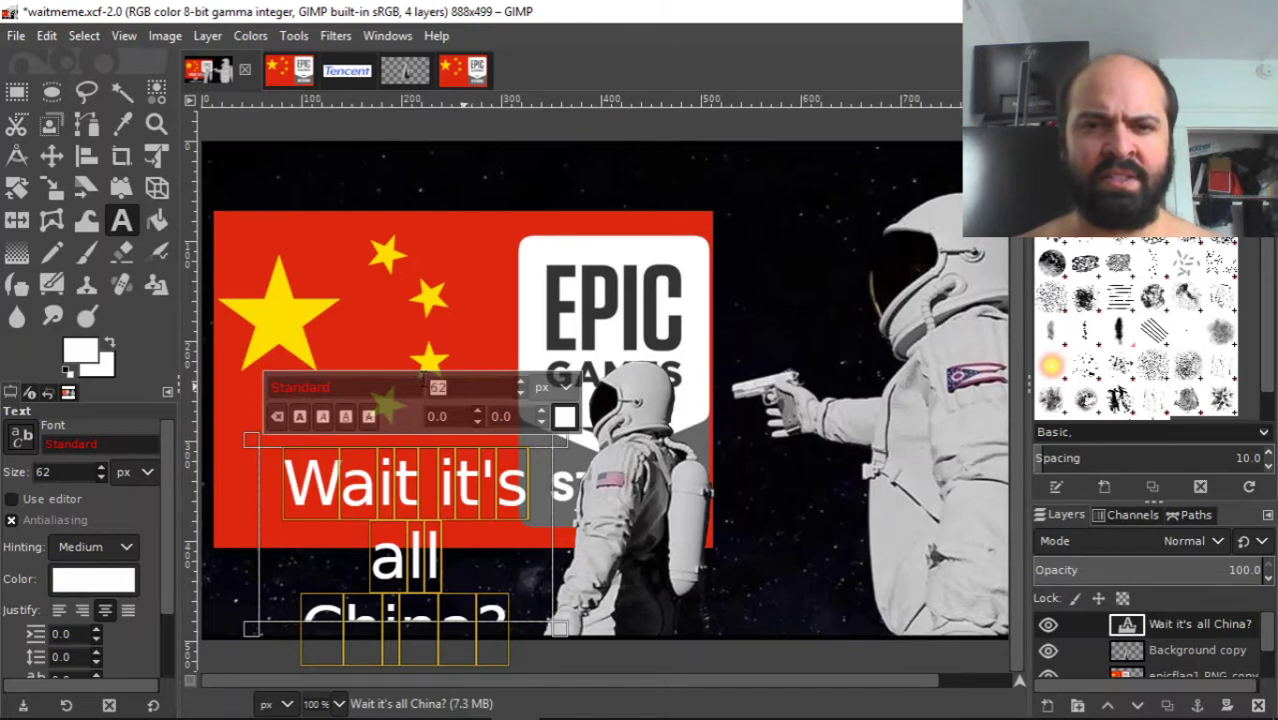
pyautogui.press('Return')
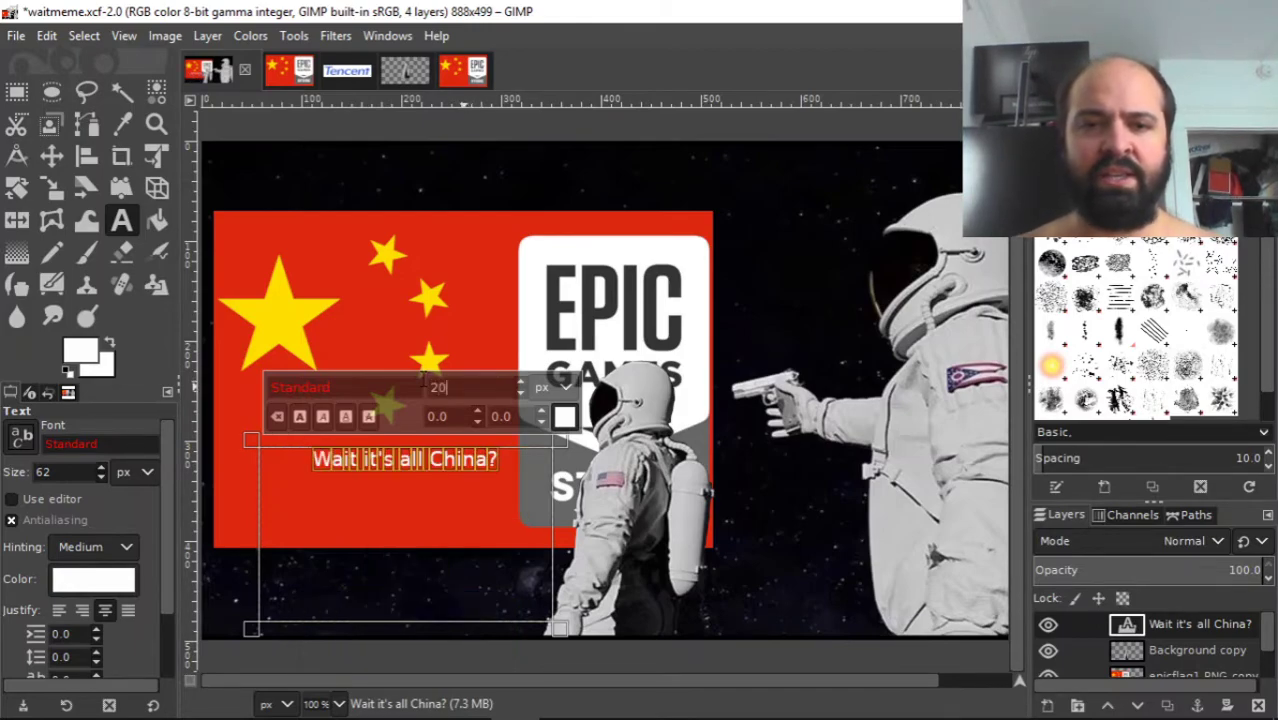
pyautogui.doubleClick(430, 389)
pyautogui.press('Return')
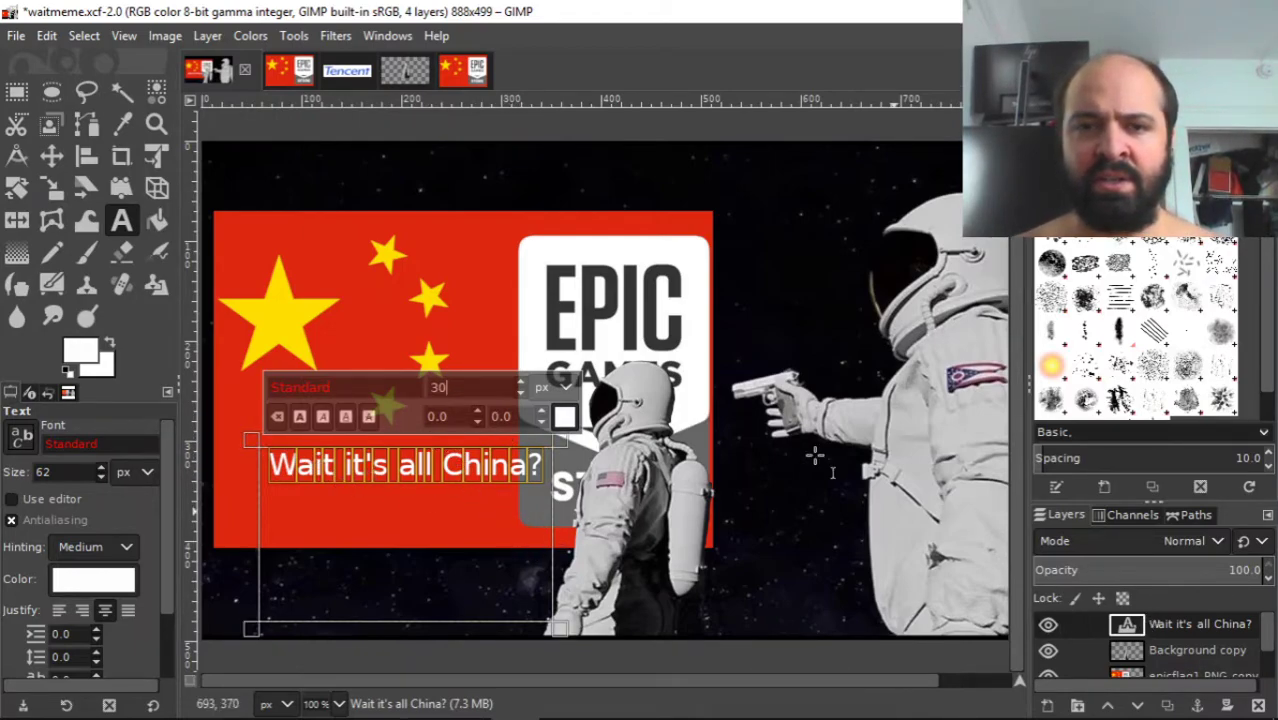
# - Shift the caption layer slightly right and up with the Move tool
pyautogui.click(52, 156)
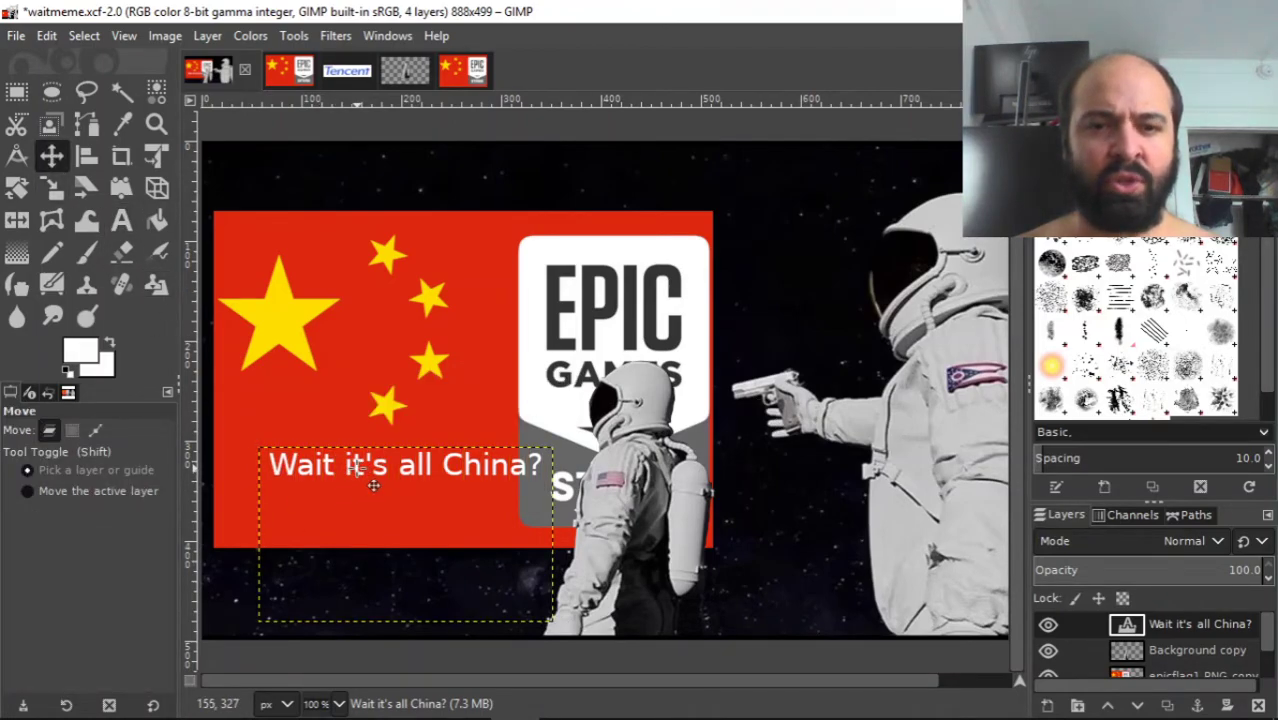
pyautogui.moveTo(372, 485); pyautogui.dragTo(394, 470)
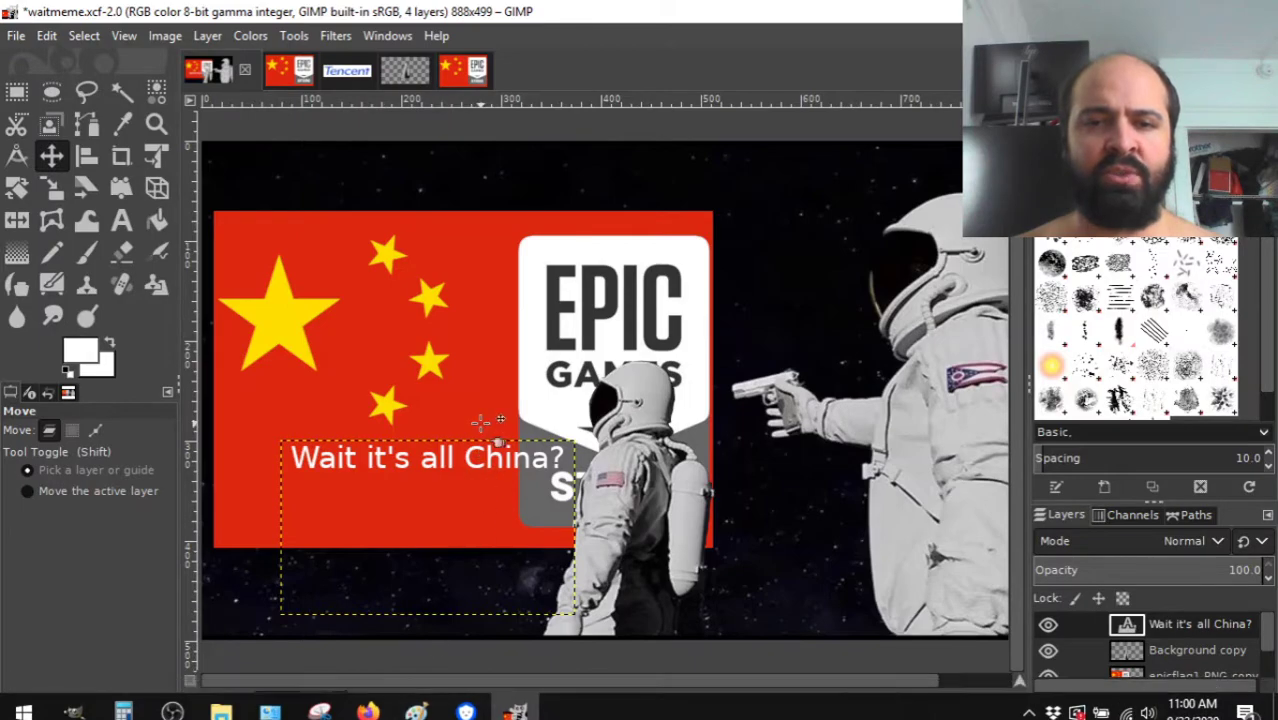
# - Search DuckDuckGo in Firefox for 'how do we outline e text in gimp'
pyautogui.click(370, 703)
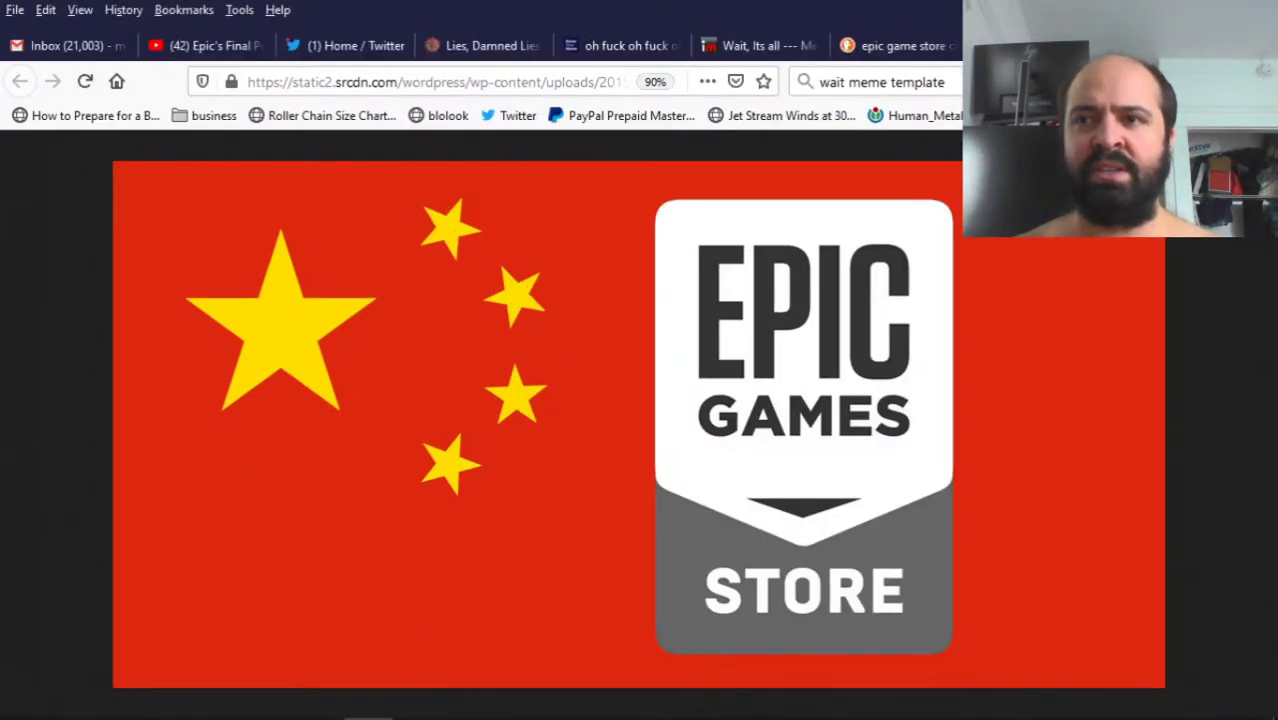
pyautogui.hotkey('ctrl', 'Tab')
pyautogui.click(882, 84)
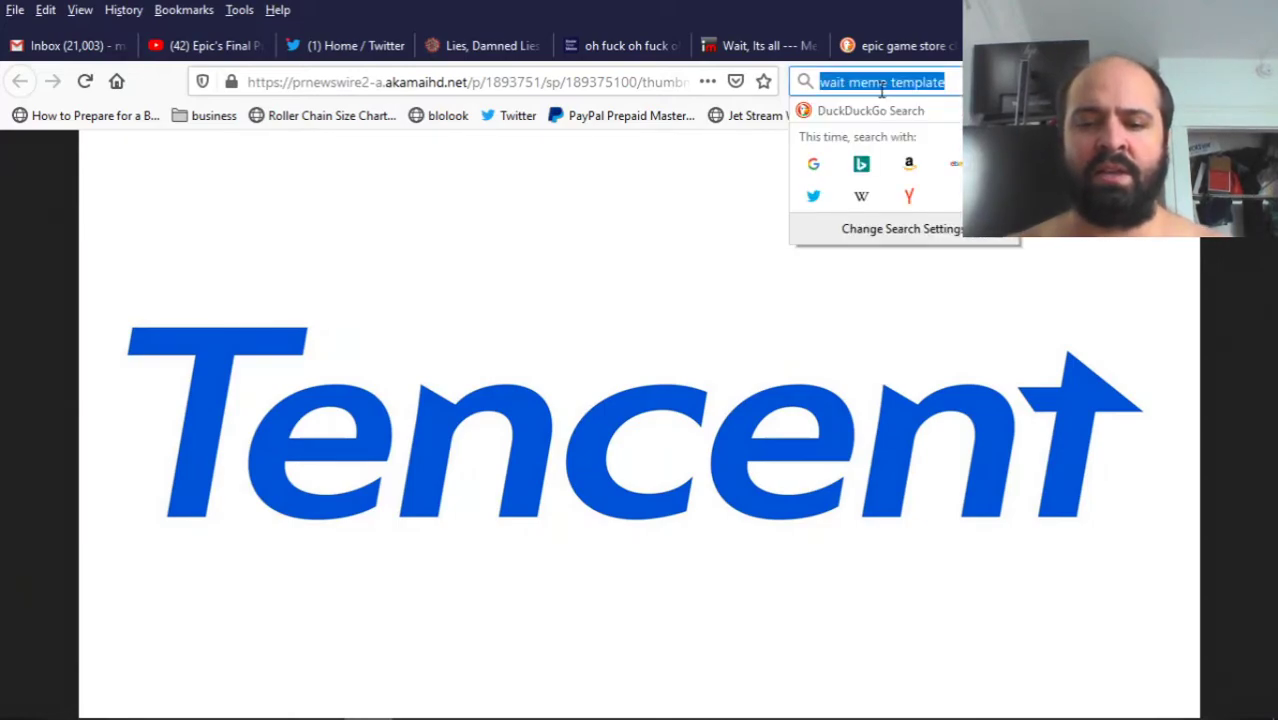
pyautogui.write('how do we ou')
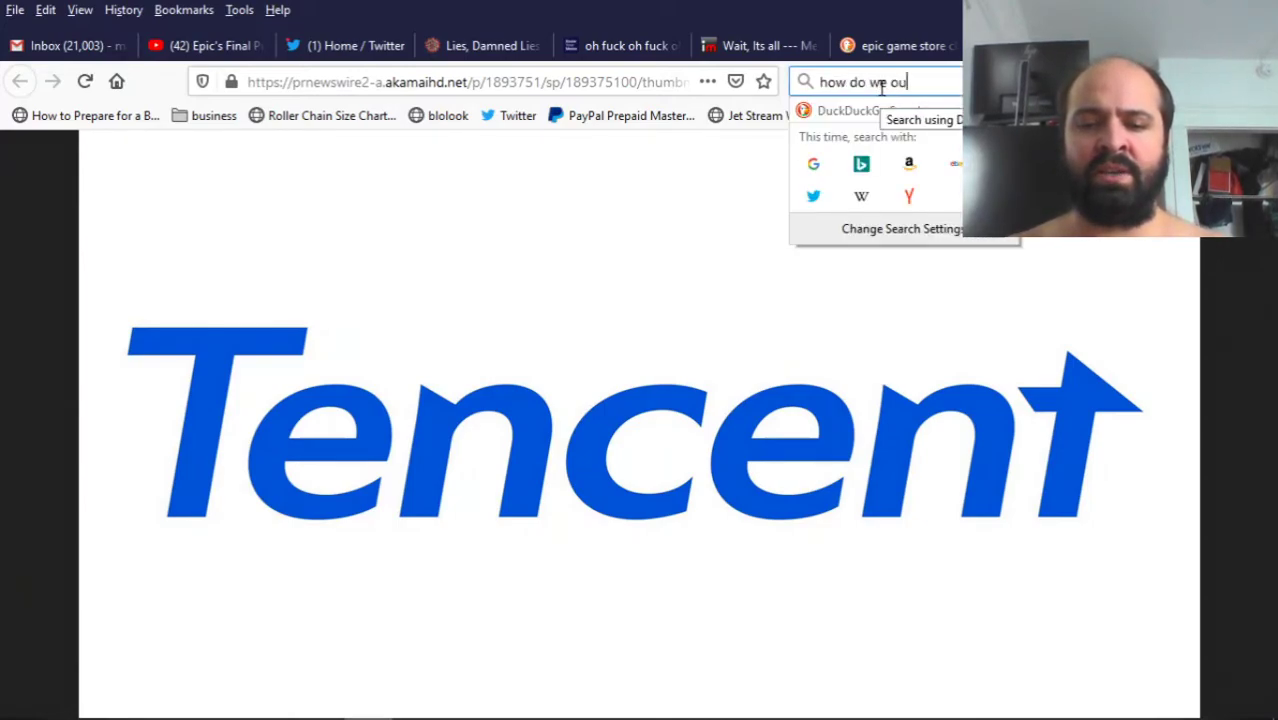
pyautogui.write('tline')
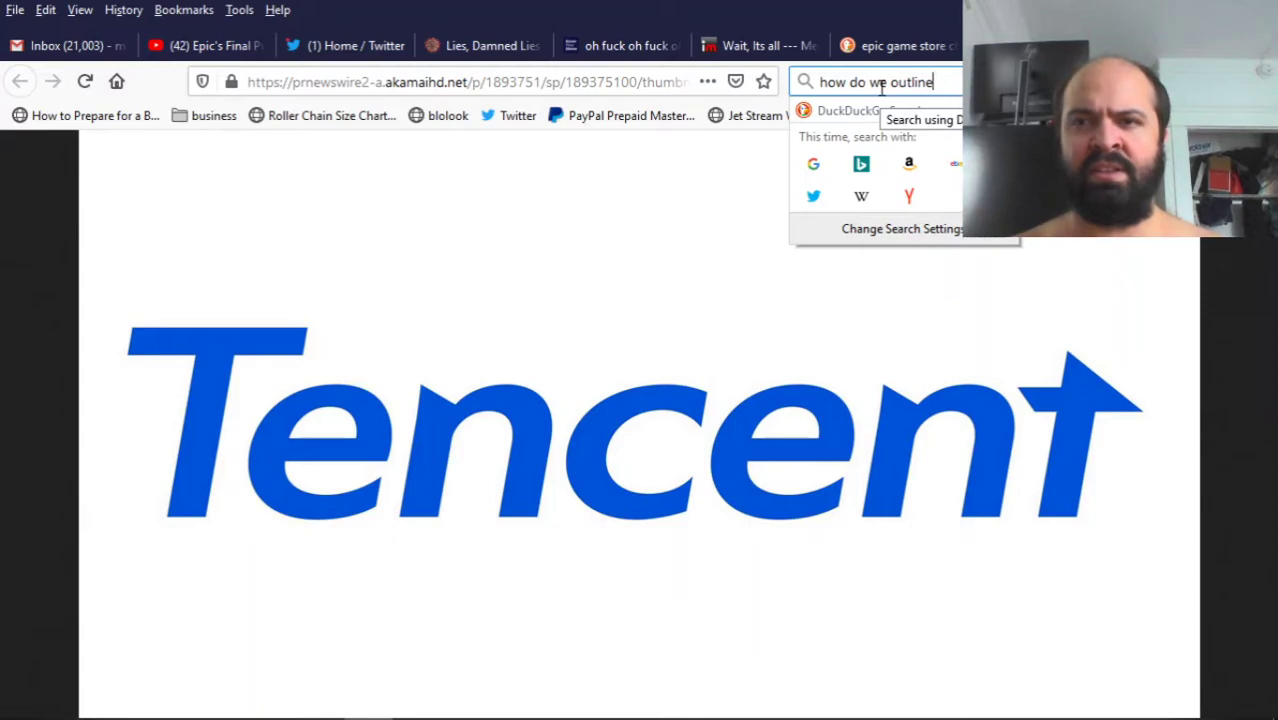
pyautogui.write(' e text')
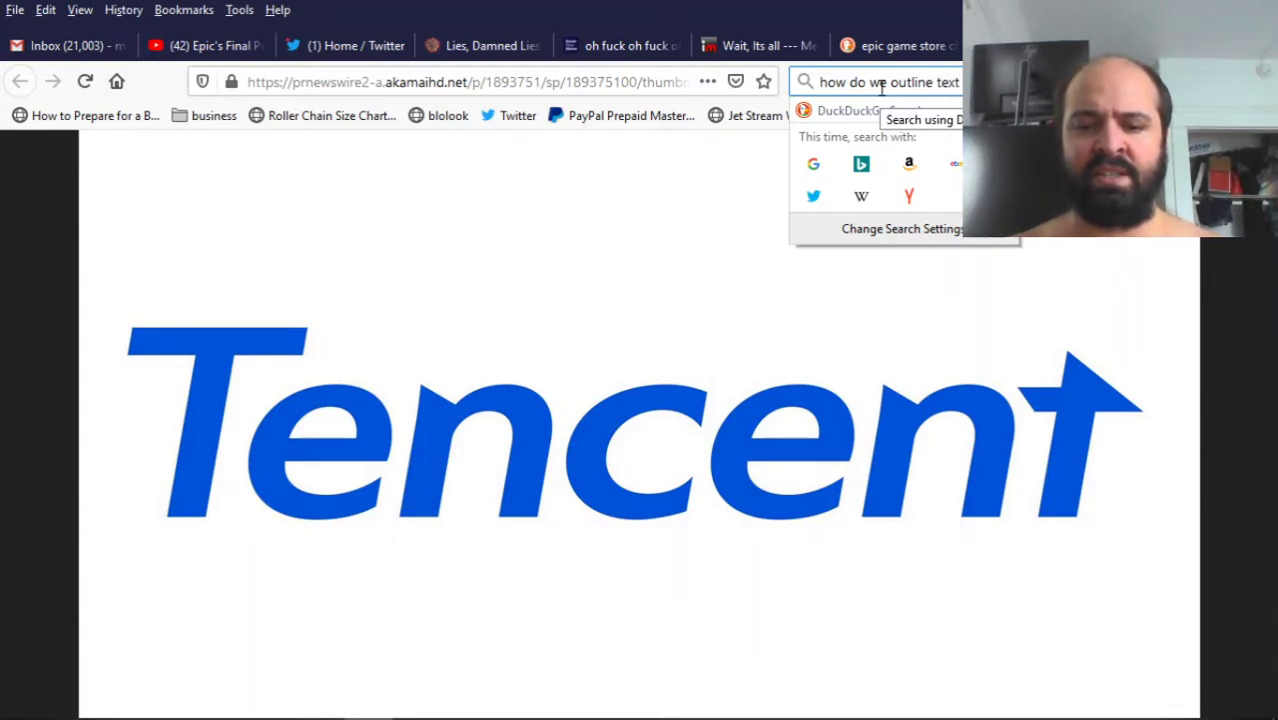
pyautogui.write(' in gimp')
pyautogui.press('Return')
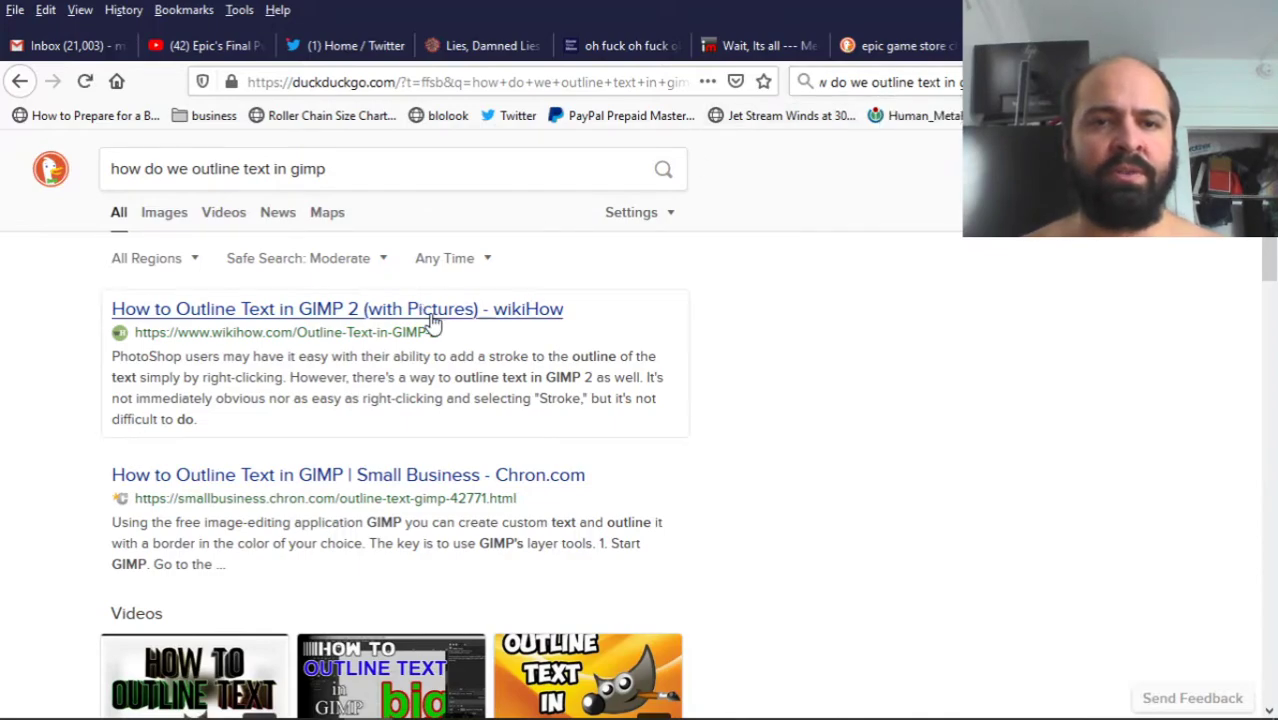
pyautogui.click(310, 318)
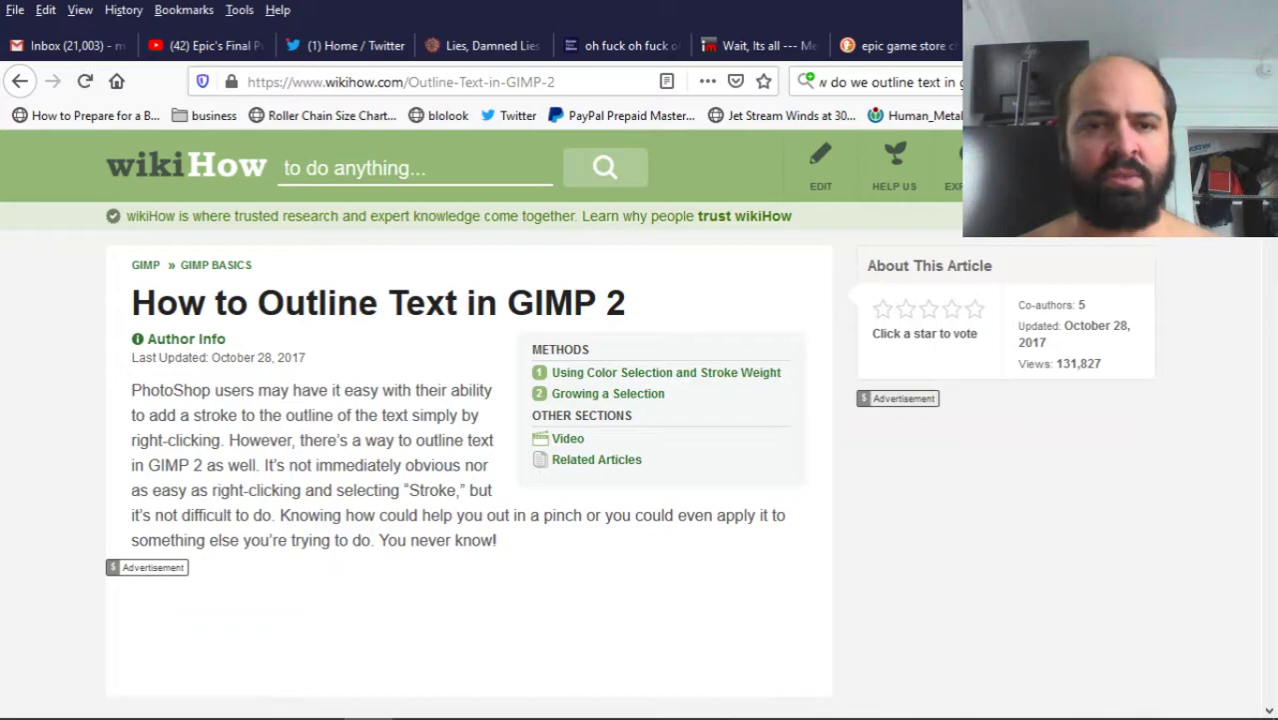
pyautogui.scroll(-2, 576, 444)
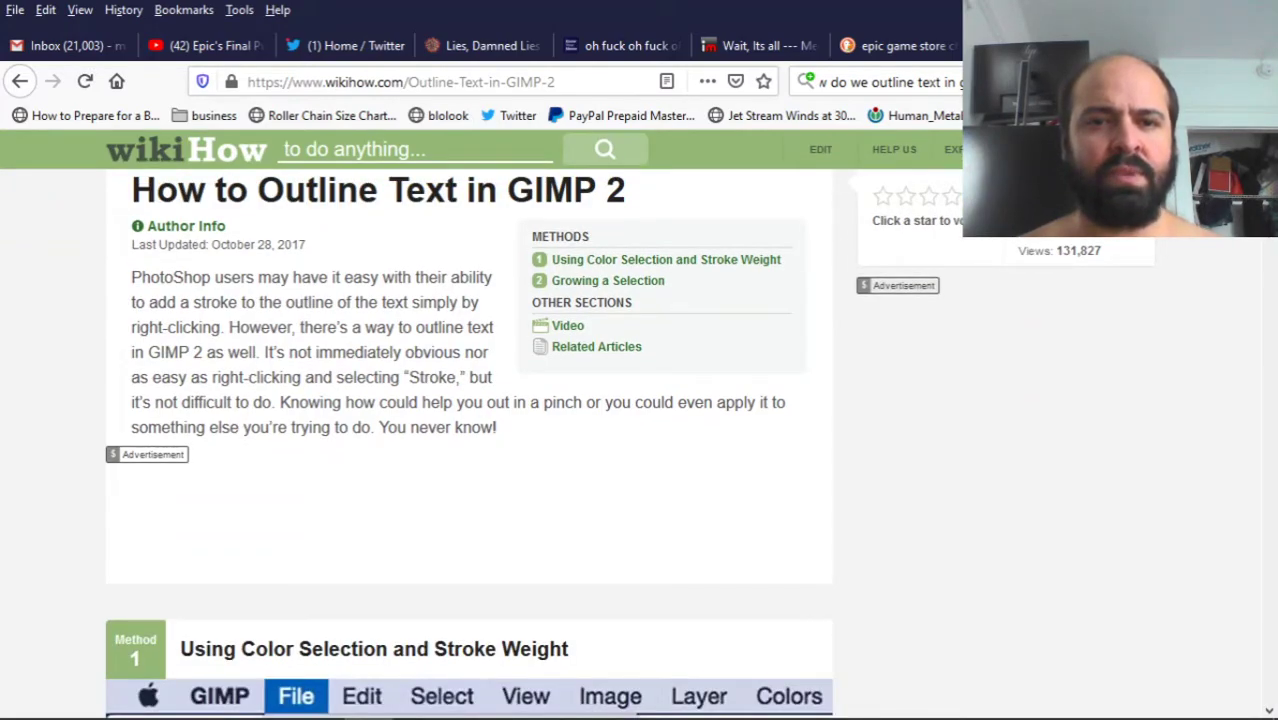
pyautogui.scroll(-8, 469, 445)
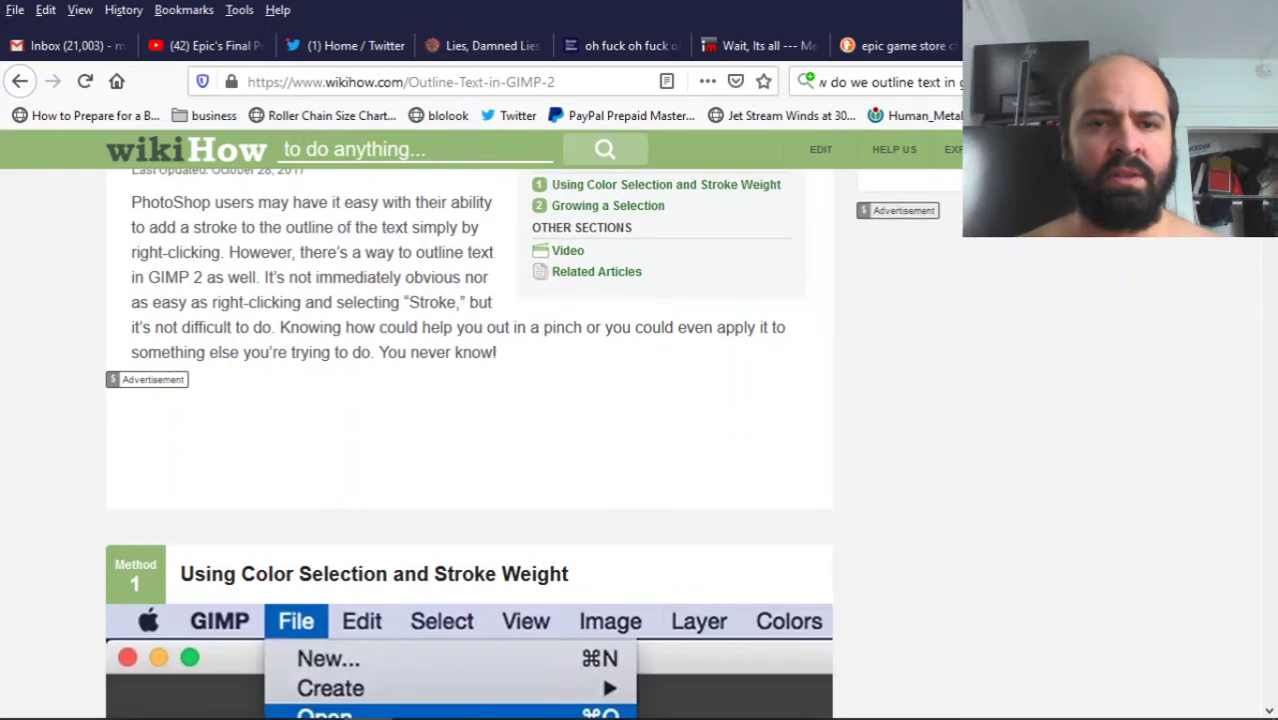
pyautogui.scroll(3, 469, 445)
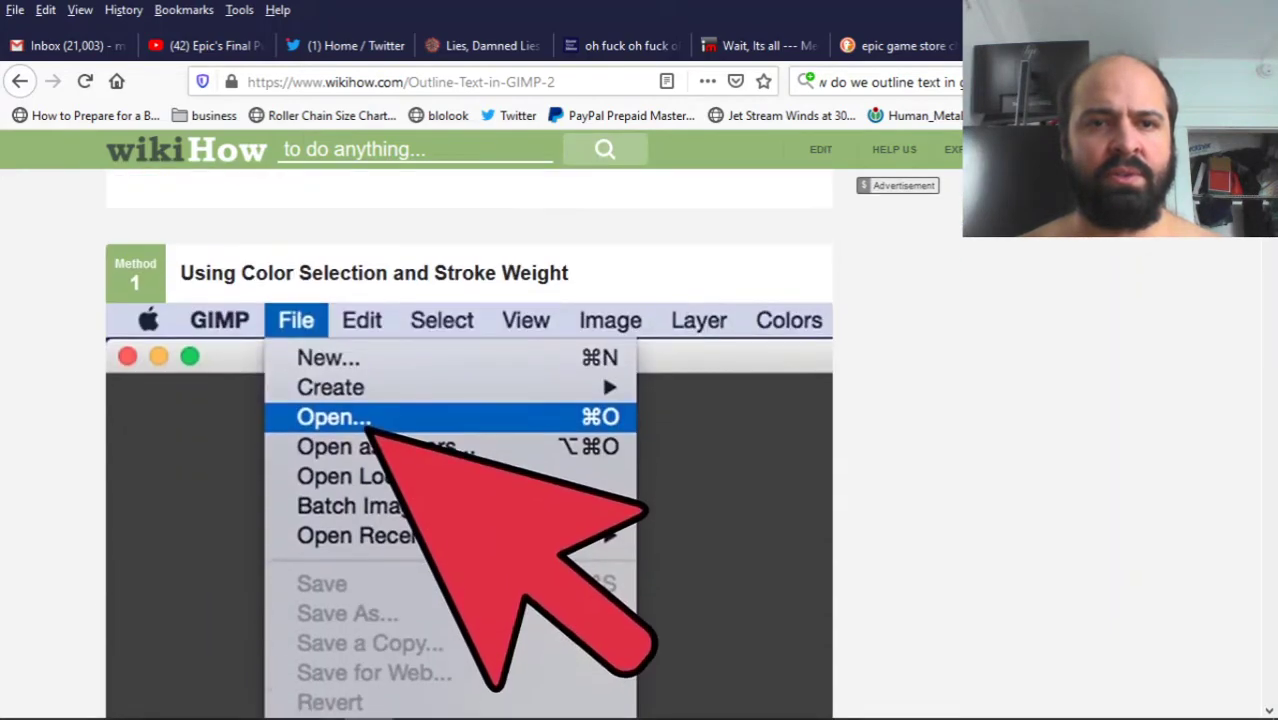
pyautogui.scroll(-10, 469, 445)
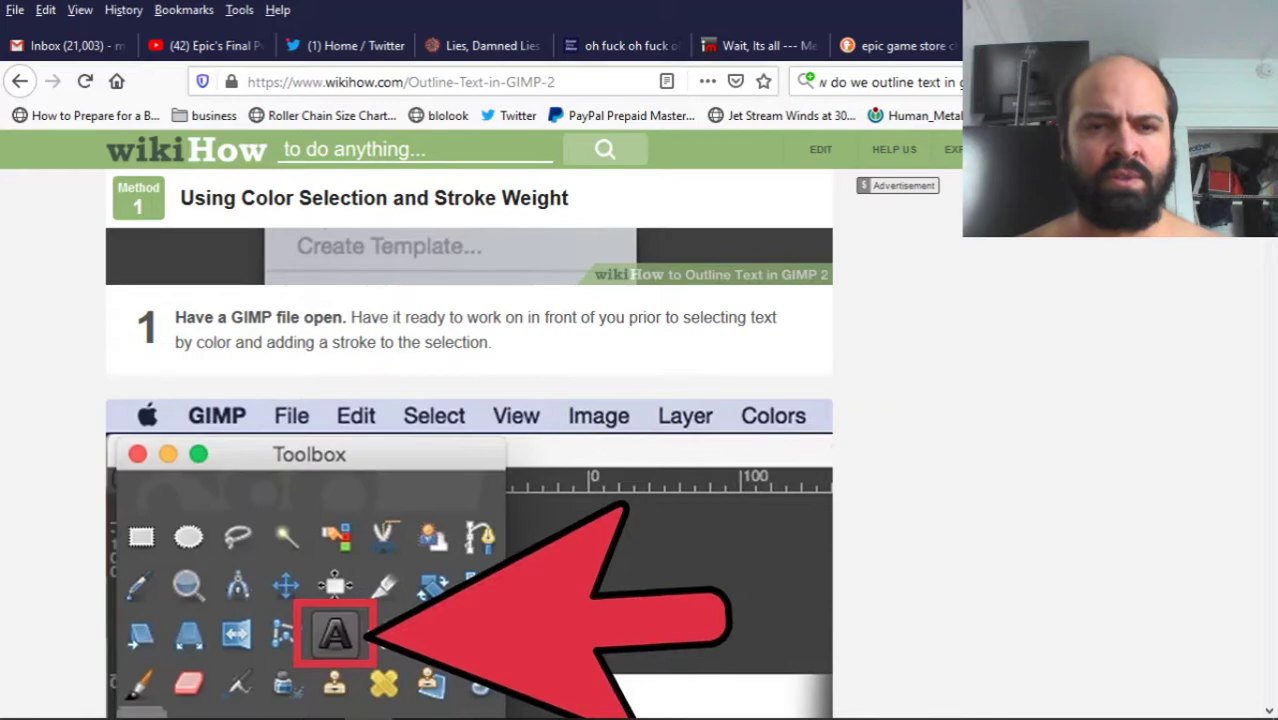
pyautogui.scroll(-12, 469, 445)
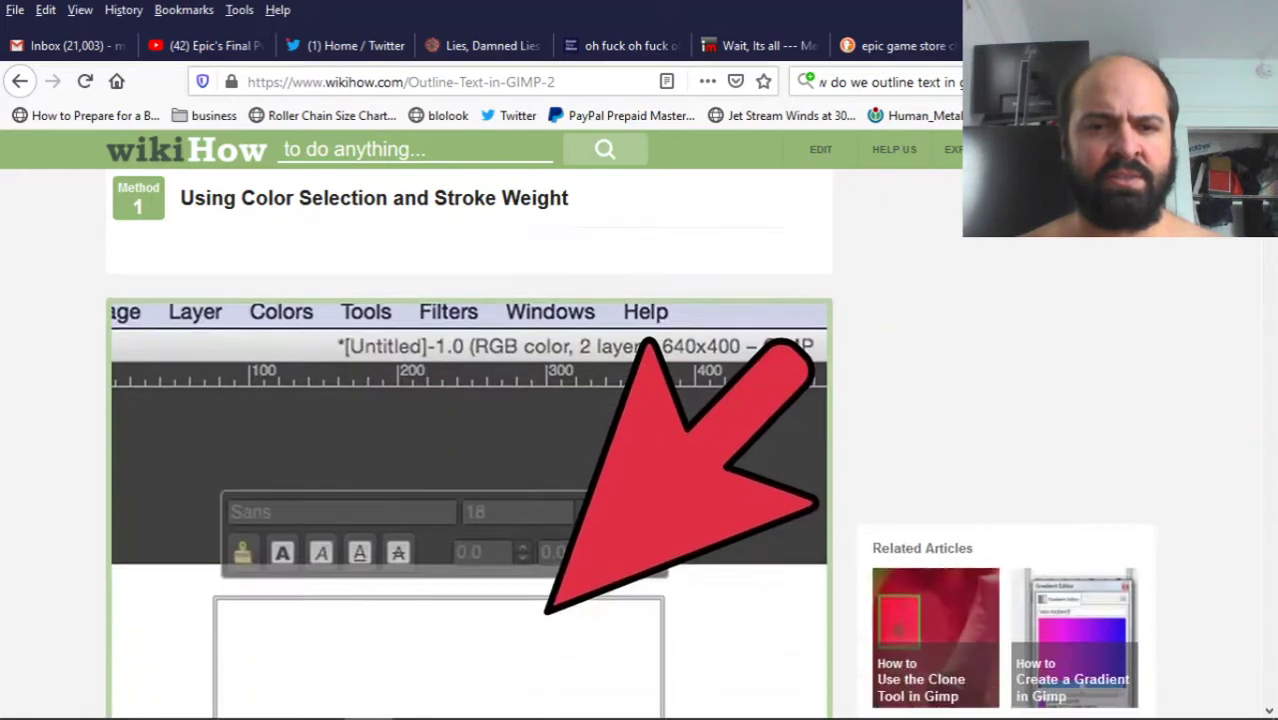
pyautogui.scroll(-15, 469, 445)
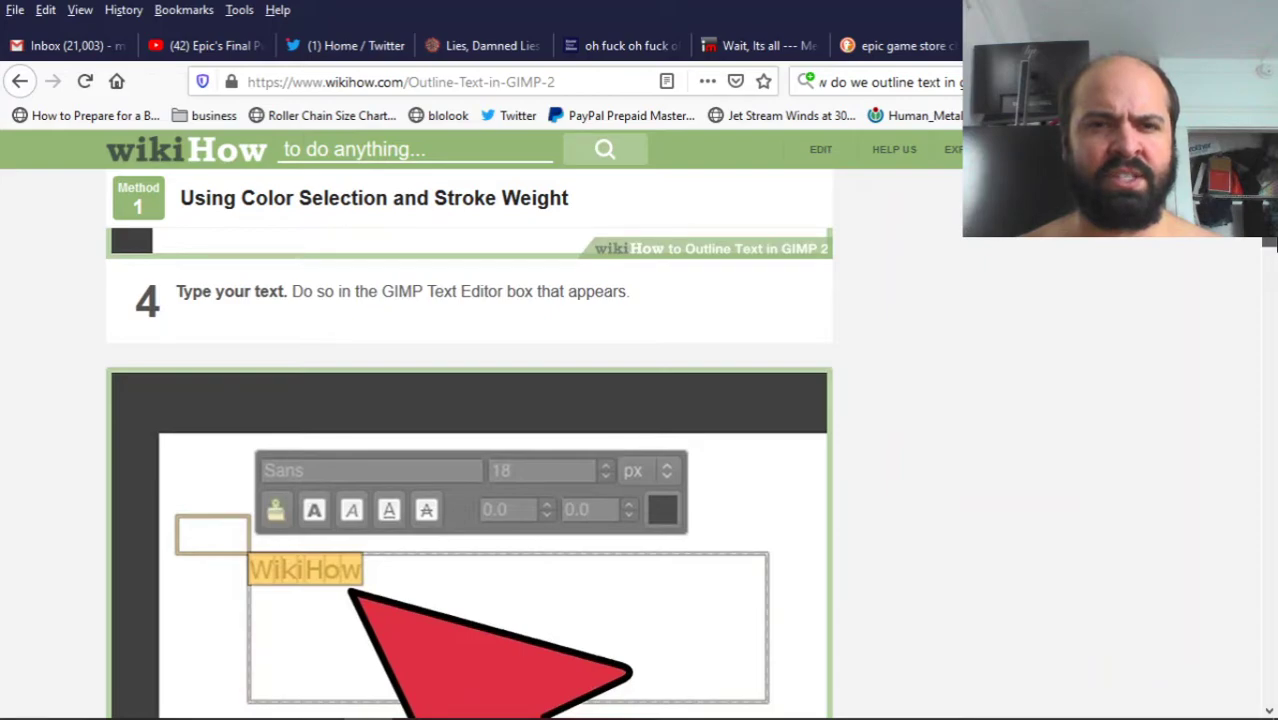
pyautogui.scroll(-10, 469, 445)
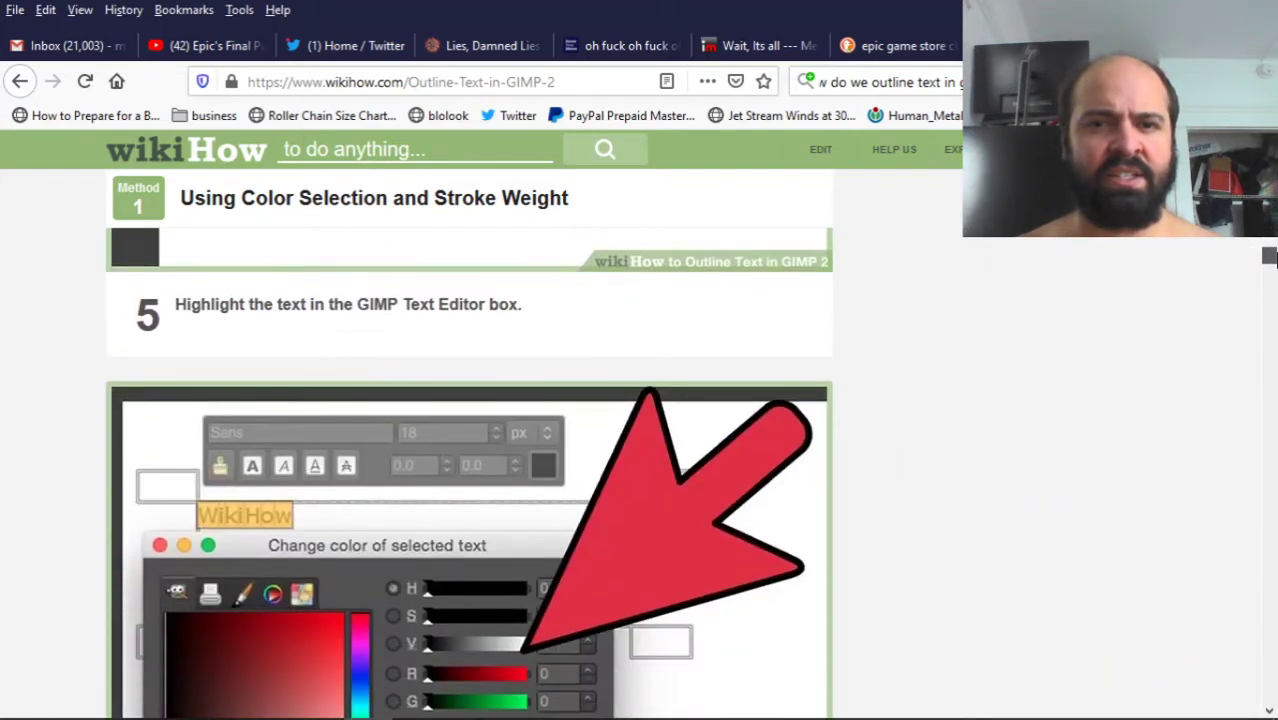
pyautogui.scroll(-1, 1274, 260)
pyautogui.scroll(-4, 1272, 260)
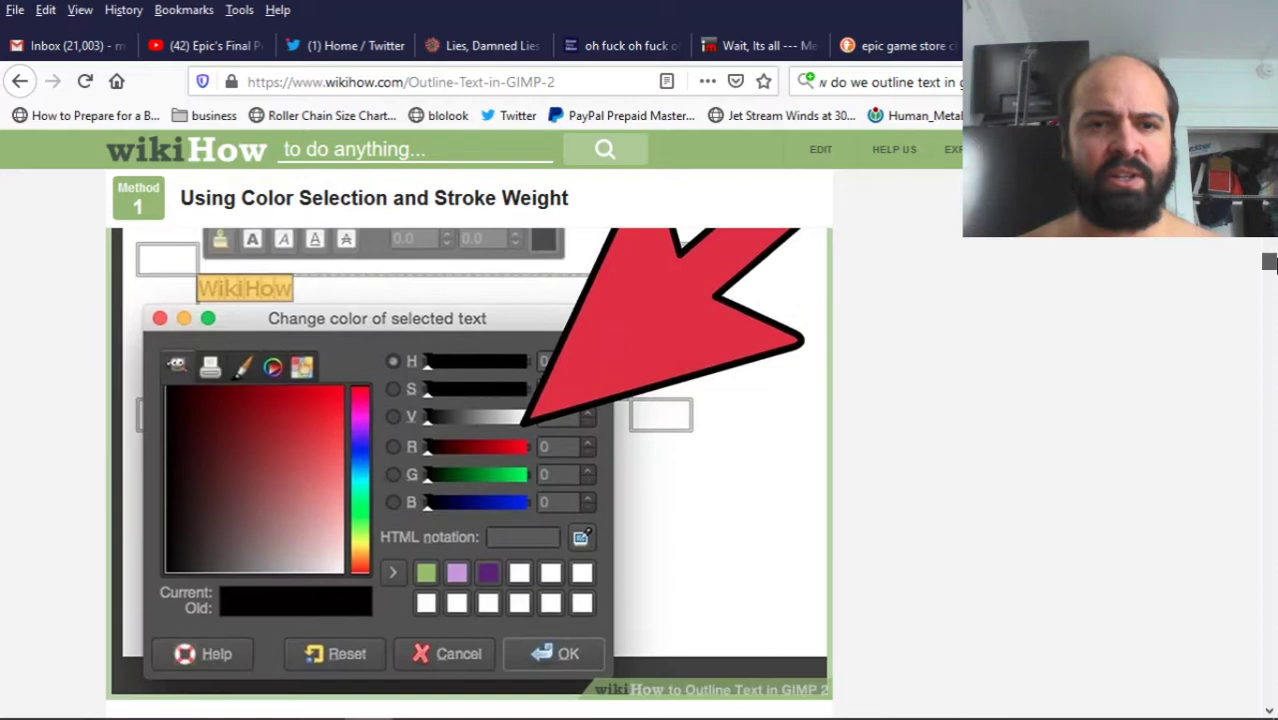
pyautogui.moveTo(1272, 262); pyautogui.dragTo(1270, 306)
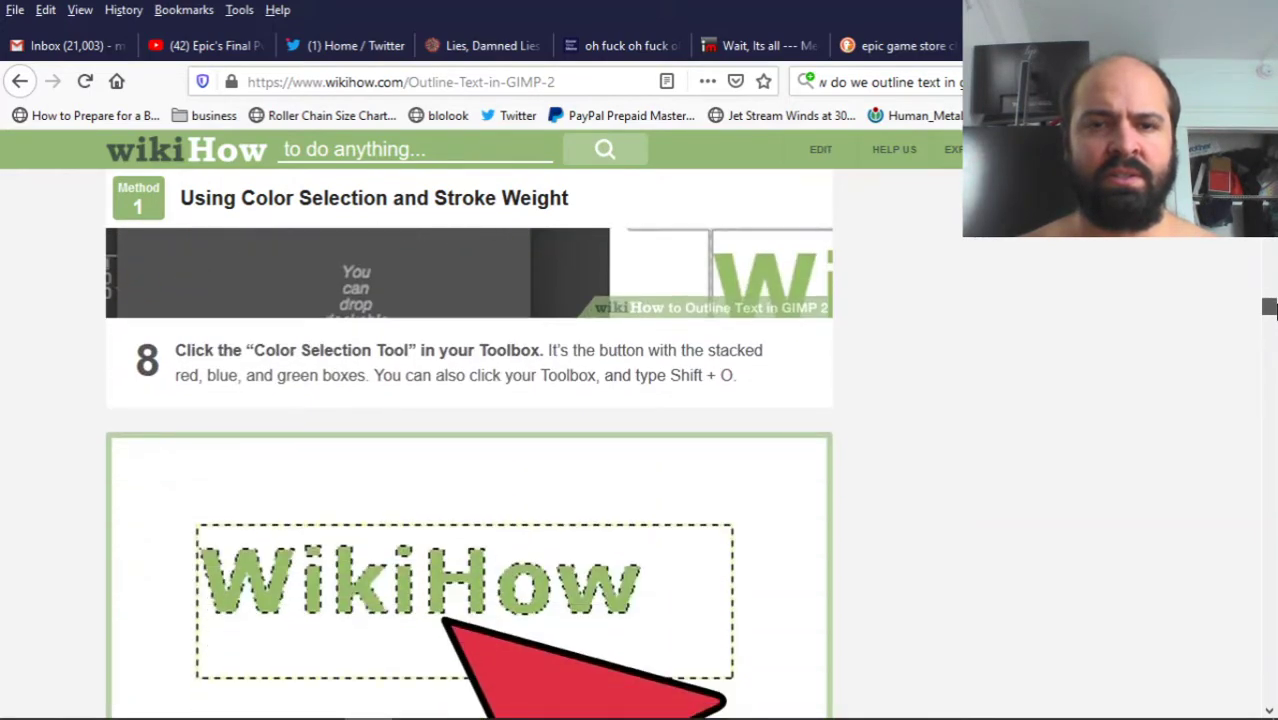
pyautogui.moveTo(1270, 306); pyautogui.dragTo(1269, 562)
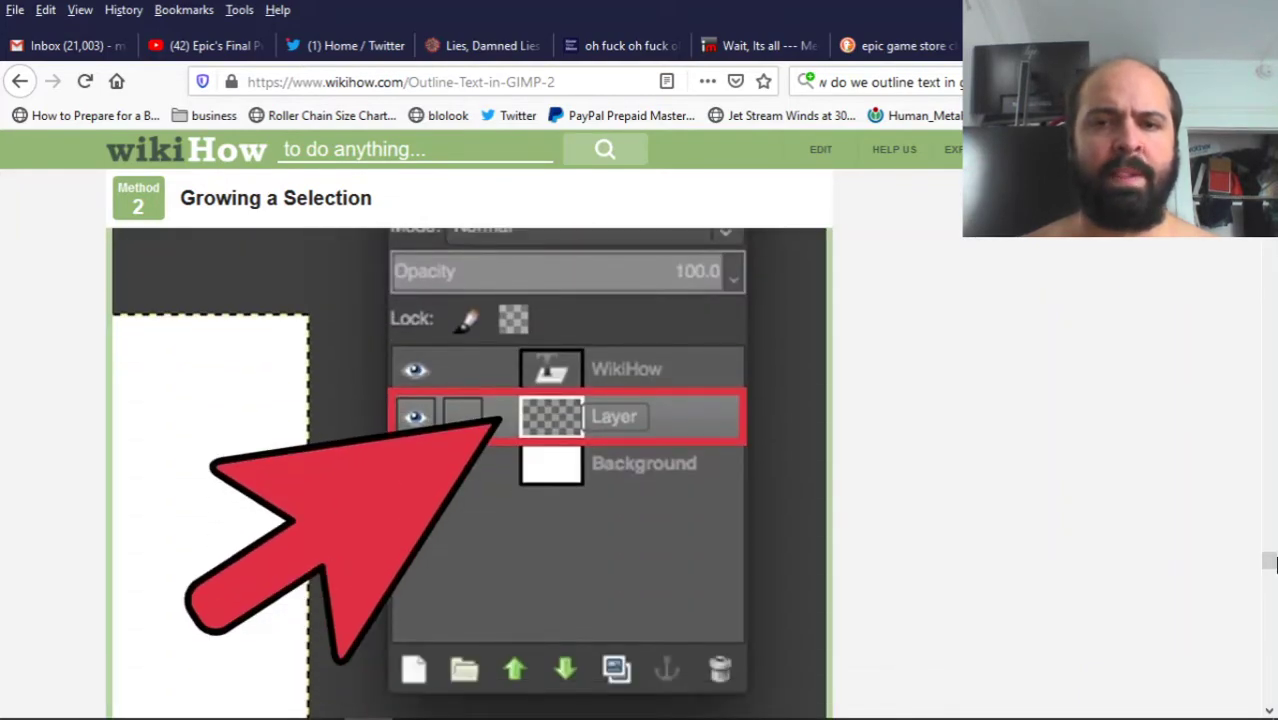
pyautogui.click(20, 83)
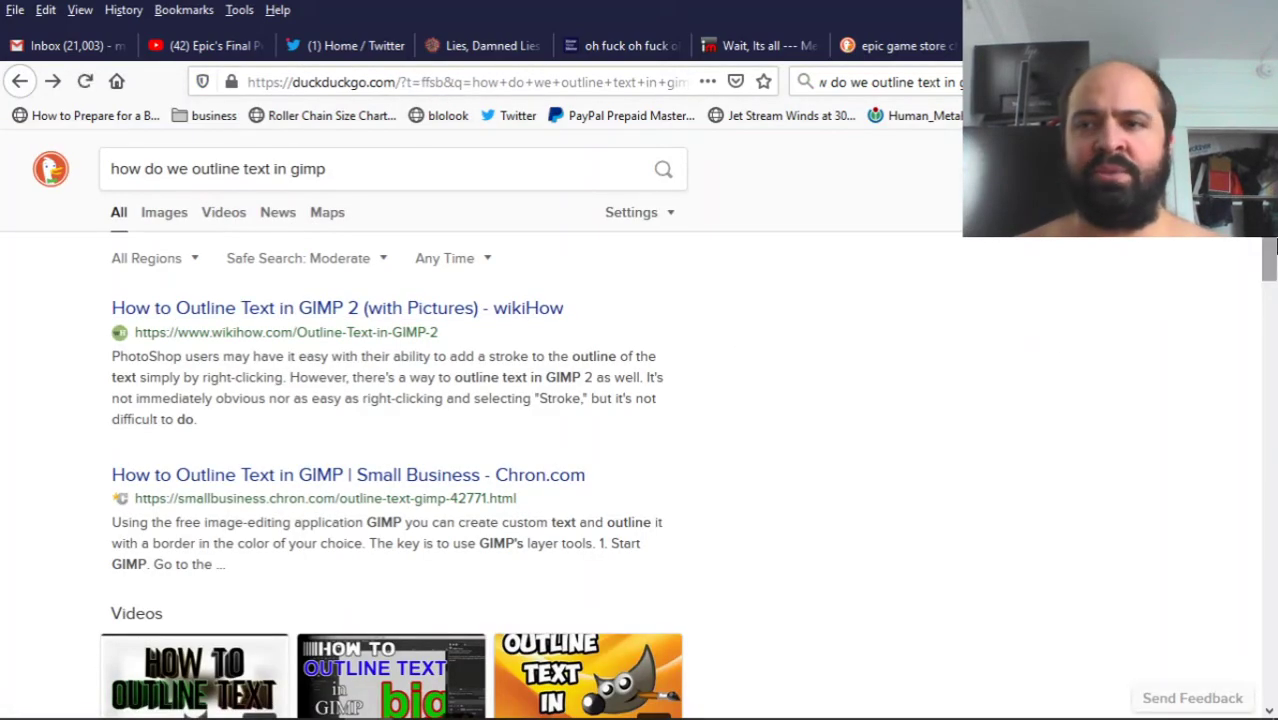
# - Read through the Chron guide on outlining text in GIMP, then return to waitmeme.xcf
pyautogui.moveTo(1269, 236); pyautogui.dragTo(1270, 250)
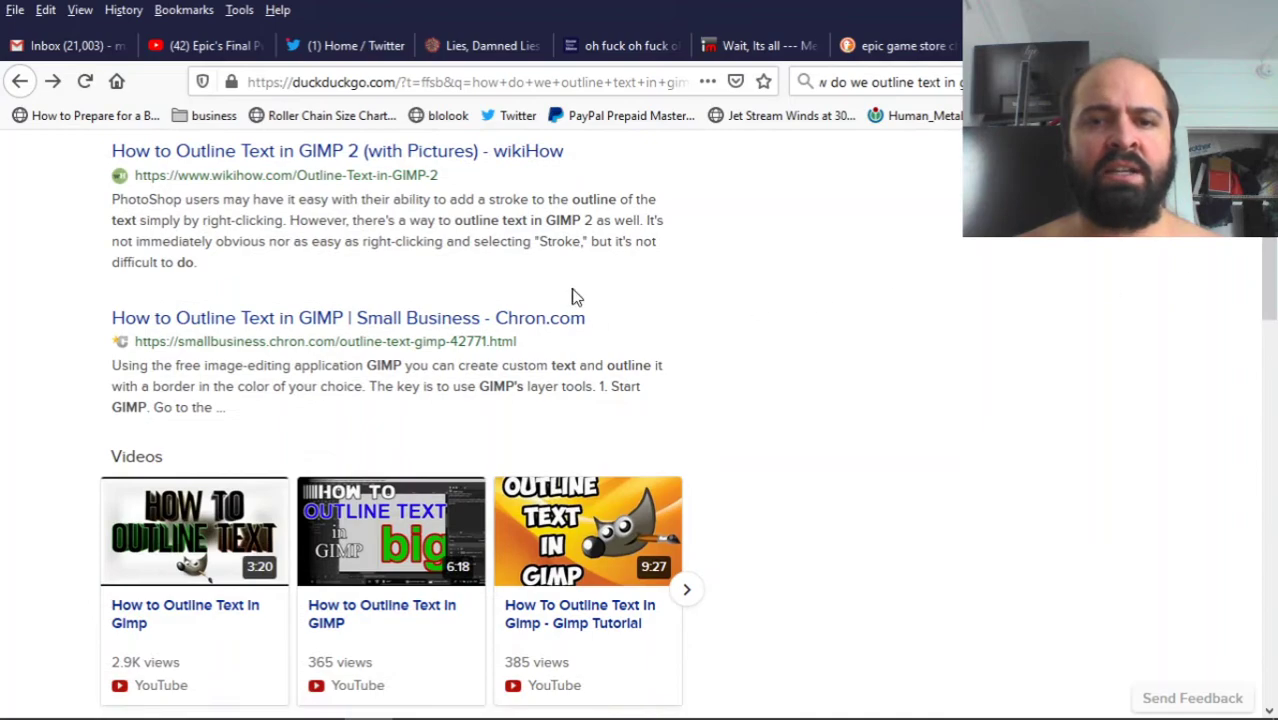
pyautogui.click(487, 328)
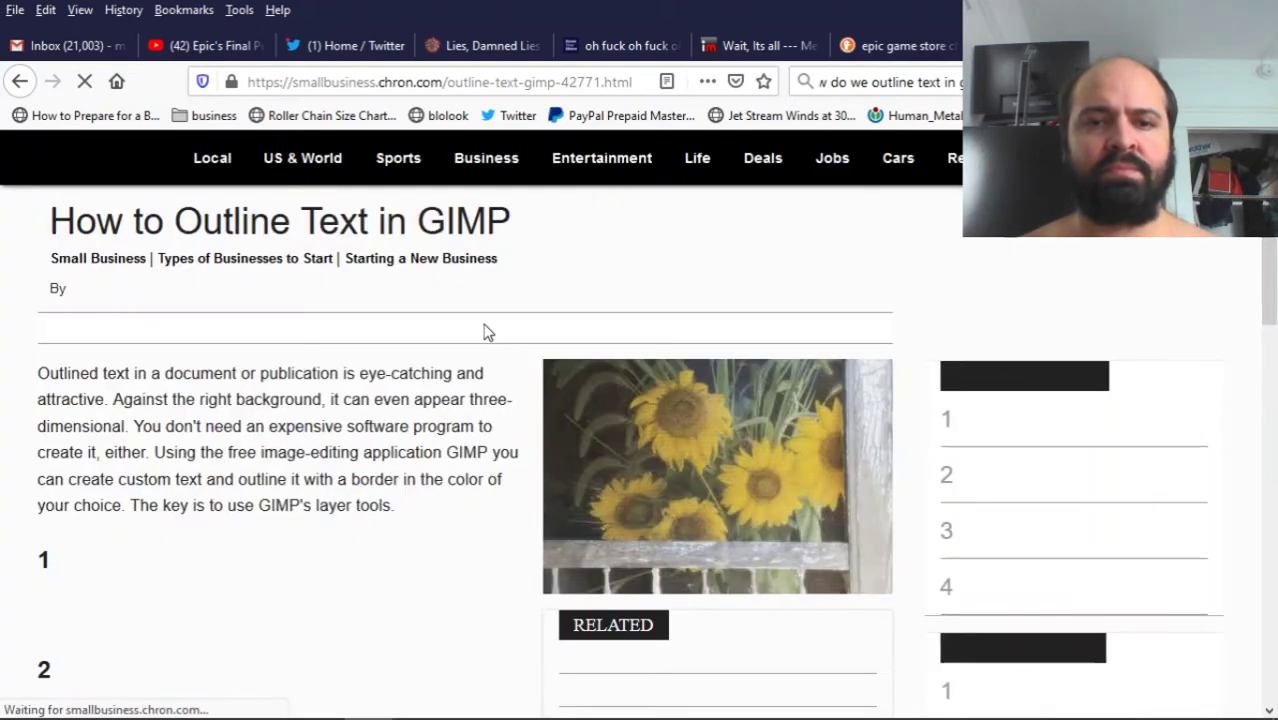
pyautogui.scroll(-3, 1273, 285)
pyautogui.scroll(-2, 1273, 285)
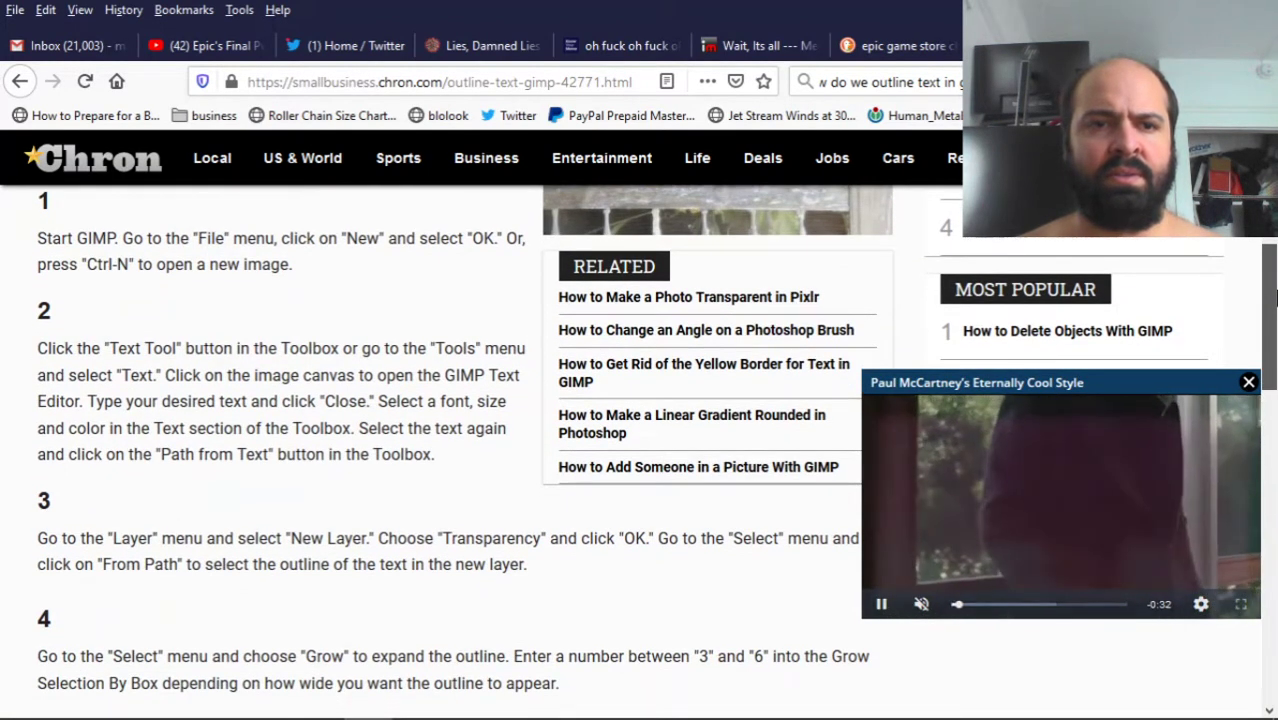
pyautogui.moveTo(1273, 292); pyautogui.dragTo(1273, 340)
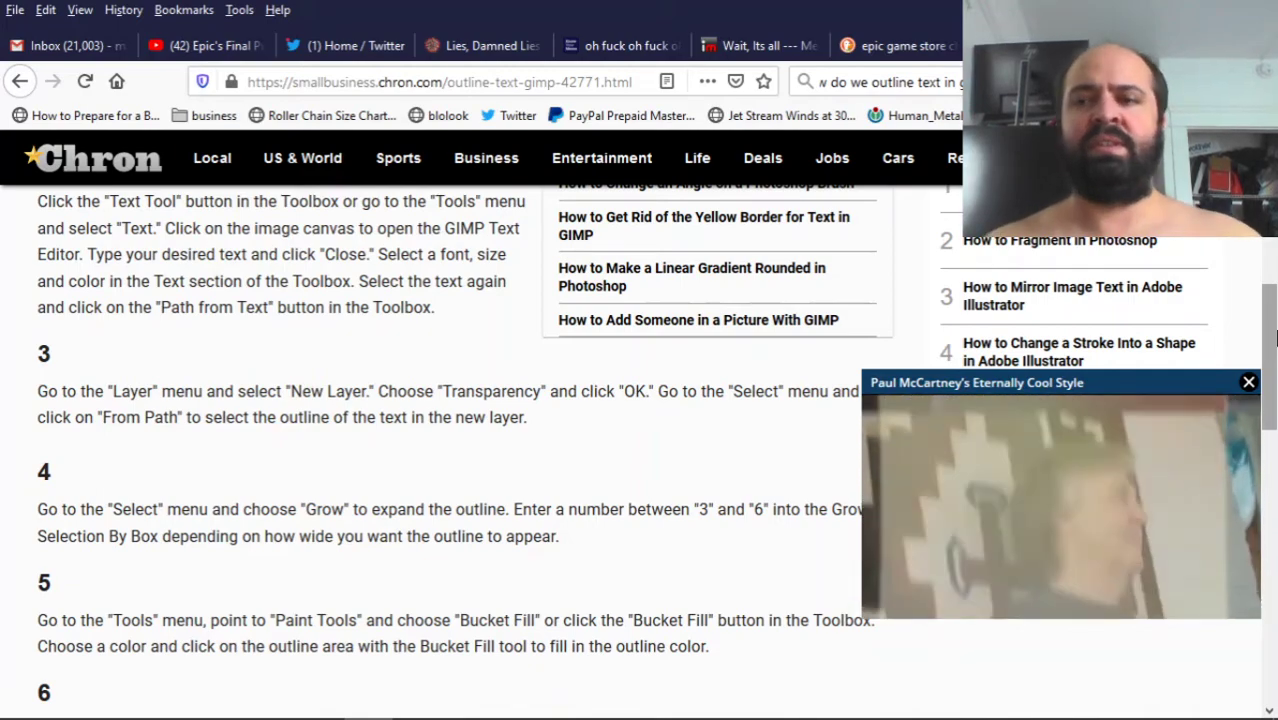
pyautogui.moveTo(1263, 378); pyautogui.dragTo(1274, 320)
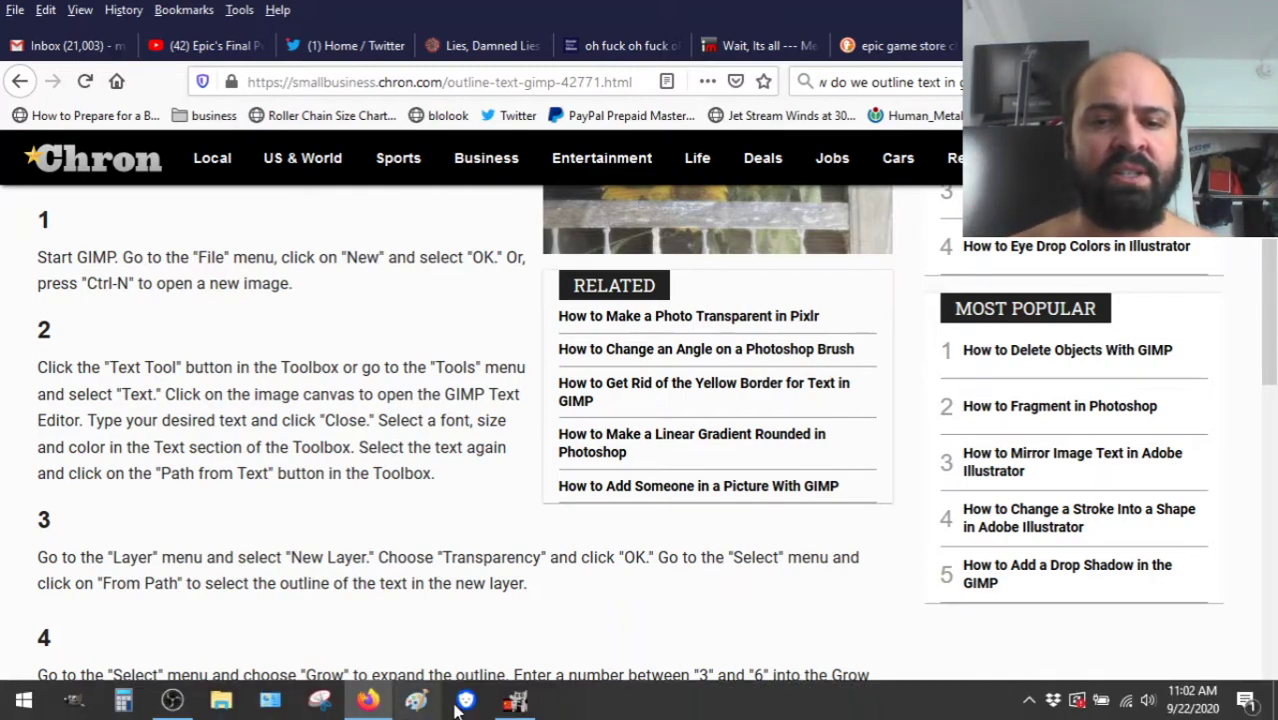
pyautogui.click(515, 702)
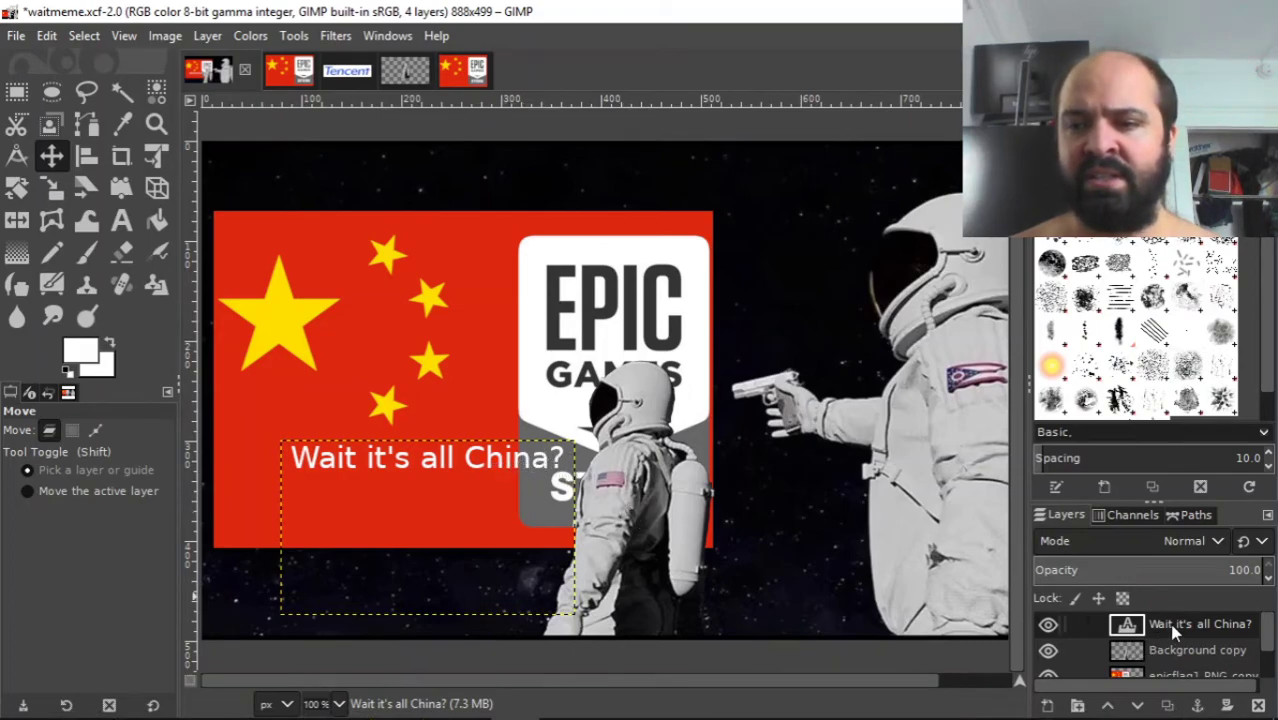
# - Convert the caption text into a path, then switch to the Chron outline-text guide in Firefox
pyautogui.click(180, 35)
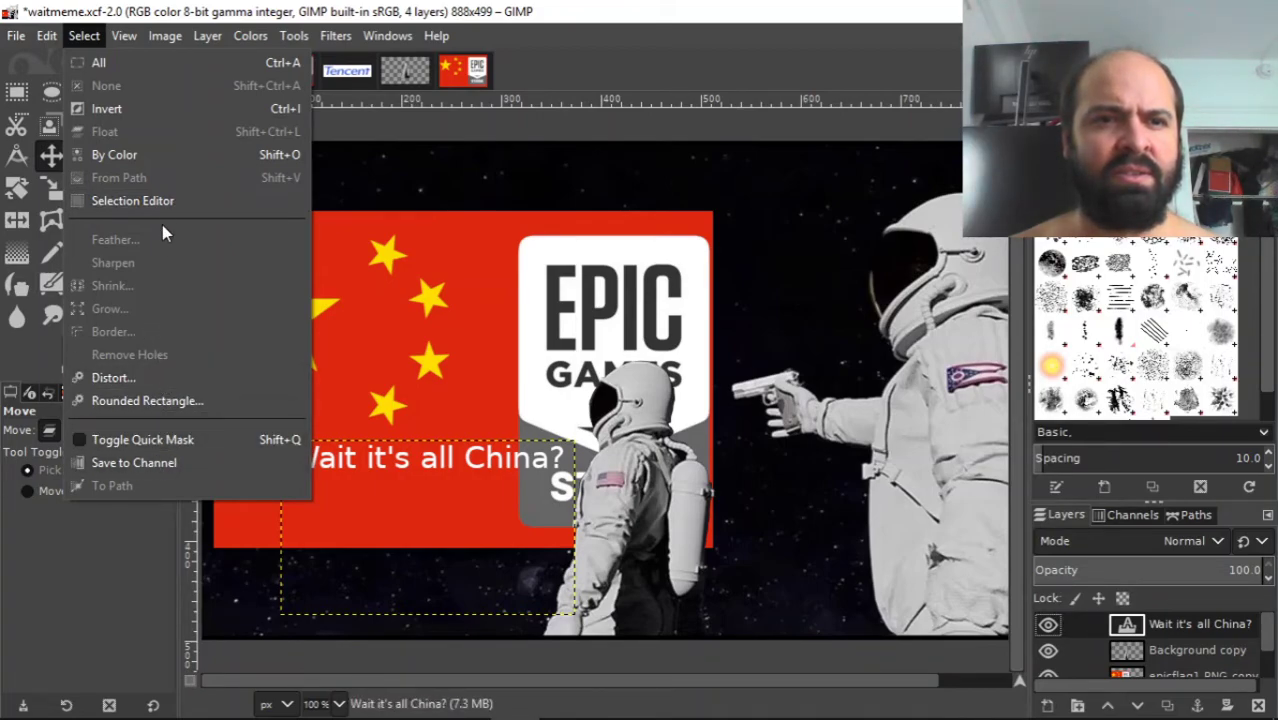
pyautogui.moveTo(38, 34)
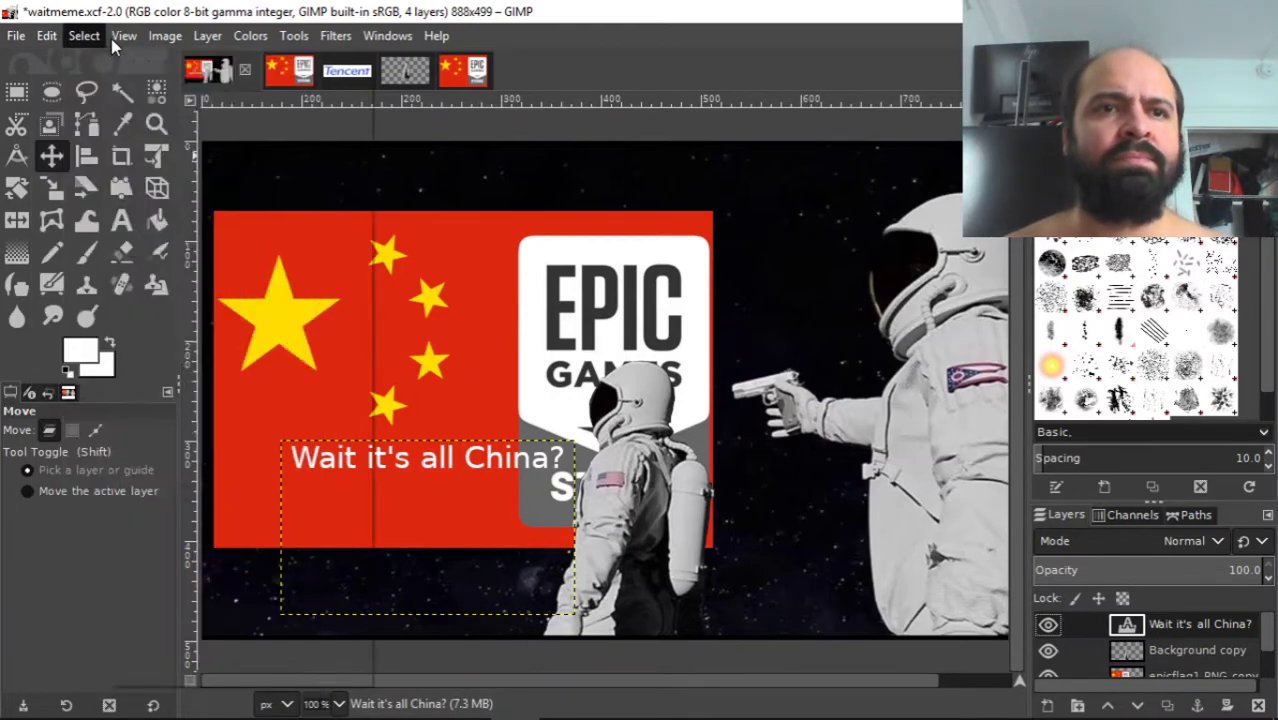
pyautogui.moveTo(118, 44)
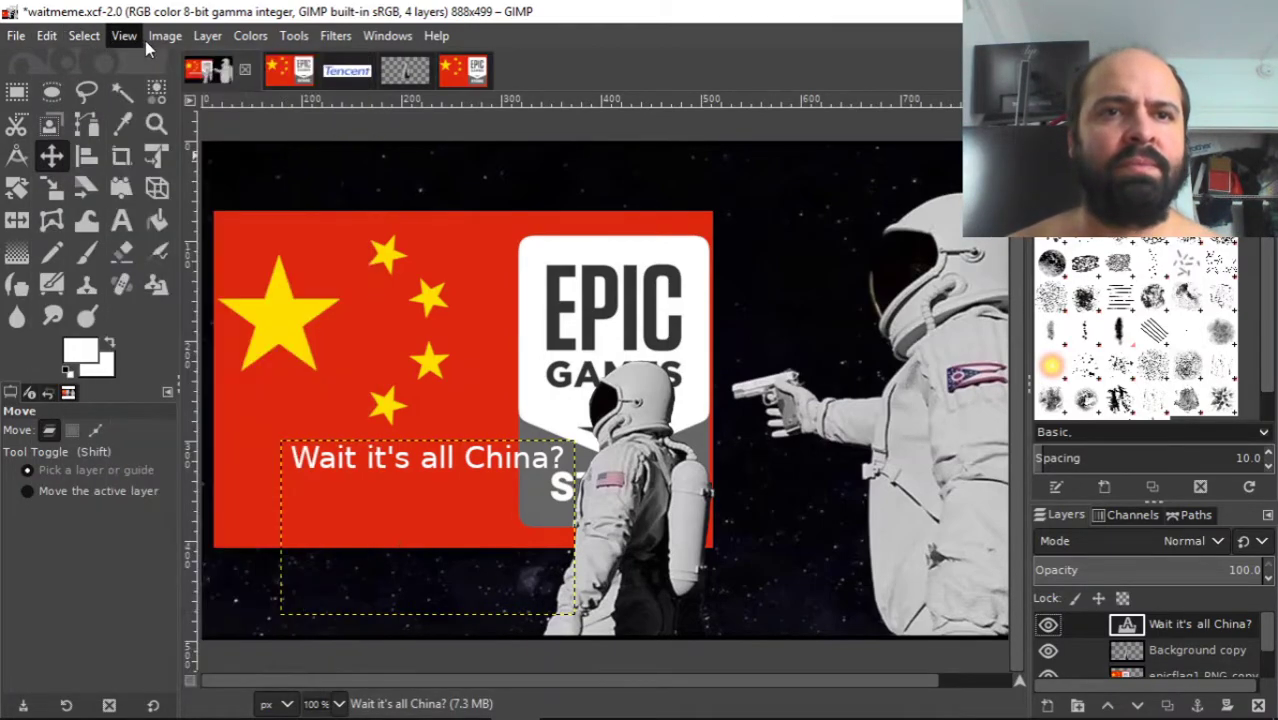
pyautogui.moveTo(207, 38)
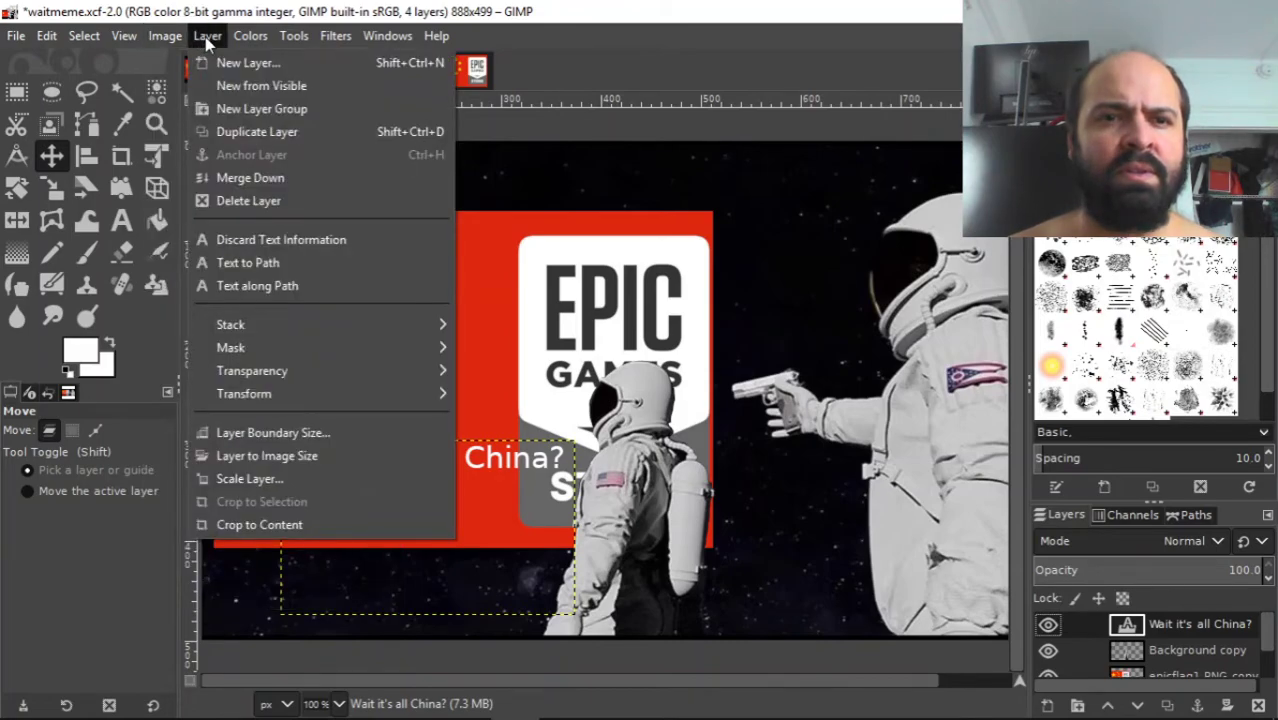
pyautogui.click(251, 270)
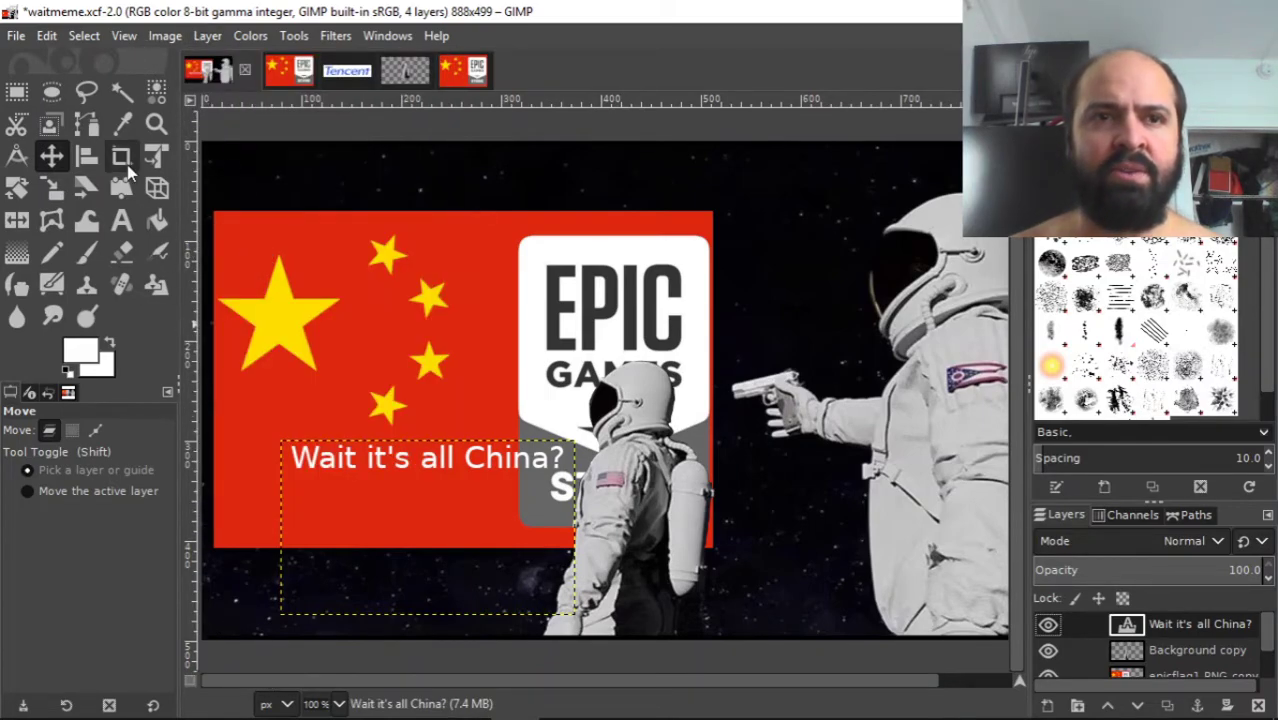
pyautogui.click(389, 704)
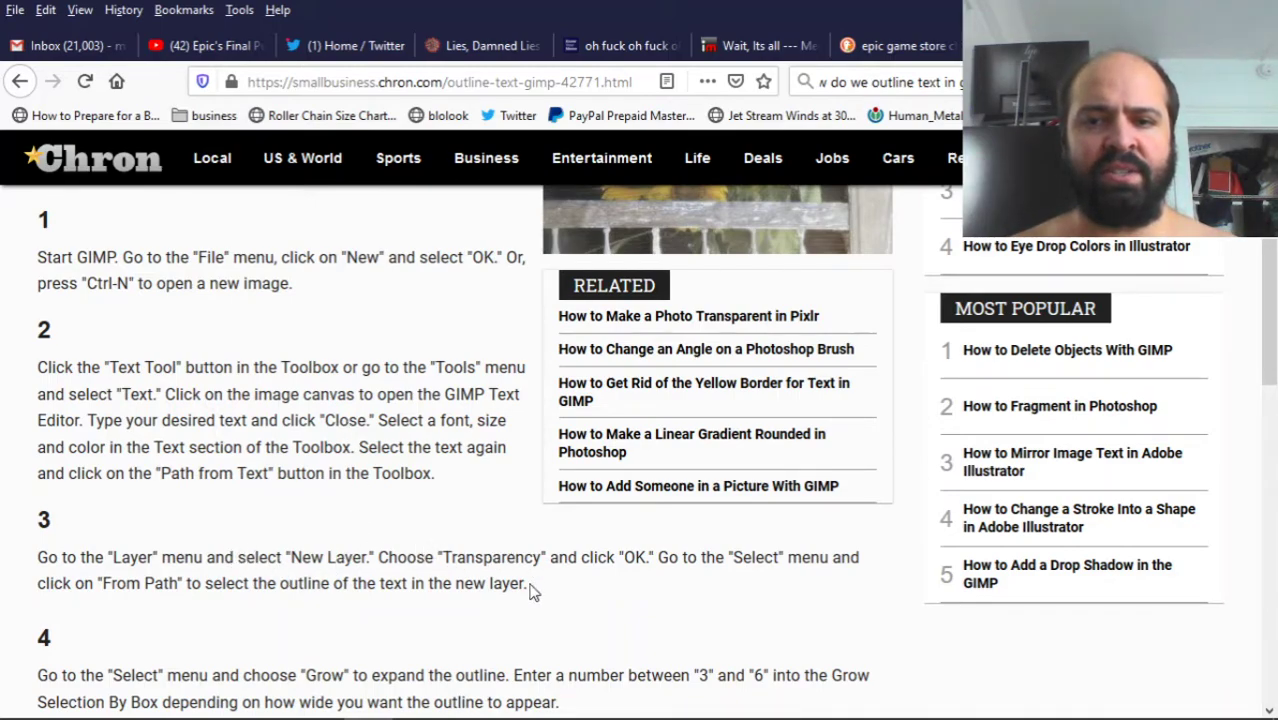
# - Review the guide's steps 1–4, through selecting From Path and growing the selection
pyautogui.moveTo(515, 712)
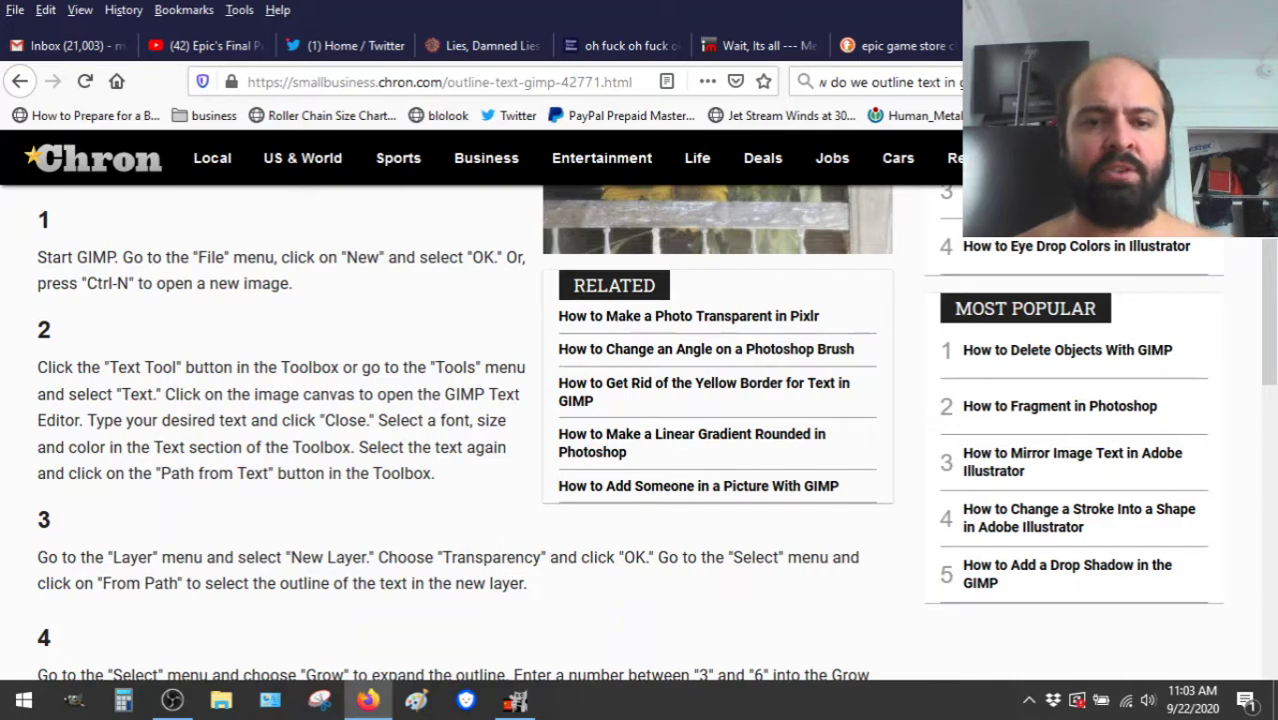
# - Add a new transparent layer named 'arrow' to waitmeme.xcf, then recheck the Chron guide
pyautogui.click(530, 705)
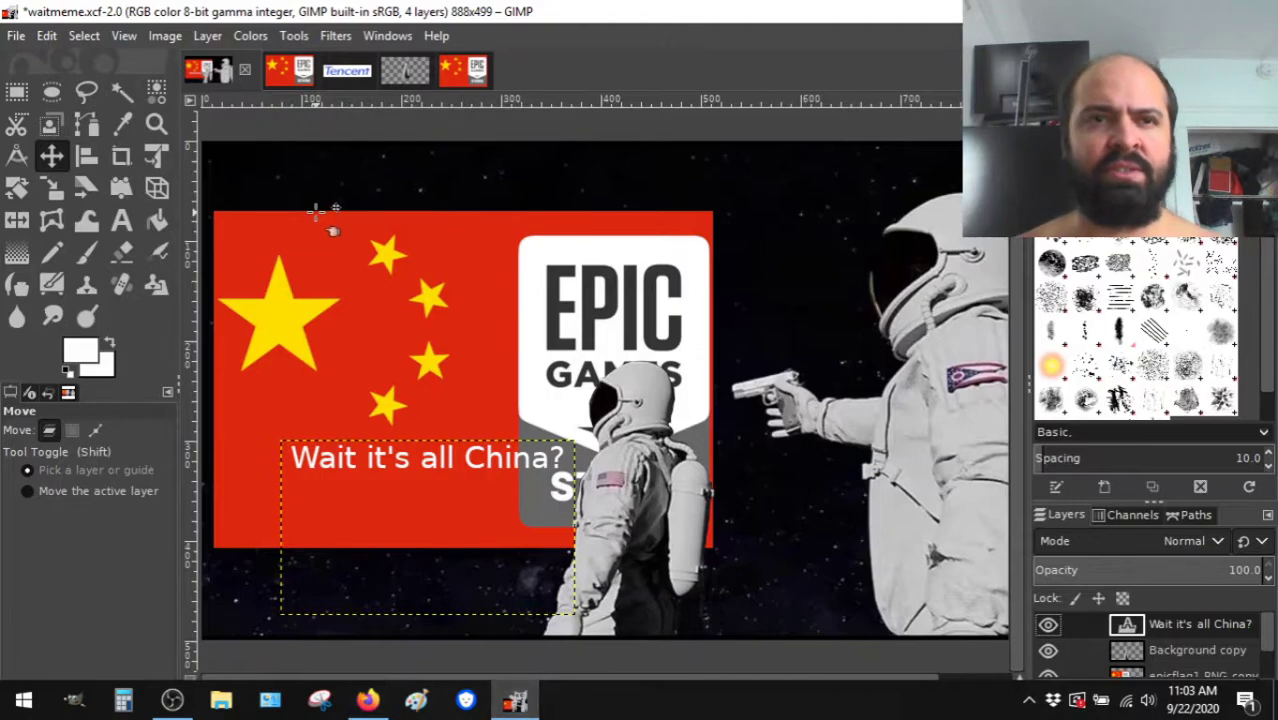
pyautogui.click(205, 37)
pyautogui.click(203, 63)
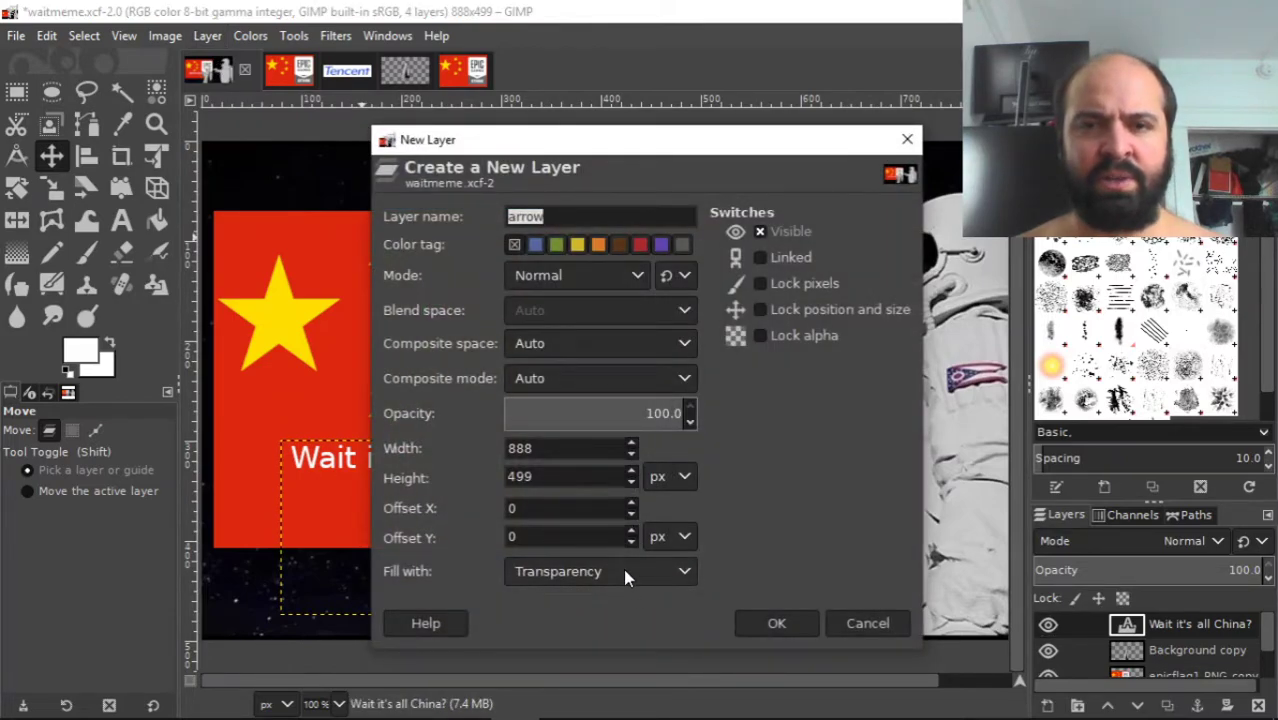
pyautogui.click(772, 624)
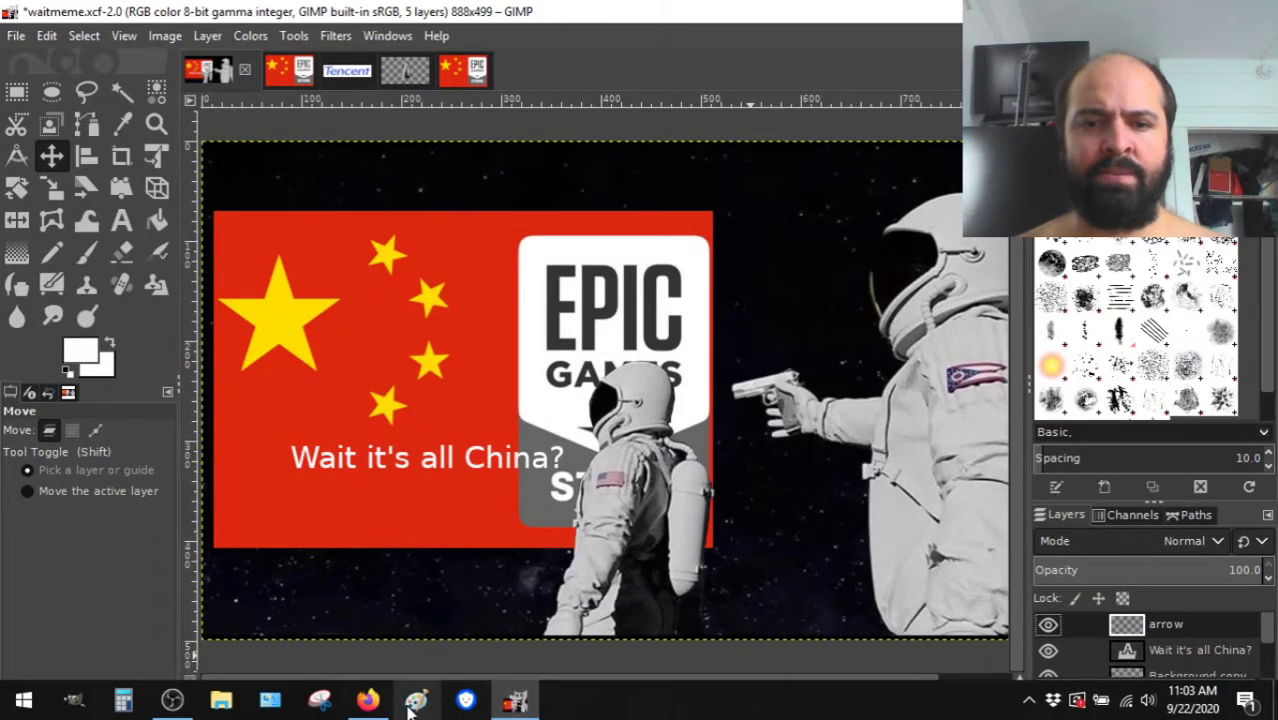
pyautogui.click(368, 700)
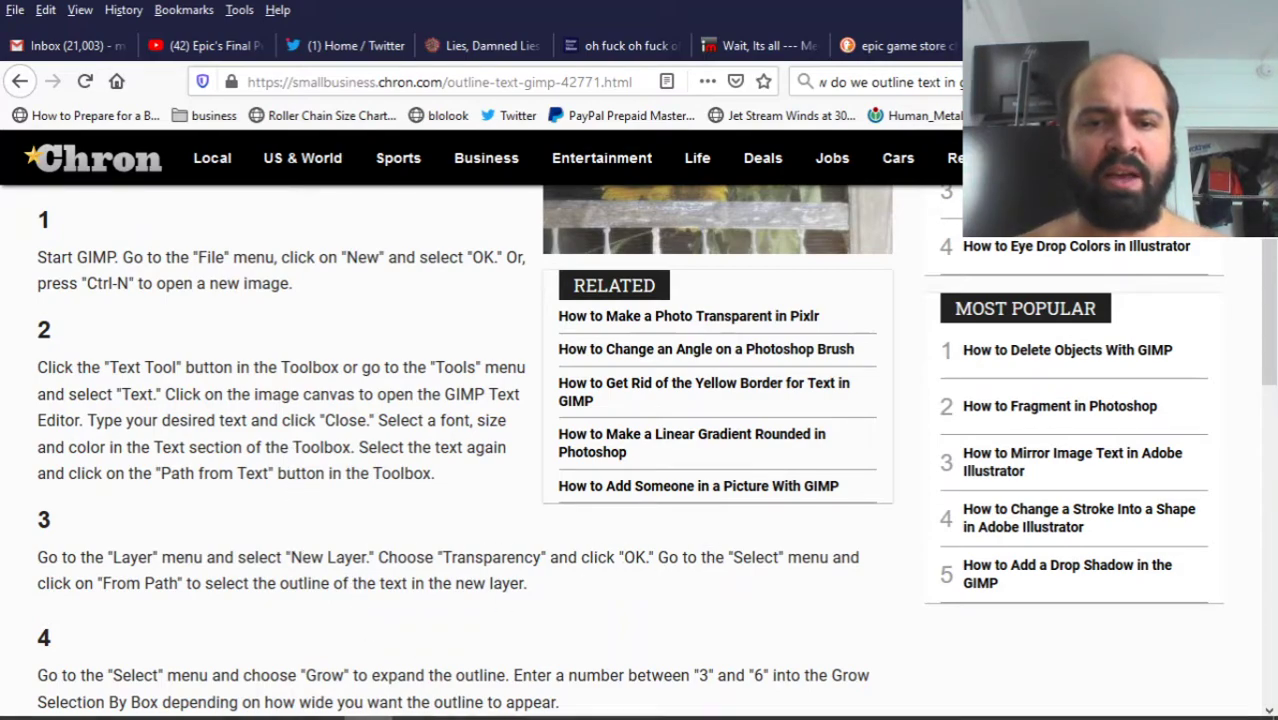
# - Turn the caption's text path into a selection and grow it outward
pyautogui.click(514, 700)
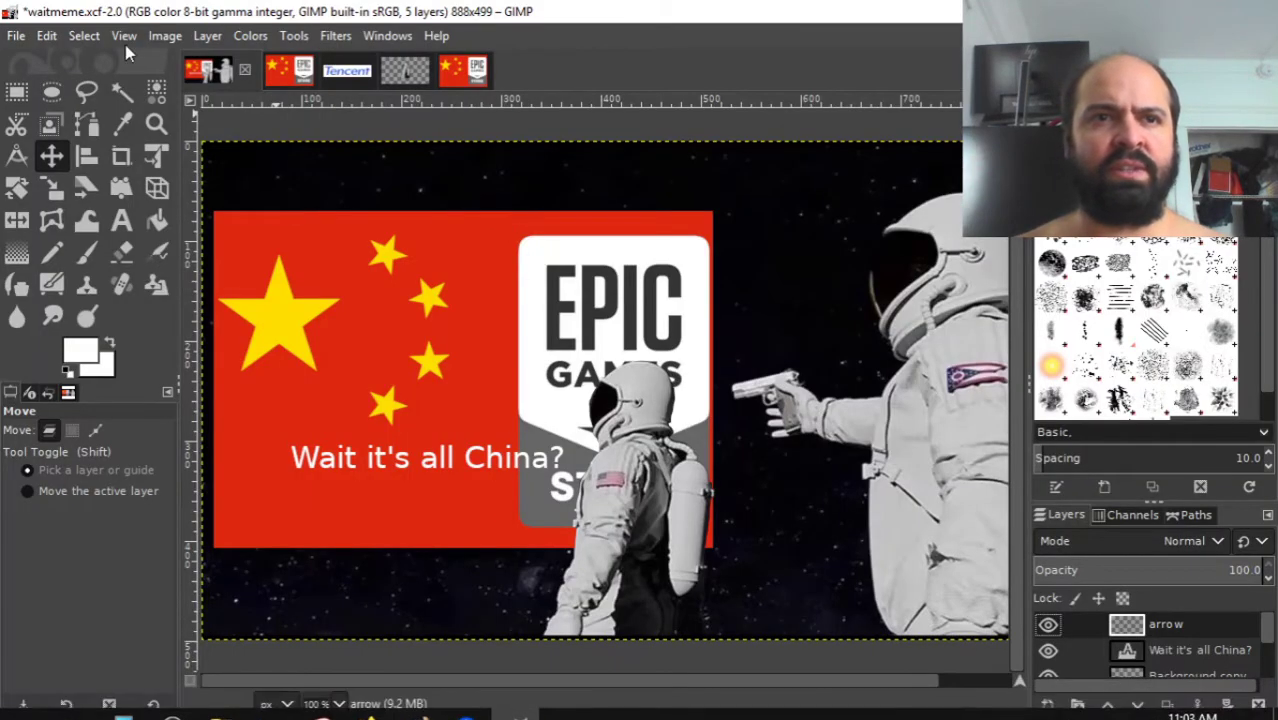
pyautogui.click(82, 37)
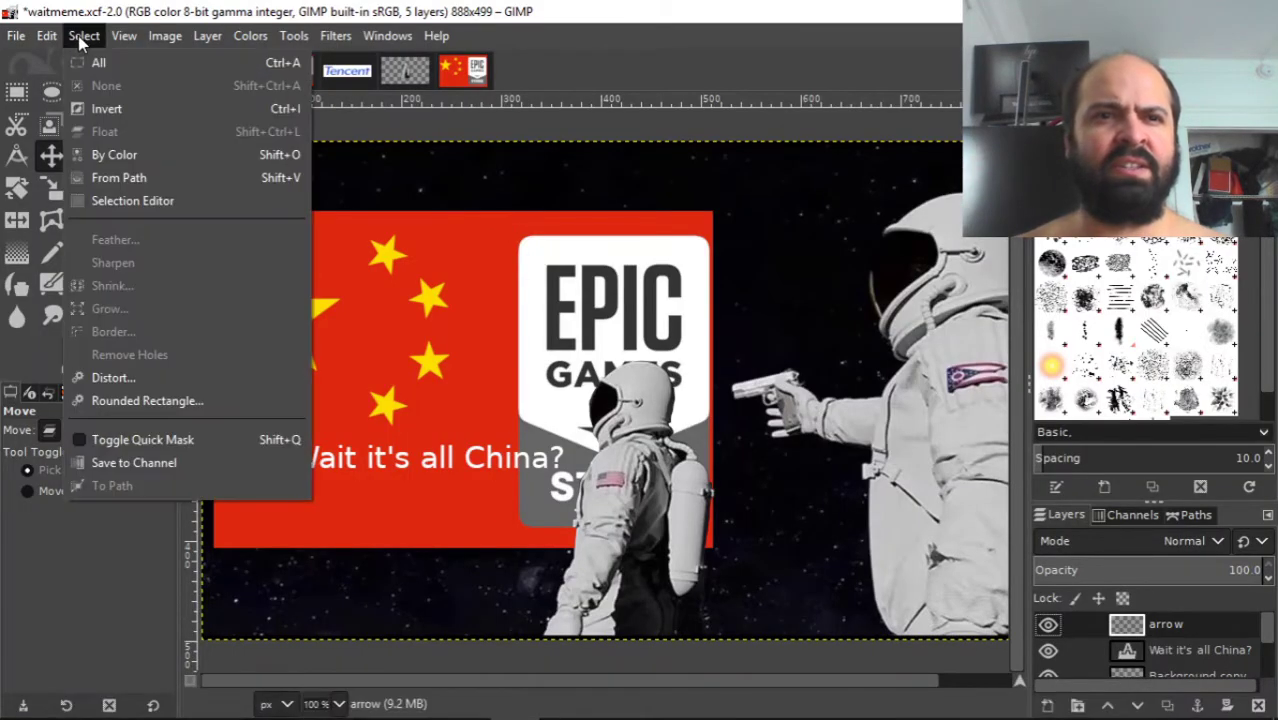
pyautogui.click(113, 177)
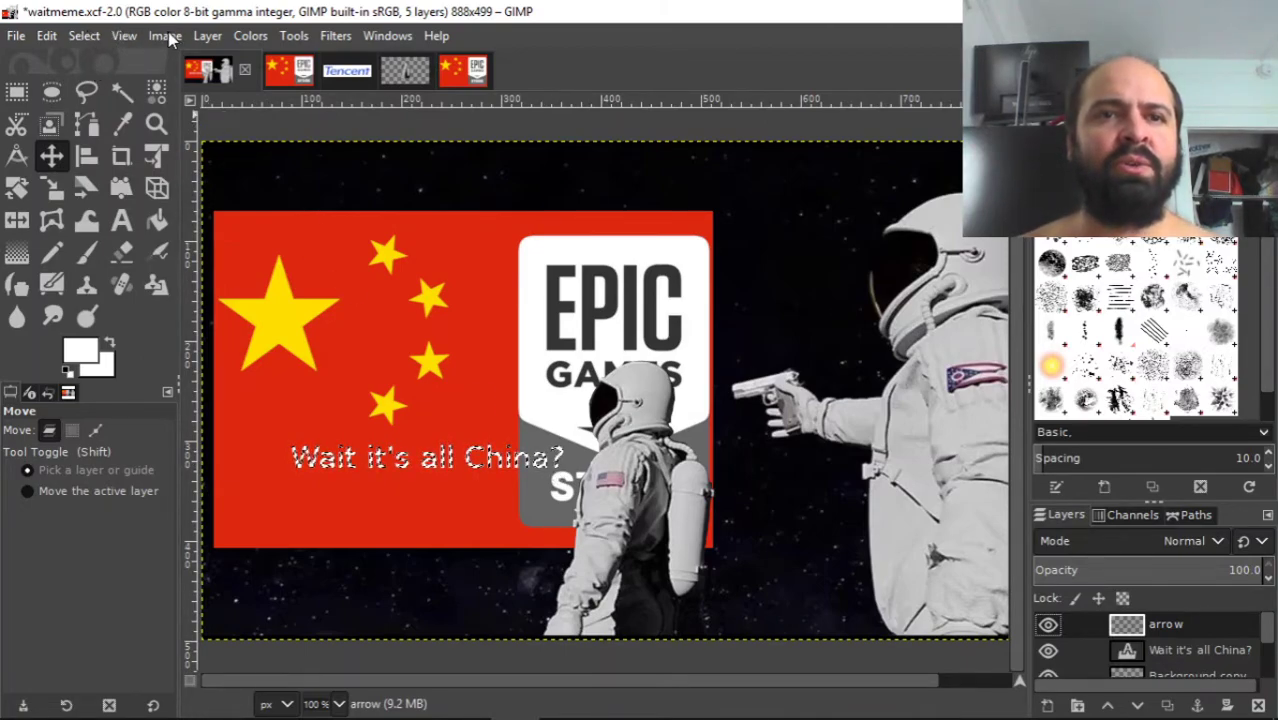
pyautogui.click(47, 36)
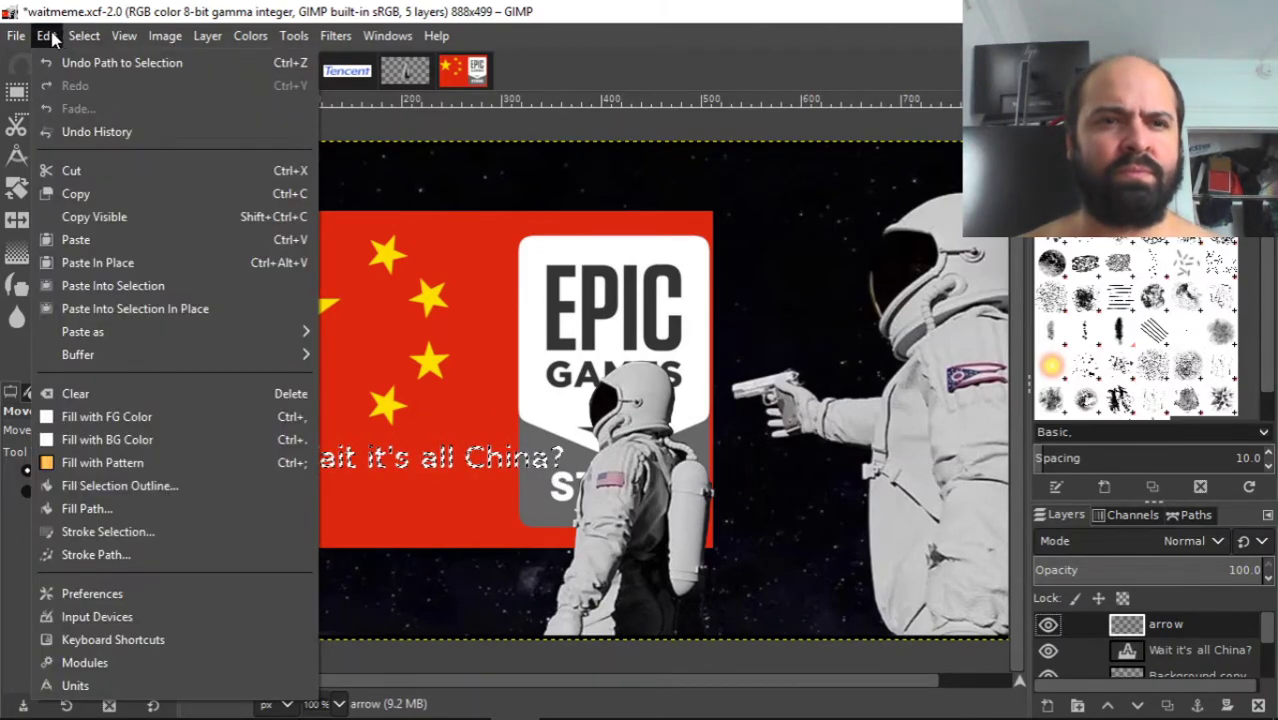
pyautogui.moveTo(96, 37)
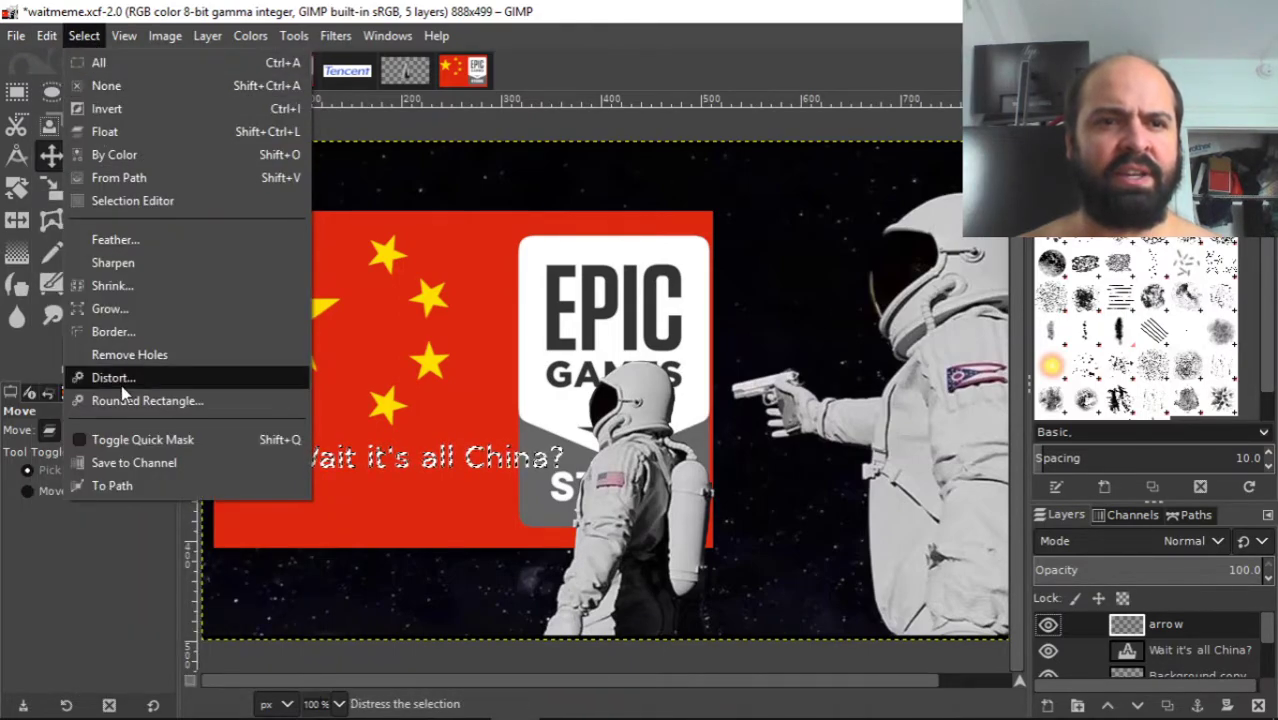
pyautogui.click(115, 309)
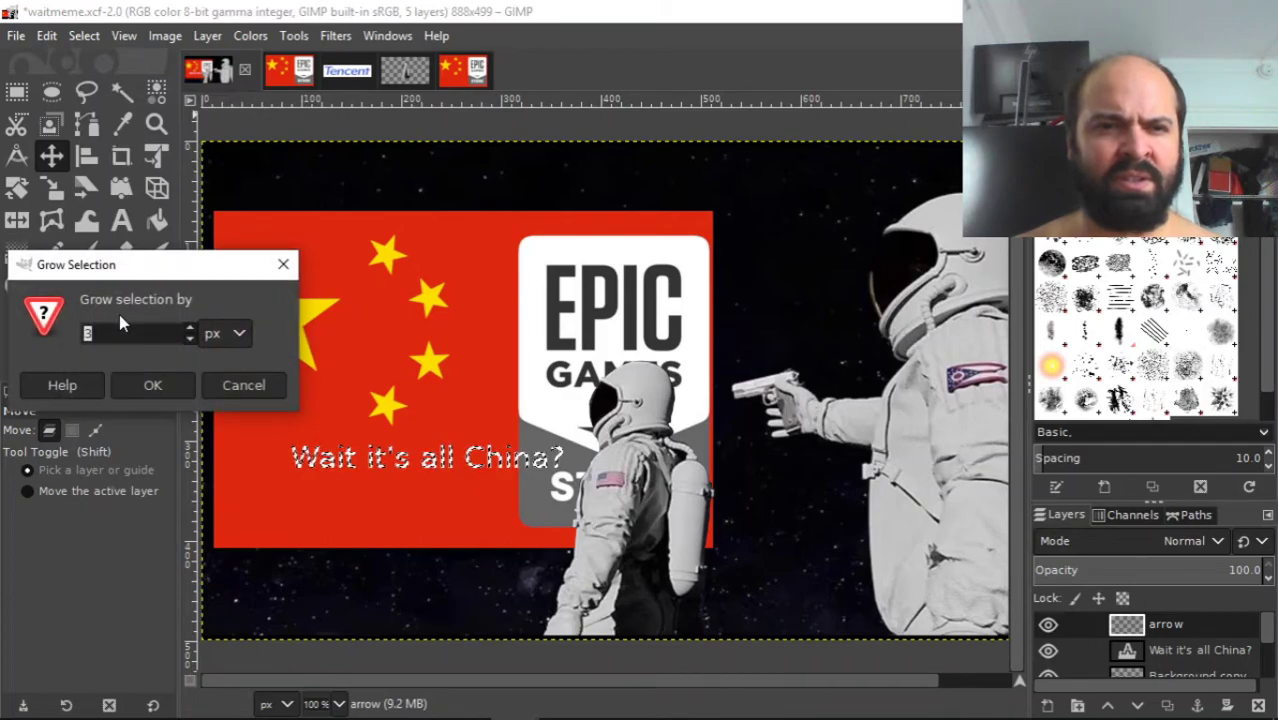
pyautogui.click(150, 390)
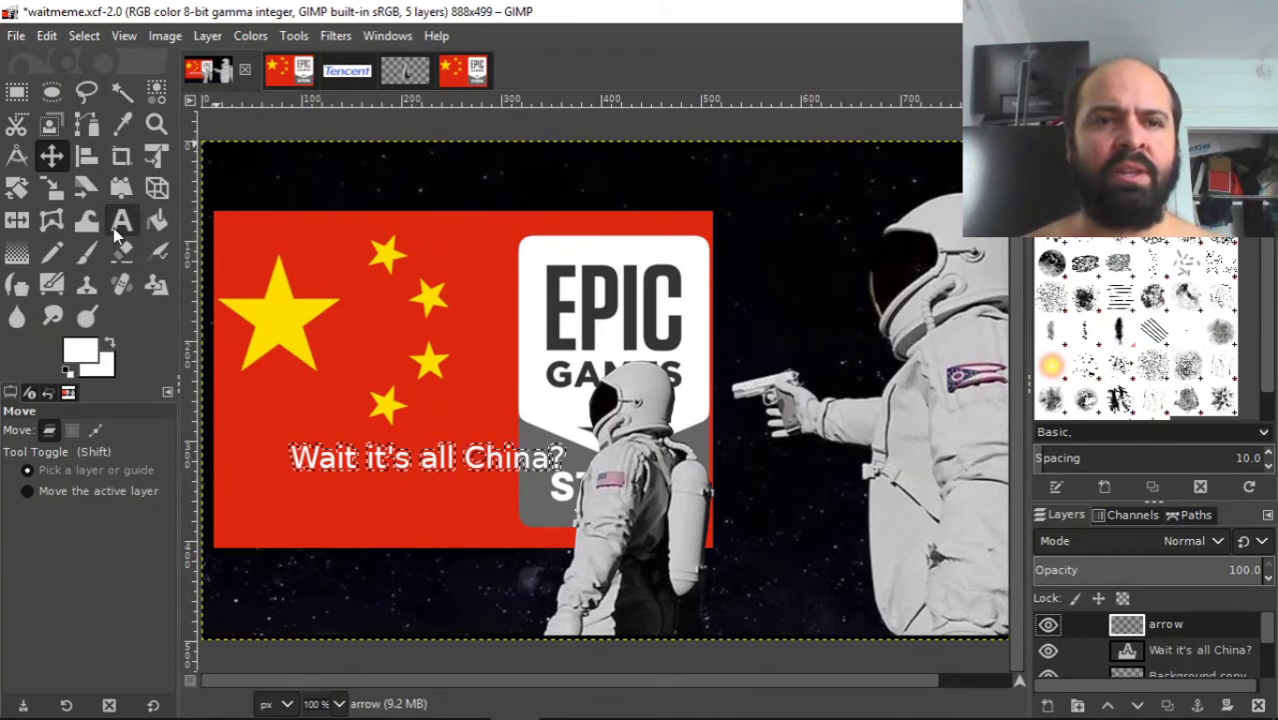
# - Bucket-fill the grown selection with black at 200% zoom and lower the arrow layer beneath the text
pyautogui.click(155, 225)
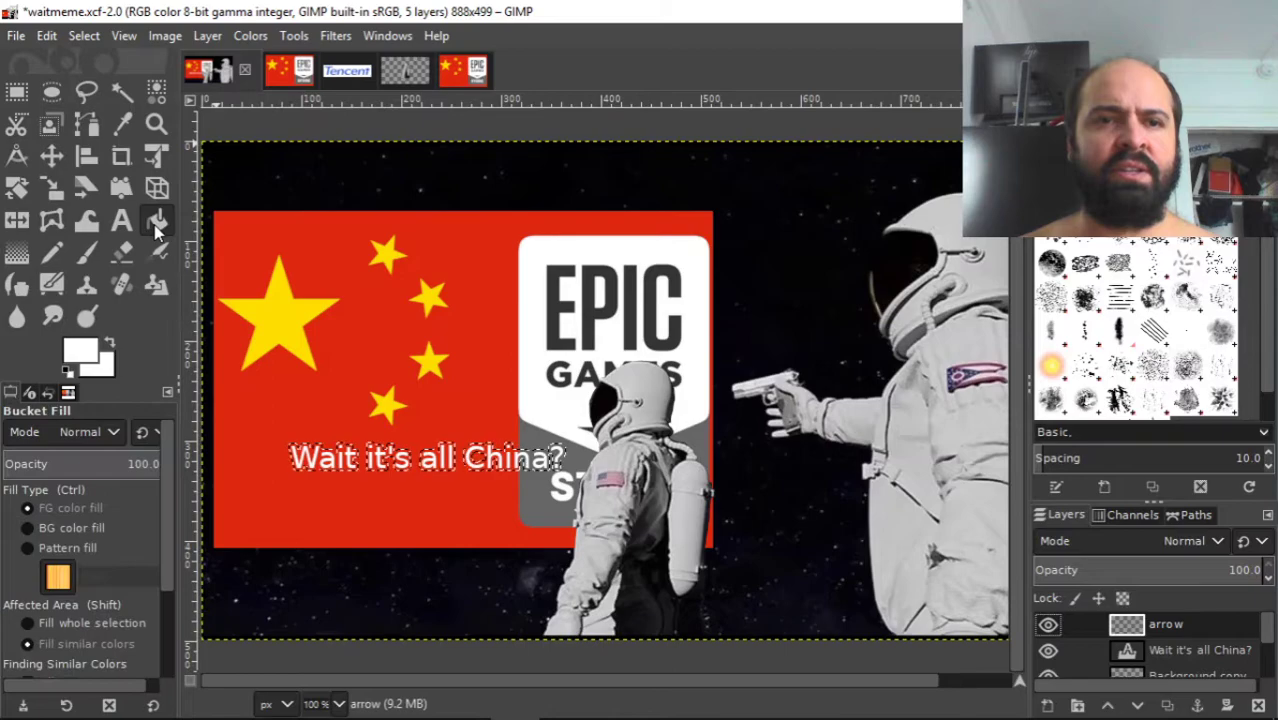
pyautogui.click(82, 352)
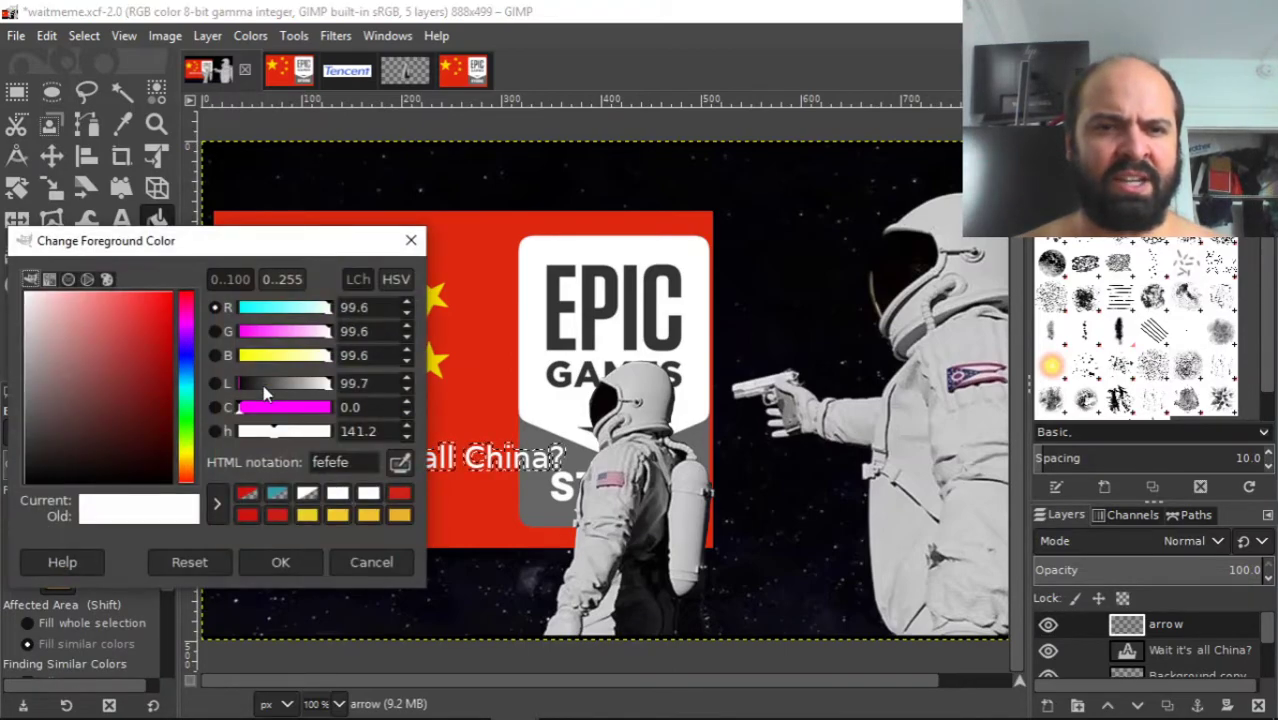
pyautogui.click(172, 490)
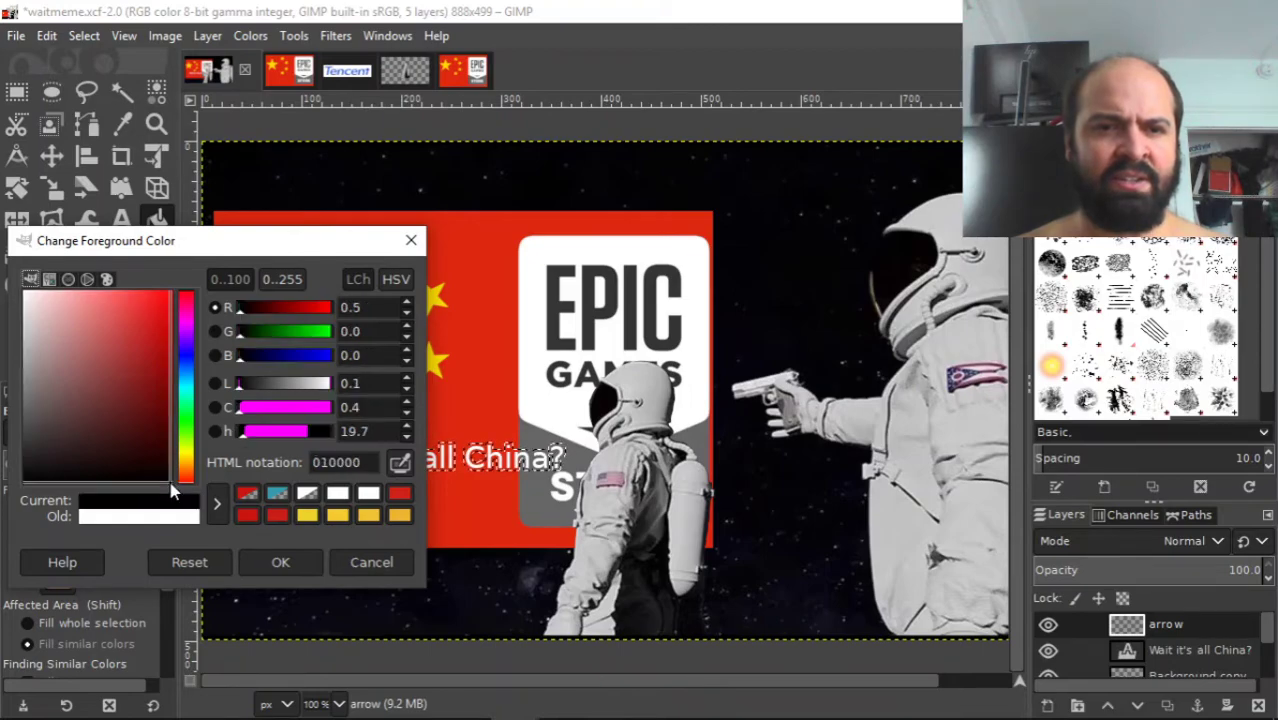
pyautogui.click(276, 562)
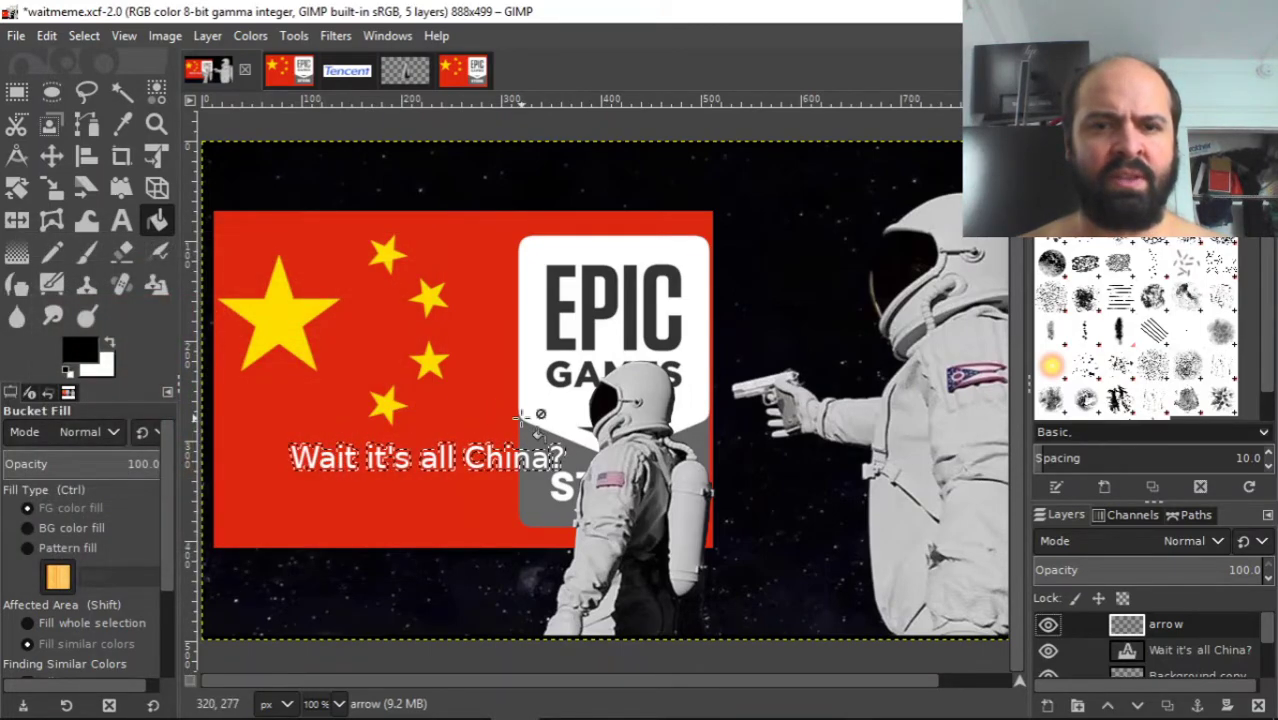
pyautogui.click(124, 36)
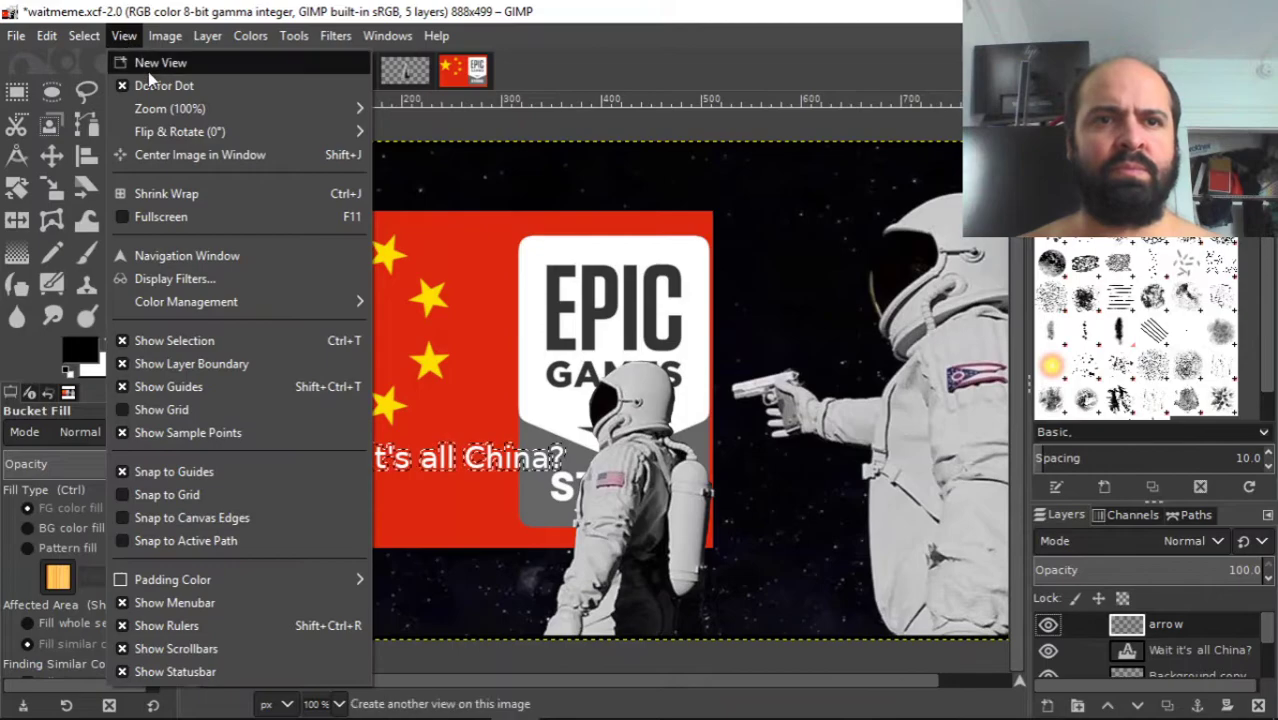
pyautogui.moveTo(170, 108)
pyautogui.click(466, 333)
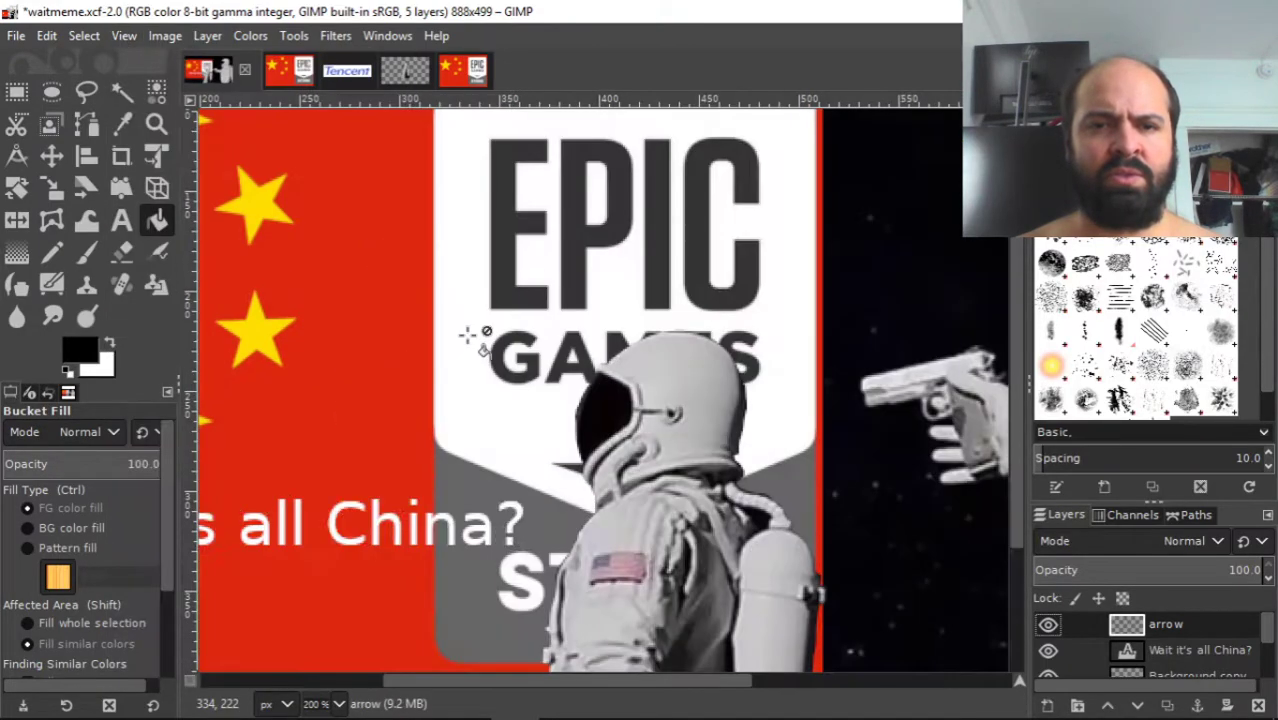
pyautogui.click(424, 512)
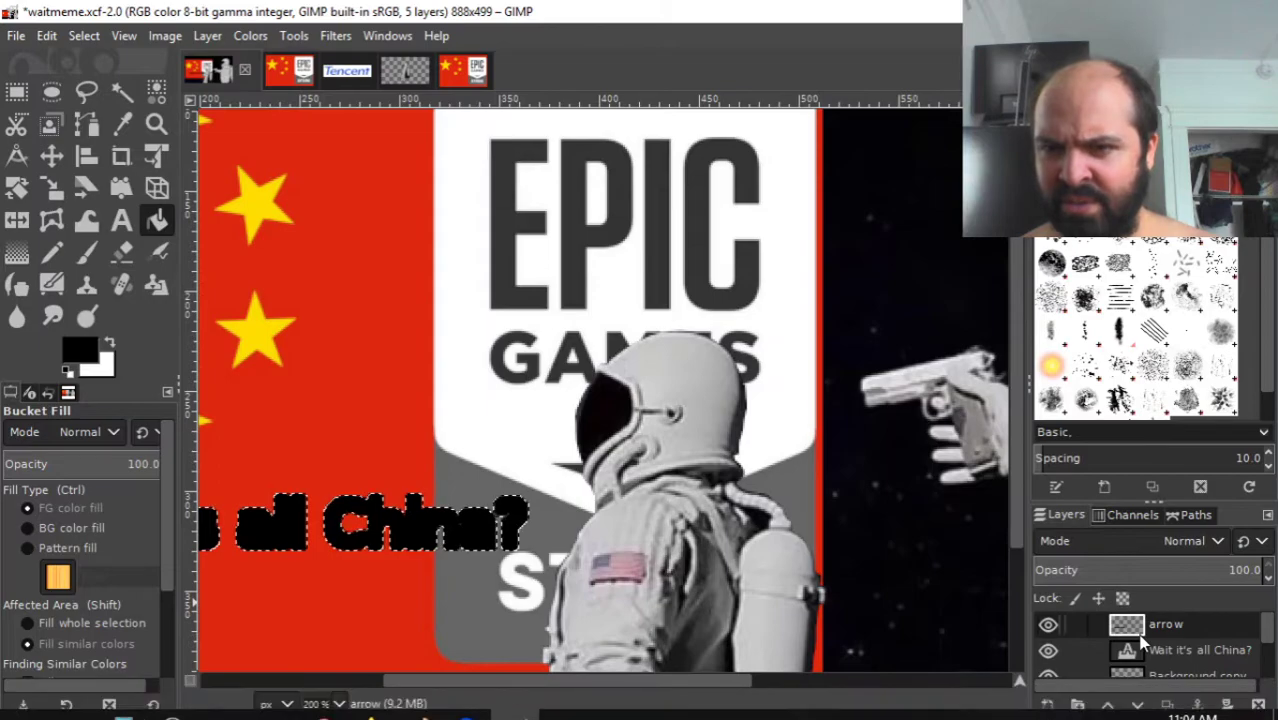
pyautogui.click(1137, 705)
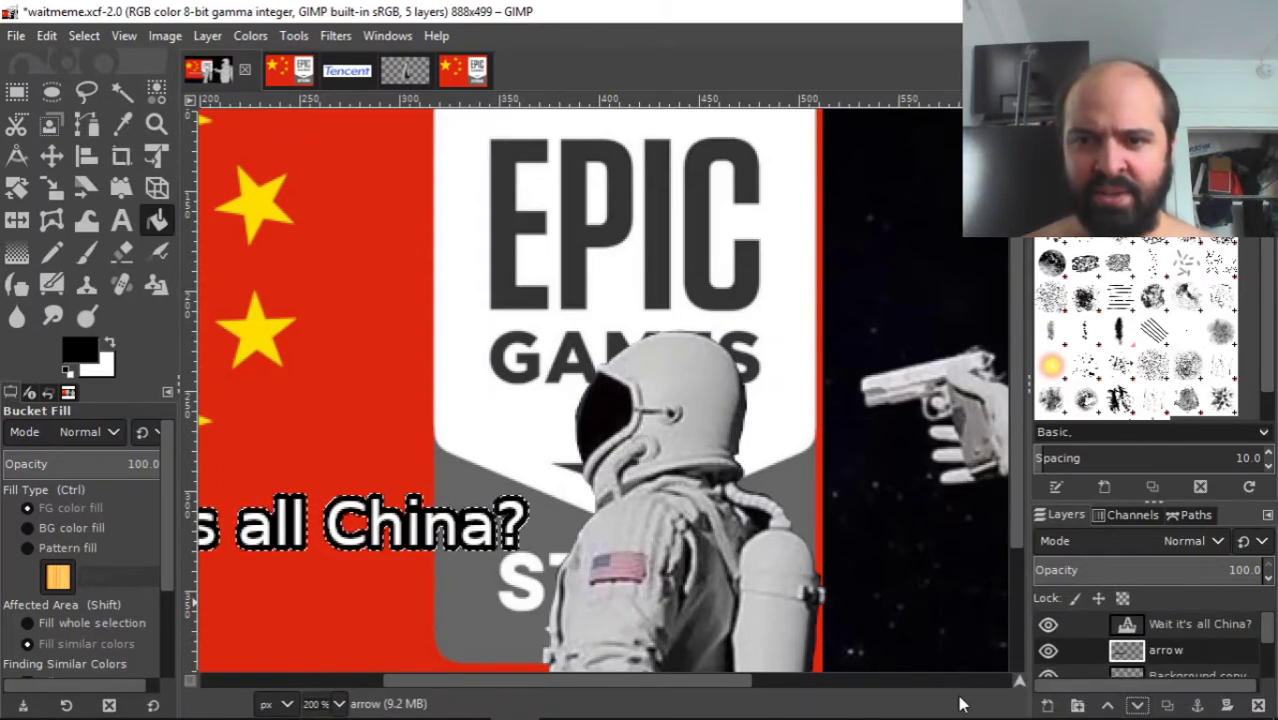
pyautogui.moveTo(722, 682); pyautogui.dragTo(605, 682)
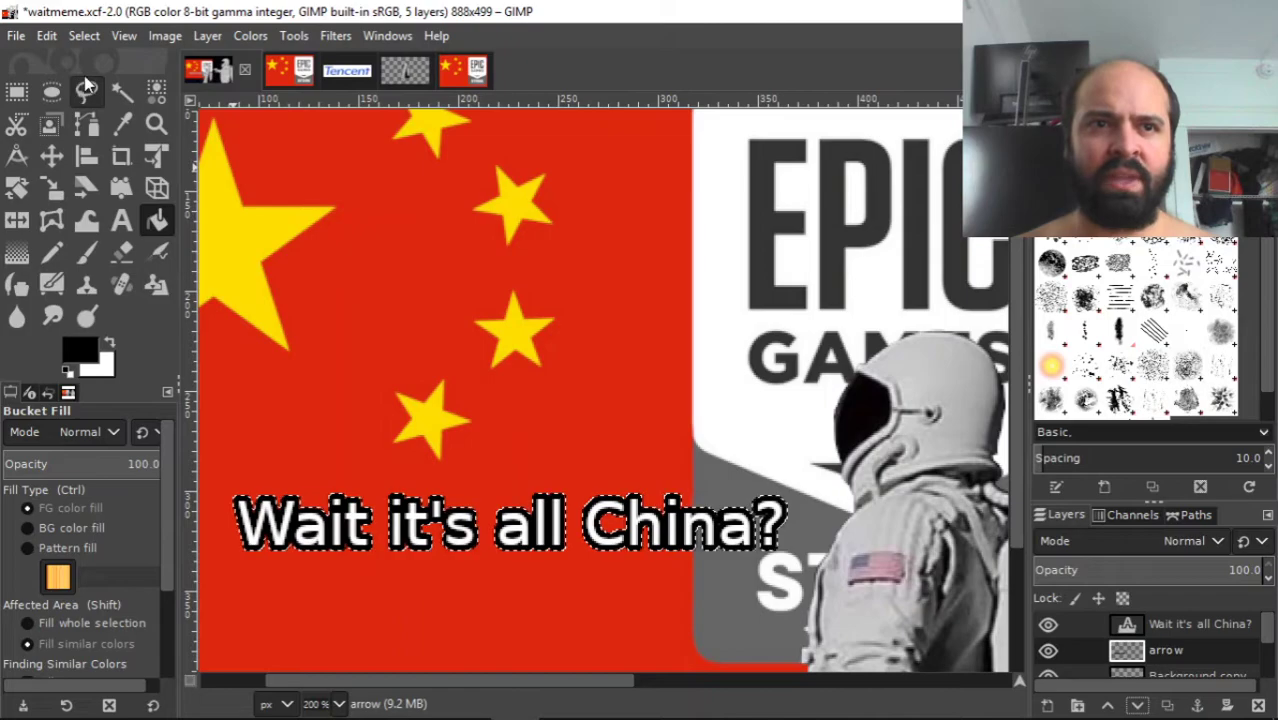
# - Clear the selection with Select > None and zoom back out to view the whole meme
pyautogui.click(86, 36)
pyautogui.click(104, 85)
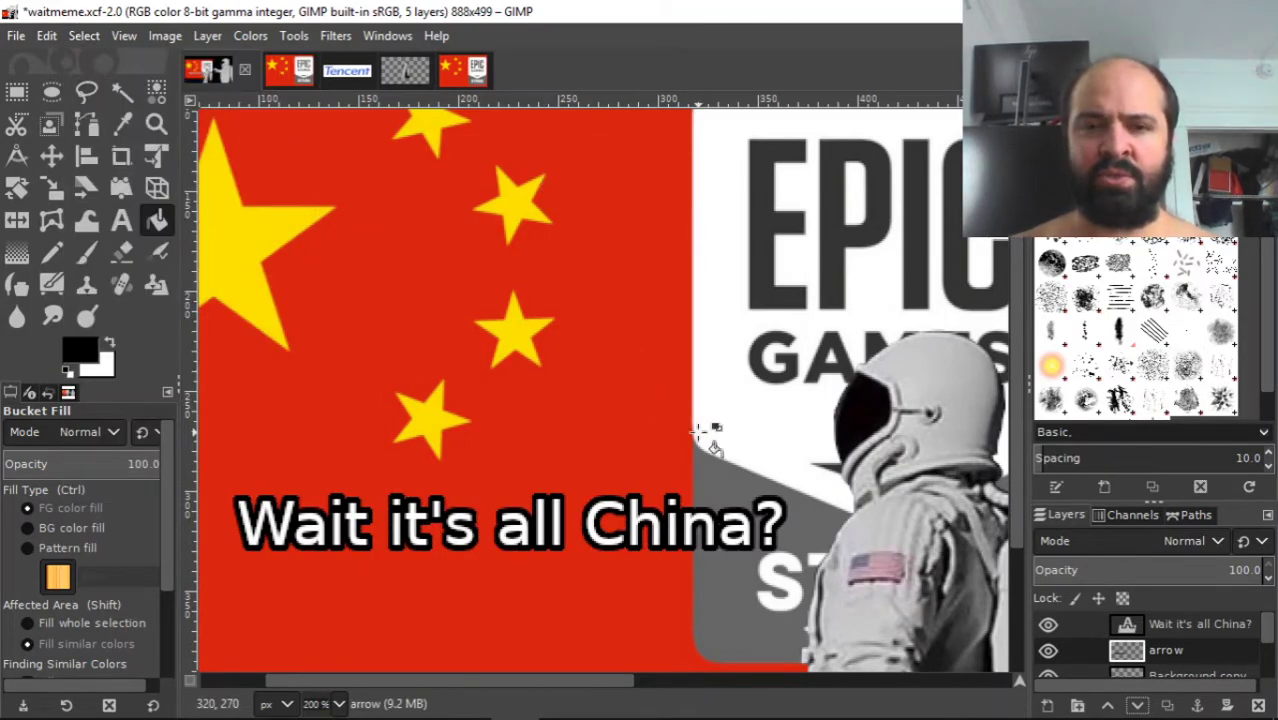
pyautogui.scroll(-1, 704, 430)
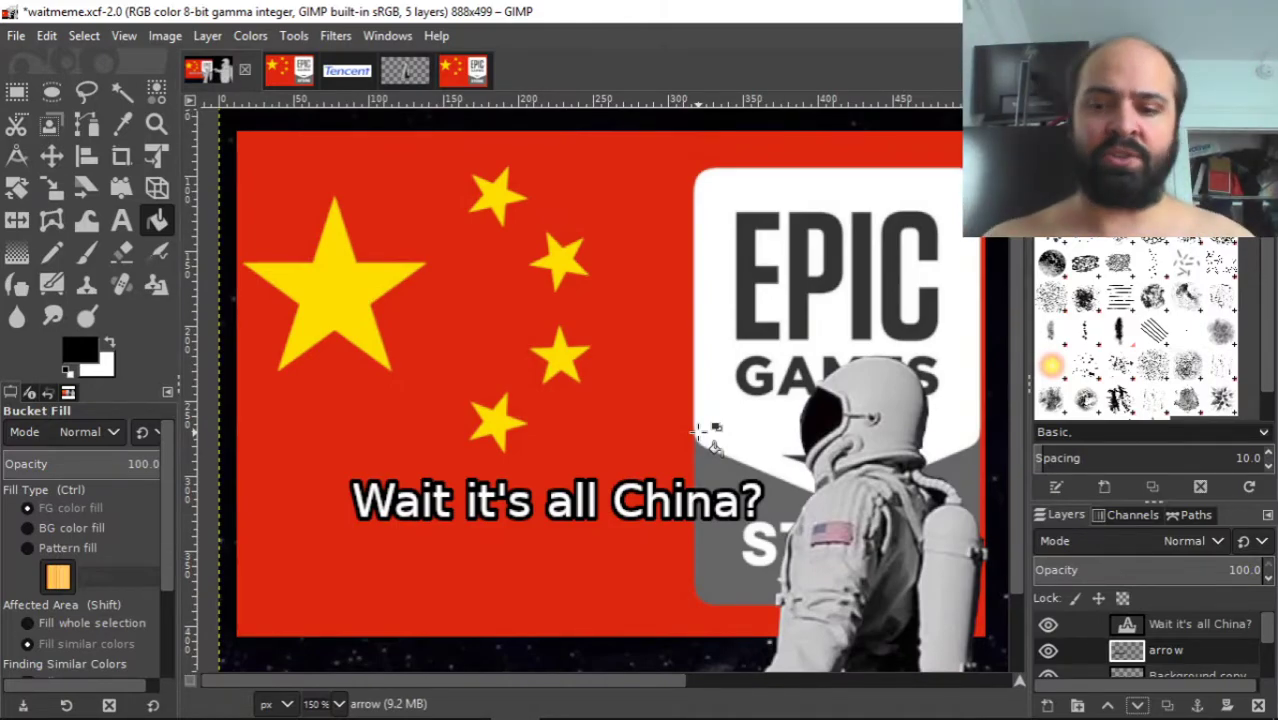
pyautogui.scroll(-1, 704, 430)
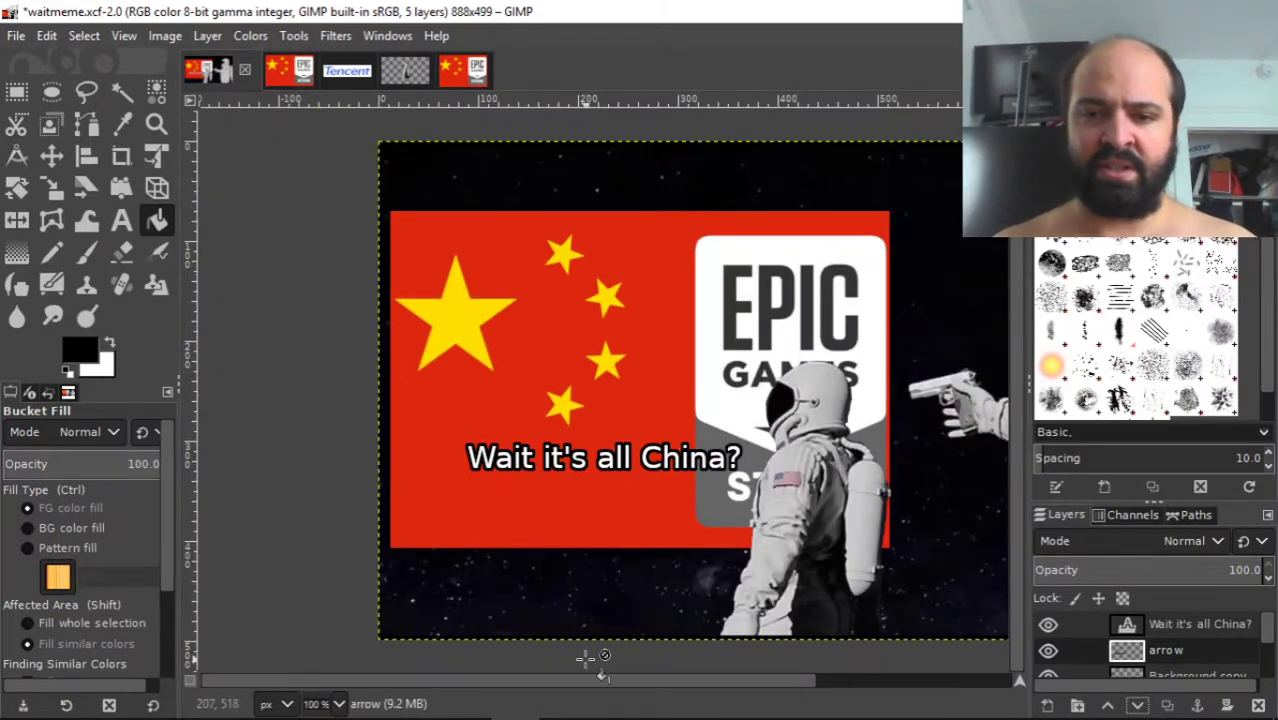
pyautogui.moveTo(584, 681); pyautogui.dragTo(773, 673)
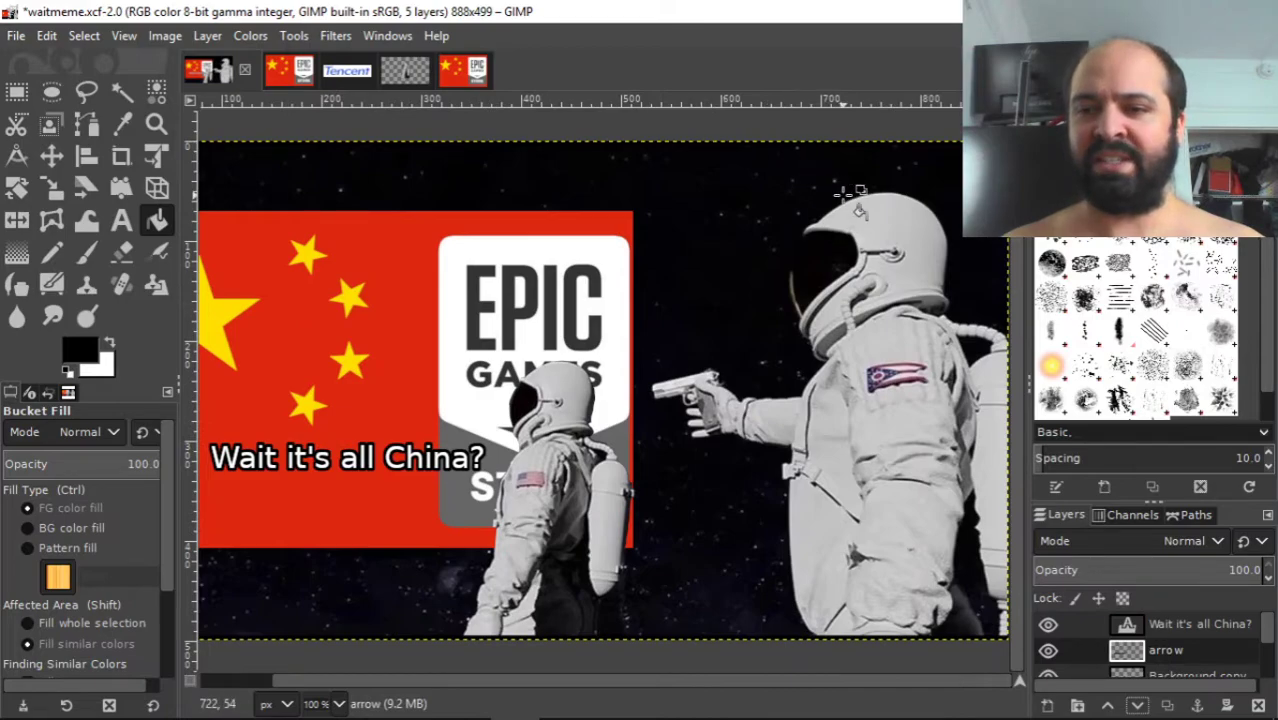
pyautogui.click(121, 220)
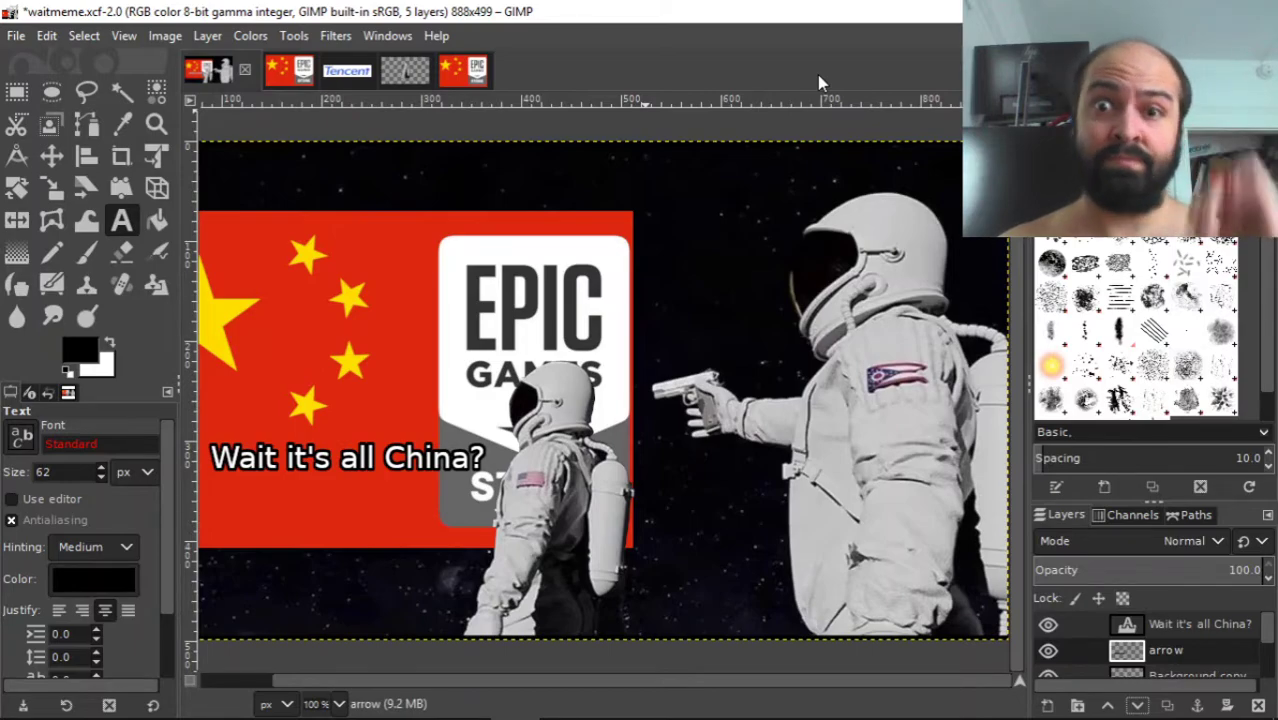
# - Draw a text box above the right astronaut and type 'Always Has Been' in white
pyautogui.moveTo(638, 168); pyautogui.dragTo(906, 258)
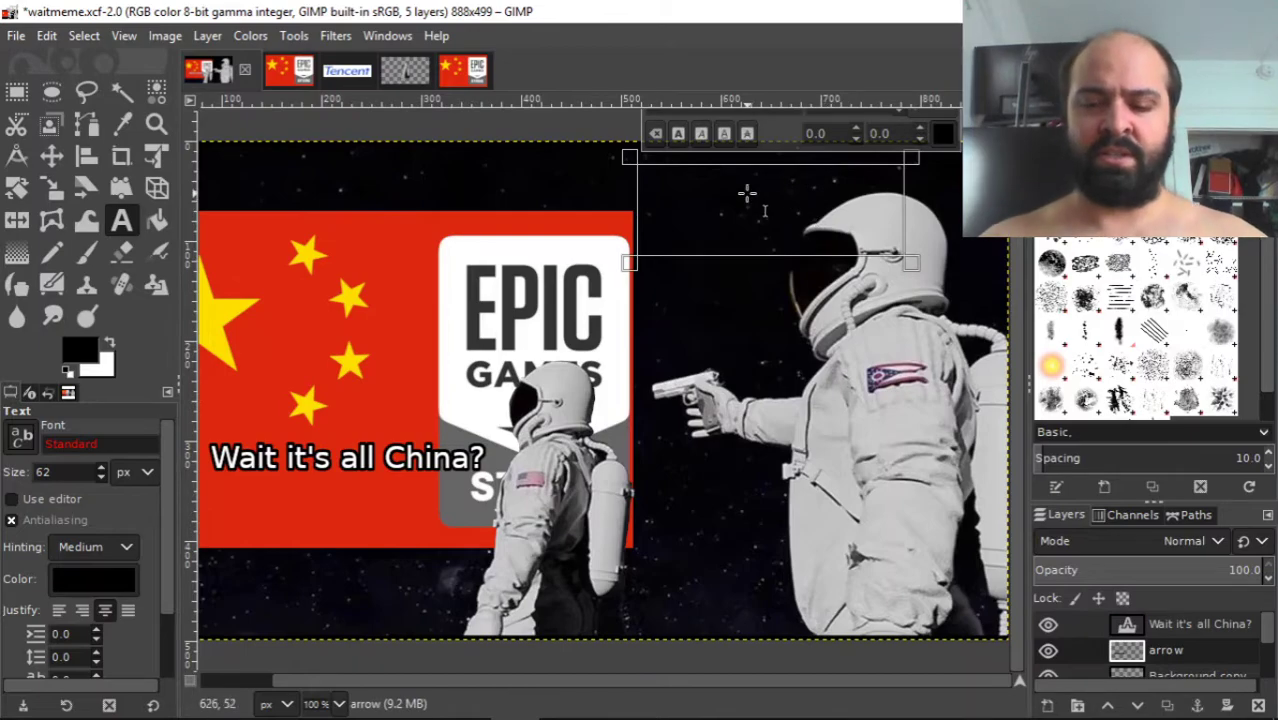
pyautogui.write('Al')
pyautogui.press('BackSpace')
pyautogui.press('BackSpace')
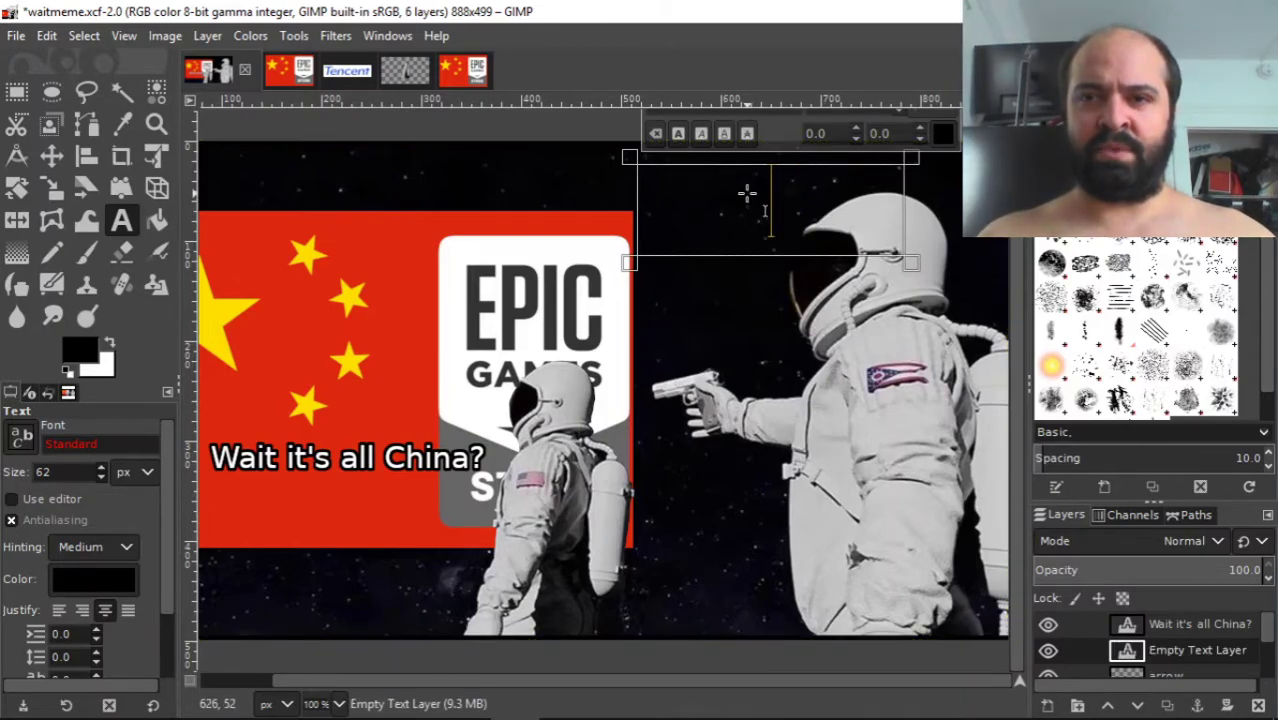
pyautogui.click(945, 134)
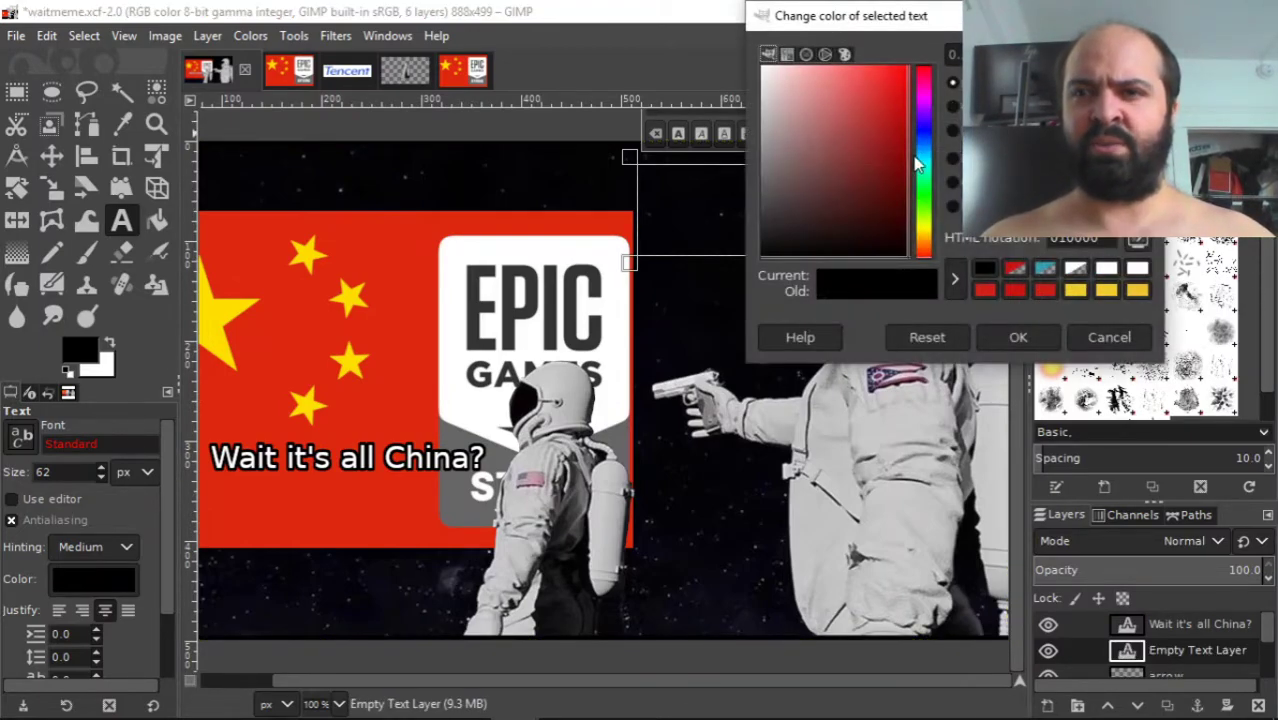
pyautogui.click(764, 70)
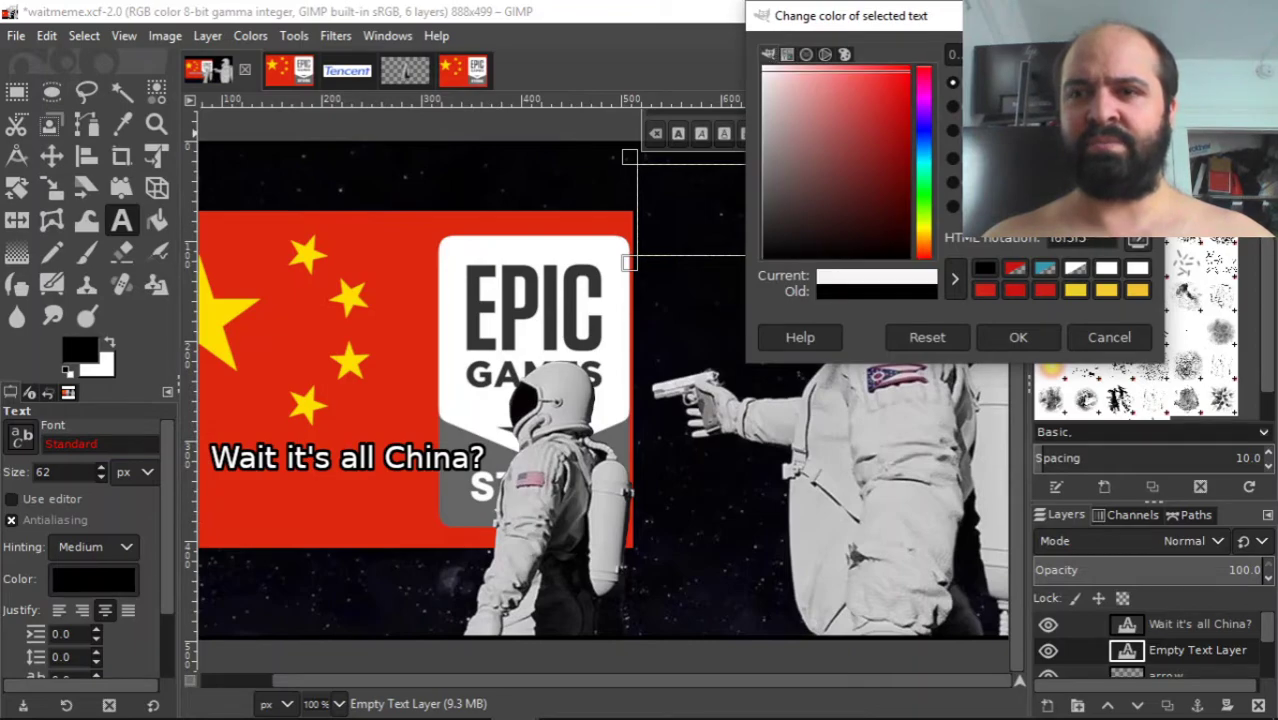
pyautogui.click(1017, 338)
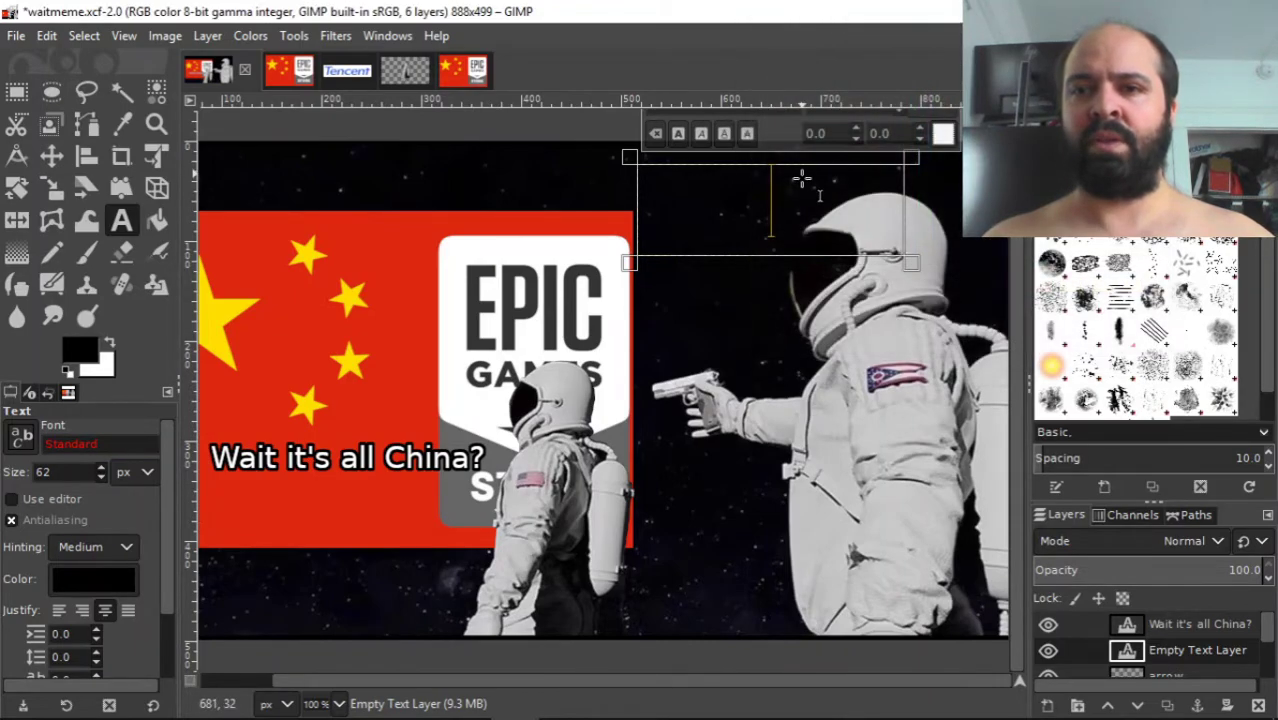
pyautogui.write('Always')
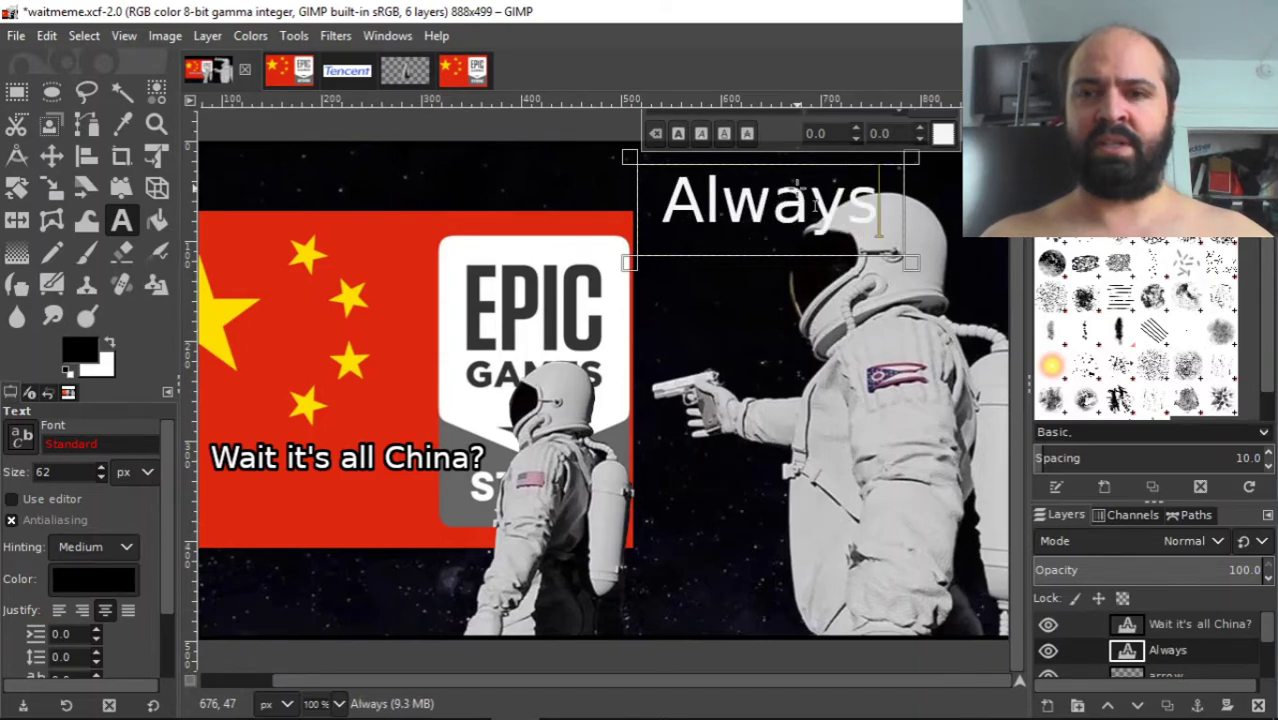
pyautogui.write(' Has Been')
pyautogui.moveTo(912, 262); pyautogui.dragTo(914, 366)
pyautogui.hotkey('ctrl', 'a')
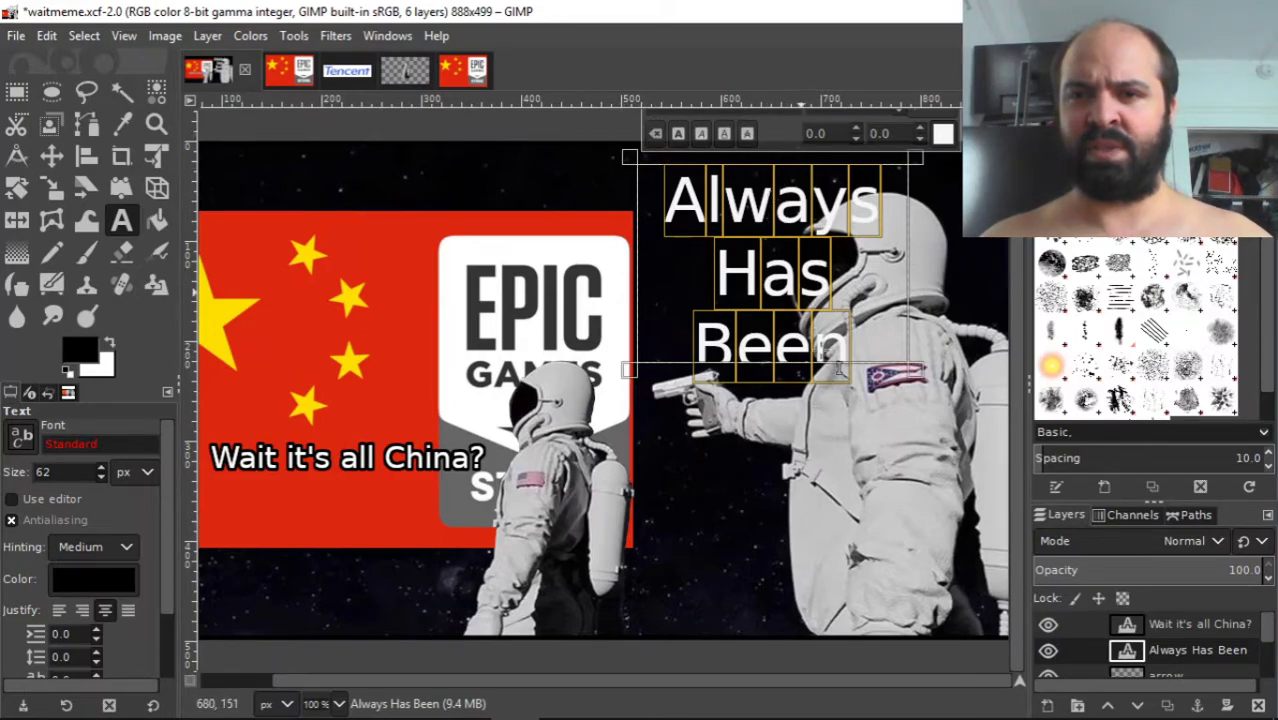
pyautogui.moveTo(916, 393); pyautogui.dragTo(889, 229)
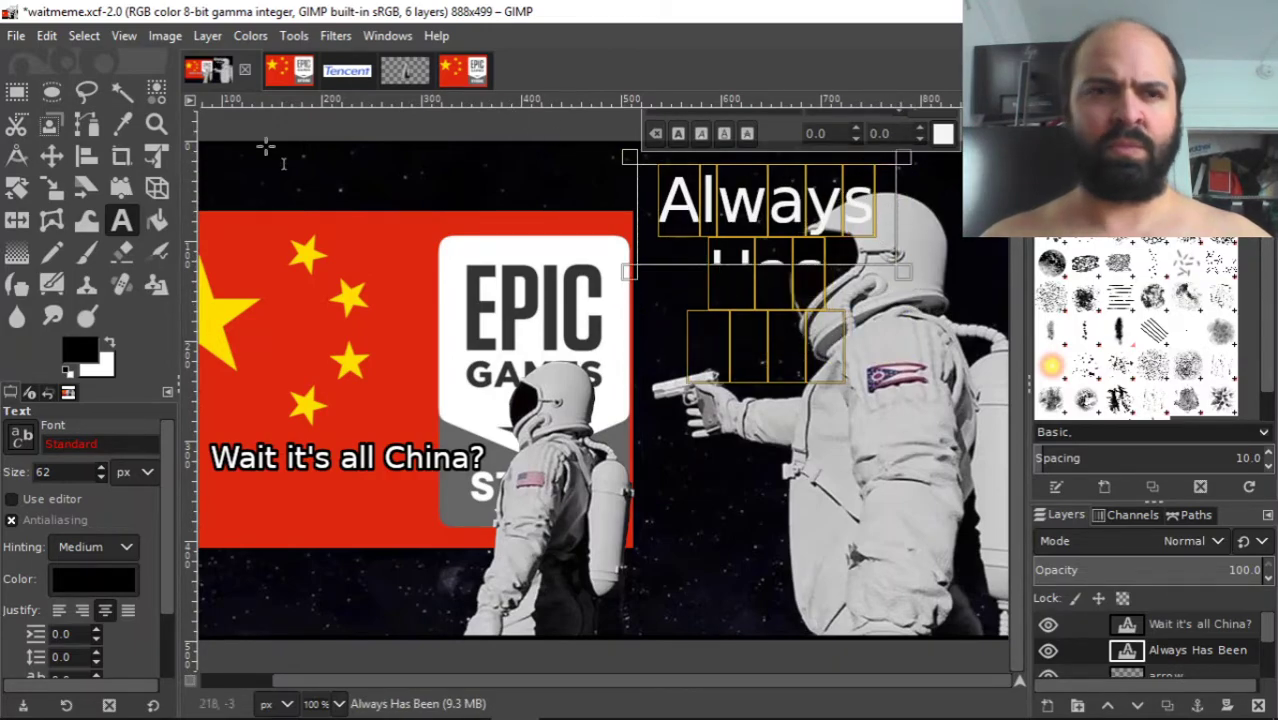
# - Move the text layer lower toward the helmet and fix the typo in 'Has'
pyautogui.click(53, 158)
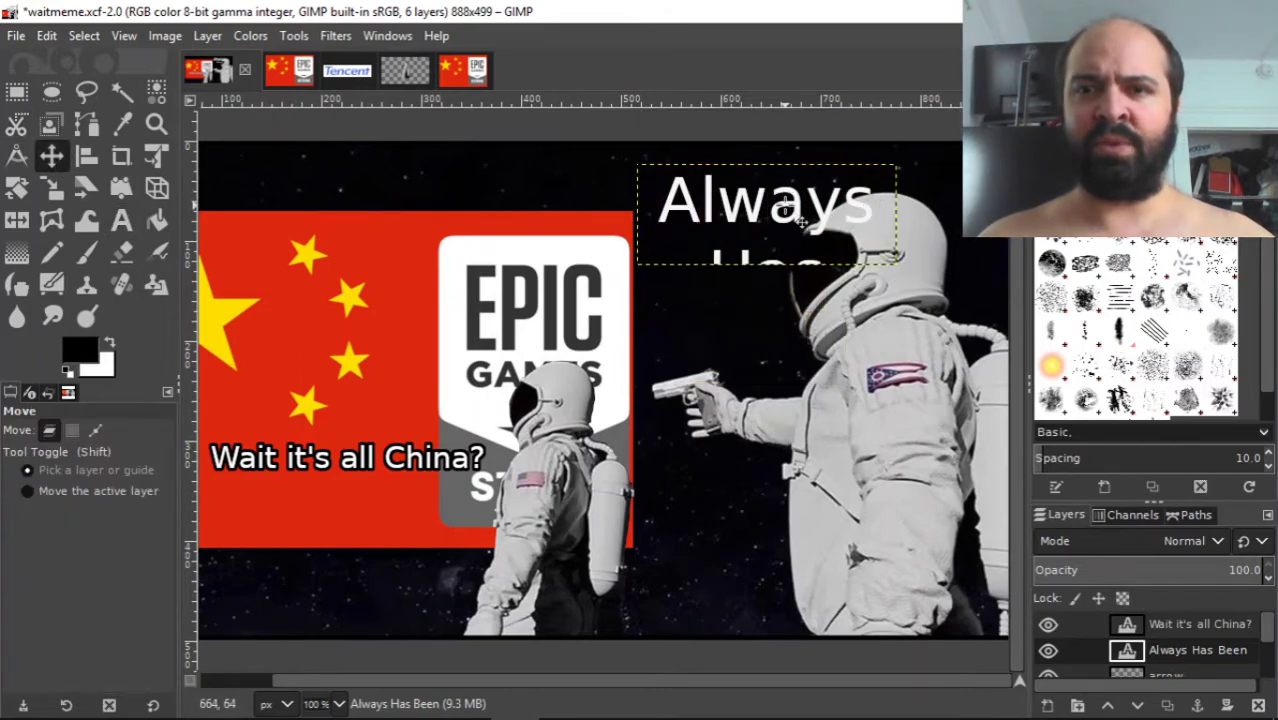
pyautogui.moveTo(812, 207); pyautogui.dragTo(804, 301)
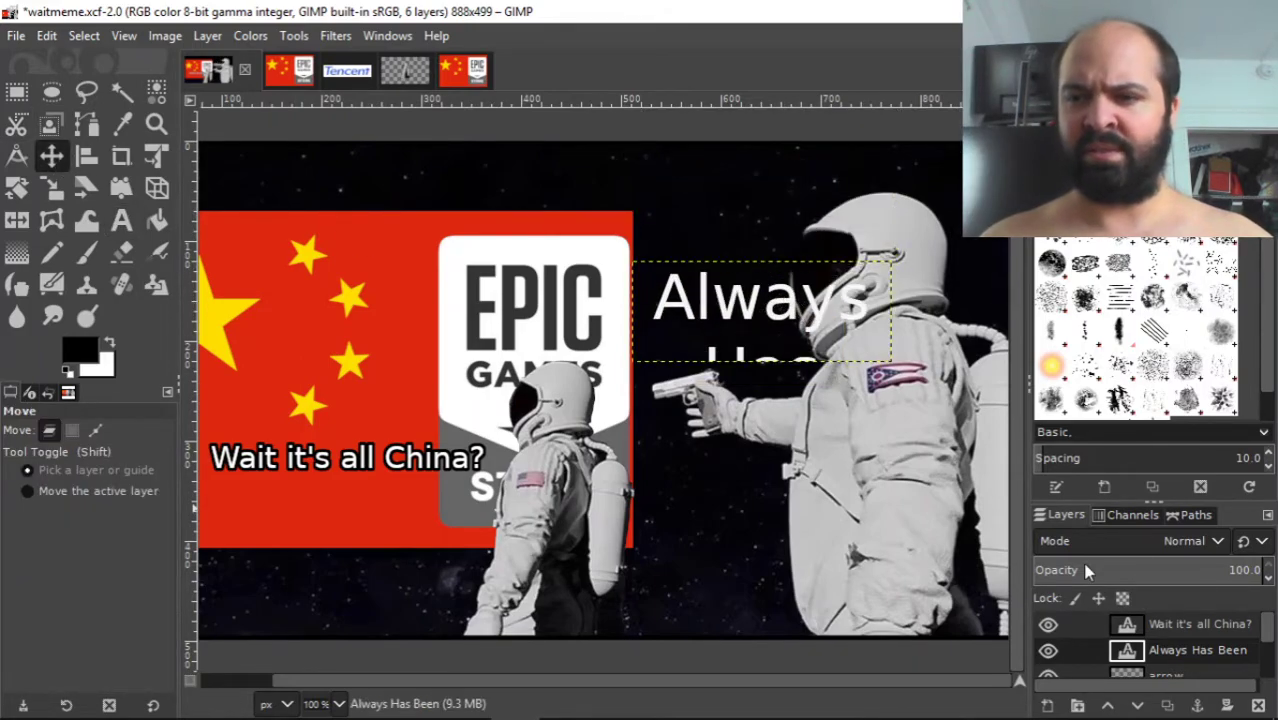
pyautogui.doubleClick(1126, 650)
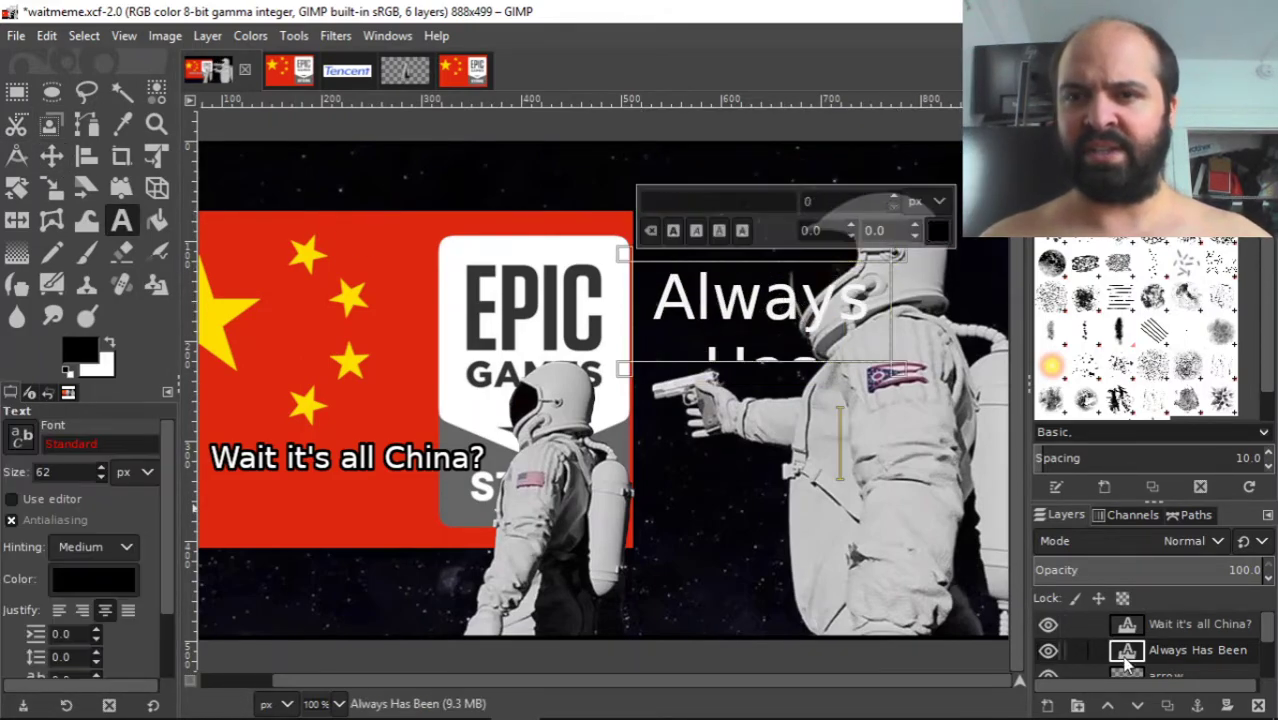
pyautogui.click(842, 372)
pyautogui.press('BackSpace')
pyautogui.press('BackSpace')
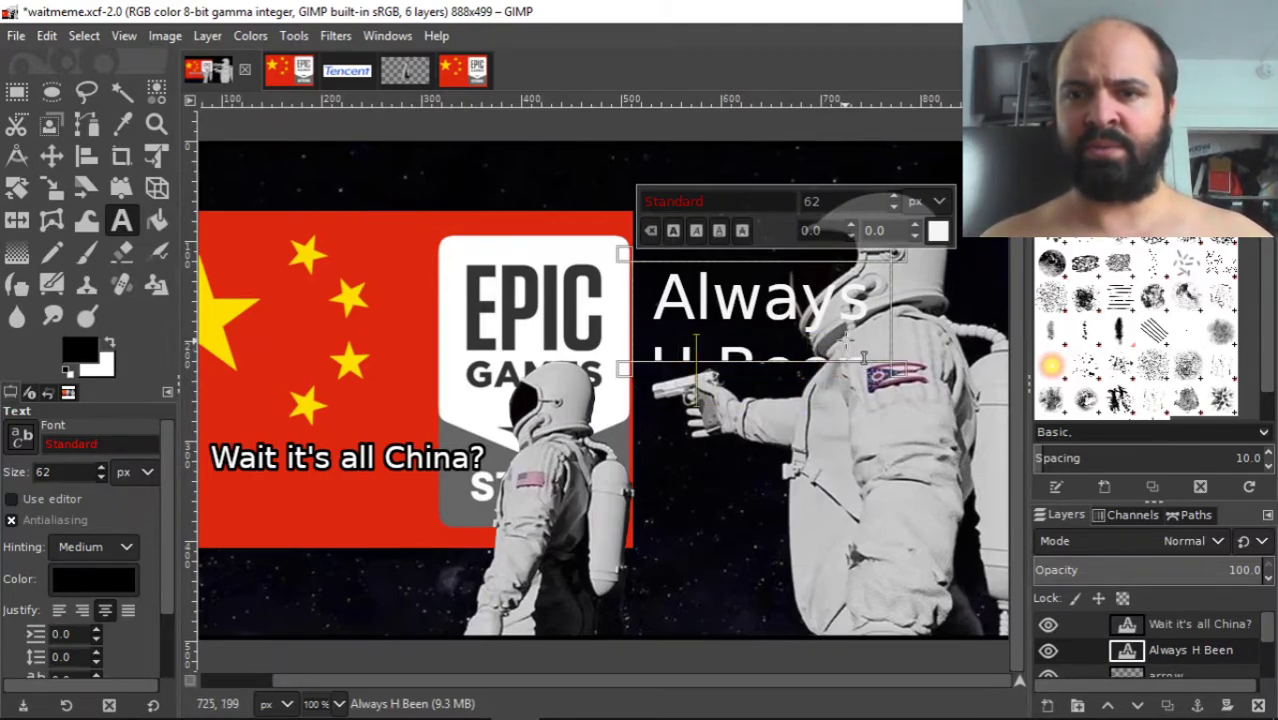
pyautogui.write('as')
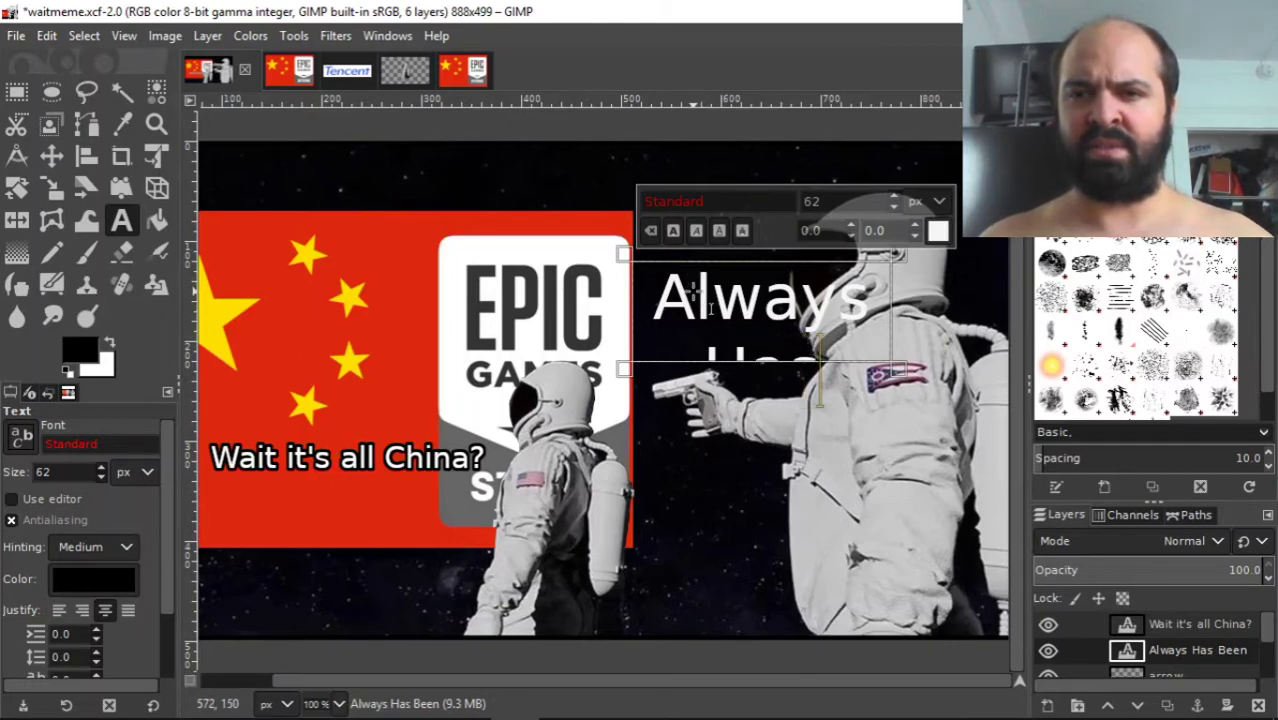
# - Set the whole 'Always Has Been' text to a 30 px font size
pyautogui.moveTo(655, 280); pyautogui.dragTo(818, 390)
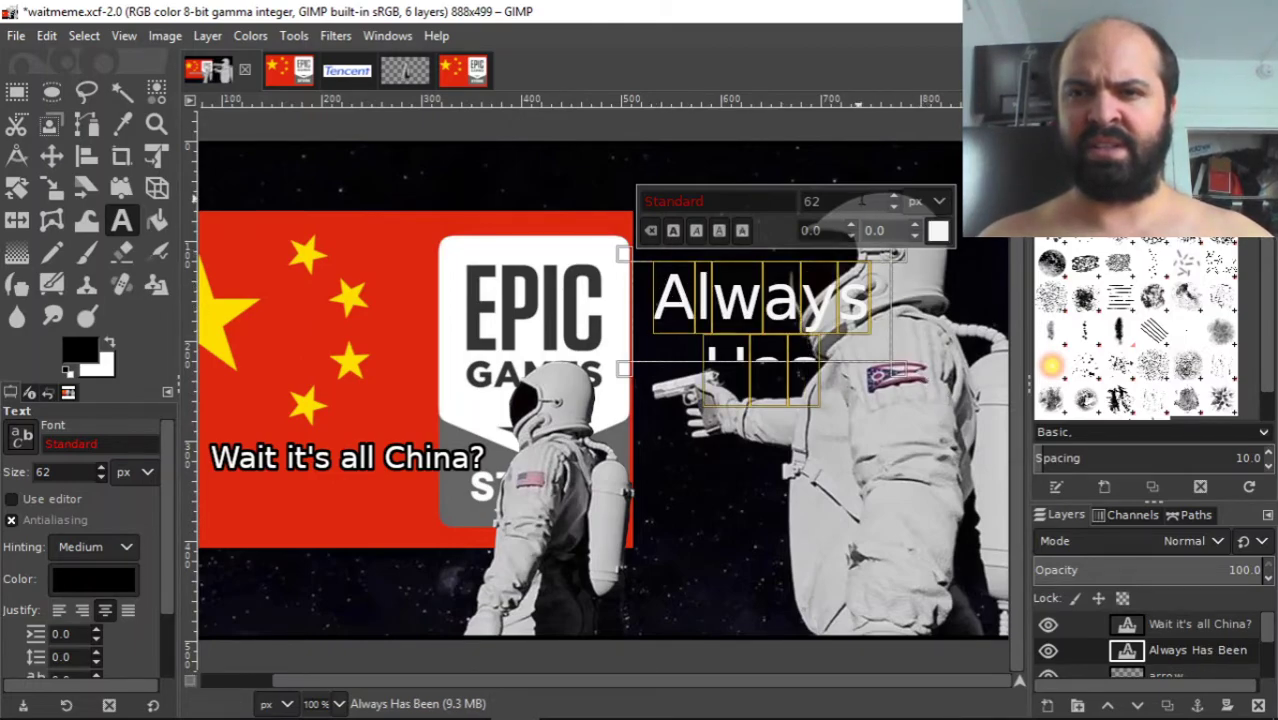
pyautogui.scroll(-11, 890, 208)
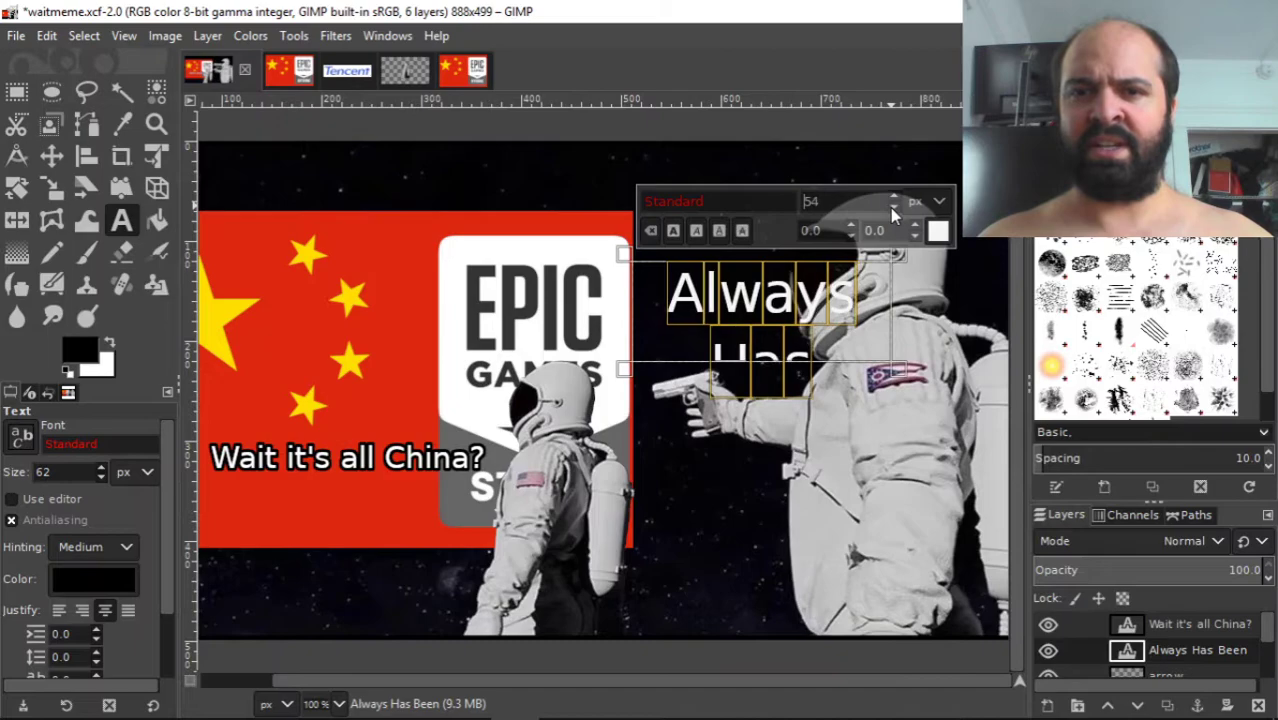
pyautogui.scroll(-11, 890, 208)
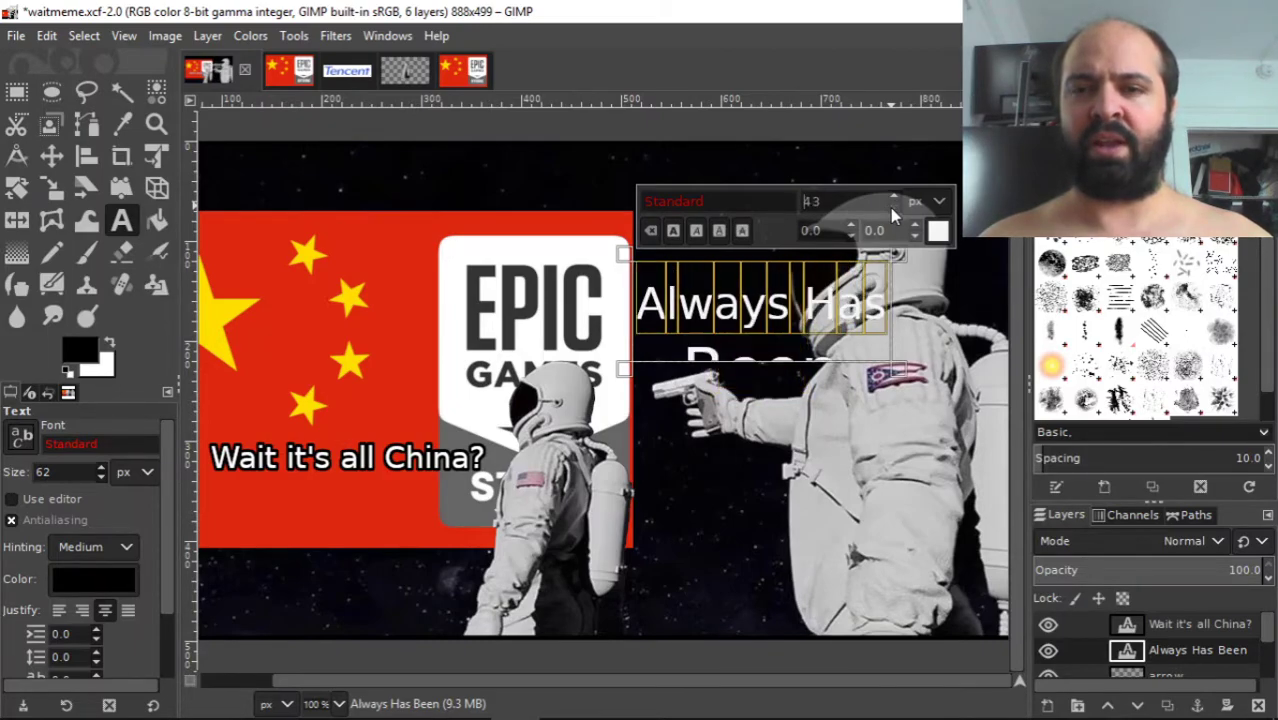
pyautogui.scroll(-10, 890, 208)
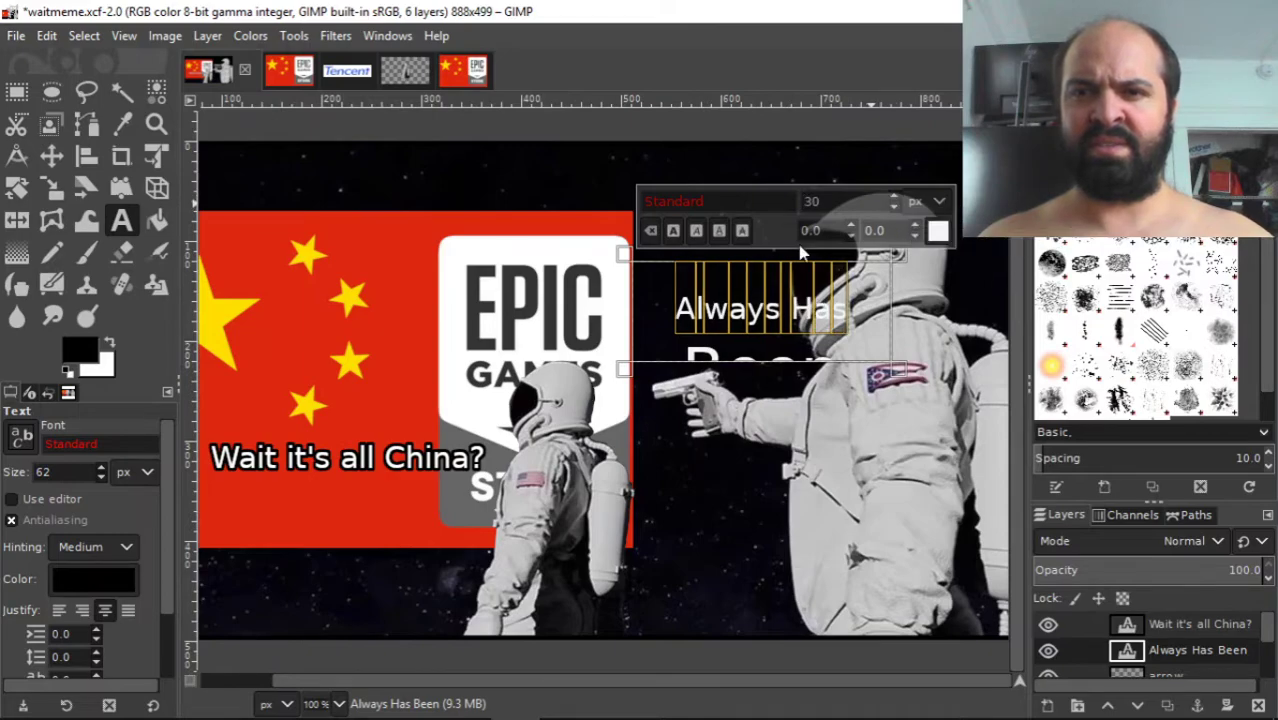
pyautogui.click(659, 307)
pyautogui.hotkey('ctrl', 'a')
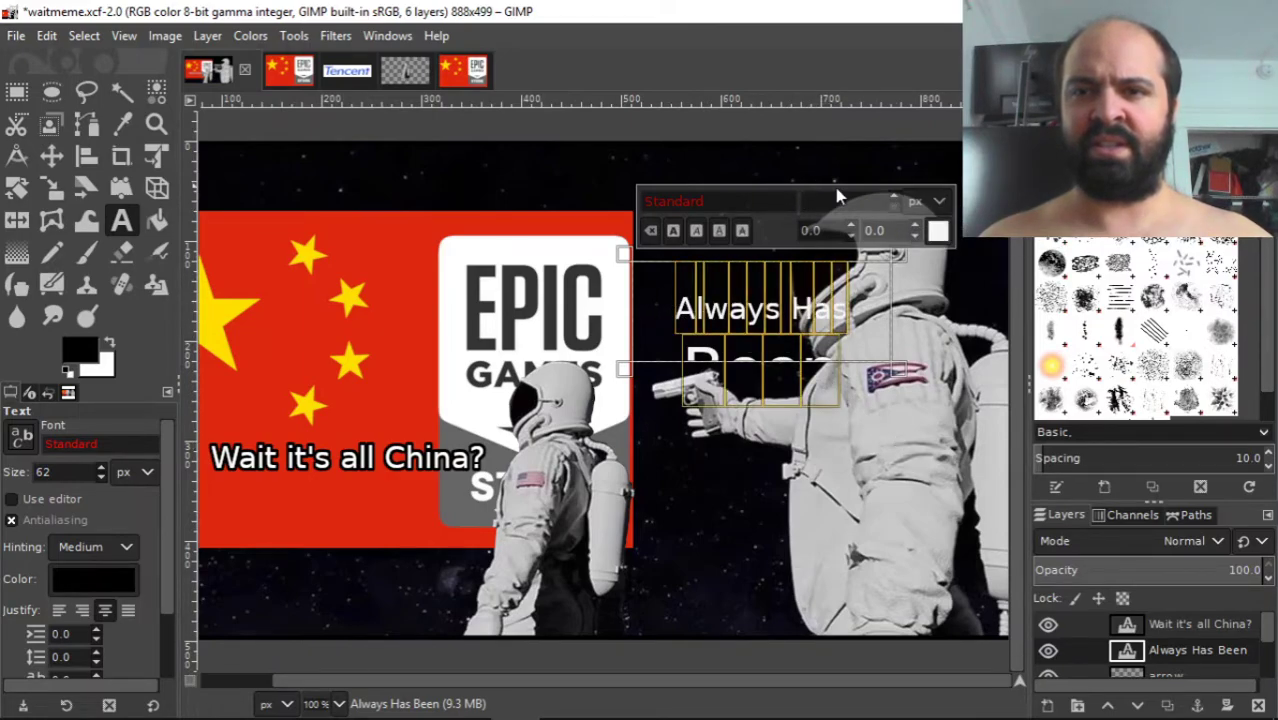
pyautogui.write('30')
pyautogui.press('Return')
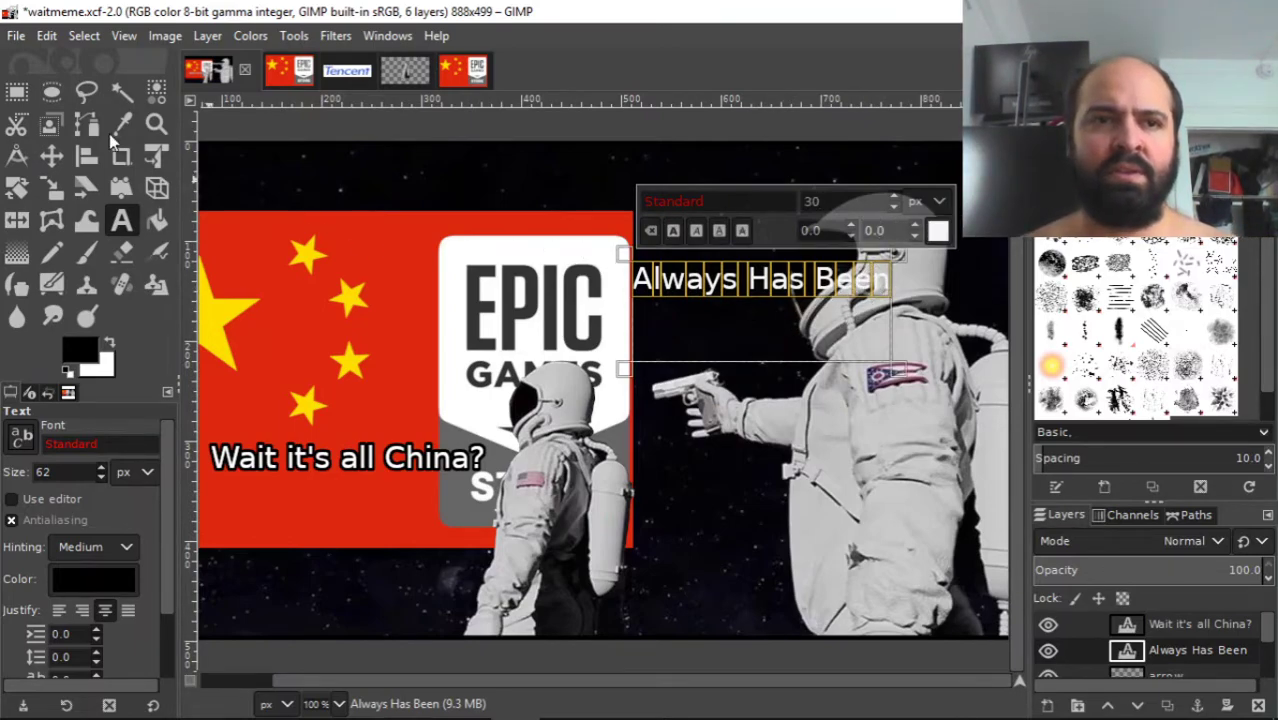
# - Drag the 'Always Has Been' layer up and right into the top-right corner above the helmet
pyautogui.click(51, 155)
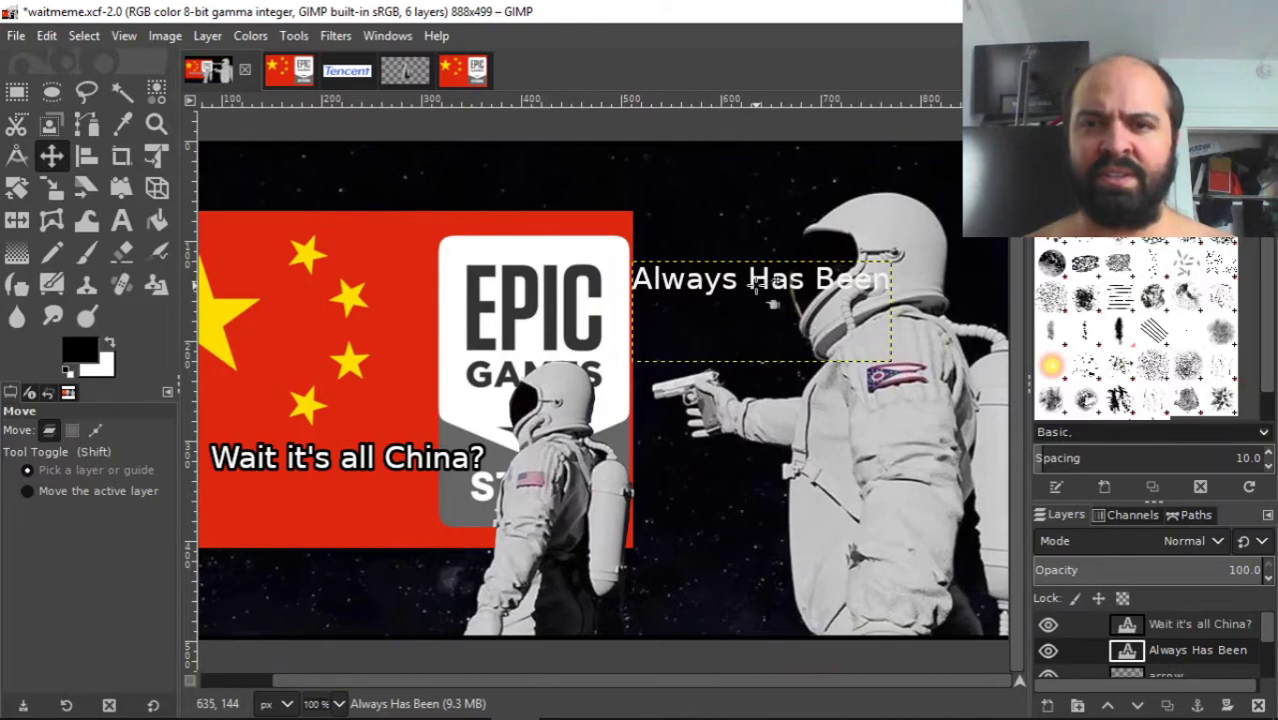
pyautogui.moveTo(768, 302); pyautogui.dragTo(831, 196)
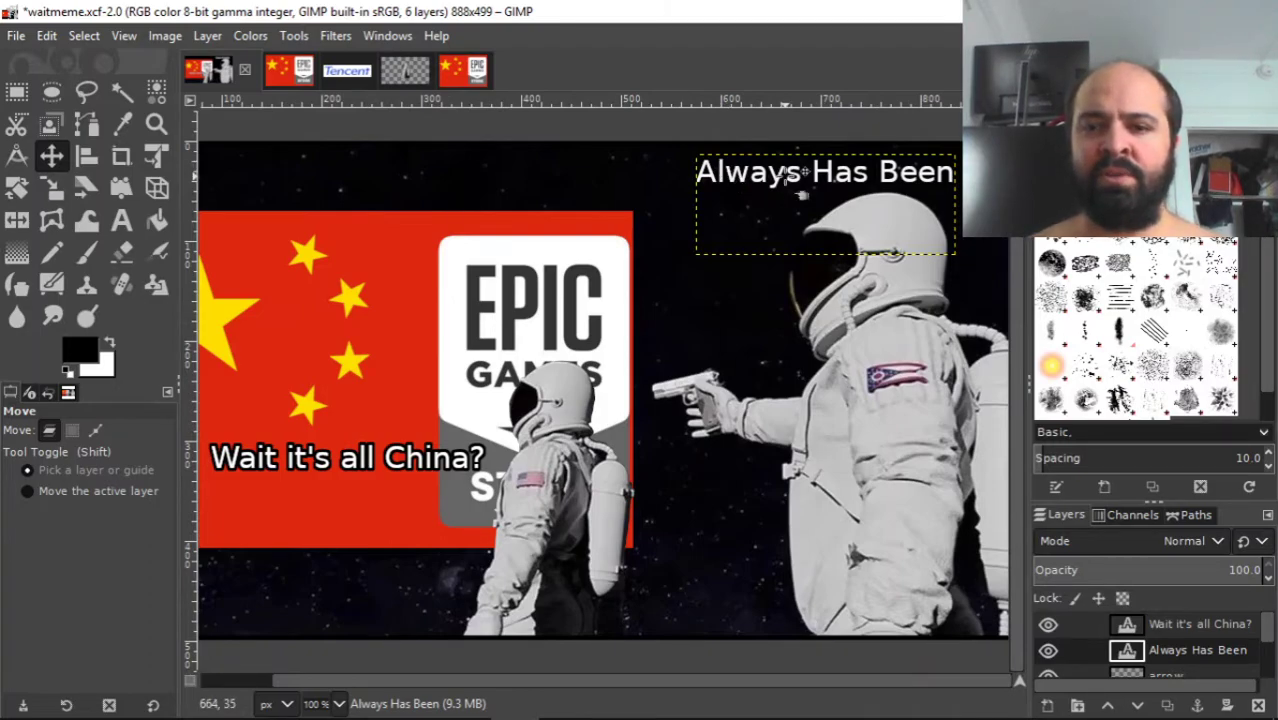
pyautogui.moveTo(552, 680); pyautogui.dragTo(556, 712)
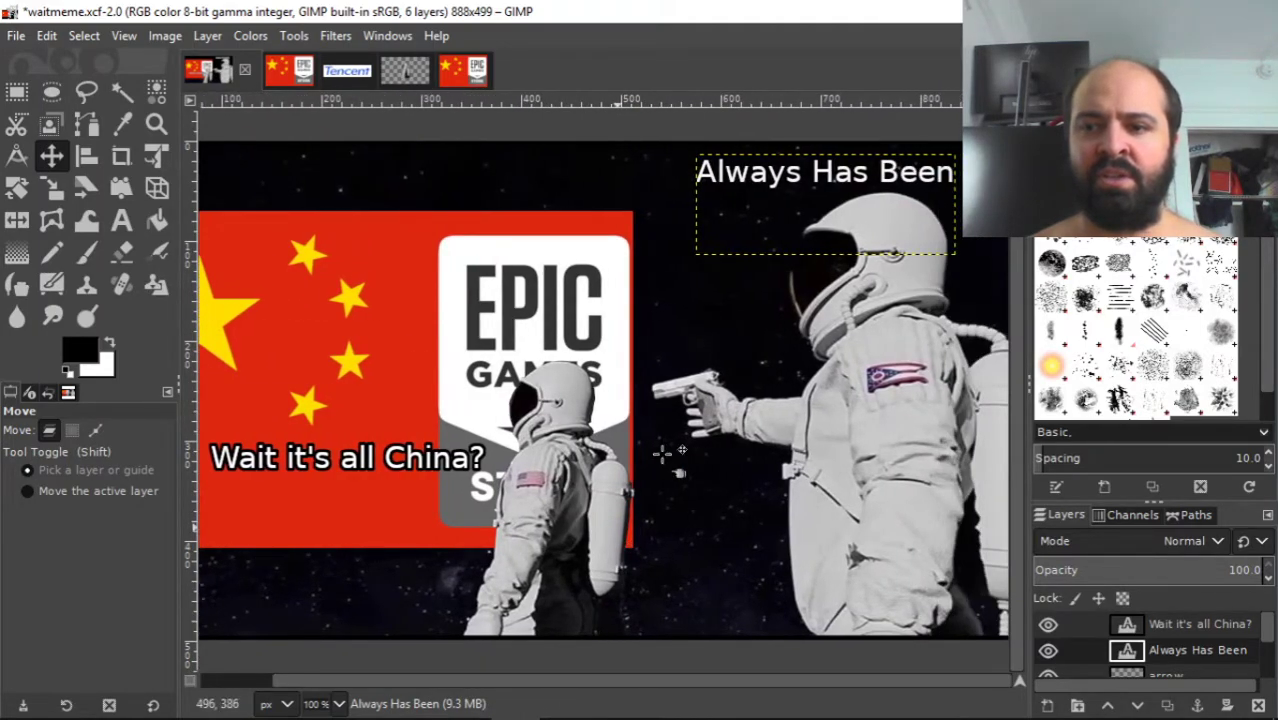
# - Activate the Background copy and waitcanvas.png layers, then save the project as waitmeme.xcf
pyautogui.click(84, 35)
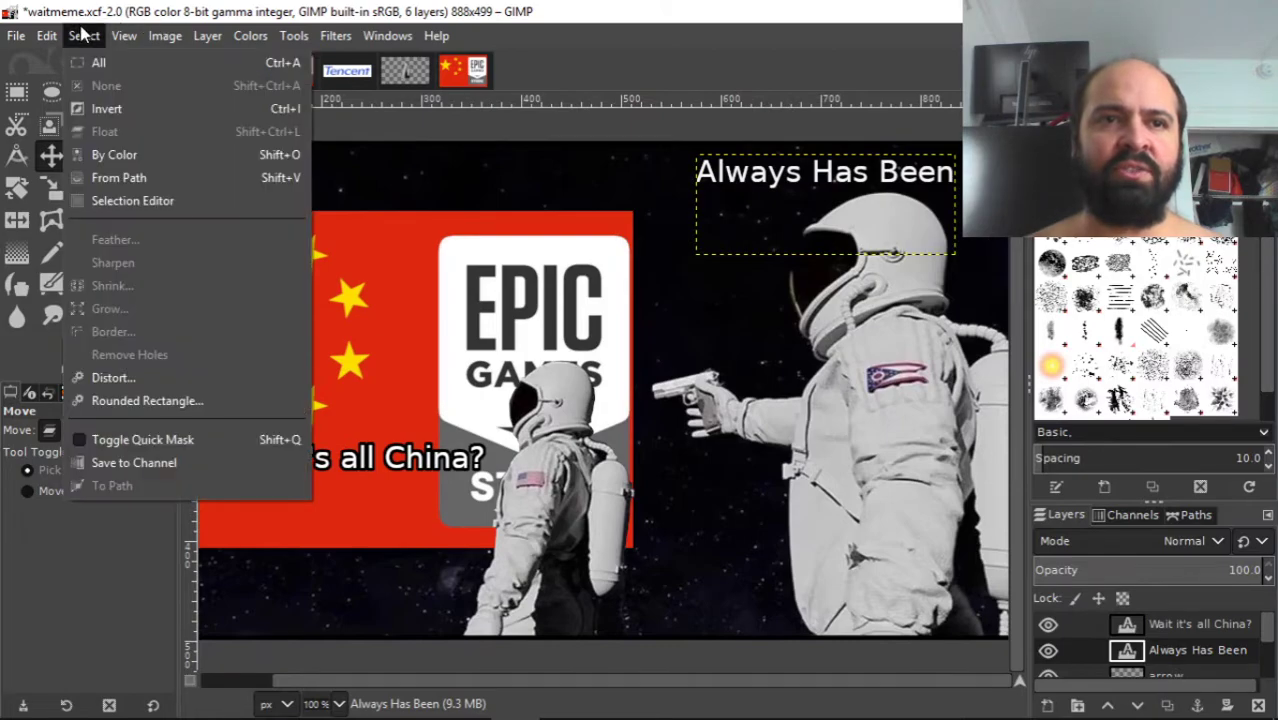
pyautogui.click(496, 157)
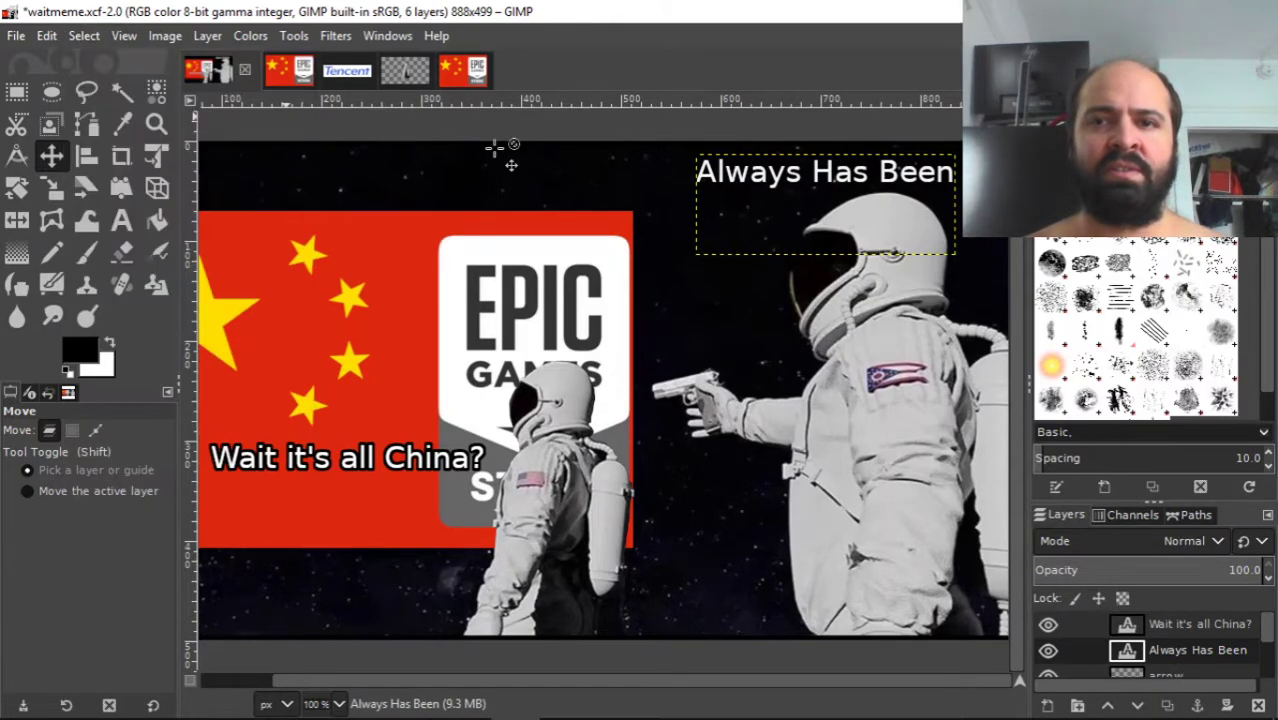
pyautogui.moveTo(1272, 627); pyautogui.dragTo(1272, 668)
pyautogui.click(1205, 612)
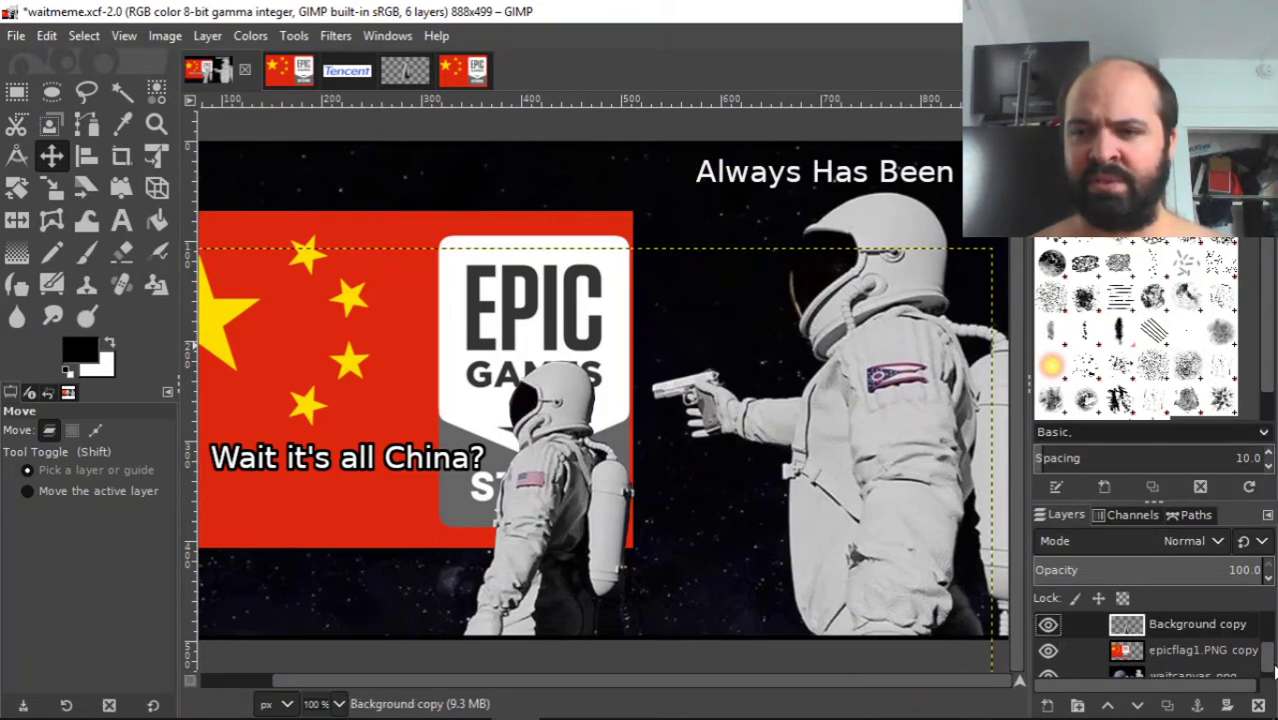
pyautogui.moveTo(1270, 662); pyautogui.dragTo(1272, 675)
pyautogui.click(1193, 666)
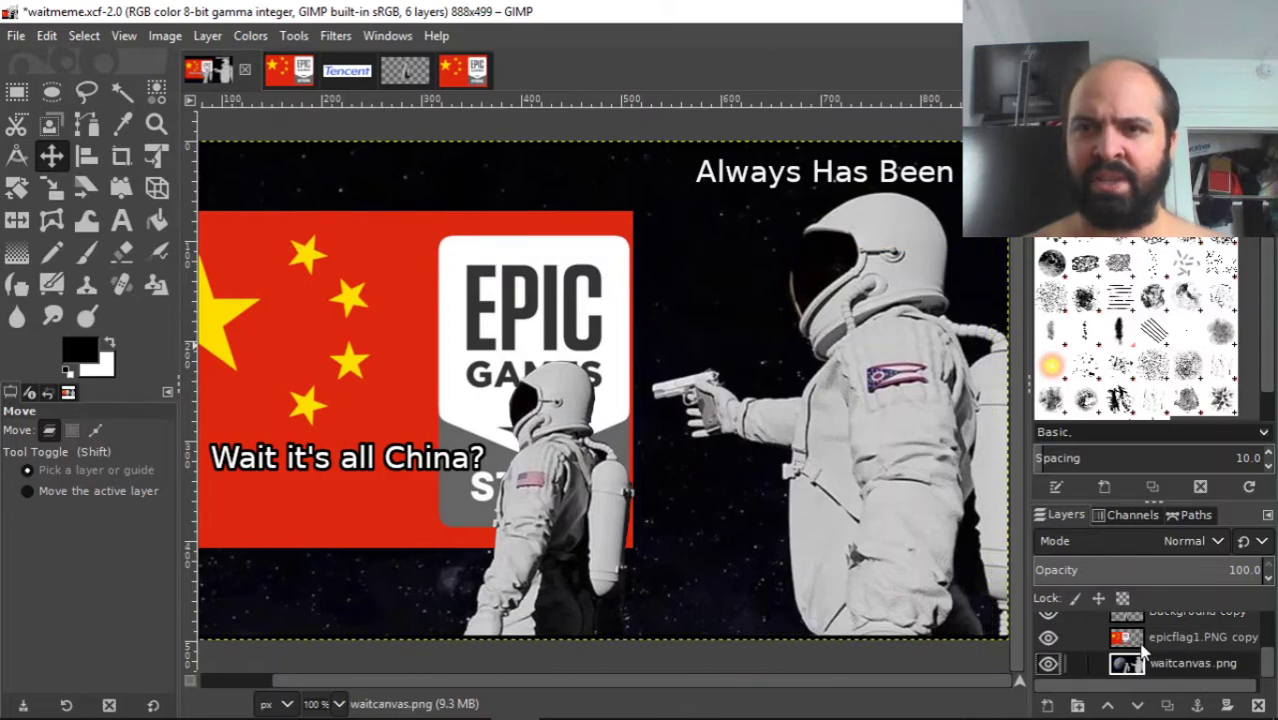
pyautogui.click(16, 36)
pyautogui.click(42, 217)
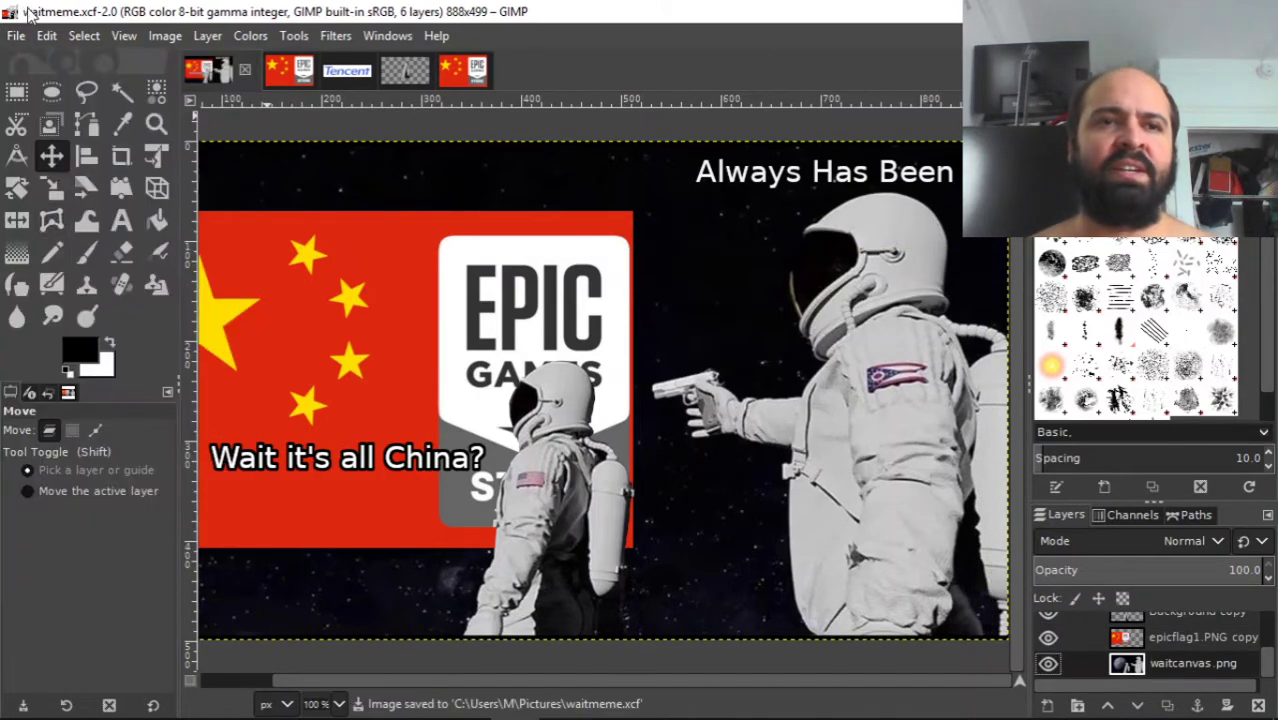
# - Export the image to Pictures as waitmeme.png, accepting the default PNG settings
pyautogui.click(15, 36)
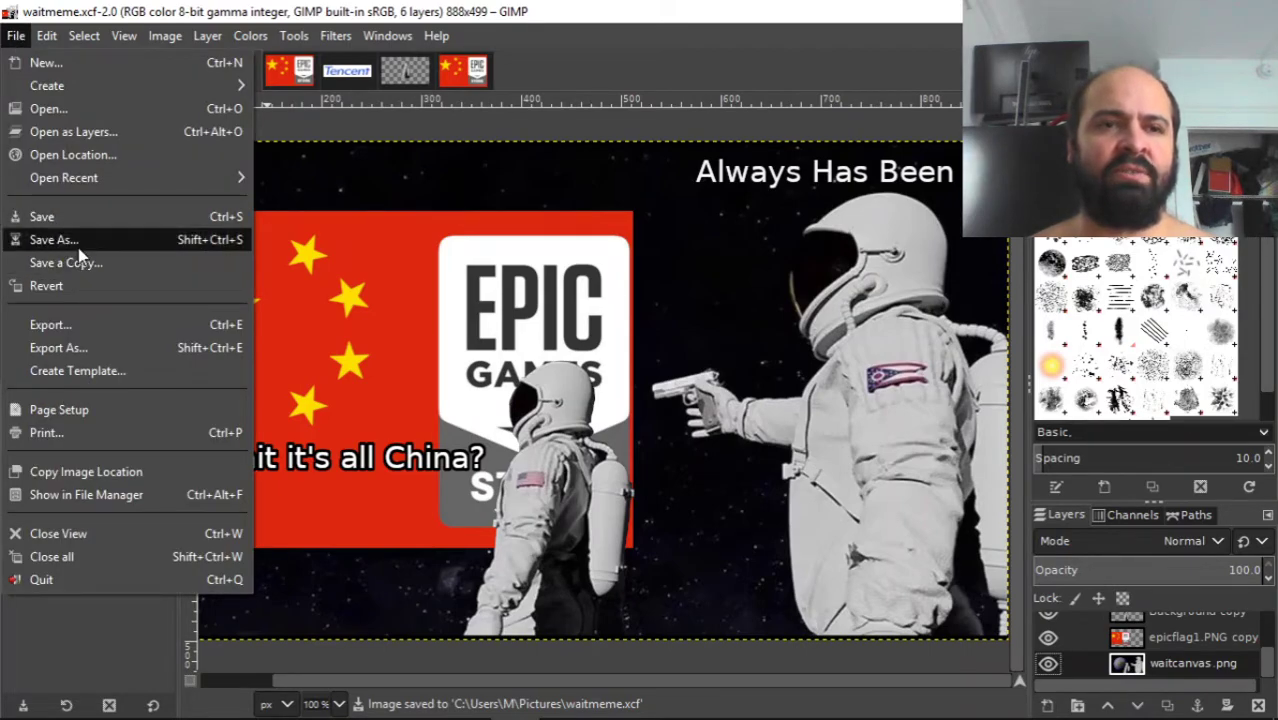
pyautogui.click(70, 347)
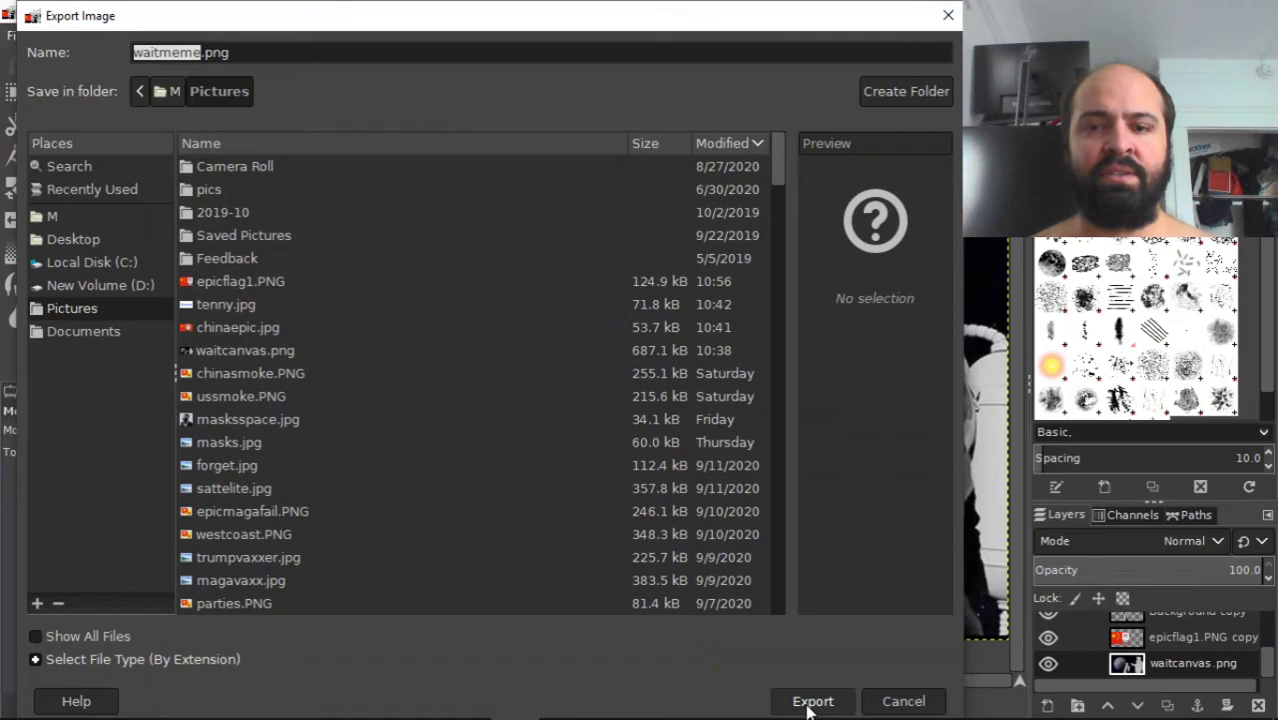
pyautogui.click(812, 703)
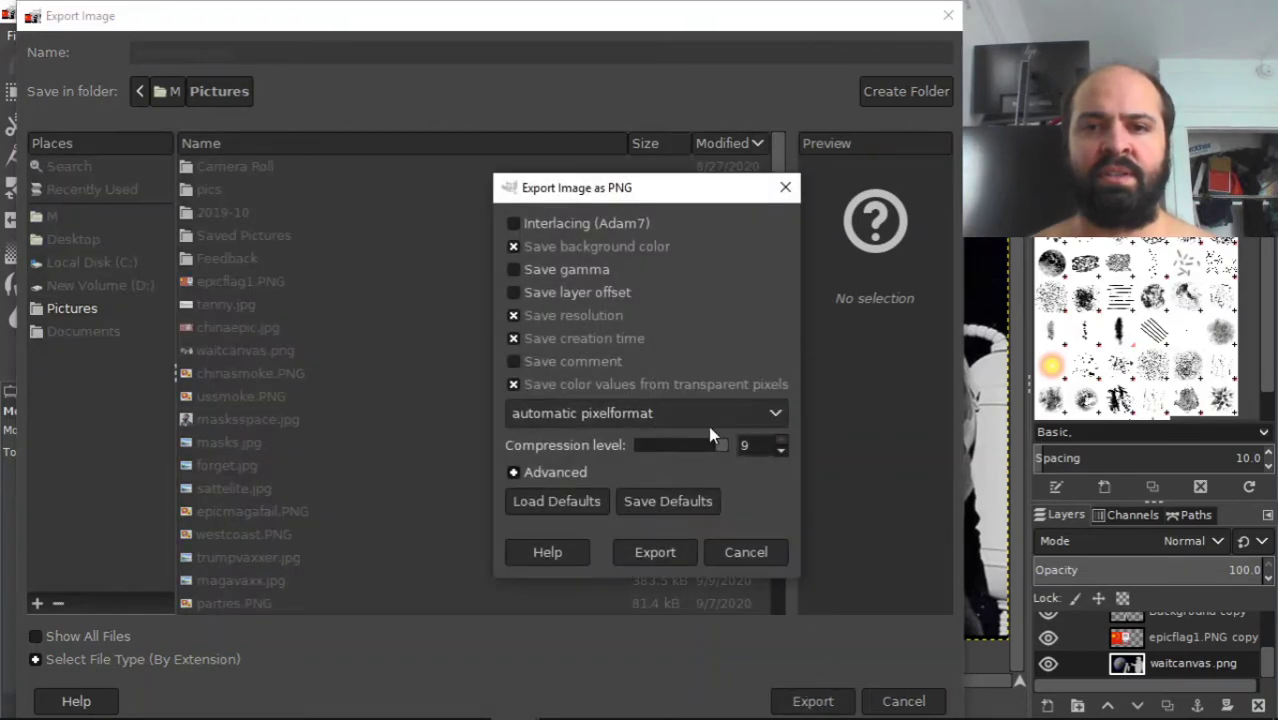
pyautogui.click(655, 552)
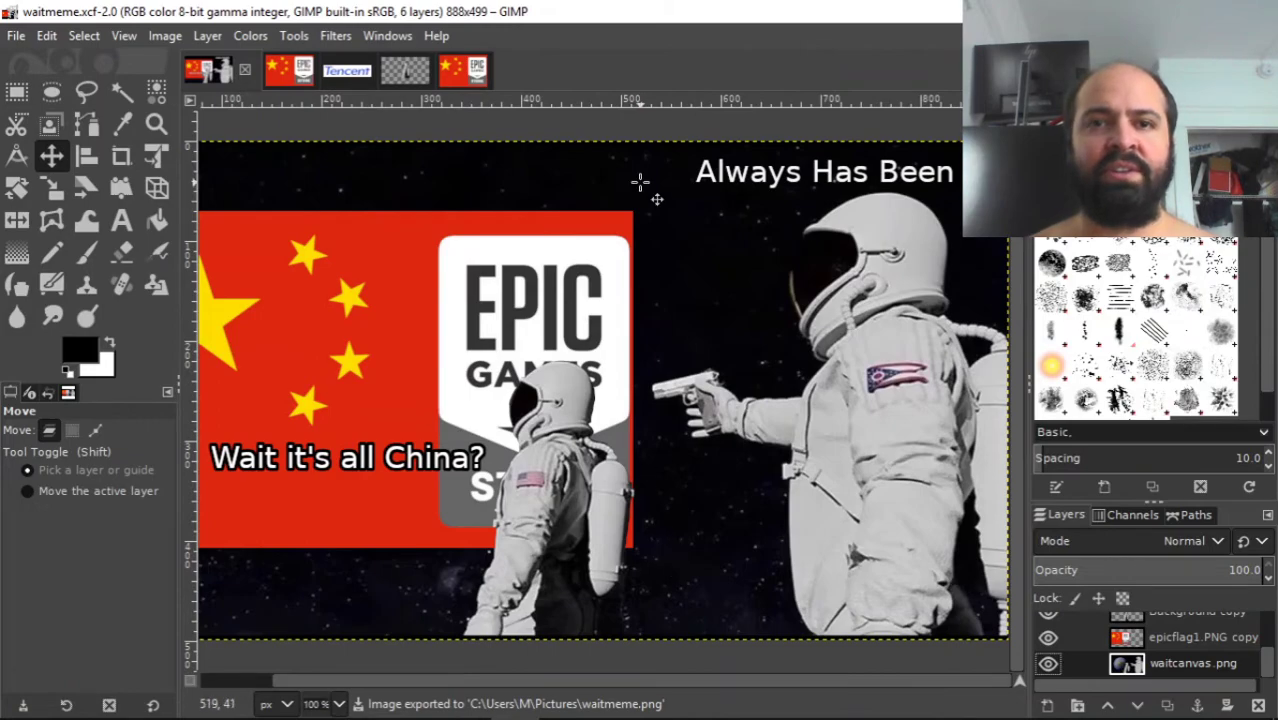
pyautogui.moveTo(385, 712)
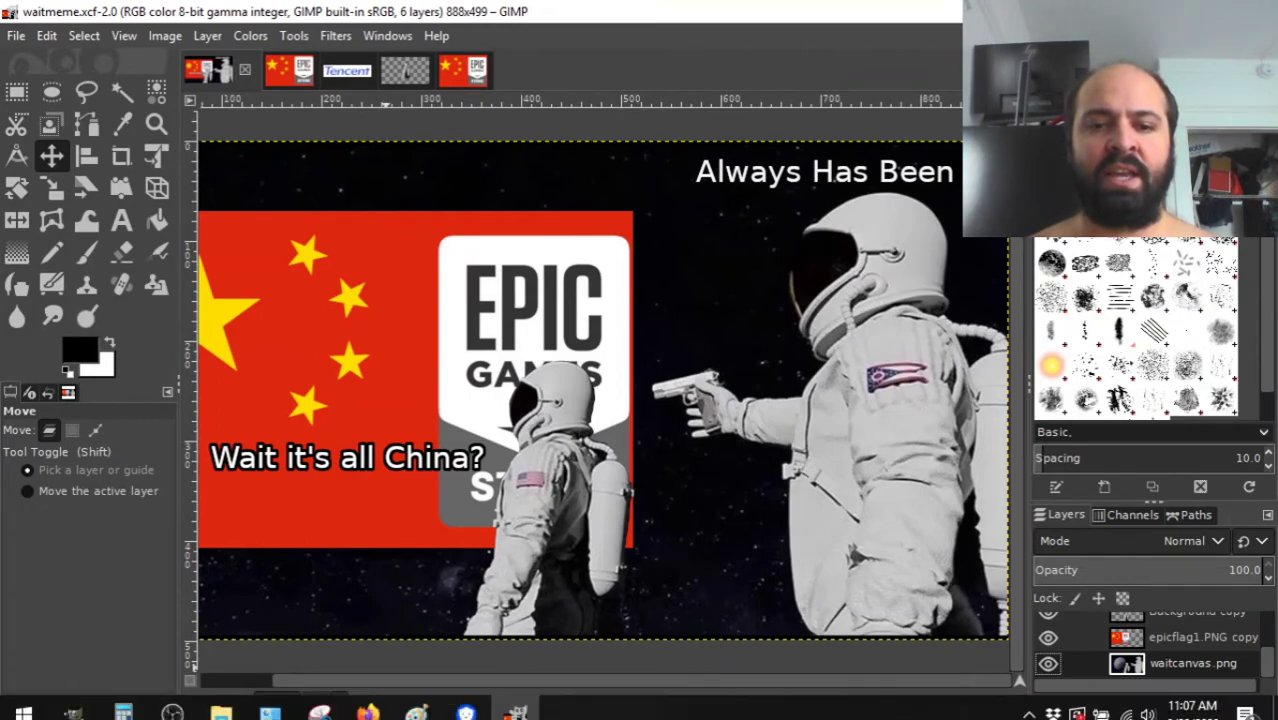